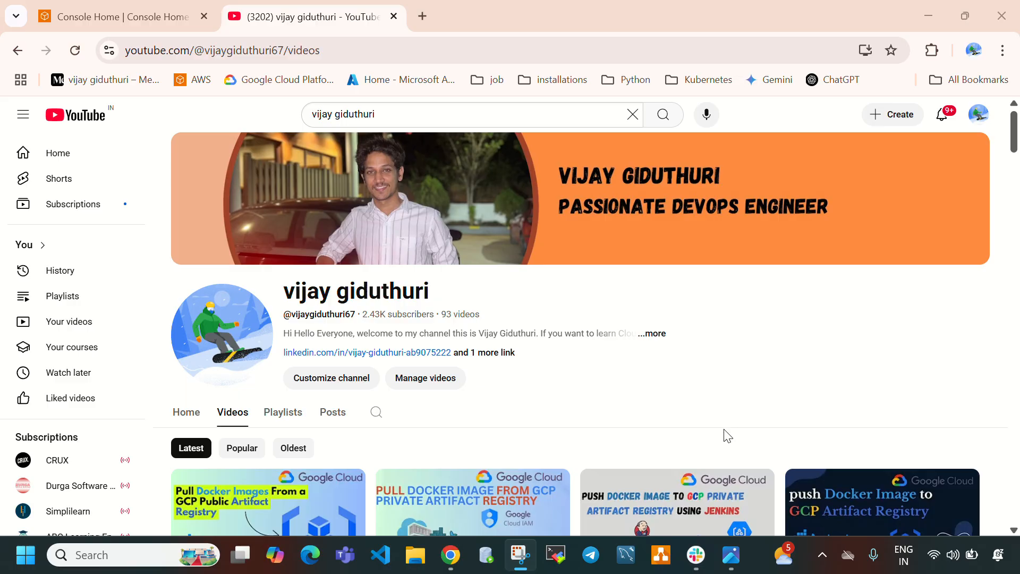
# Step: View the AWS cross-region VPC peering diagram in the image viewer and return to the AWS console in the browser
pyautogui.click(731, 554)
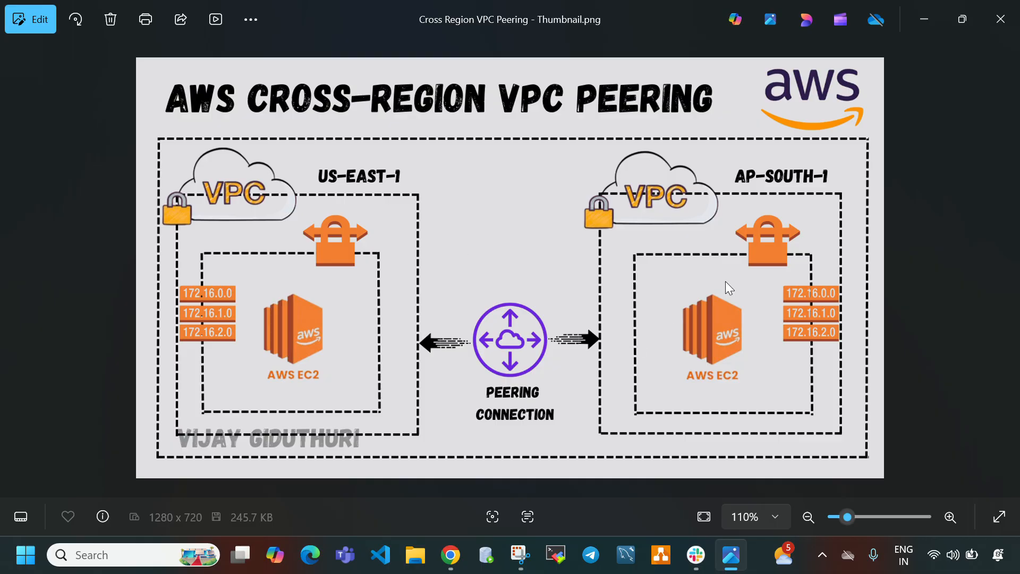
pyautogui.hotkey('alt', 'Tab')
pyautogui.click(119, 1)
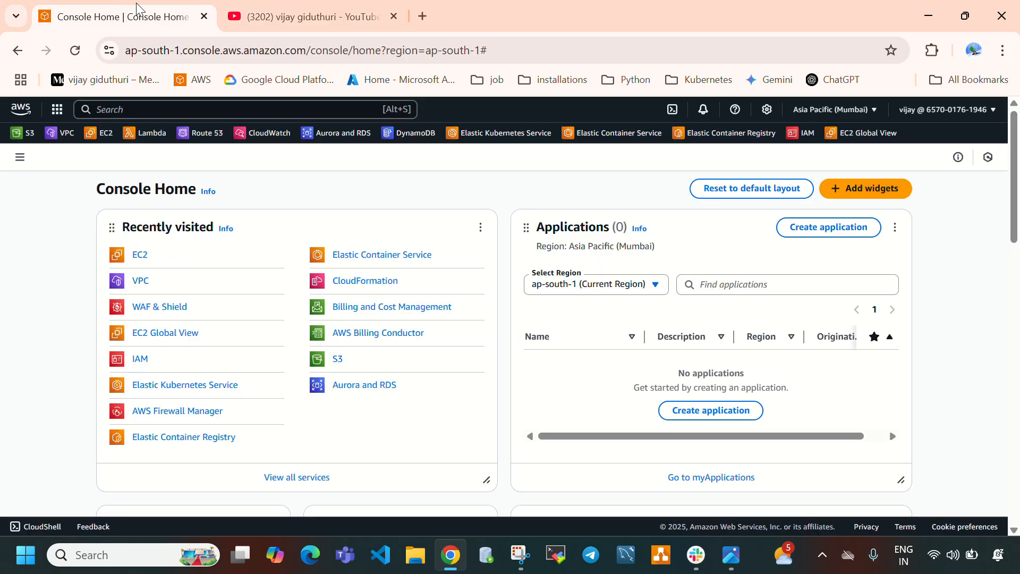
# Step: Open the list of VPCs in the VPC service for the N. Virginia (us-east-1) region
pyautogui.click(140, 281)
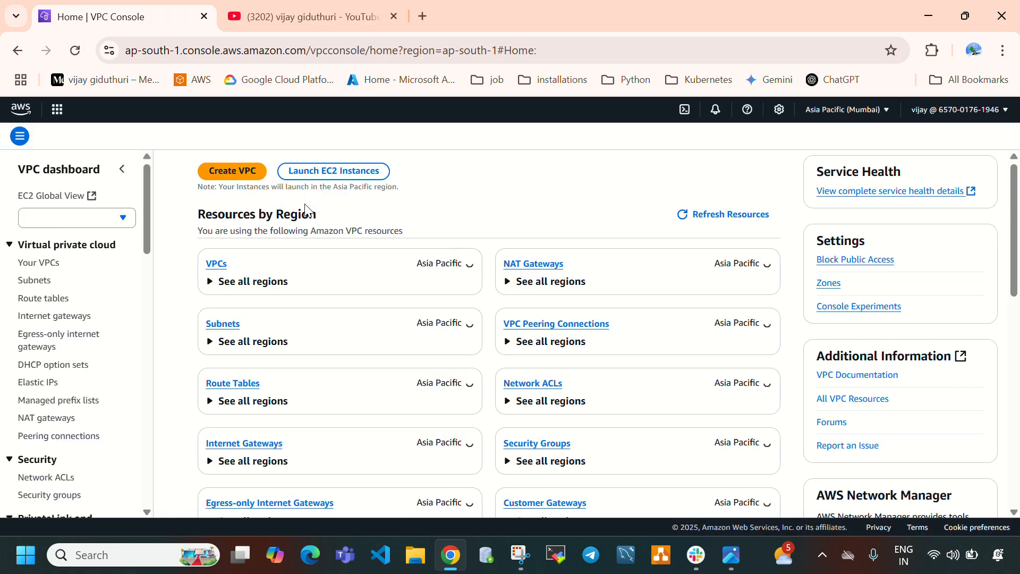
pyautogui.click(864, 110)
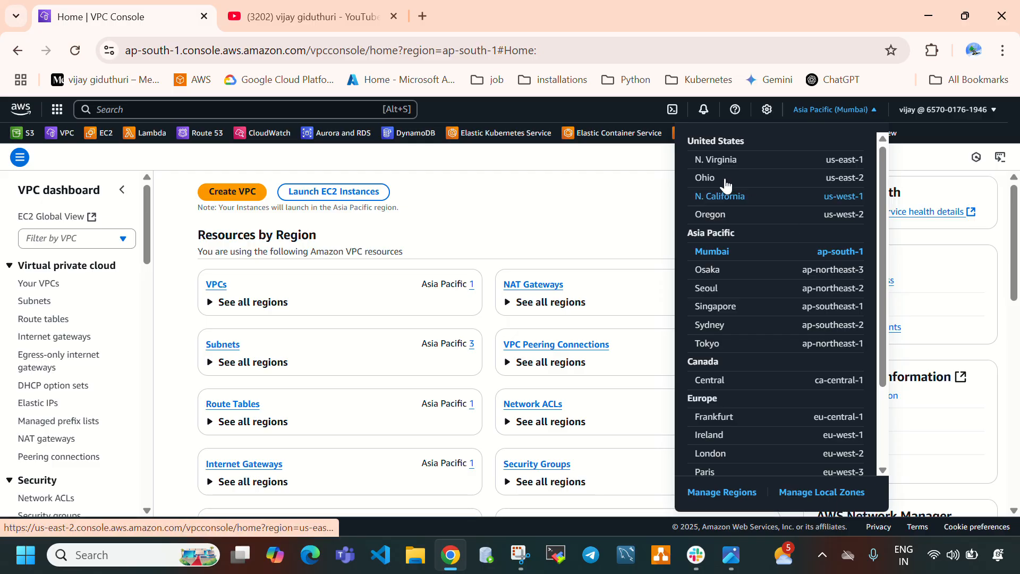
pyautogui.click(816, 166)
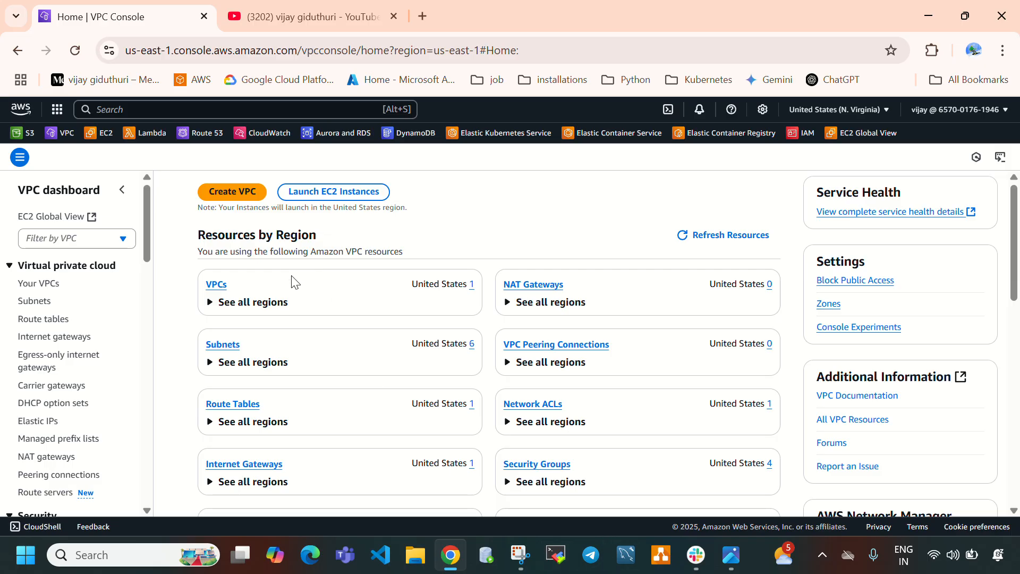
pyautogui.click(215, 287)
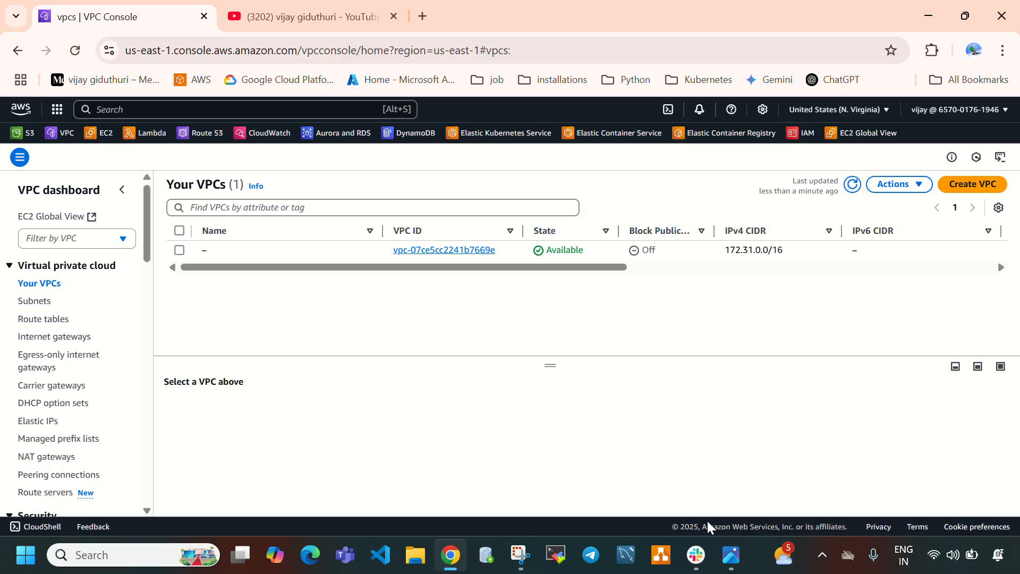
# Step: Compare the US-EAST-1 side of the peering diagram with the region selected in the console
pyautogui.click(730, 553)
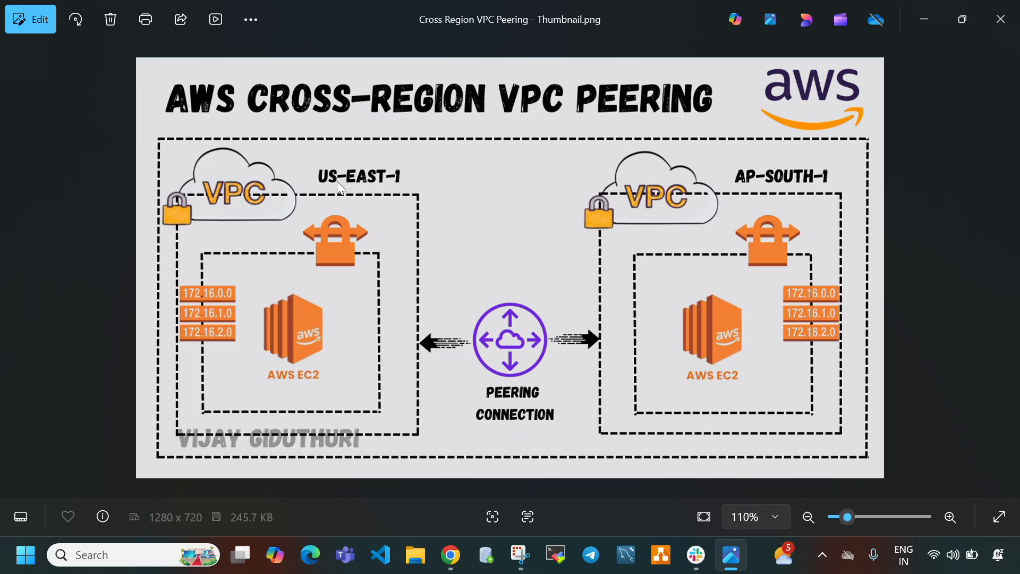
pyautogui.click(451, 554)
pyautogui.click(822, 110)
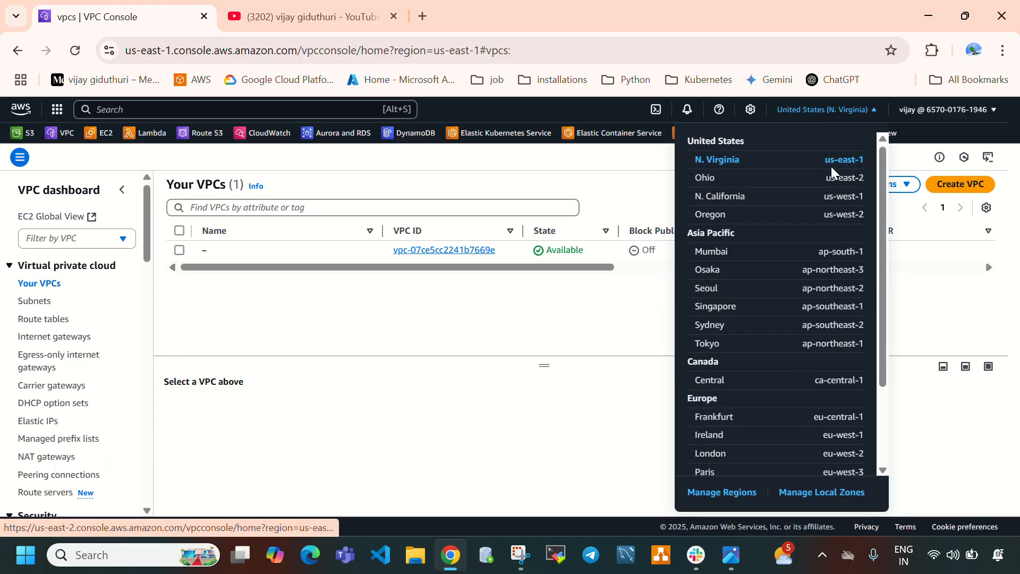
pyautogui.click(595, 171)
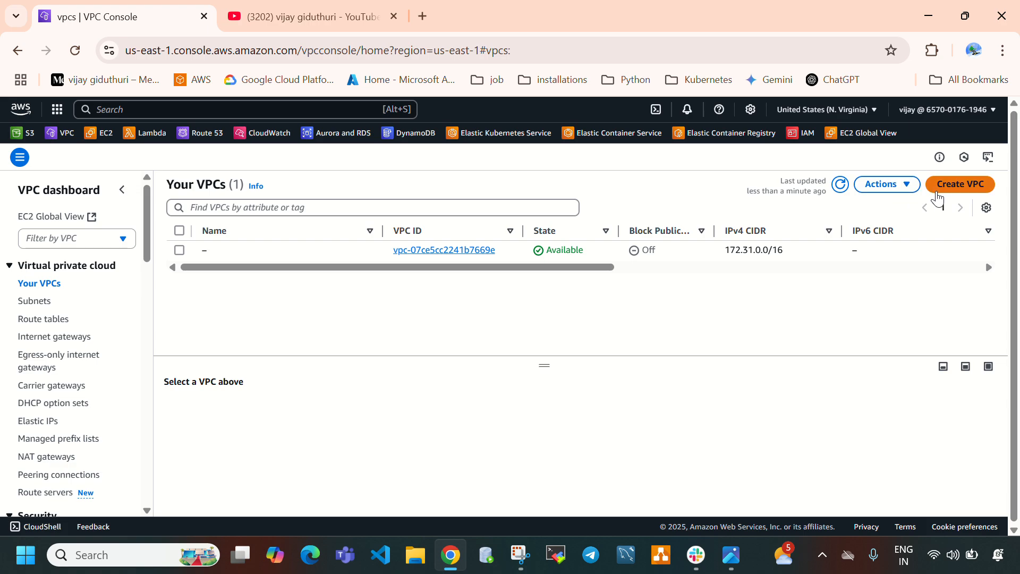
# Step: Create a VPC-only resource named us-east1-vpc with the IPv4 CIDR 10.0.0.0/16
pyautogui.click(948, 186)
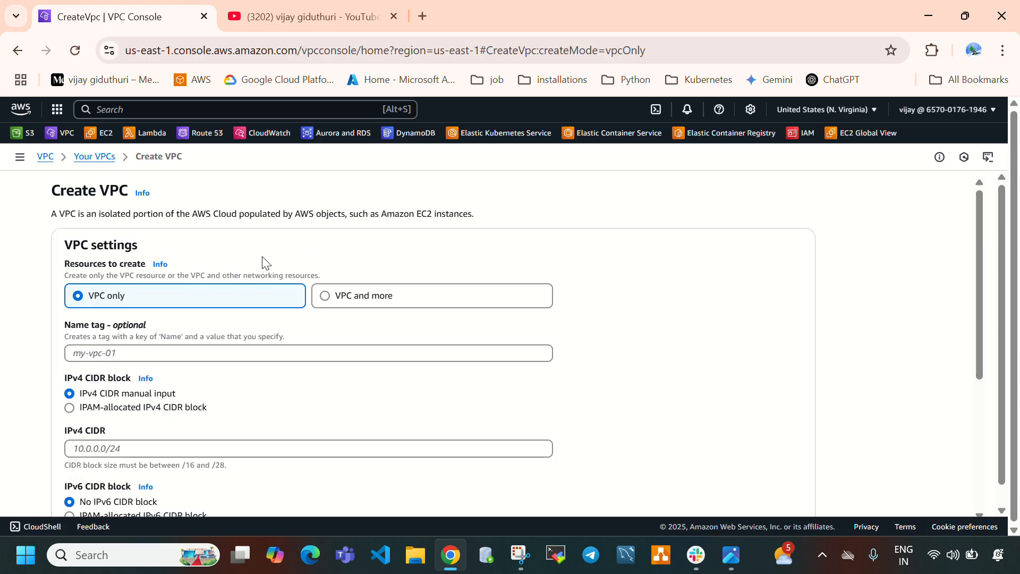
pyautogui.click(165, 352)
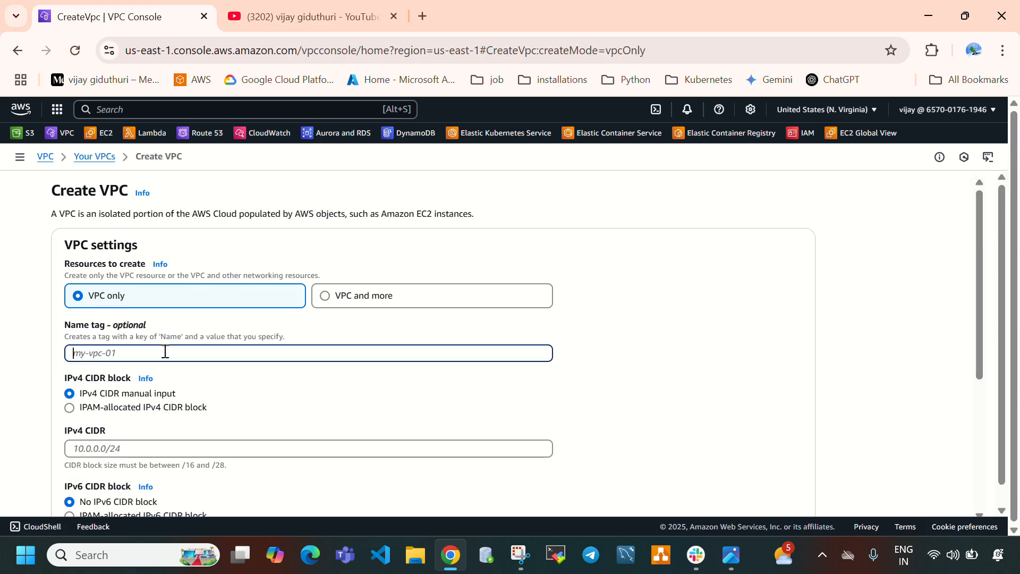
pyautogui.write('us-east1-vpc')
pyautogui.scroll(-2, 159, 388)
pyautogui.click(148, 368)
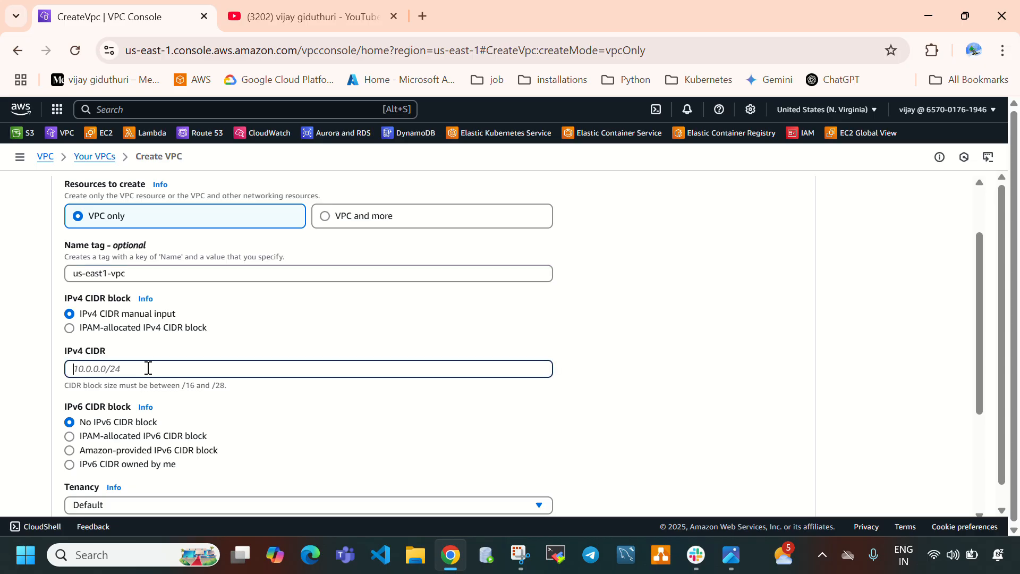
pyautogui.write('10.0.0.0/16')
pyautogui.scroll(-3, 248, 366)
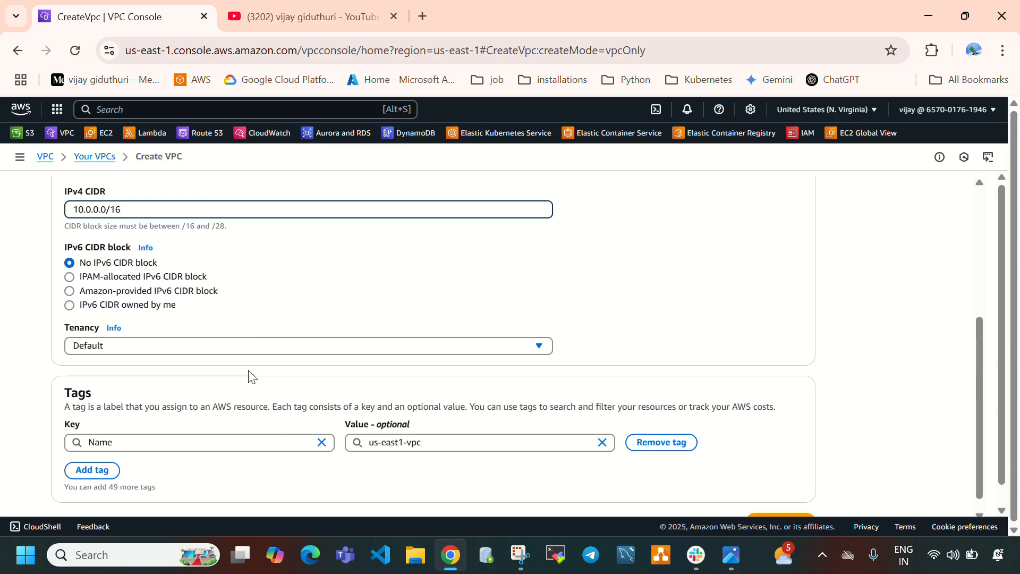
pyautogui.click(780, 505)
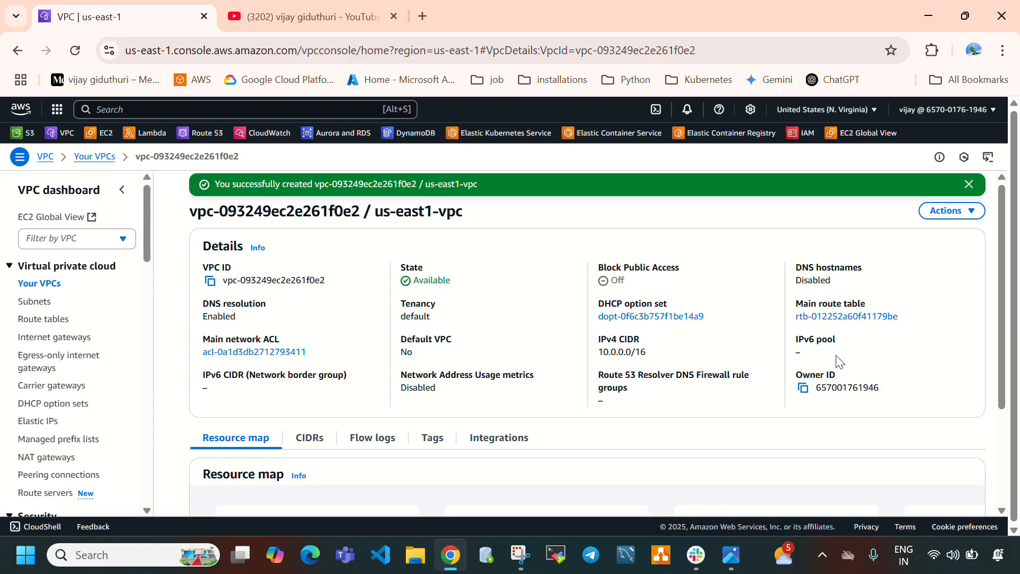
# Step: Create an internet gateway with the name tag igw-us-east1
pyautogui.click(57, 339)
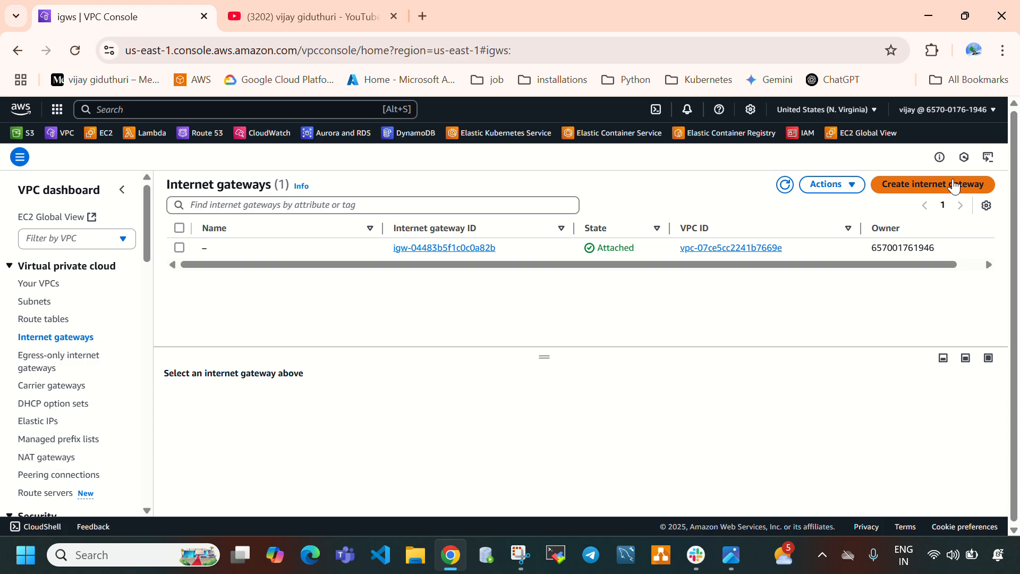
pyautogui.click(954, 185)
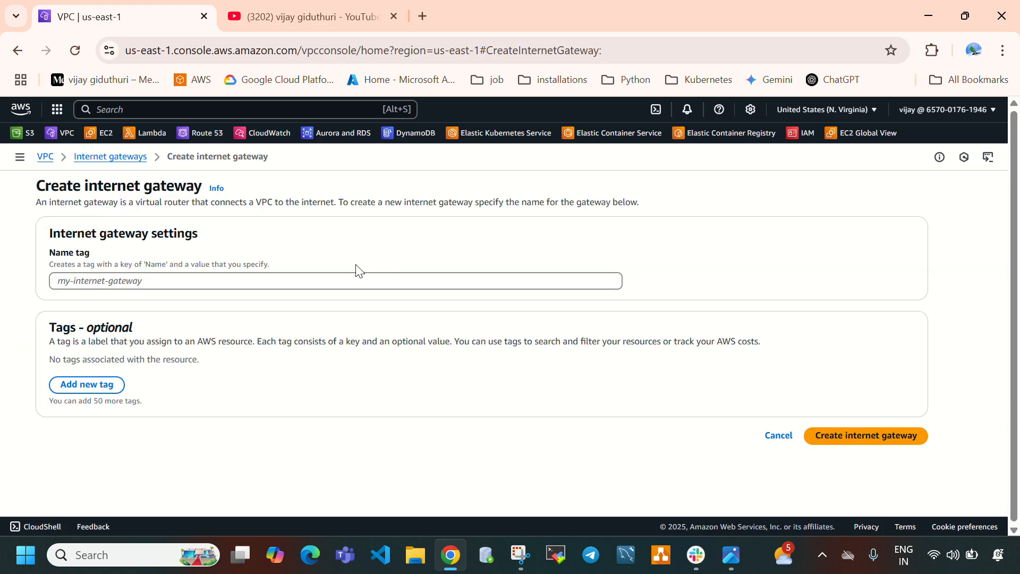
pyautogui.click(354, 280)
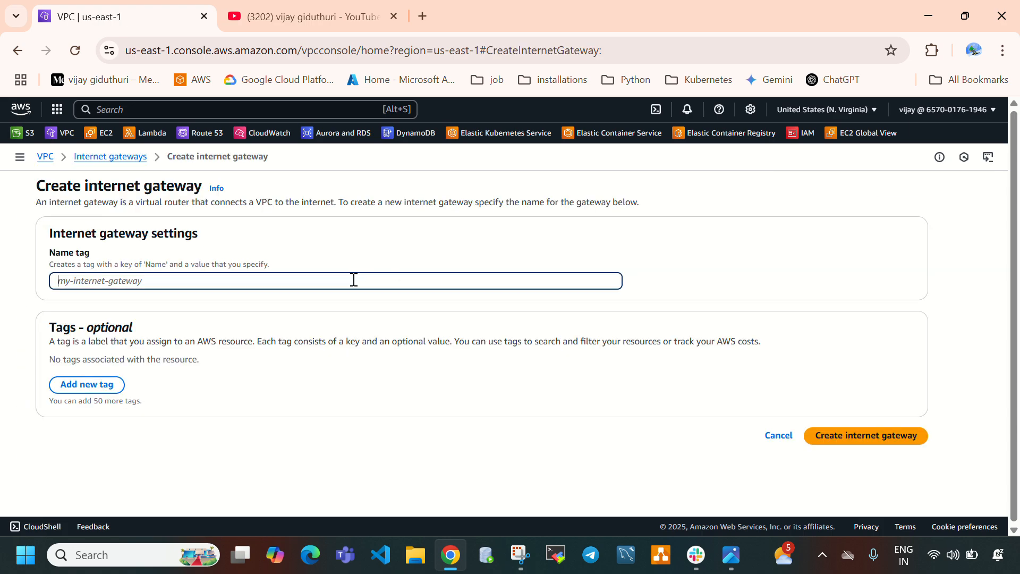
pyautogui.write('igw')
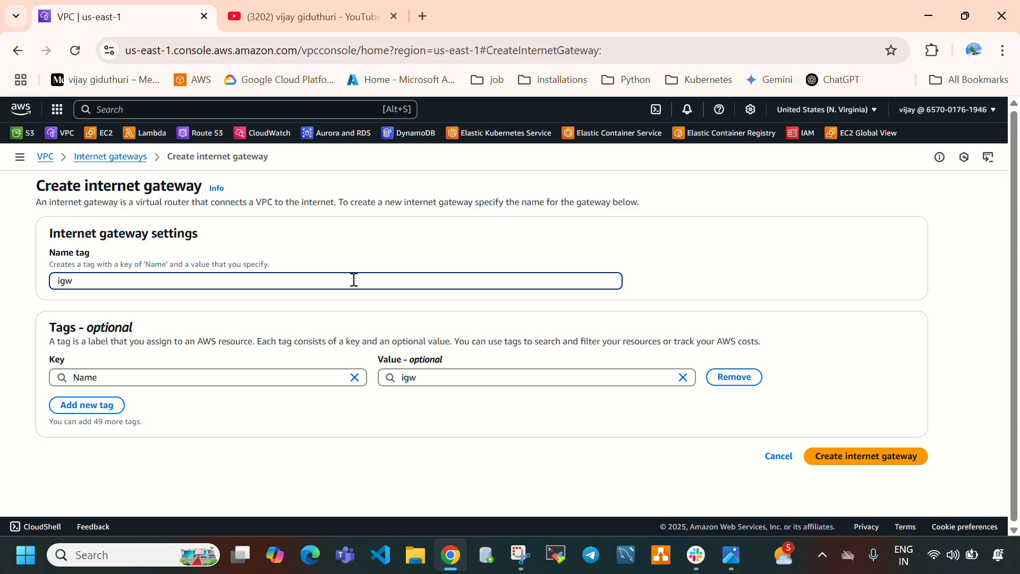
pyautogui.write('-us-east1')
pyautogui.click(860, 458)
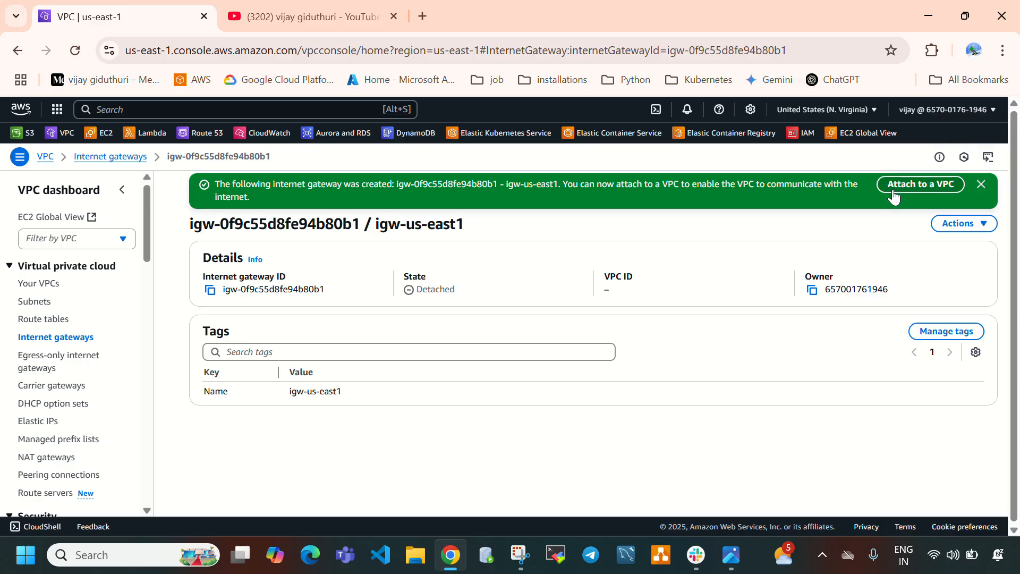
# Step: Attach the igw-us-east1 internet gateway to us-east1-vpc and check its state
pyautogui.click(914, 197)
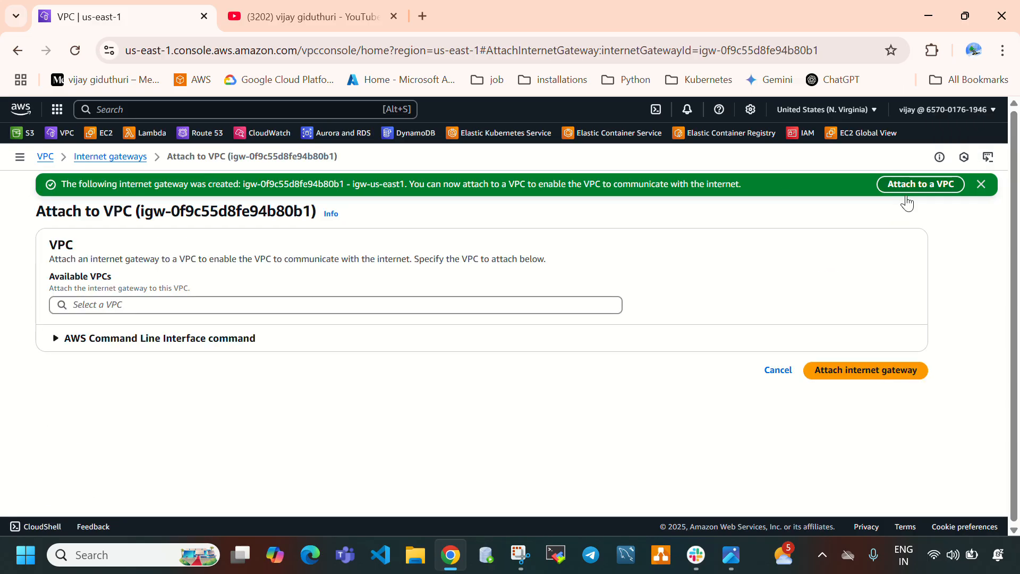
pyautogui.click(115, 307)
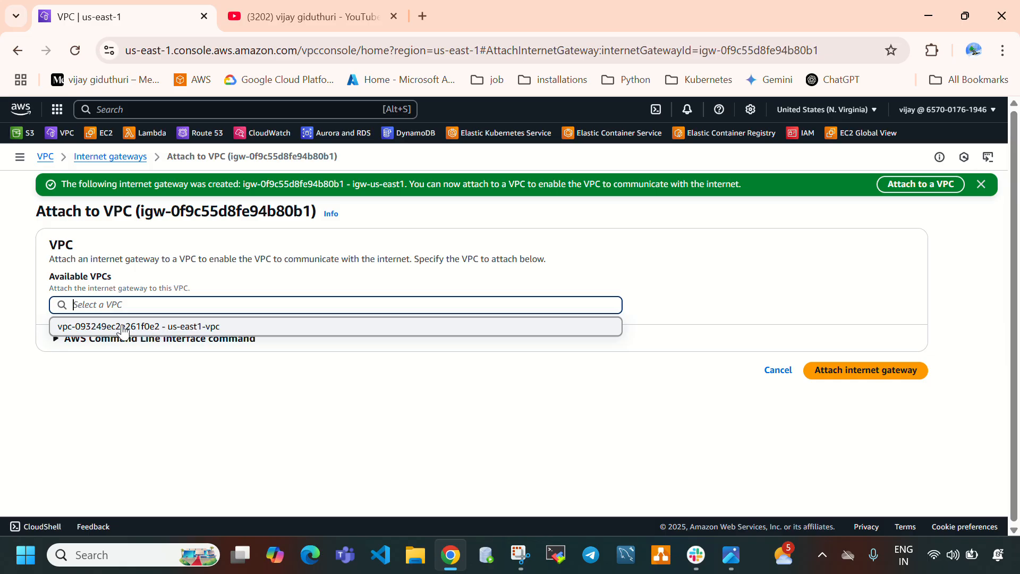
pyautogui.click(206, 327)
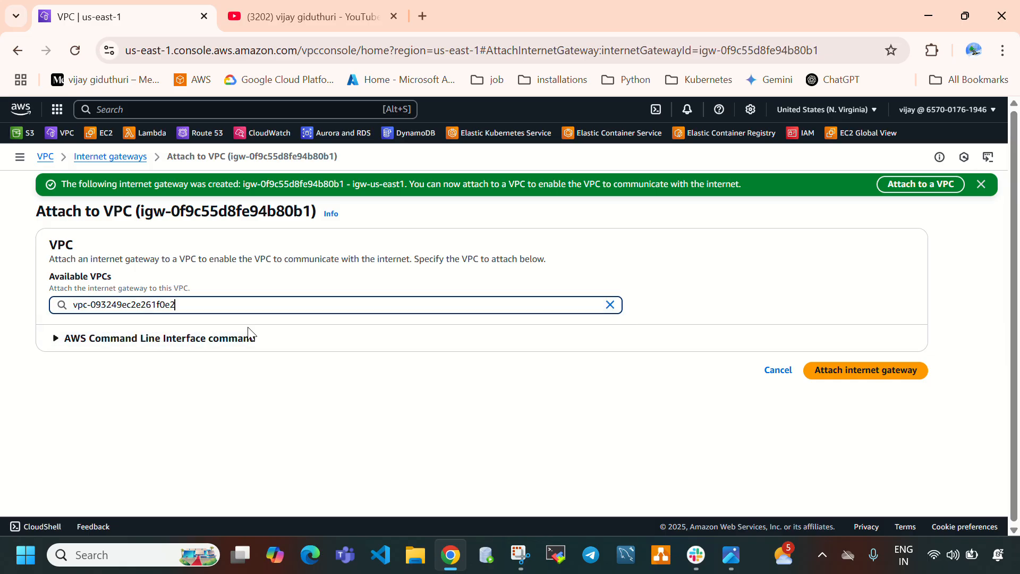
pyautogui.click(849, 370)
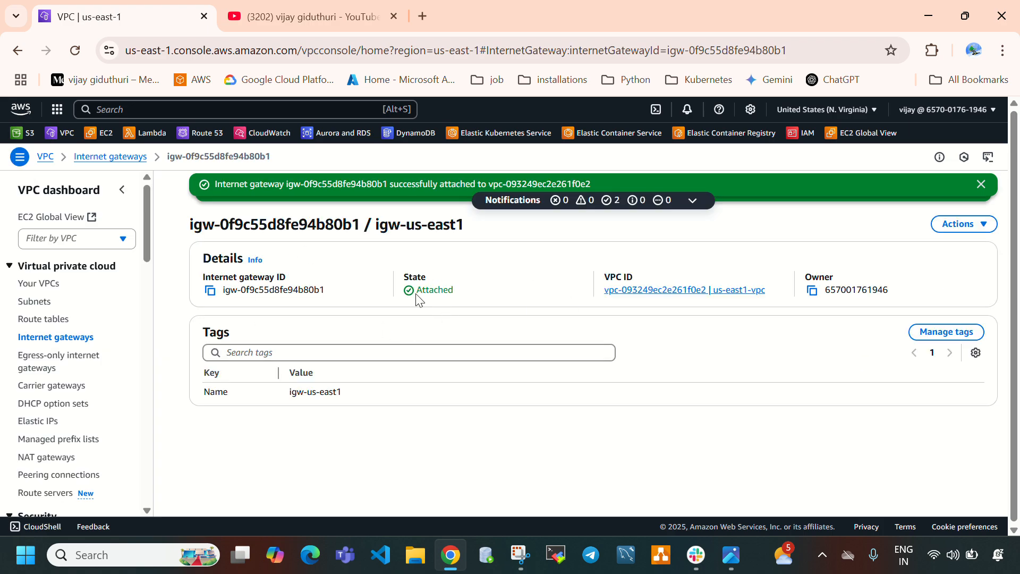
pyautogui.moveTo(417, 294); pyautogui.dragTo(456, 292)
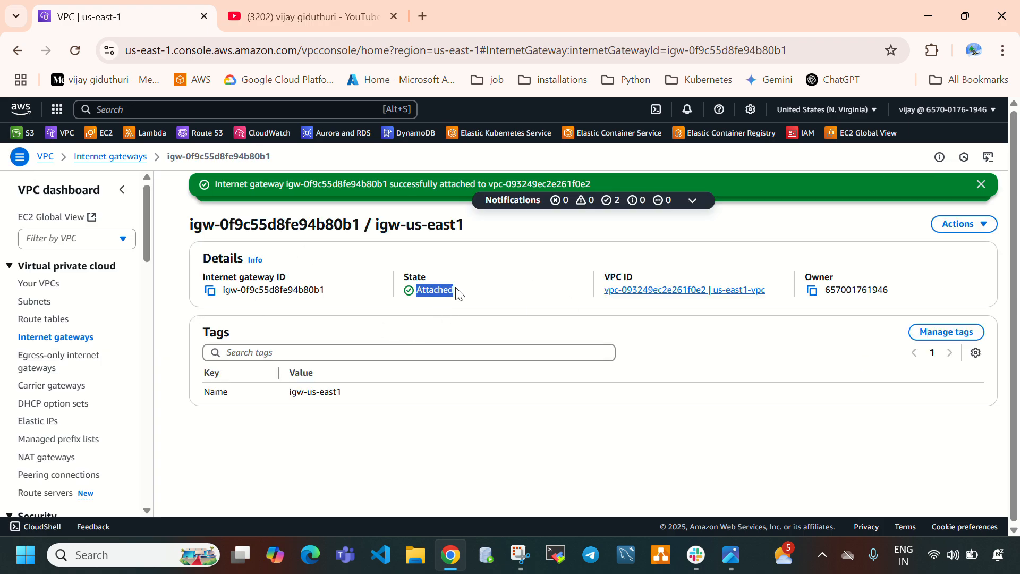
# Step: Start creating a new subnet in us-east1-vpc and check the VPC's associated IPv4 CIDR
pyautogui.click(46, 303)
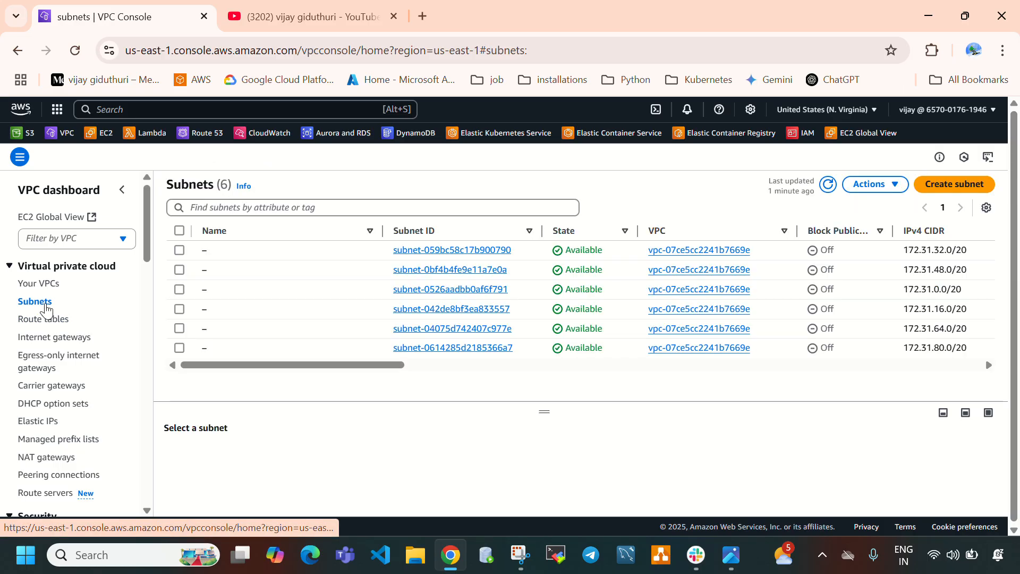
pyautogui.click(830, 189)
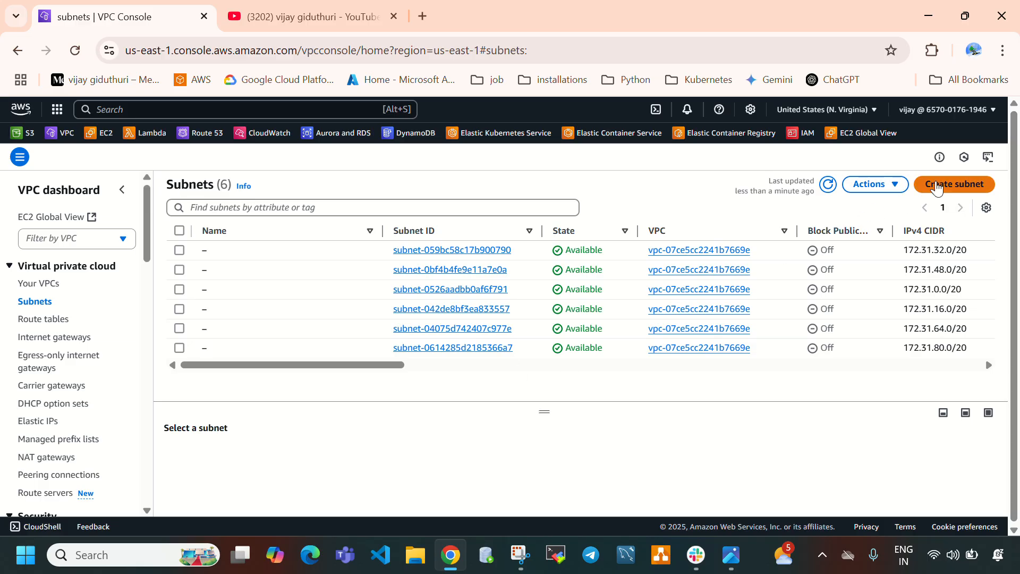
pyautogui.click(937, 186)
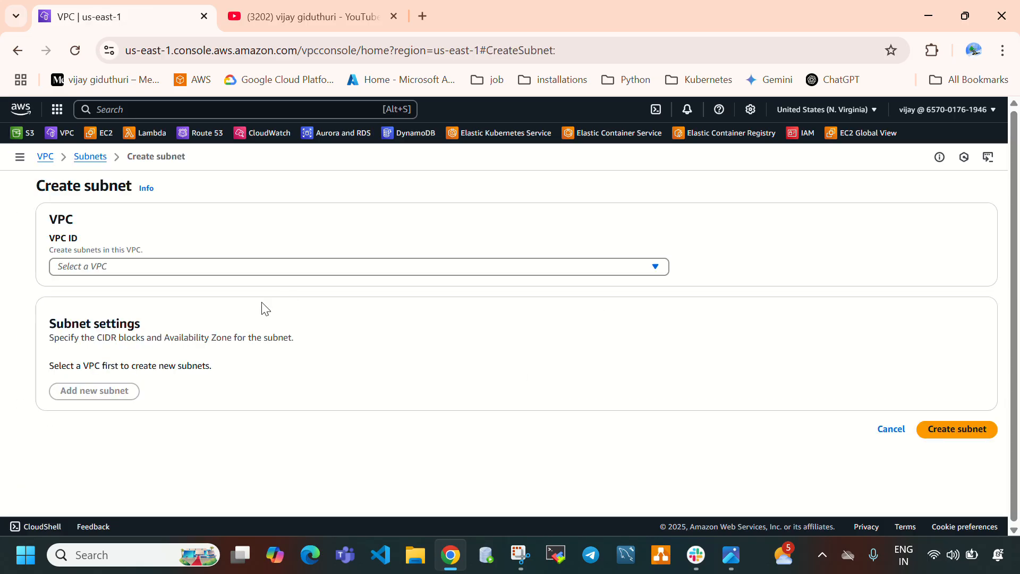
pyautogui.click(234, 271)
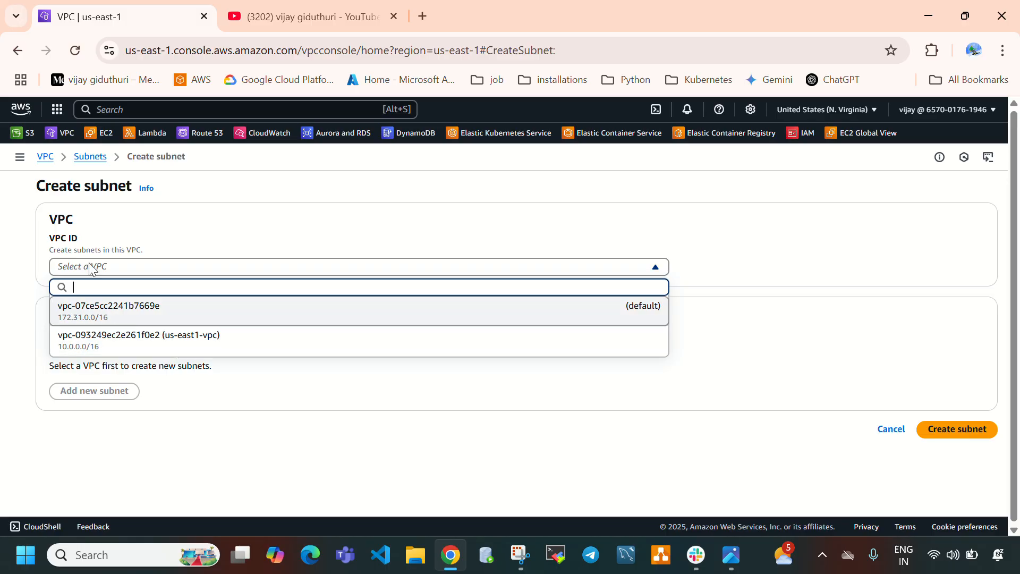
pyautogui.click(209, 350)
pyautogui.scroll(-1, 229, 372)
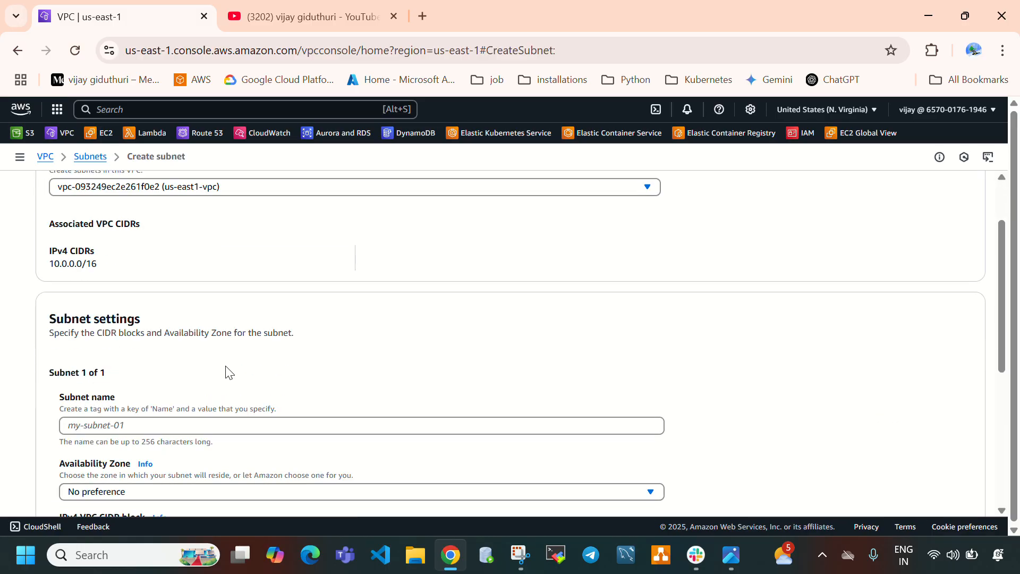
pyautogui.scroll(-1, 210, 359)
pyautogui.scroll(2, 159, 364)
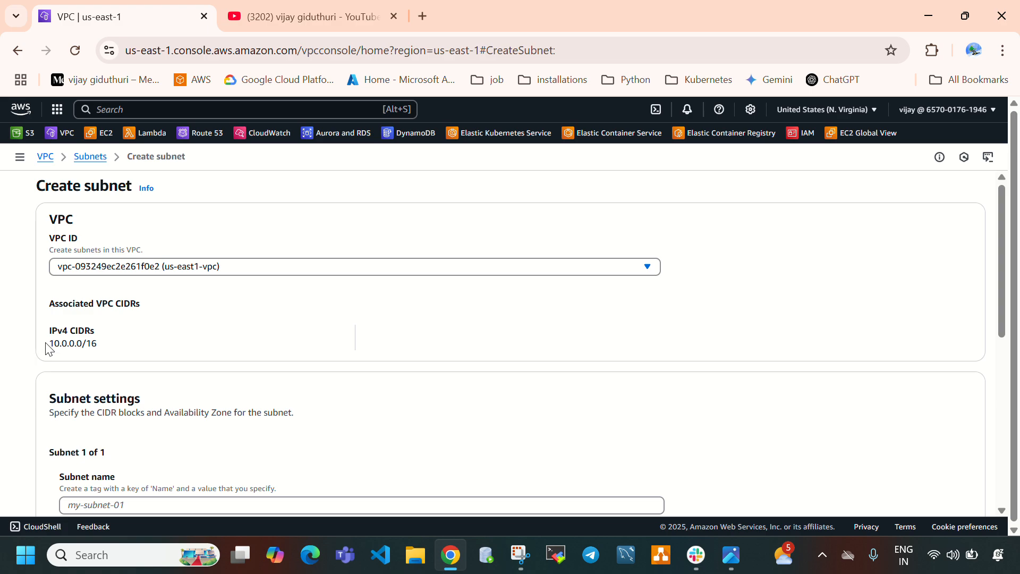
pyautogui.moveTo(47, 348); pyautogui.dragTo(110, 346)
pyautogui.scroll(-2, 178, 378)
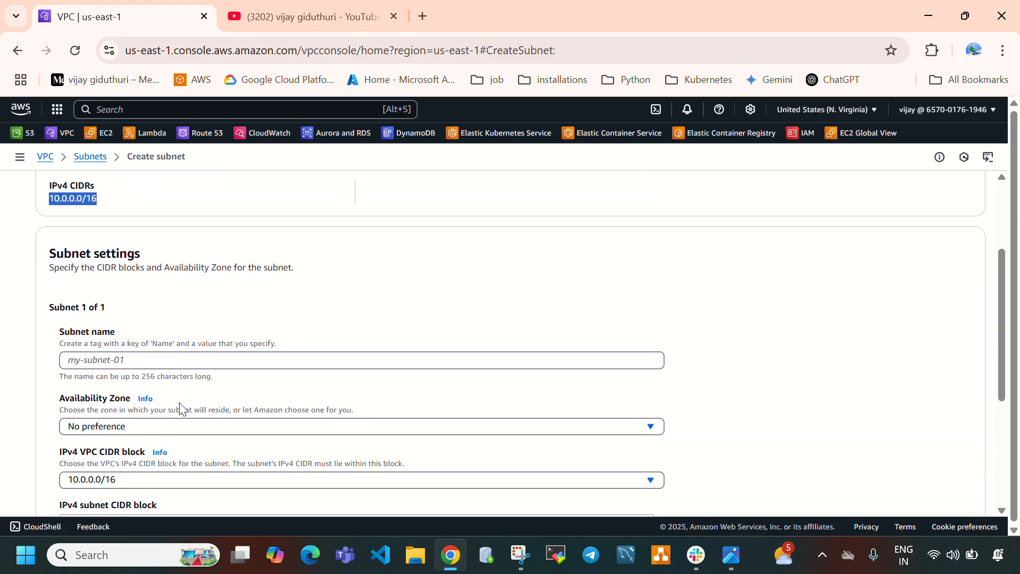
# Step: Name the subnet us-east1-subnet and place it in the us-east-1a Availability Zone
pyautogui.click(151, 344)
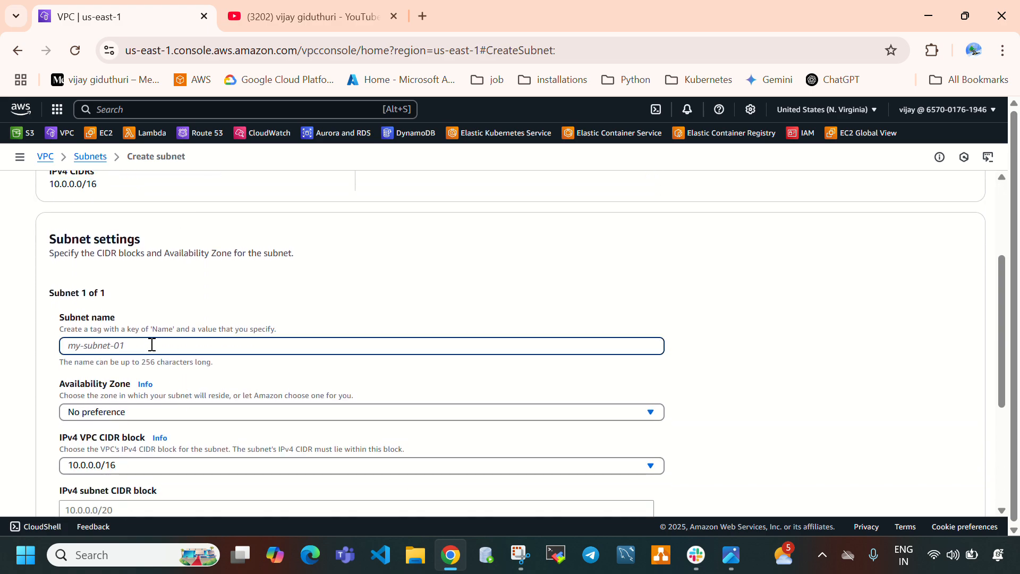
pyautogui.write('us-east1-subnet')
pyautogui.scroll(-1, 198, 391)
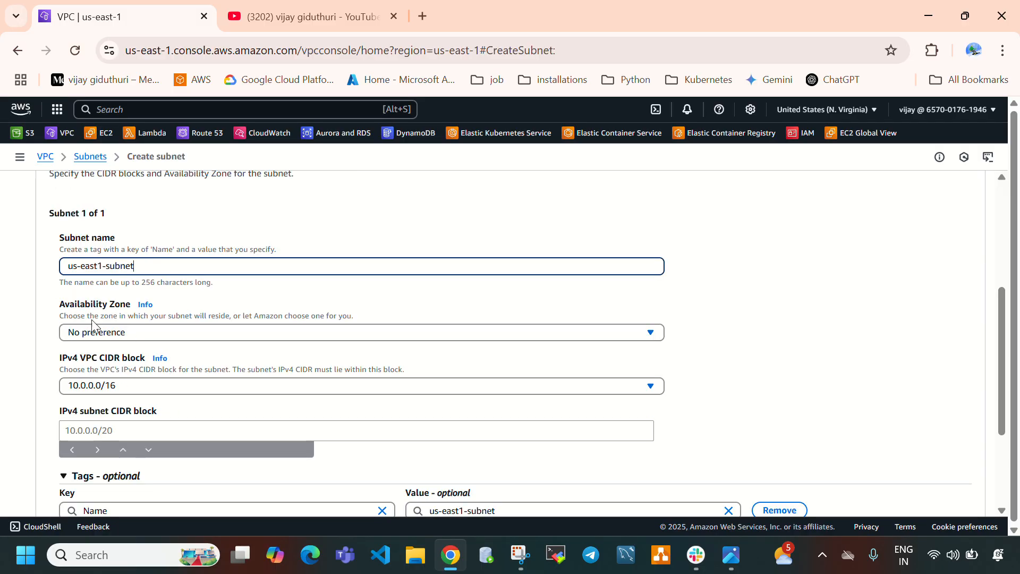
pyautogui.click(133, 333)
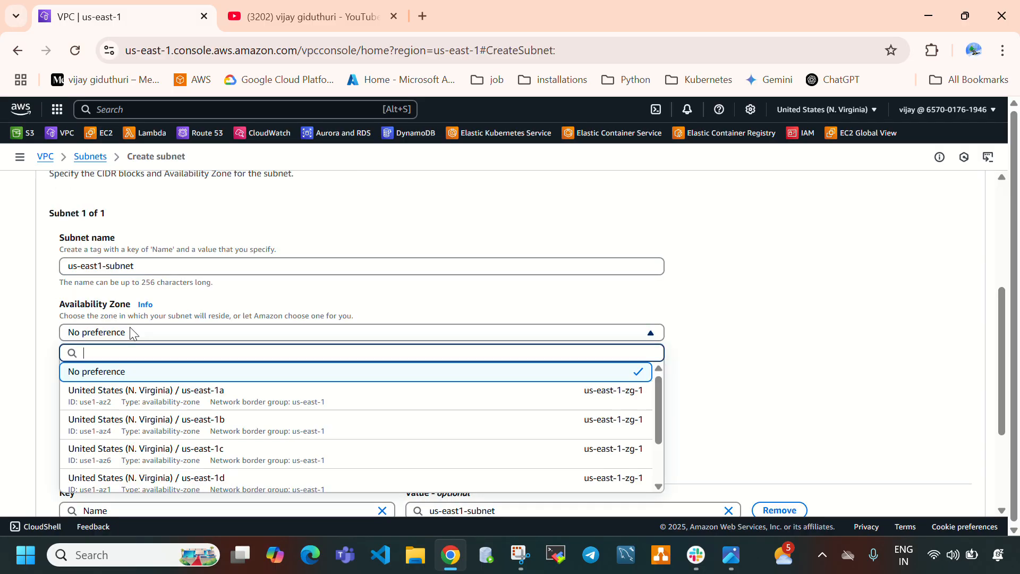
pyautogui.click(137, 398)
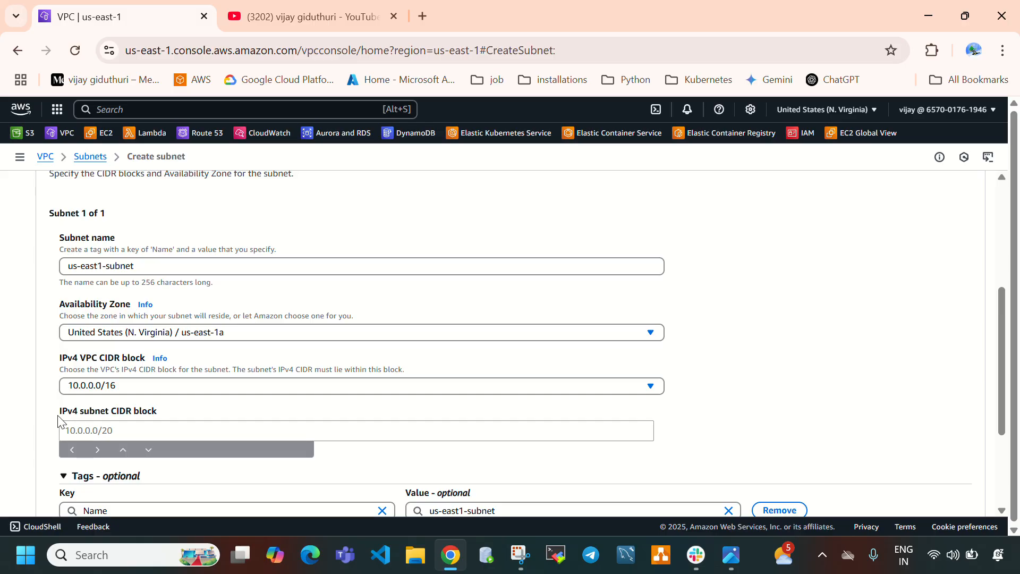
# Step: Create the subnet with the IPv4 subnet CIDR block 10.0.0.0/24 and check its details
pyautogui.moveTo(64, 416); pyautogui.dragTo(164, 420)
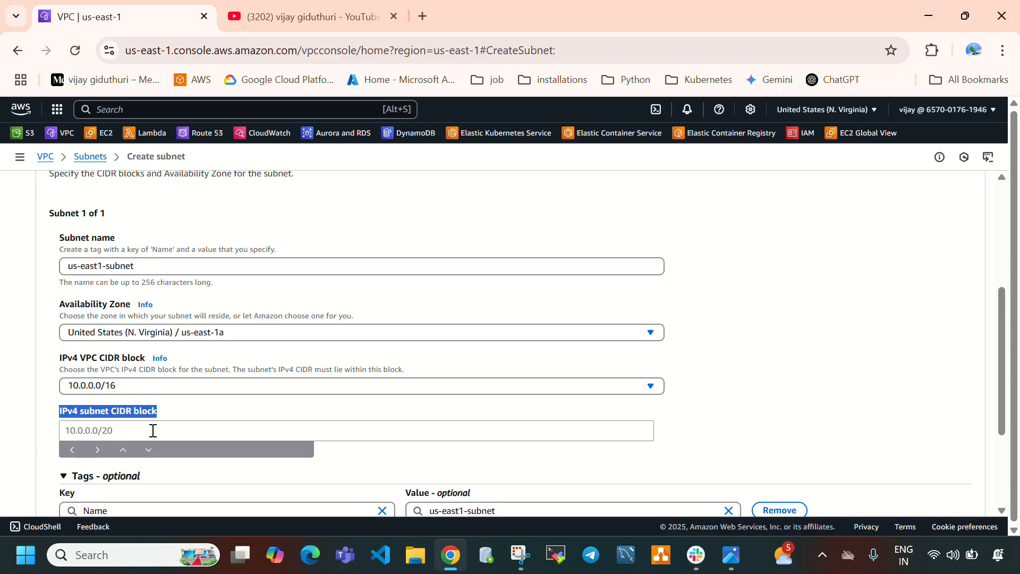
pyautogui.click(154, 431)
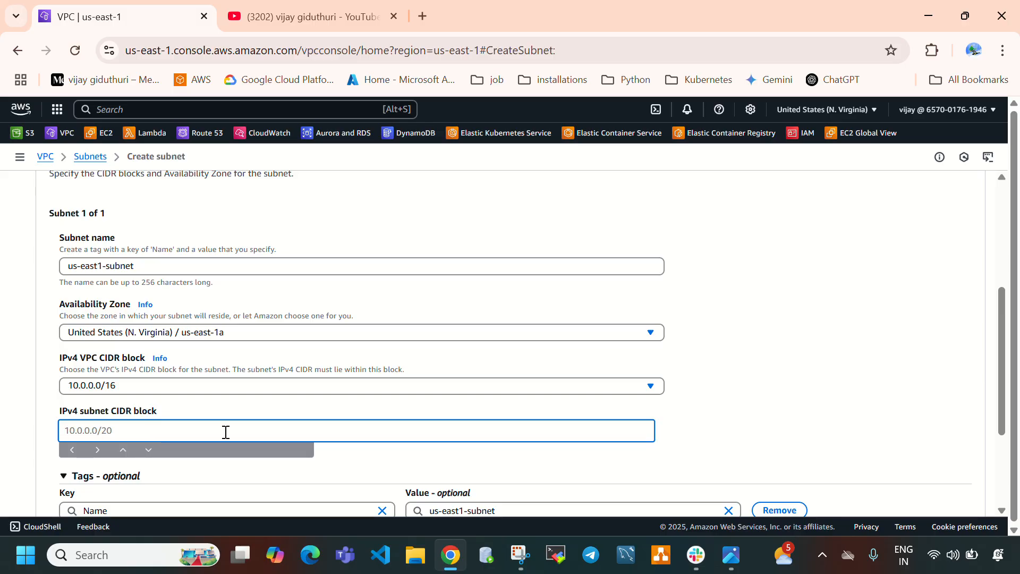
pyautogui.write('10.0.0.0/24')
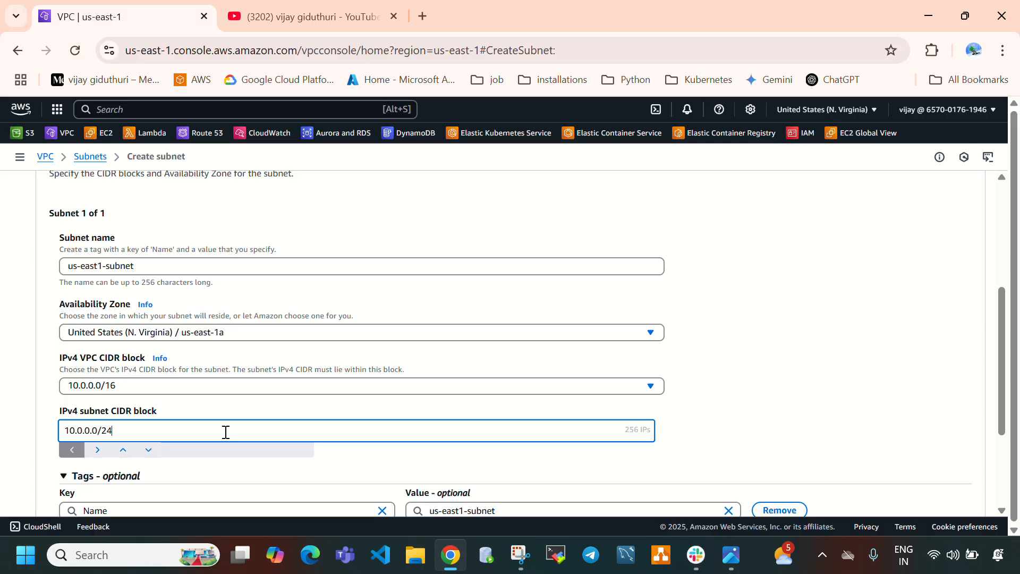
pyautogui.scroll(-3, 317, 449)
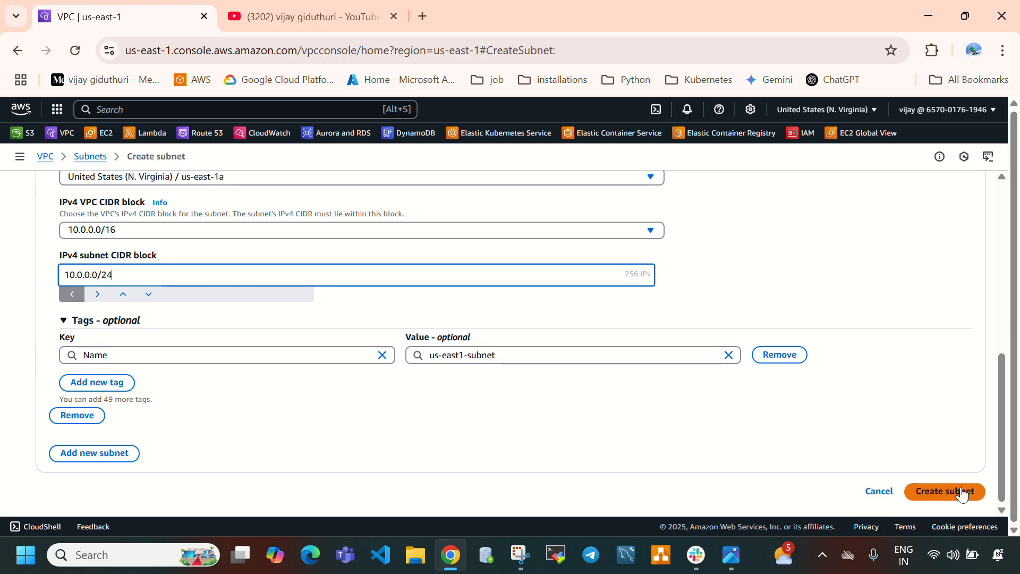
pyautogui.click(960, 493)
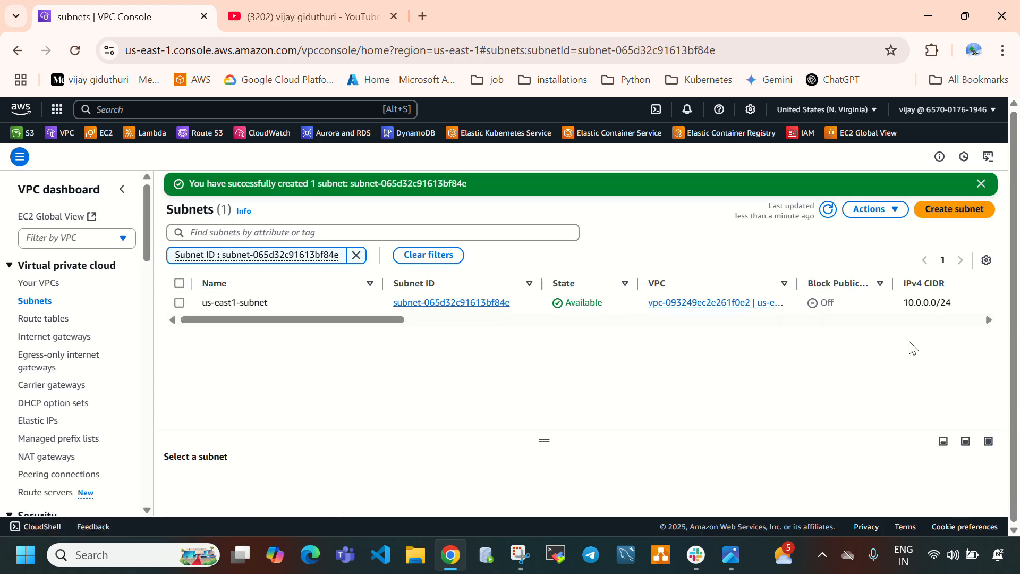
pyautogui.moveTo(964, 308); pyautogui.dragTo(938, 307)
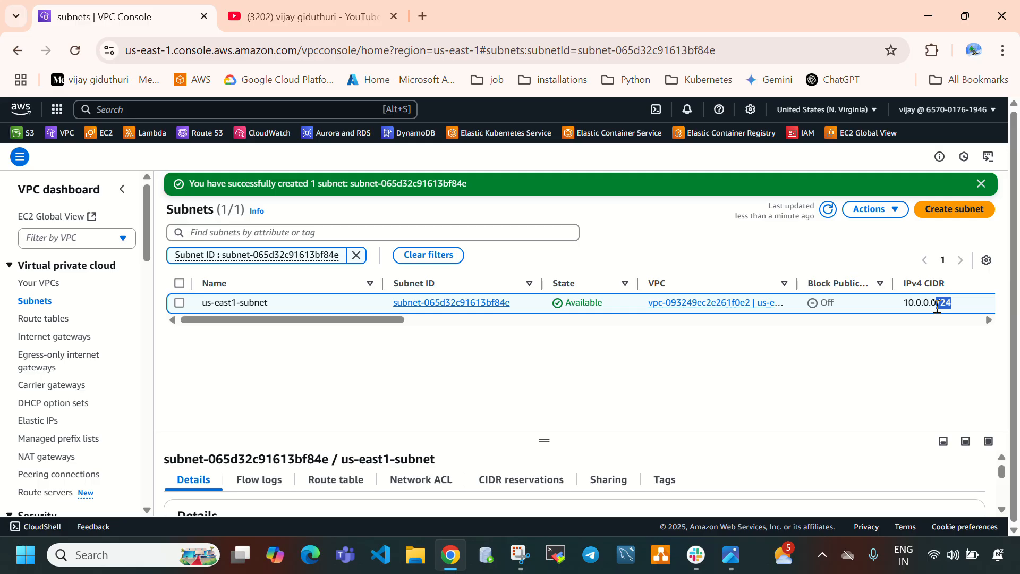
pyautogui.moveTo(540, 444); pyautogui.dragTo(568, 321)
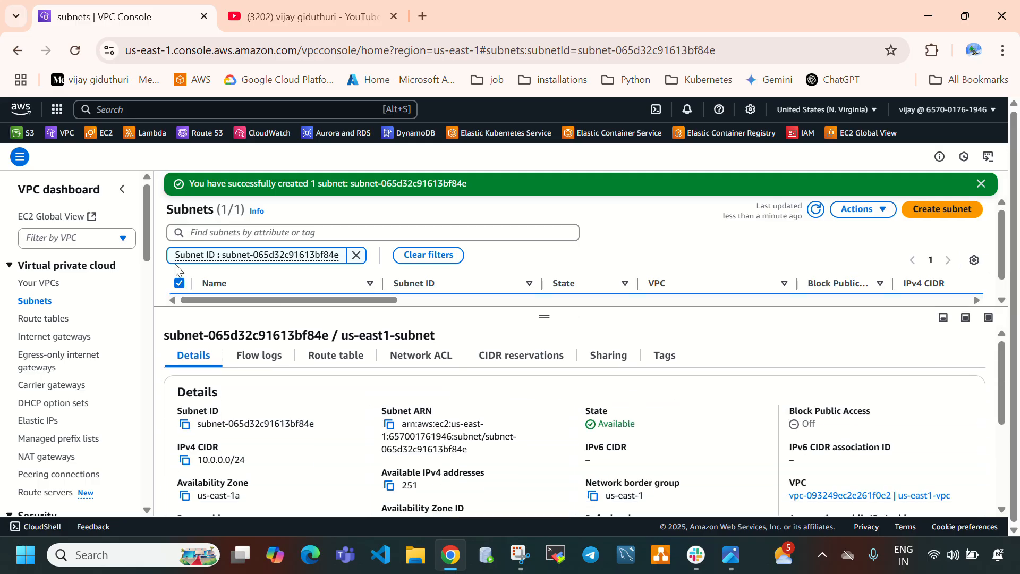
# Step: Create a route table named us-east1-rt in us-east1-vpc
pyautogui.click(51, 320)
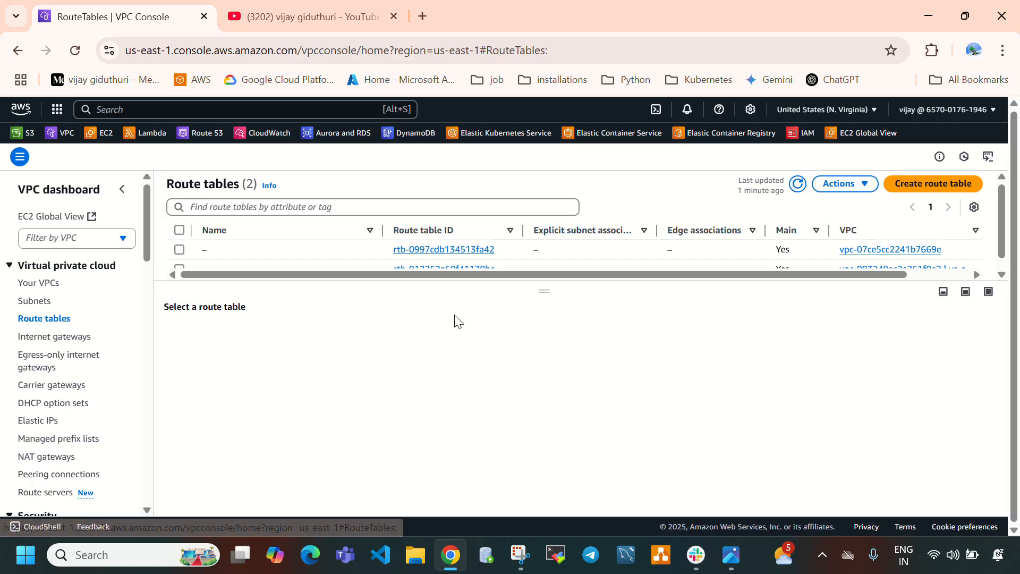
pyautogui.moveTo(546, 293); pyautogui.dragTo(547, 319)
pyautogui.click(809, 194)
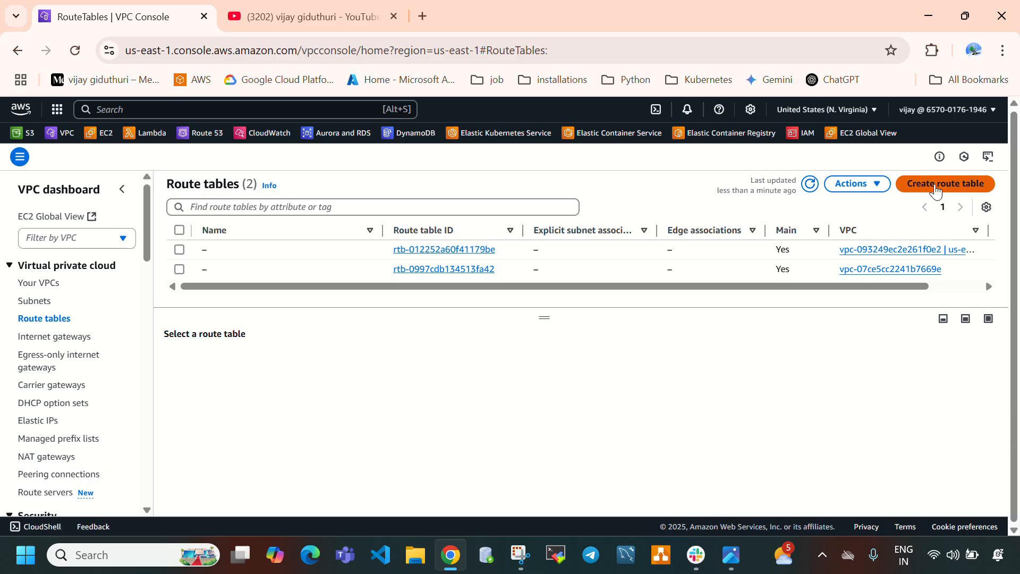
pyautogui.click(942, 186)
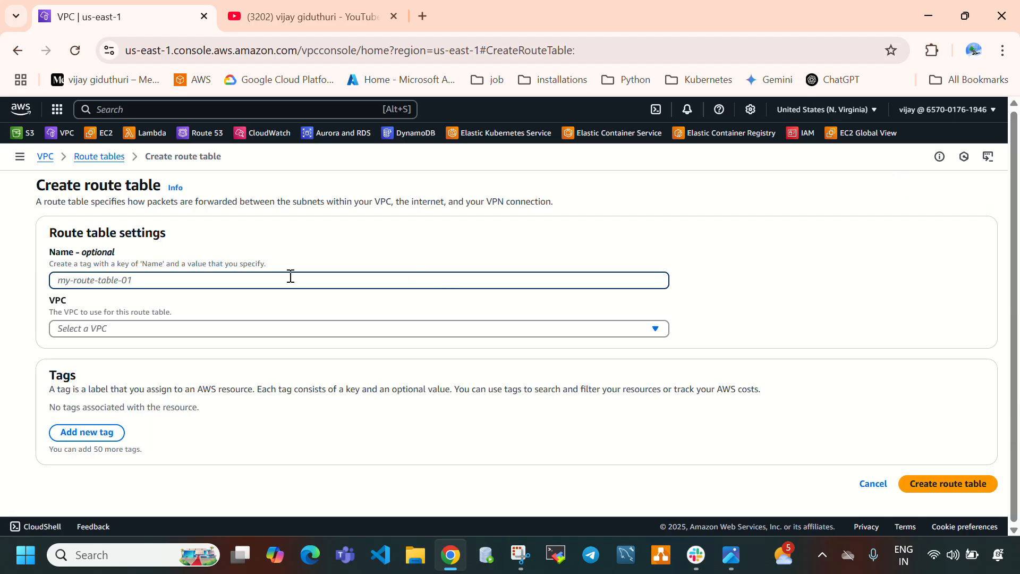
pyautogui.write('us-east1-rt')
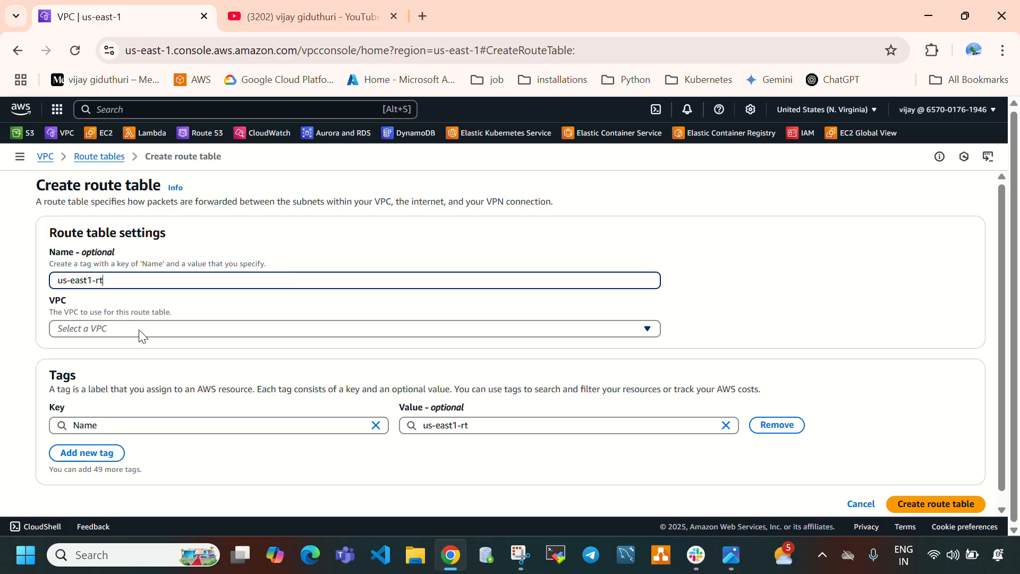
pyautogui.click(135, 333)
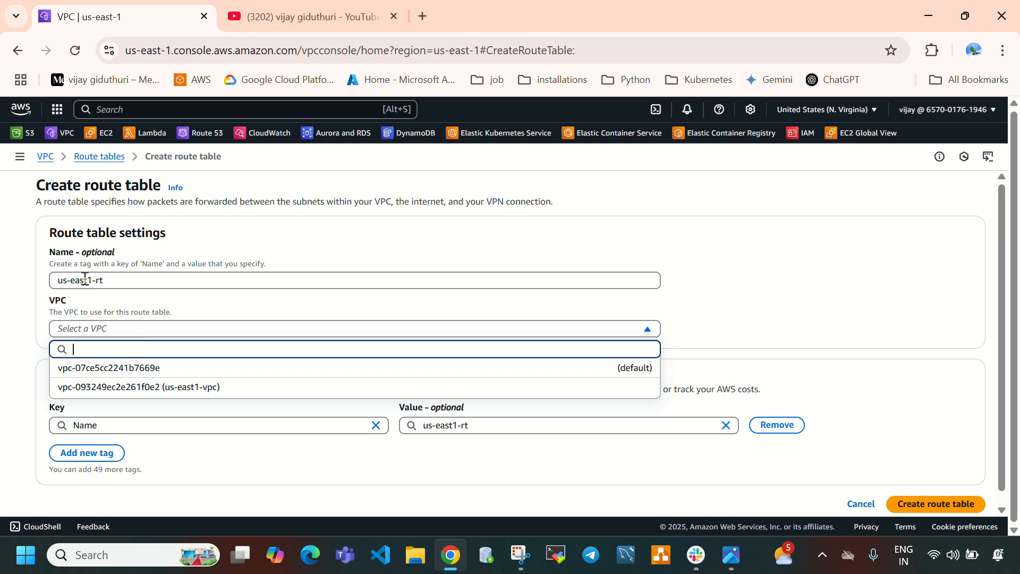
pyautogui.click(239, 387)
pyautogui.scroll(-1, 779, 435)
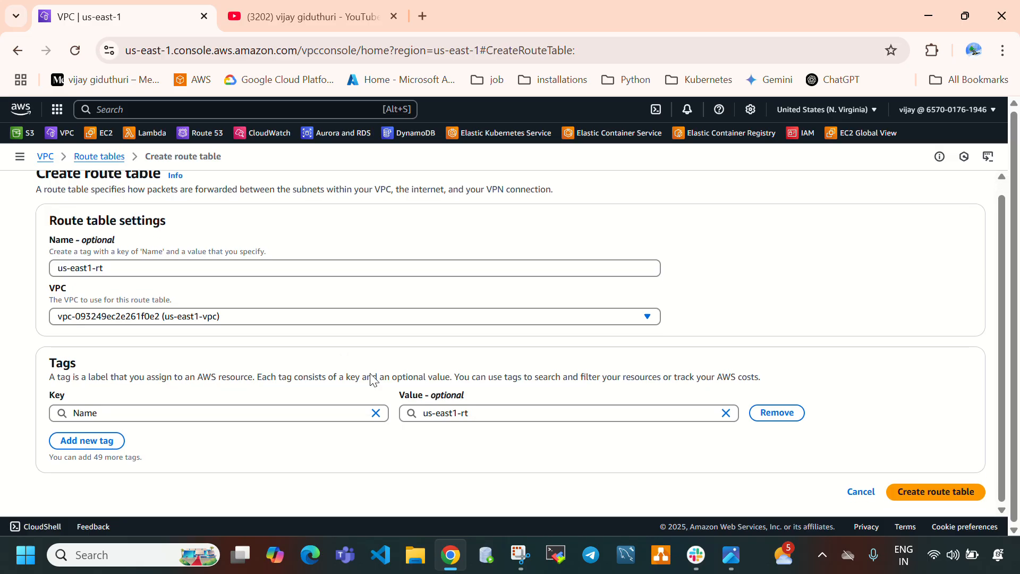
pyautogui.click(922, 492)
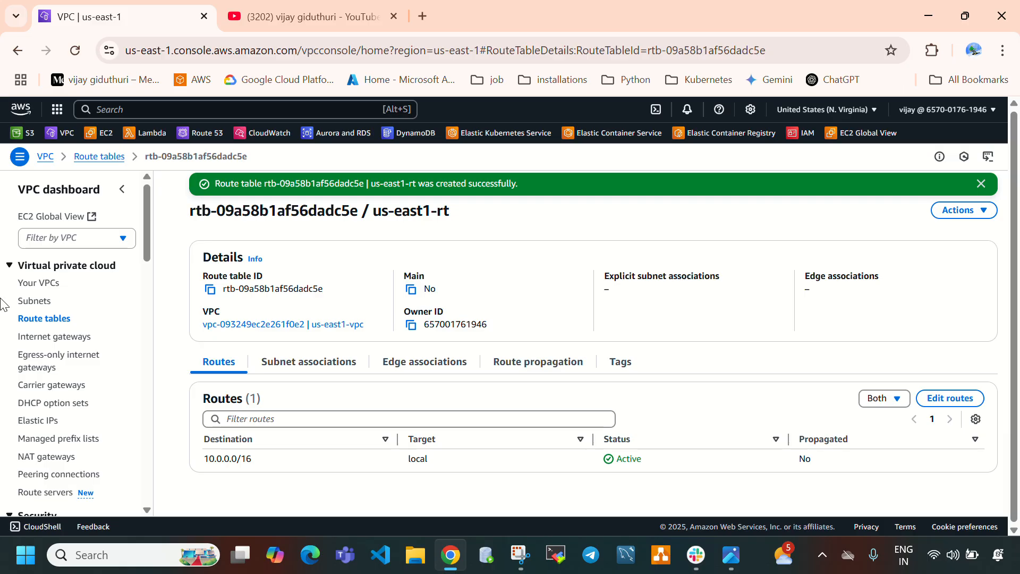
# Step: Associate us-east1-subnet with the us-east1-rt route table and save the association
pyautogui.click(32, 302)
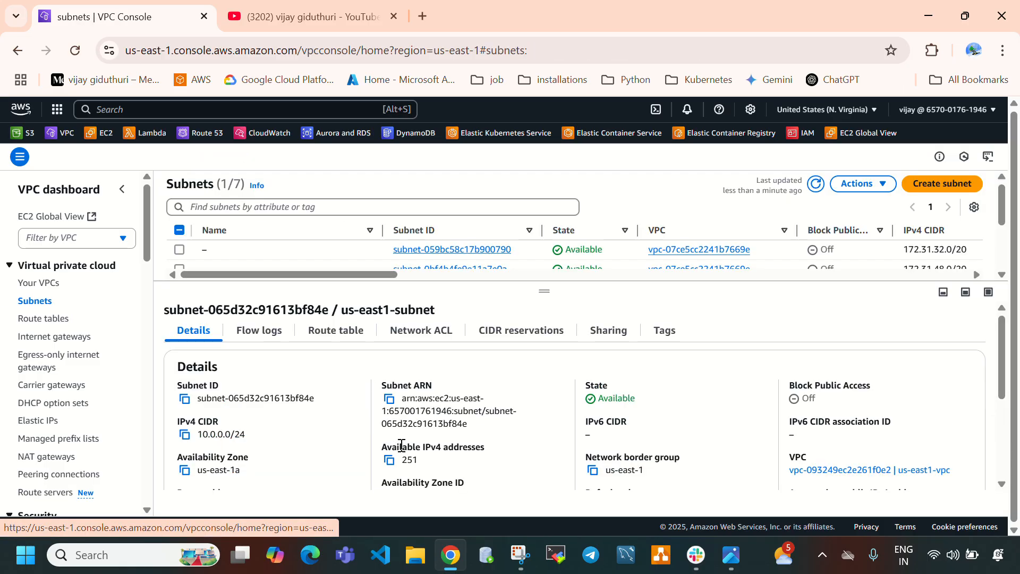
pyautogui.moveTo(547, 290)
pyautogui.mouseDown()
pyautogui.moveTo(523, 430)
pyautogui.moveTo(528, 415)
pyautogui.mouseUp()
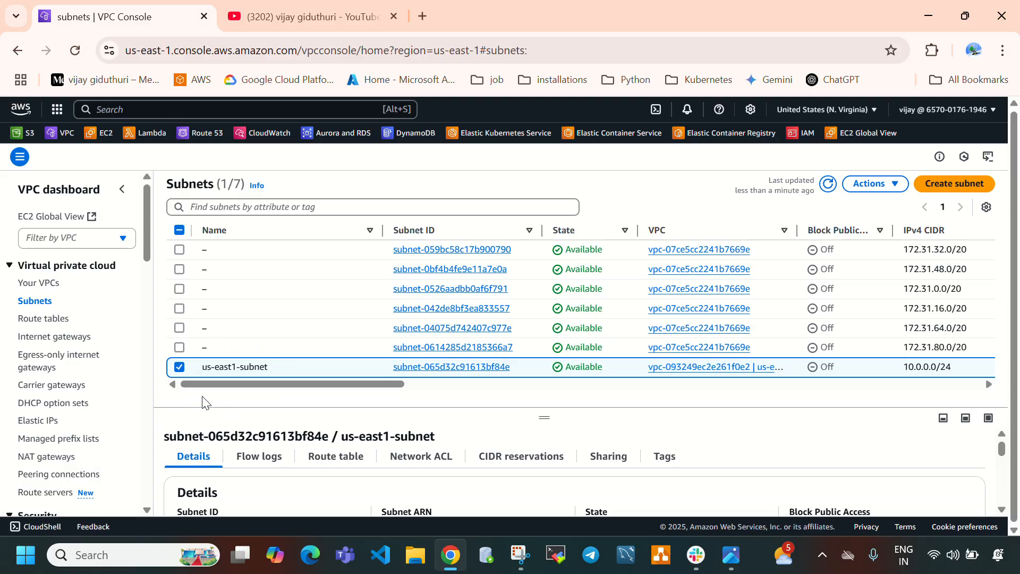
pyautogui.click(64, 321)
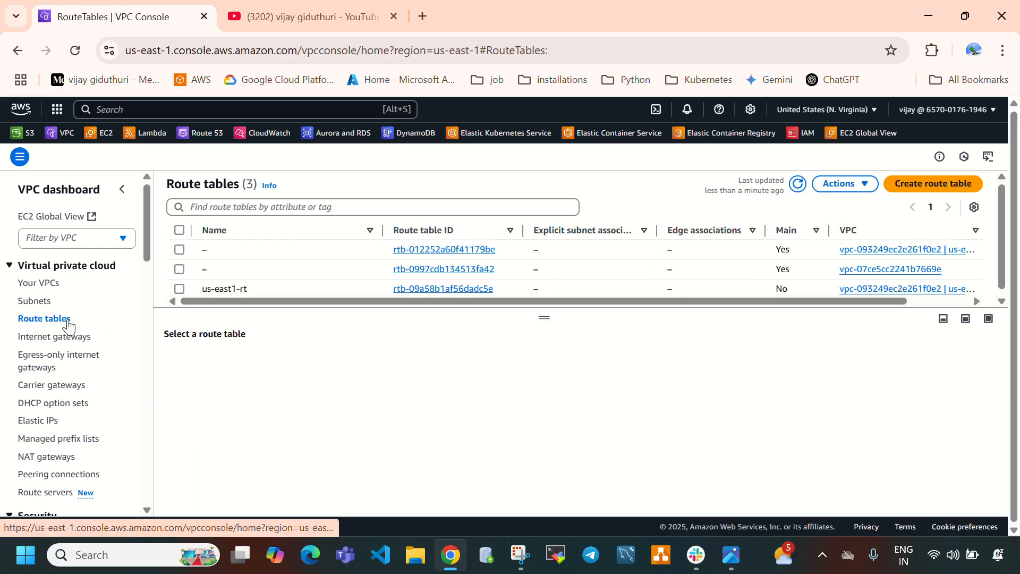
pyautogui.click(181, 288)
pyautogui.click(183, 286)
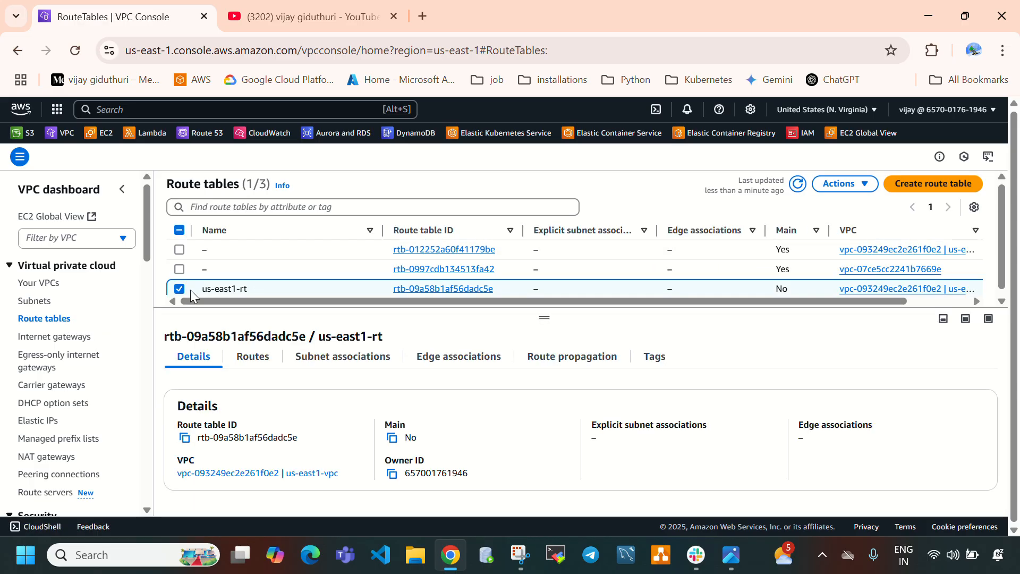
pyautogui.click(326, 365)
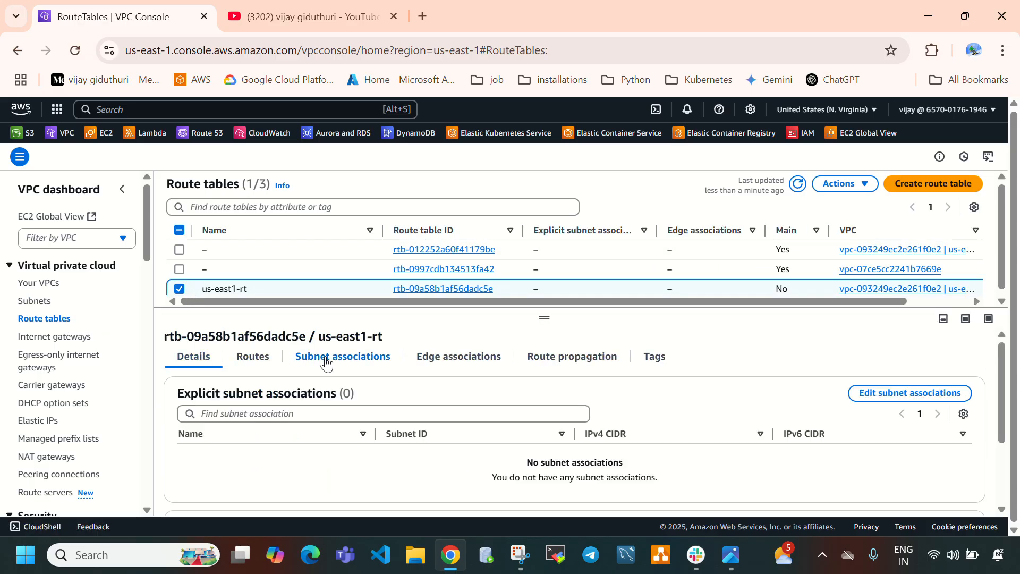
pyautogui.click(876, 394)
pyautogui.click(56, 295)
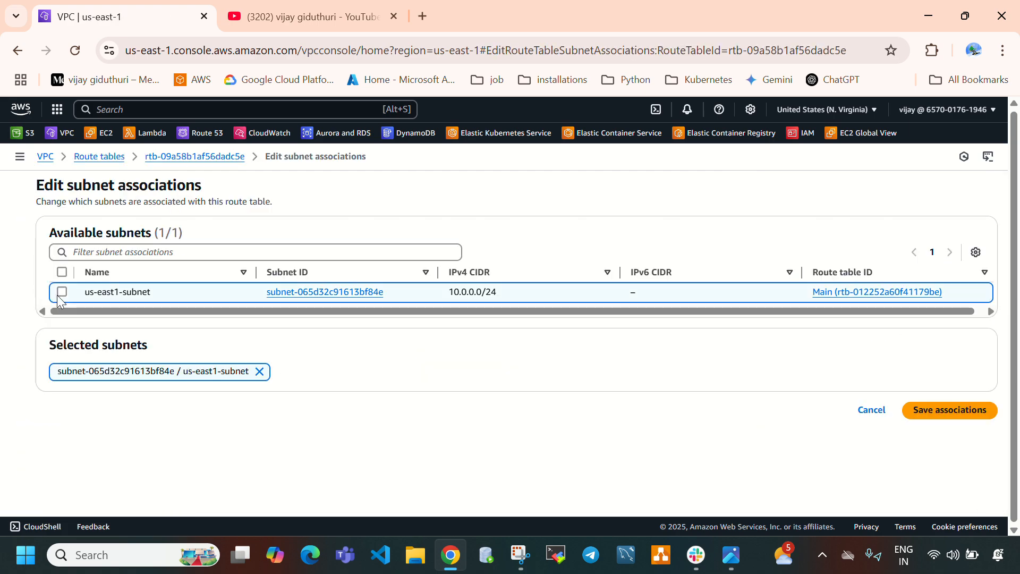
pyautogui.click(924, 415)
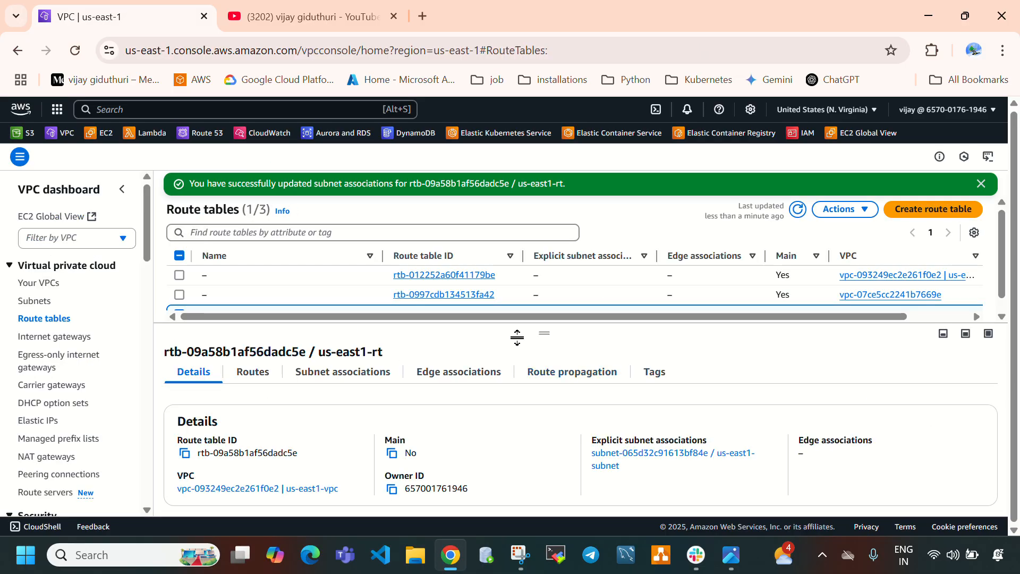
# Step: Check the explicit subnet associations of the us-east1-rt route table
pyautogui.moveTo(516, 334); pyautogui.dragTo(547, 360)
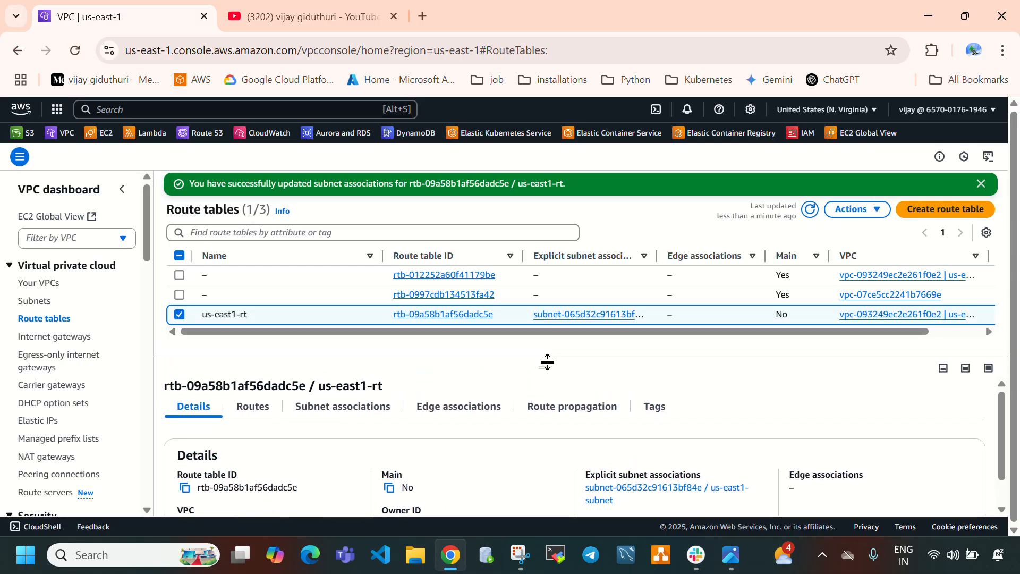
pyautogui.click(343, 407)
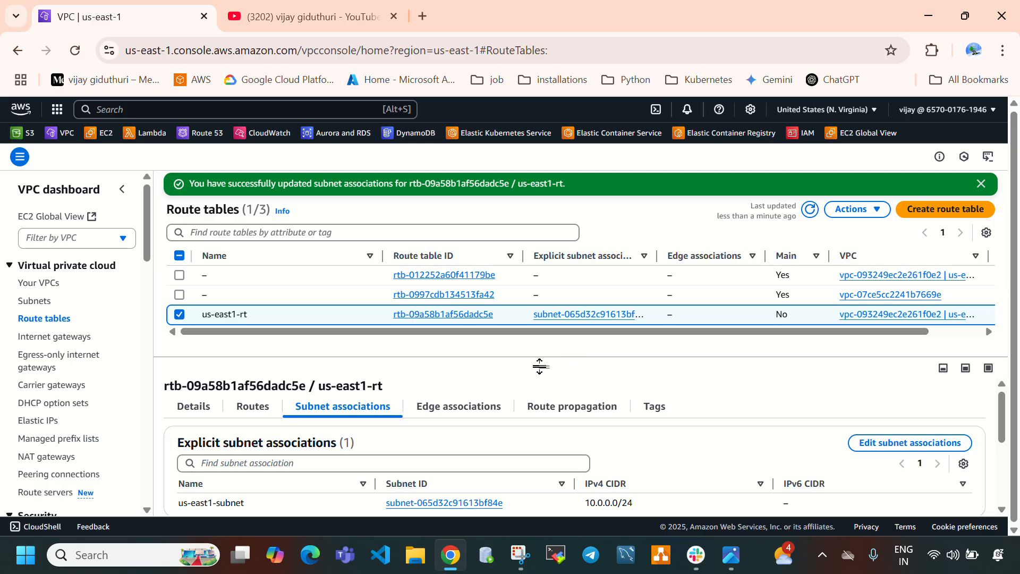
pyautogui.moveTo(540, 364); pyautogui.dragTo(558, 330)
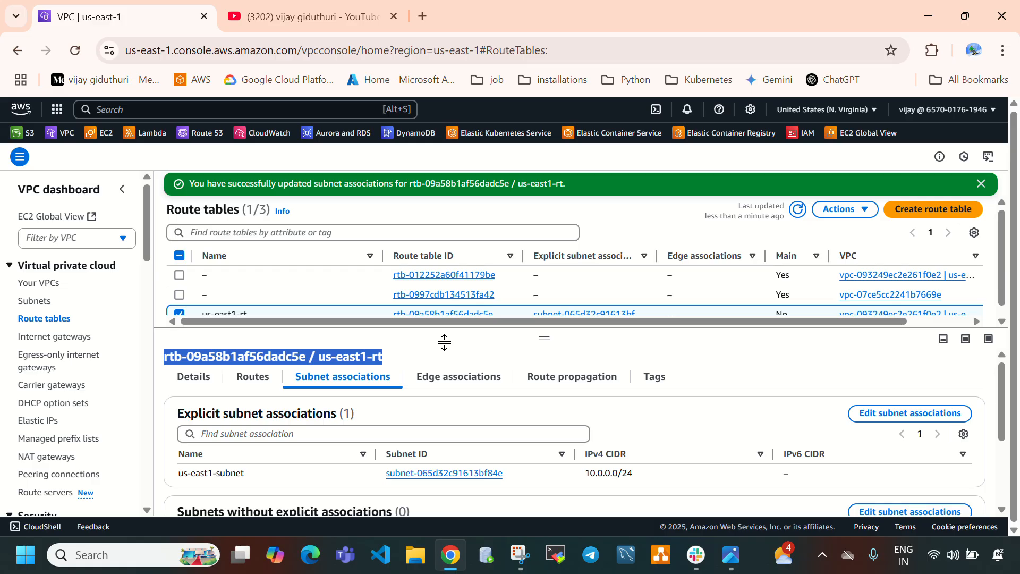
# Step: Add a new route with destination 0.0.0.0/0 to the us-east1-rt route table
pyautogui.click(248, 384)
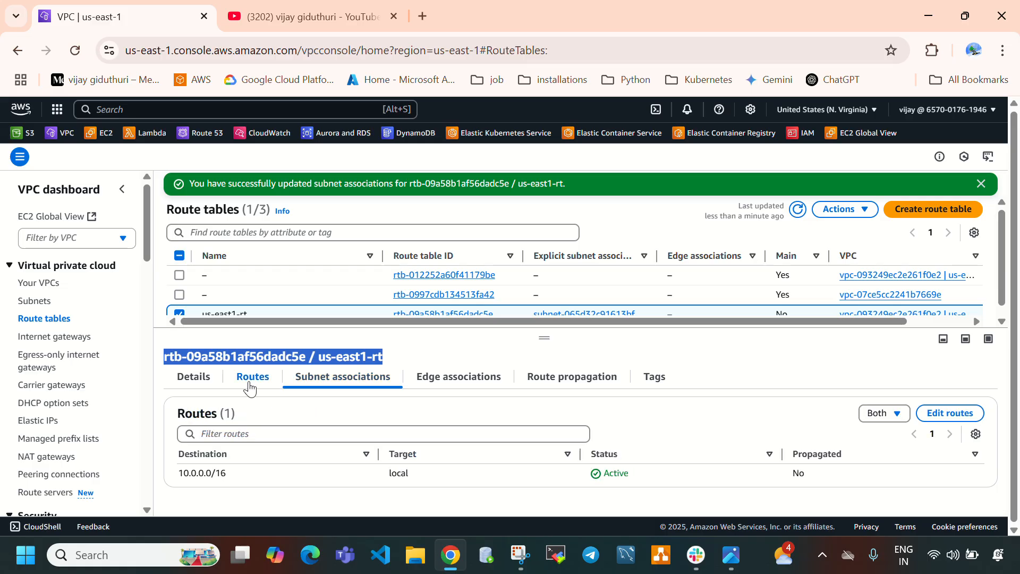
pyautogui.click(947, 419)
pyautogui.click(82, 296)
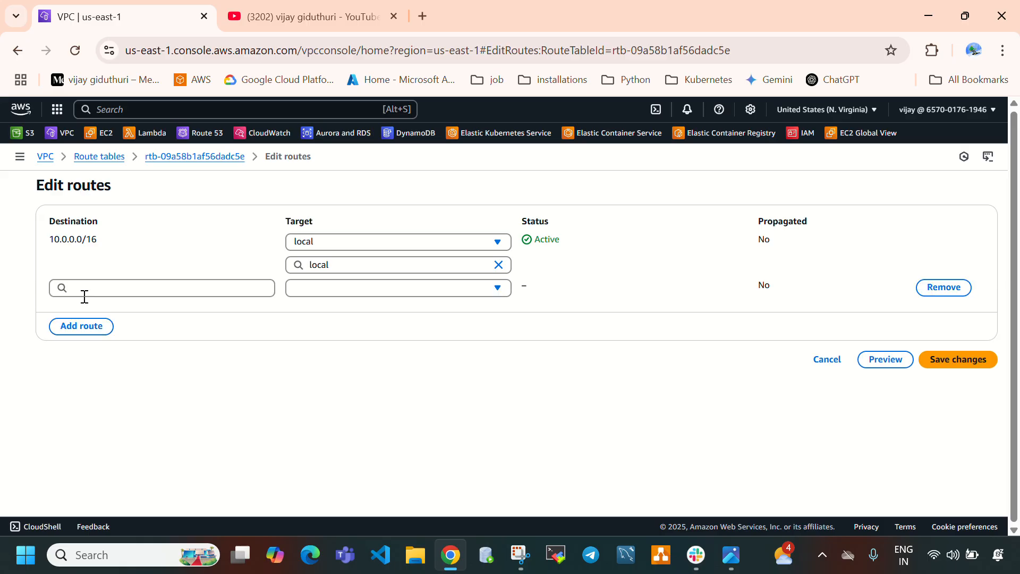
pyautogui.click(97, 288)
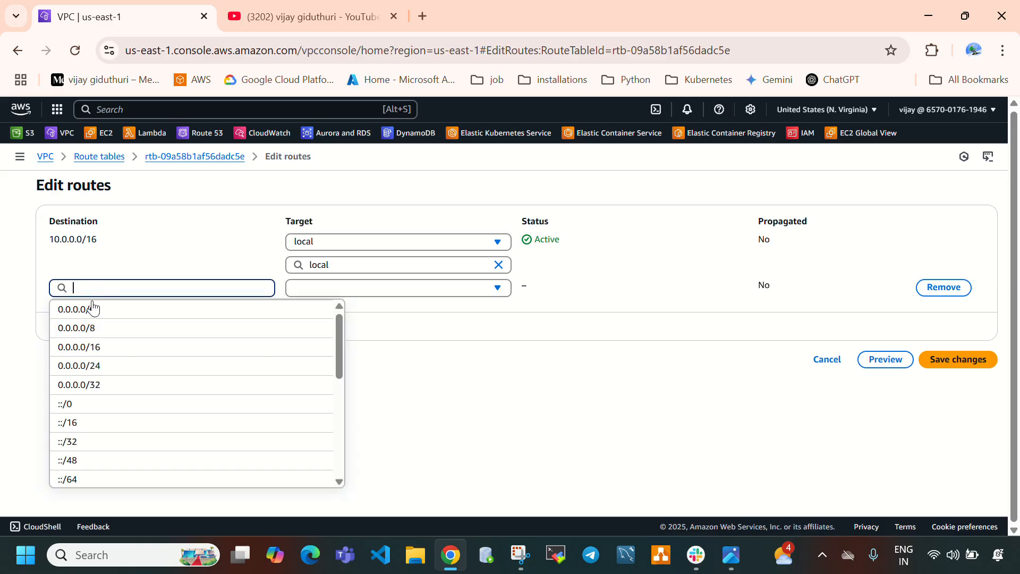
pyautogui.click(93, 313)
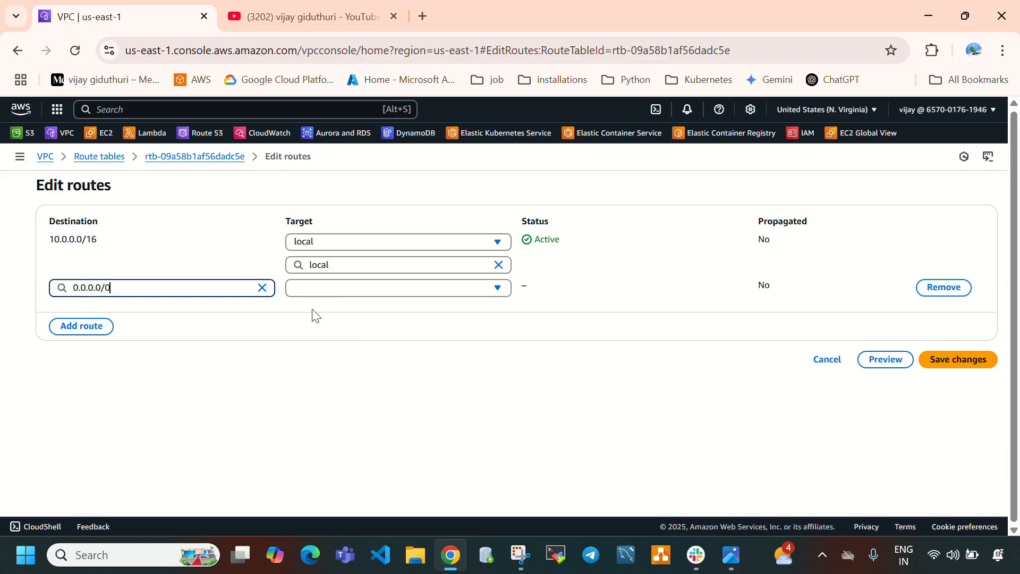
pyautogui.click(360, 297)
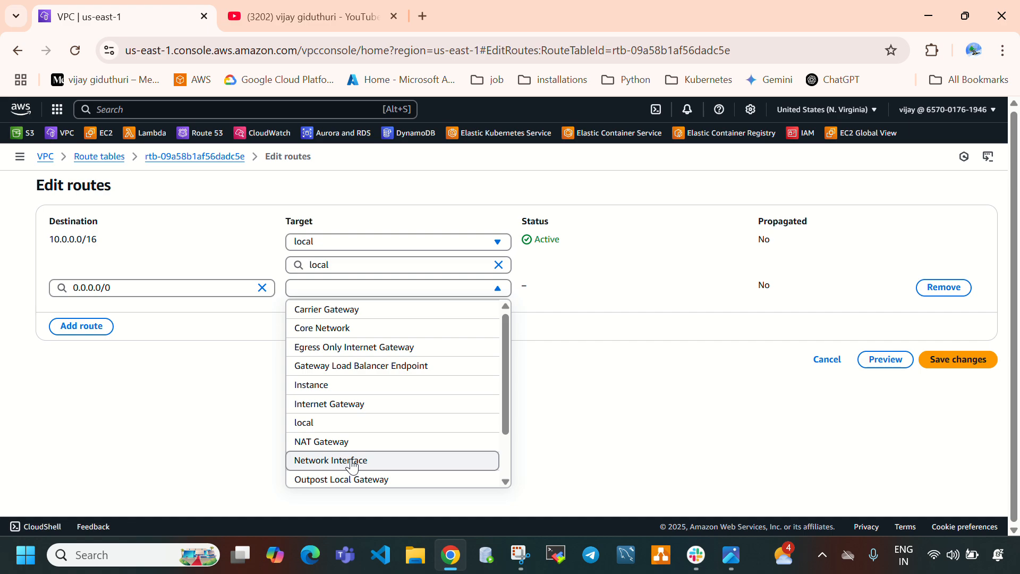
pyautogui.click(353, 387)
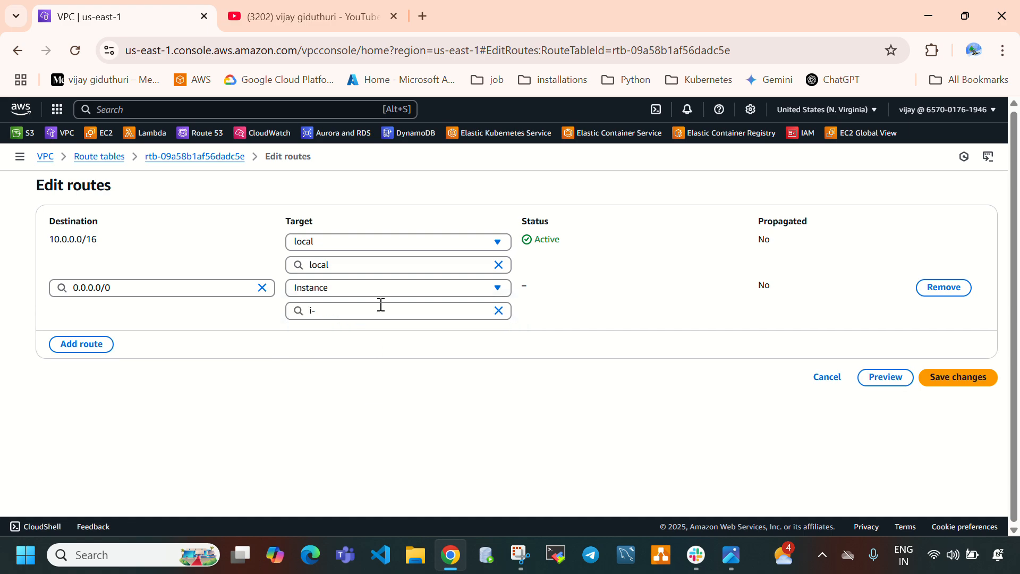
pyautogui.click(499, 311)
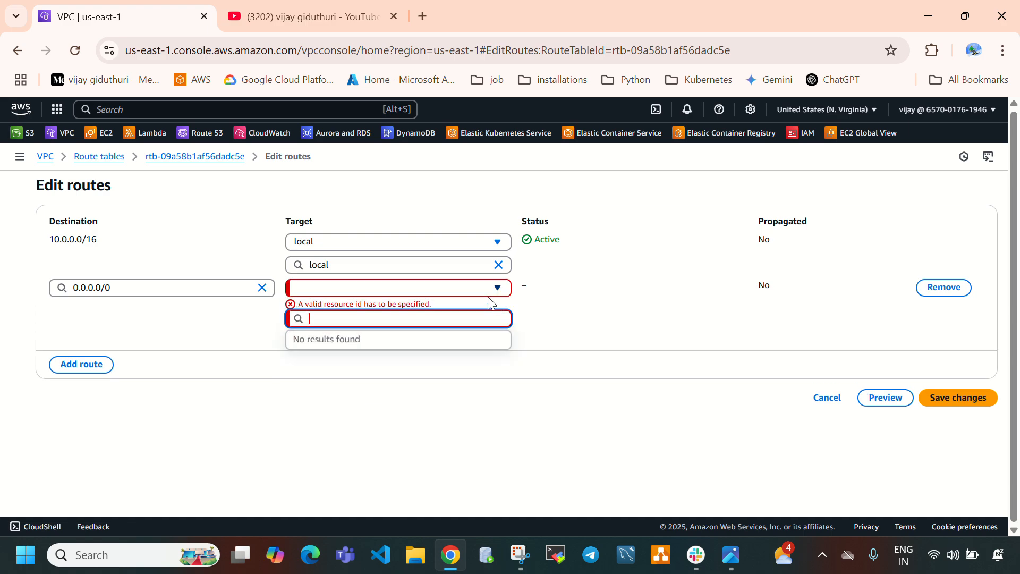
# Step: Target the 0.0.0.0/0 route at the igw-us-east1 internet gateway and save the route changes
pyautogui.click(485, 290)
pyautogui.click(372, 403)
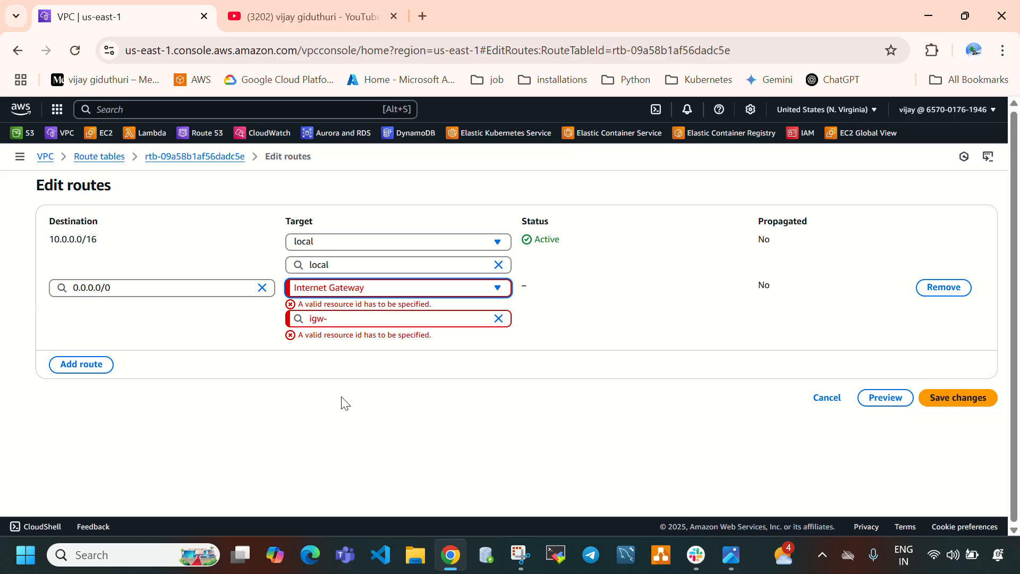
pyautogui.click(348, 320)
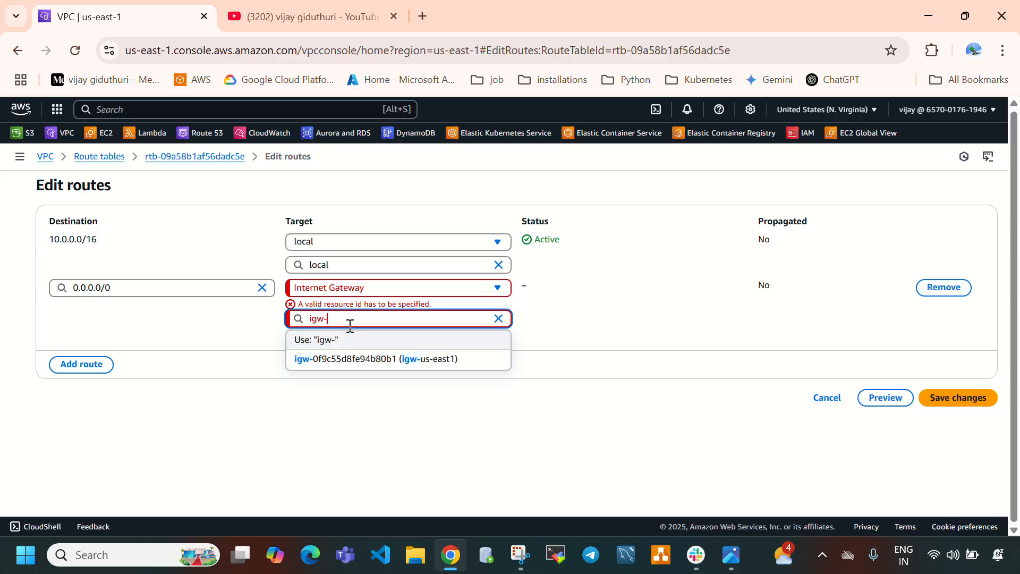
pyautogui.click(425, 366)
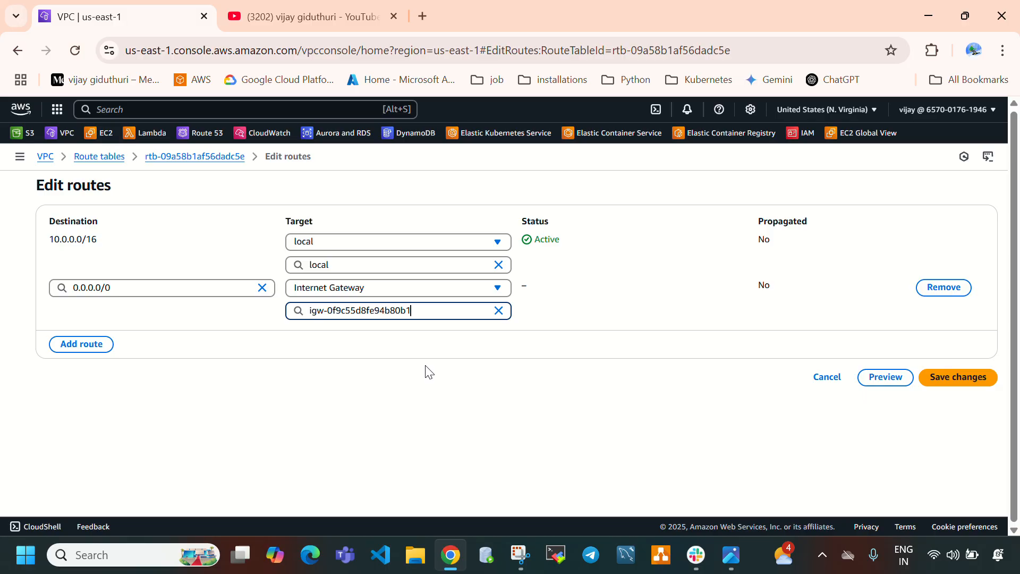
pyautogui.click(978, 375)
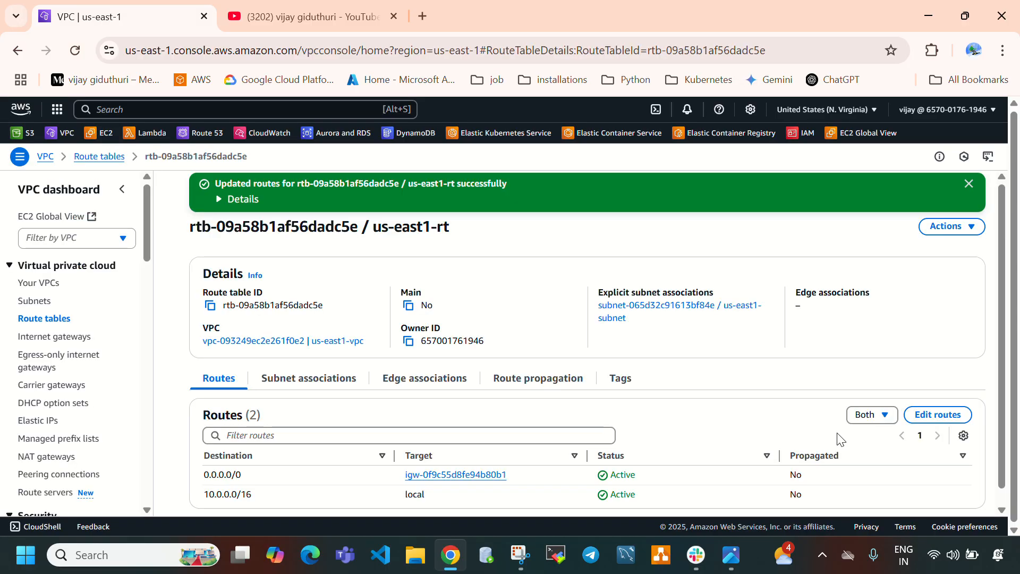
# Step: Open the VPC console in a new browser tab and switch its region to Asia Pacific (Mumbai), ap-south-1
pyautogui.click(731, 555)
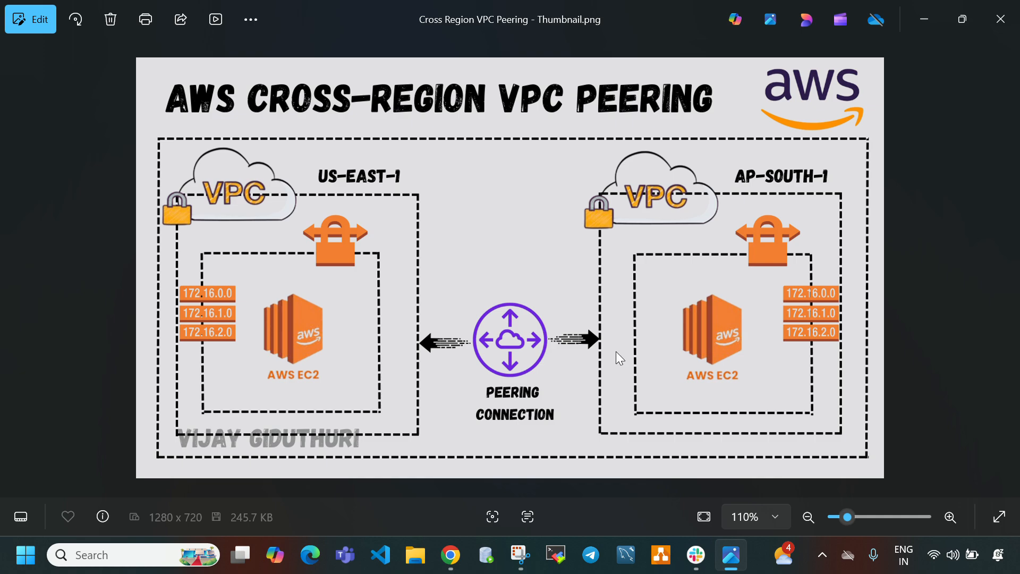
pyautogui.click(450, 555)
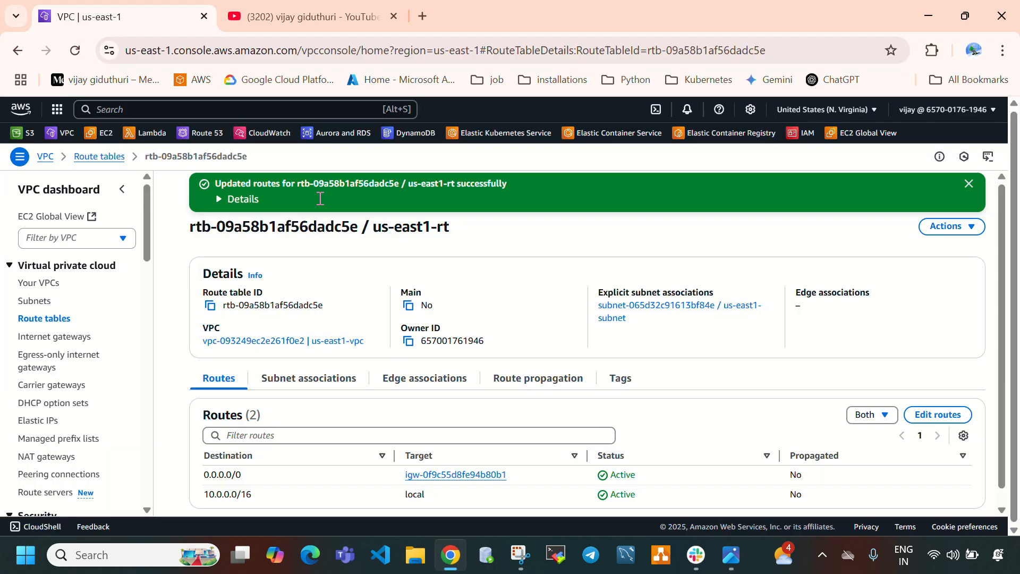
pyautogui.rightClick(53, 133)
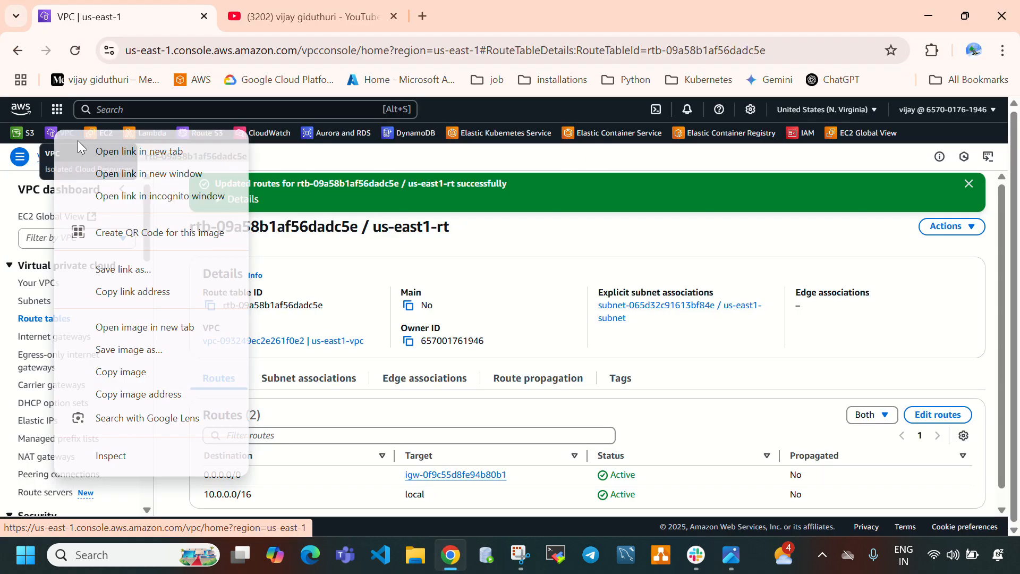
pyautogui.click(112, 152)
pyautogui.click(260, 15)
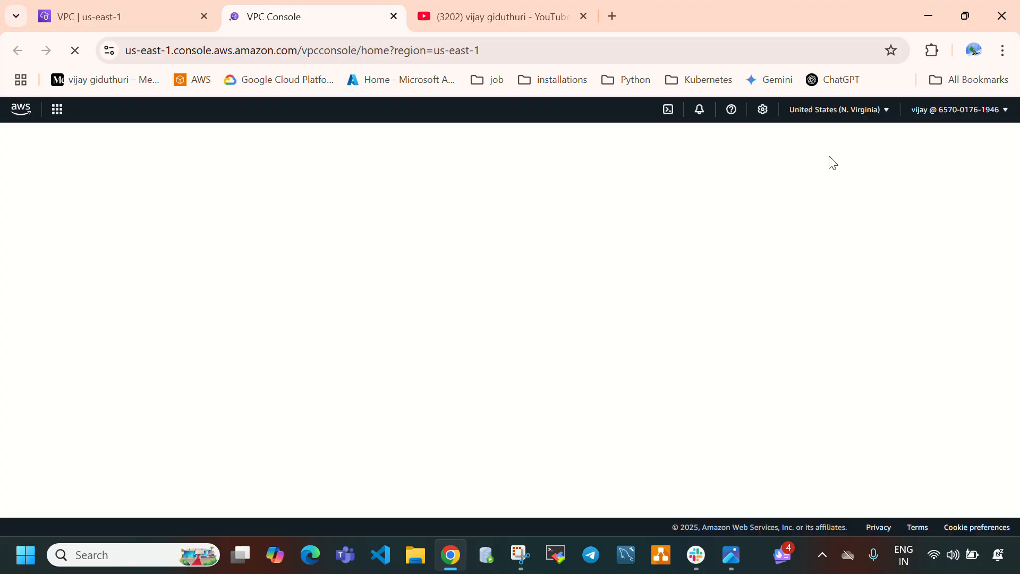
pyautogui.click(837, 110)
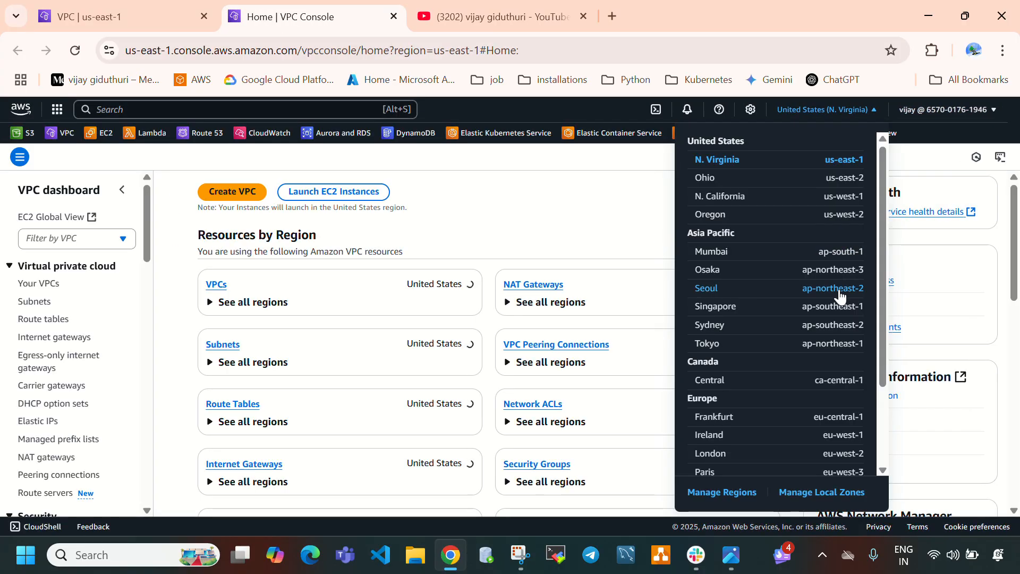
pyautogui.click(836, 252)
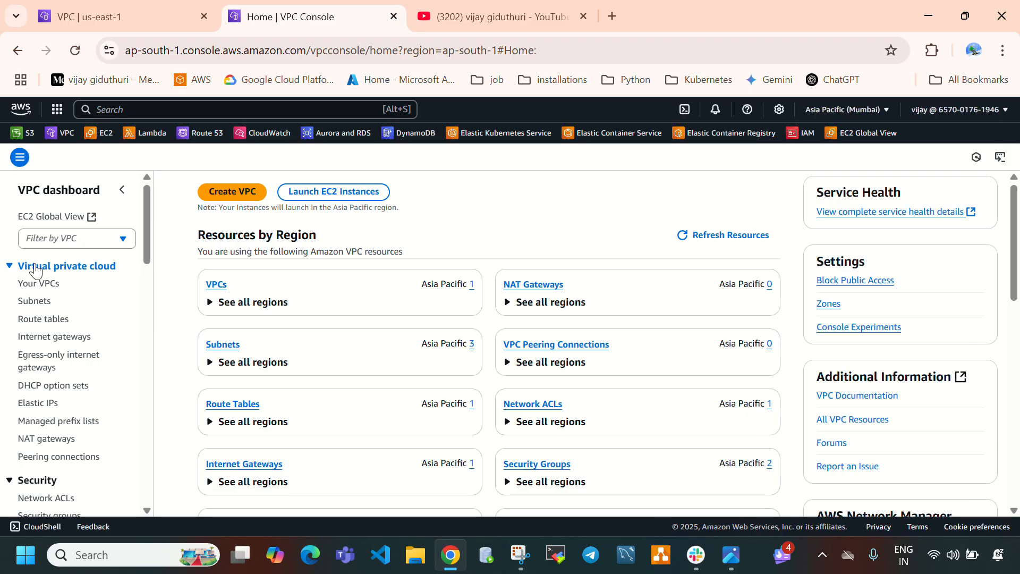
# Step: Begin creating a VPC-only resource in the Mumbai region with the name tag ap-south-1-vpc
pyautogui.click(43, 284)
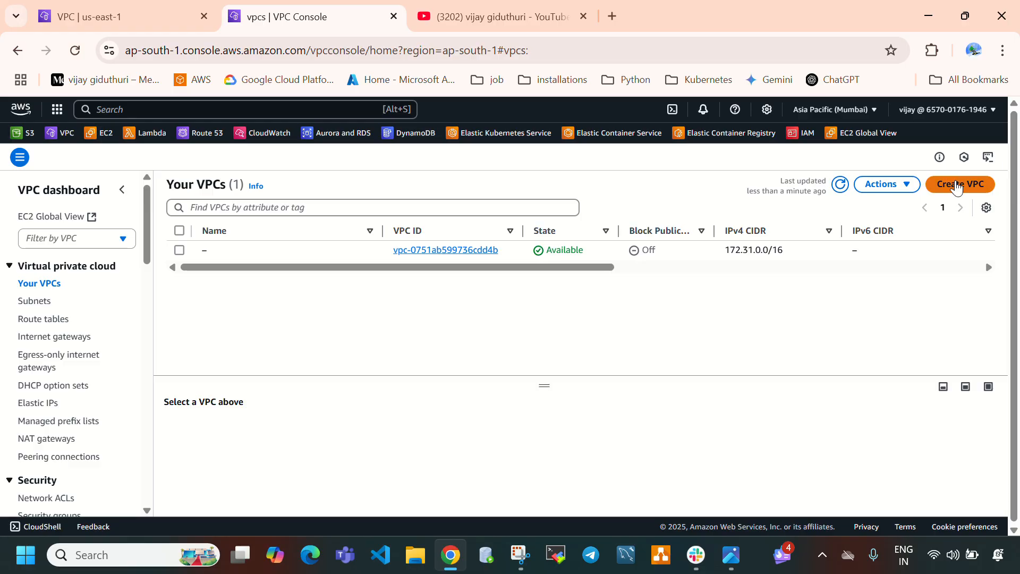
pyautogui.click(957, 185)
pyautogui.click(209, 354)
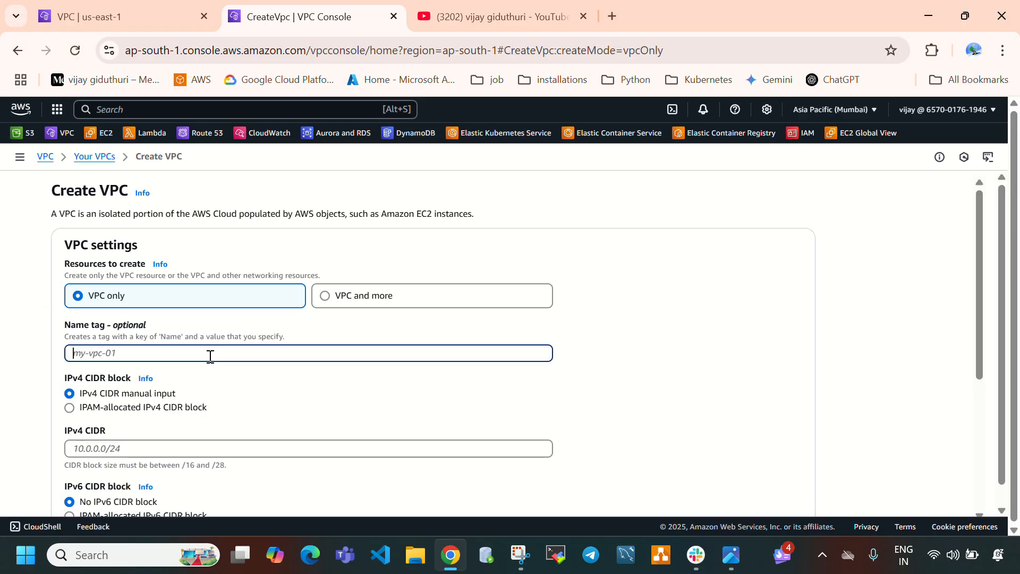
pyautogui.write('ap-south-1-vpc')
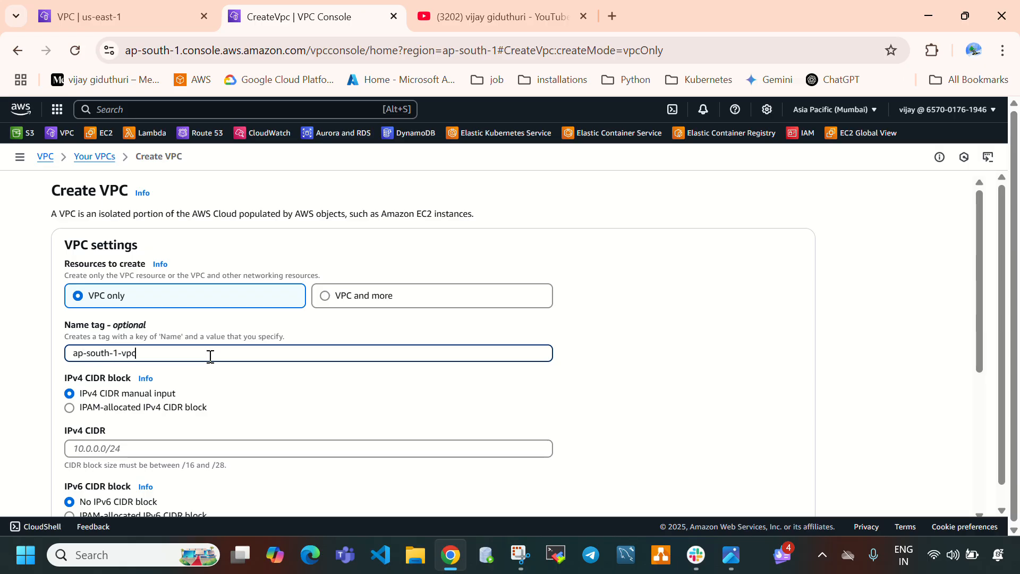
pyautogui.click(837, 113)
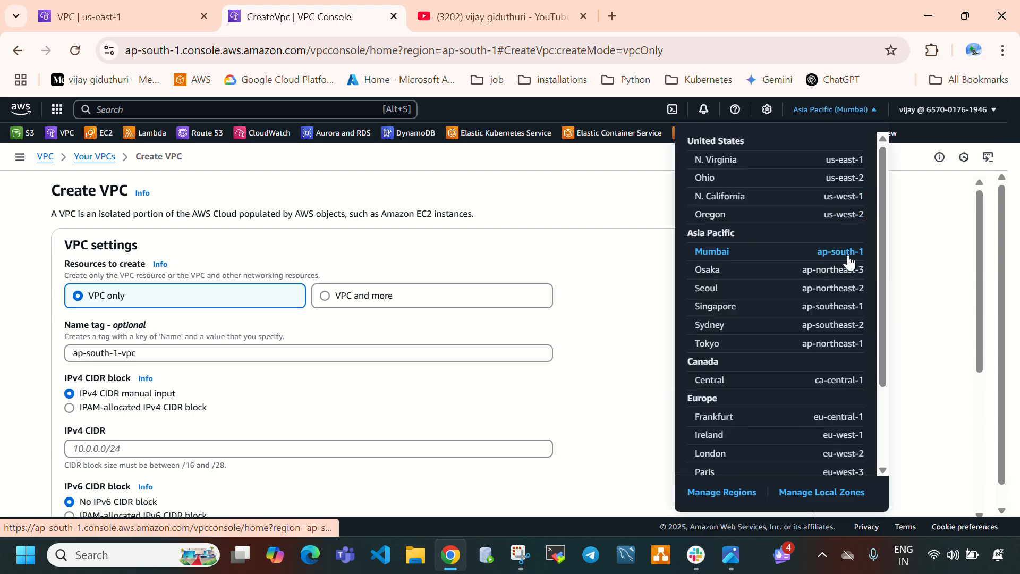
pyautogui.click(510, 192)
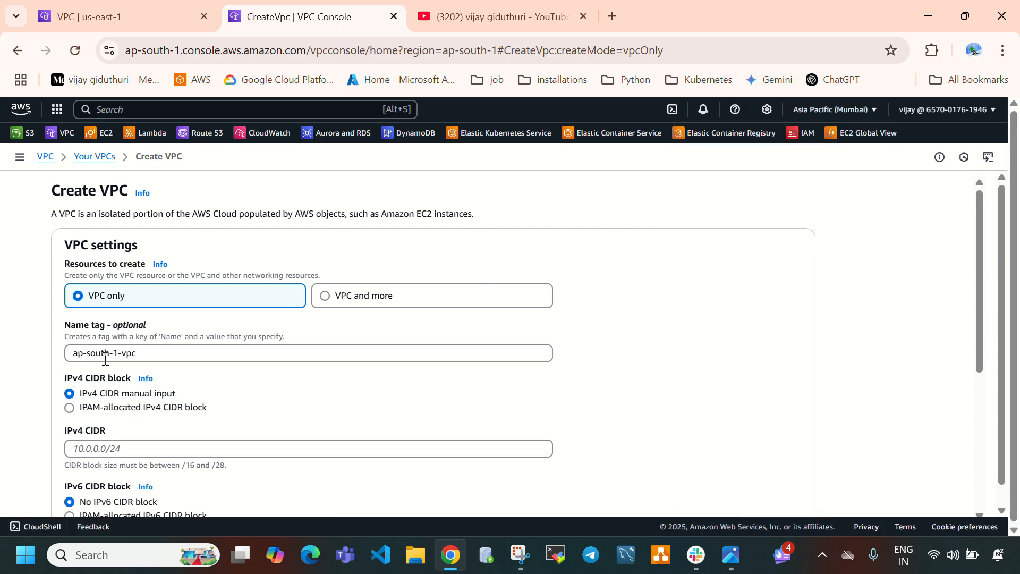
pyautogui.moveTo(157, 352); pyautogui.dragTo(68, 353)
pyautogui.scroll(-1, 209, 355)
pyautogui.click(142, 374)
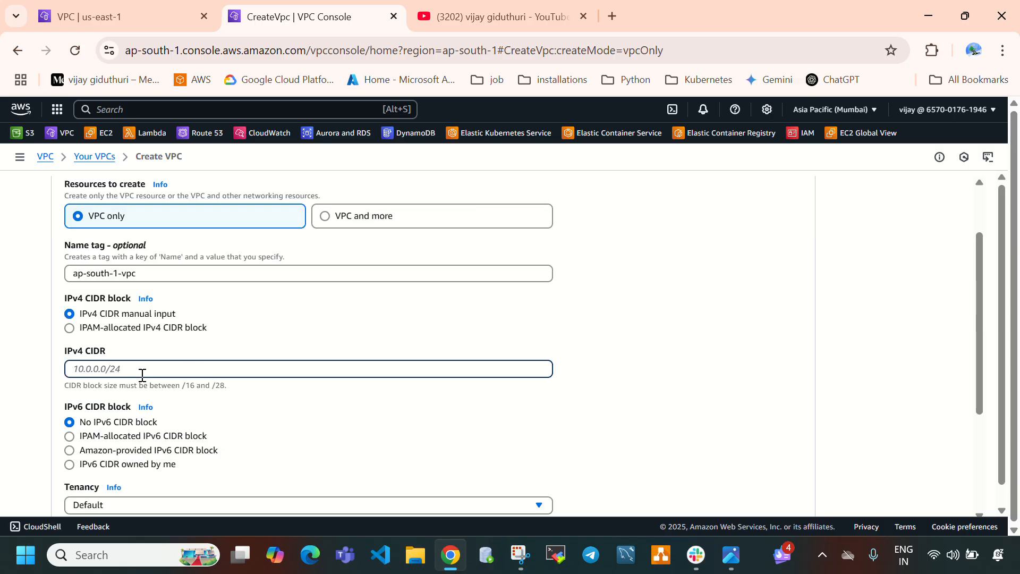
# Step: Check the IPv4 CIDR of us-east1-vpc in the N. Virginia region's VPC list
pyautogui.click(86, 3)
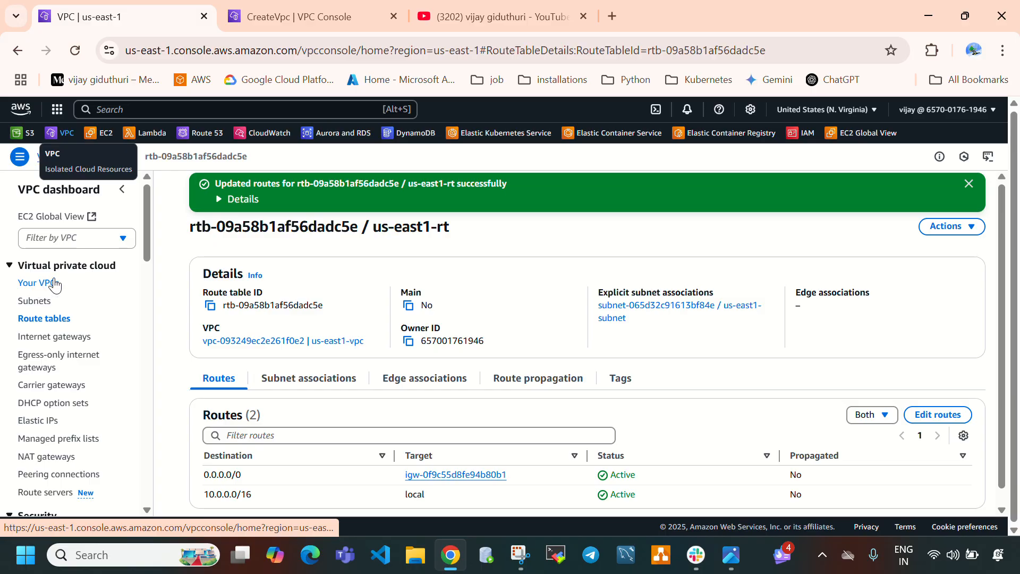
pyautogui.click(845, 110)
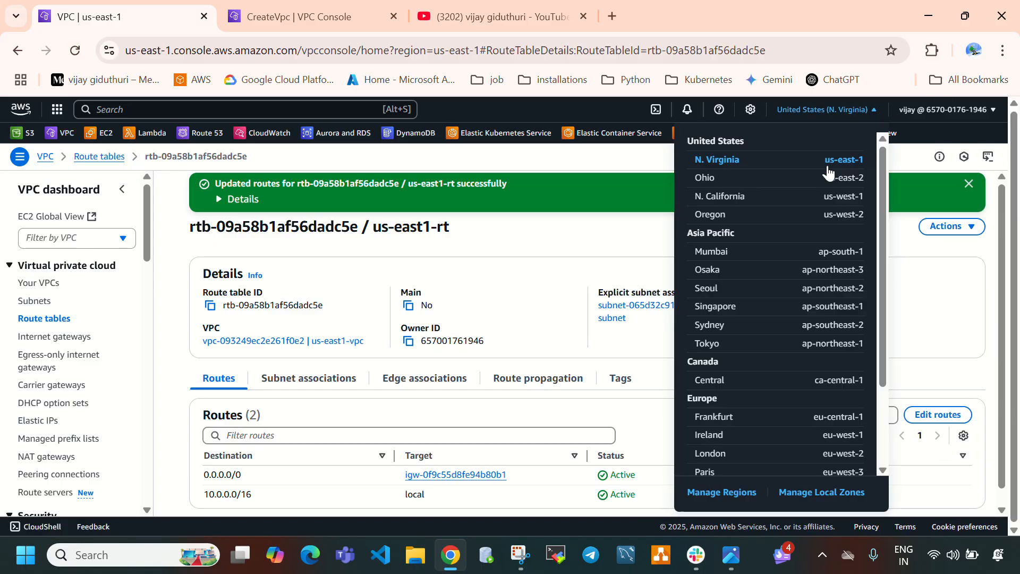
pyautogui.click(580, 248)
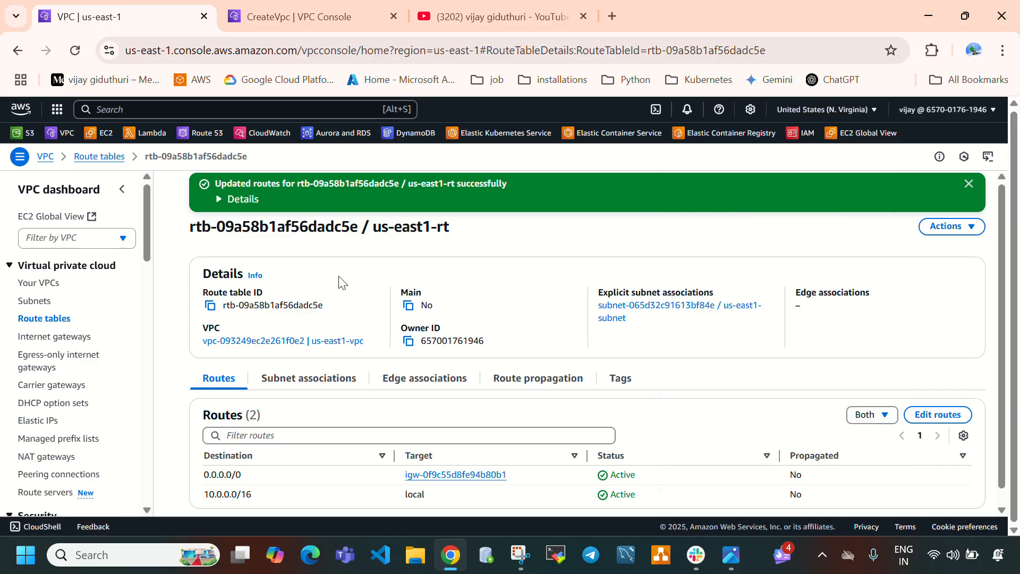
pyautogui.click(47, 285)
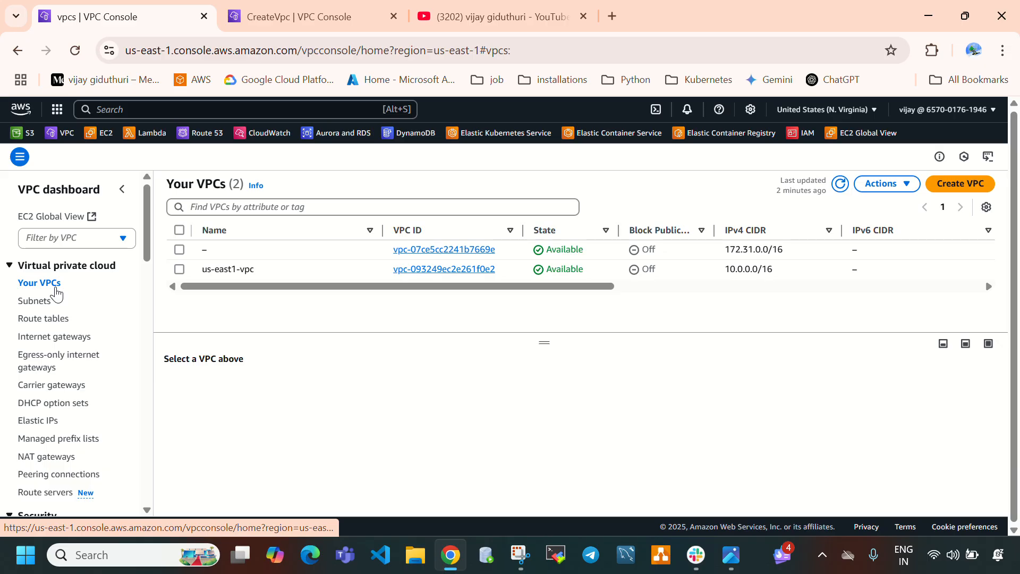
pyautogui.moveTo(781, 271); pyautogui.dragTo(720, 269)
# Step: Return to the ap-south-1-vpc creation form, set the IPv4 CIDR to 11.0.0.0/16 and create the VPC
pyautogui.click(280, 5)
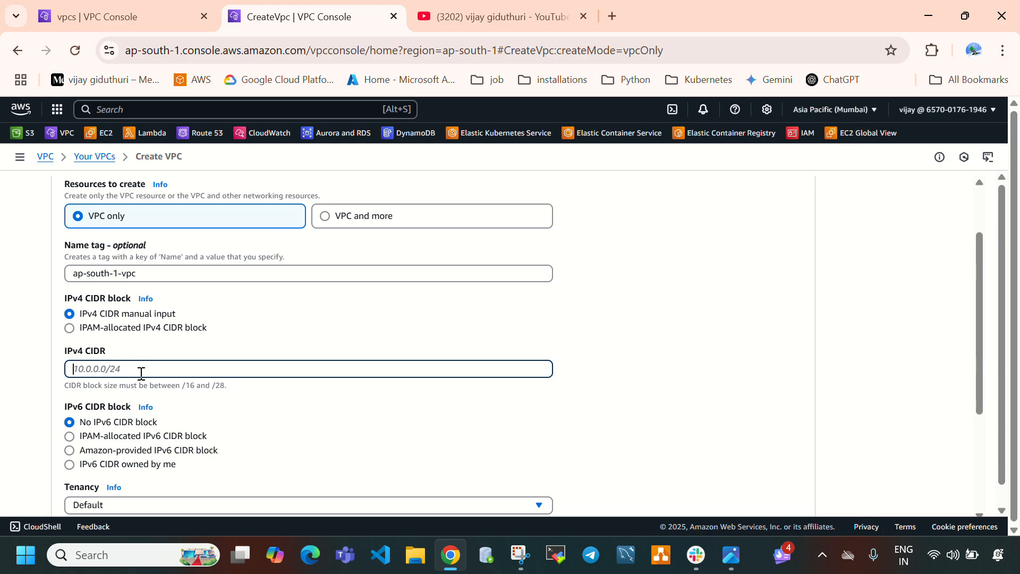
pyautogui.write('11.0.0.0/1')
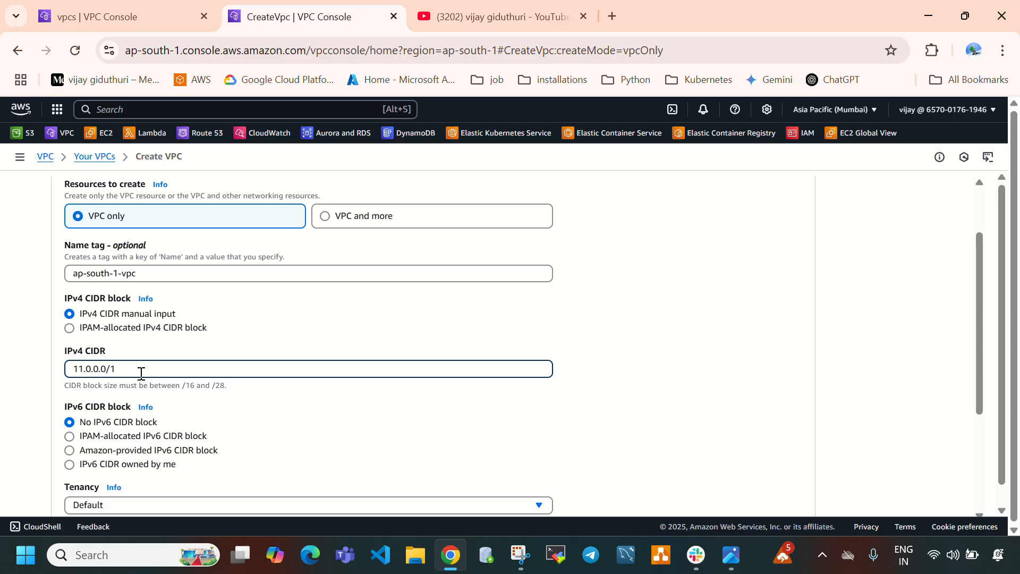
pyautogui.write('6')
pyautogui.scroll(-5, 398, 423)
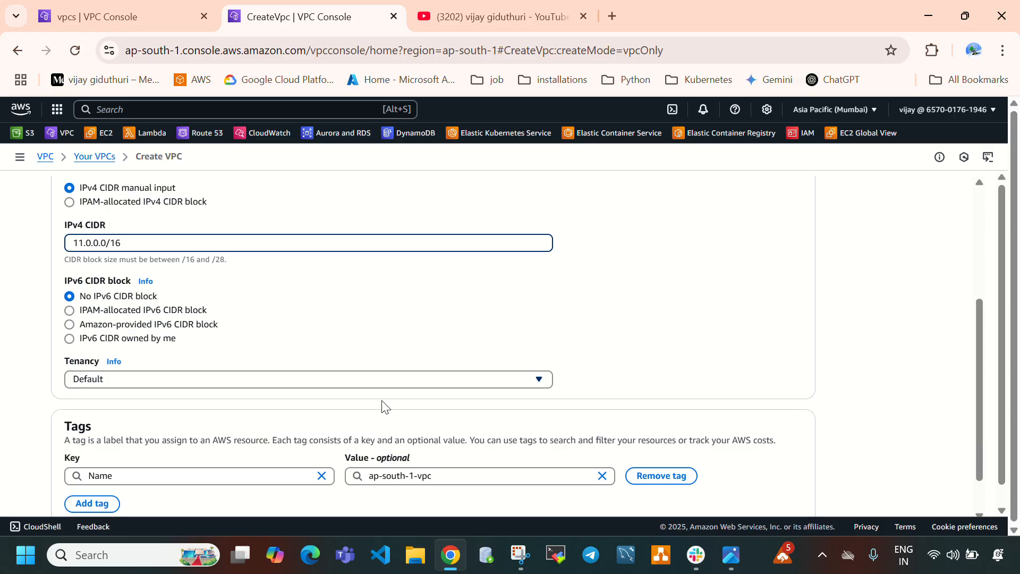
pyautogui.click(780, 506)
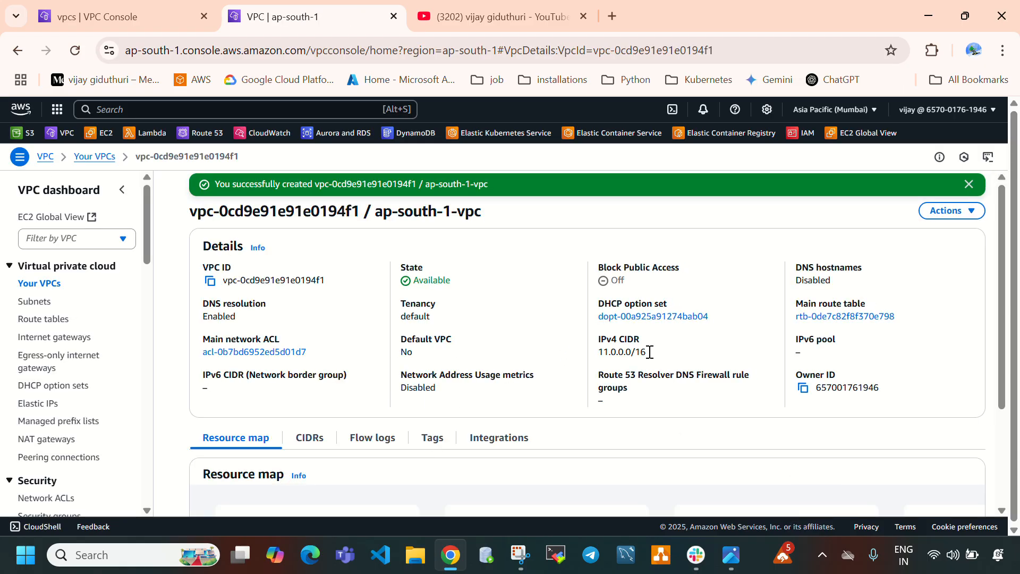
# Step: Review the resource map and IPv4 CIDR of ap-south-1-vpc and its entry in the Mumbai VPC list
pyautogui.scroll(-3, 257, 340)
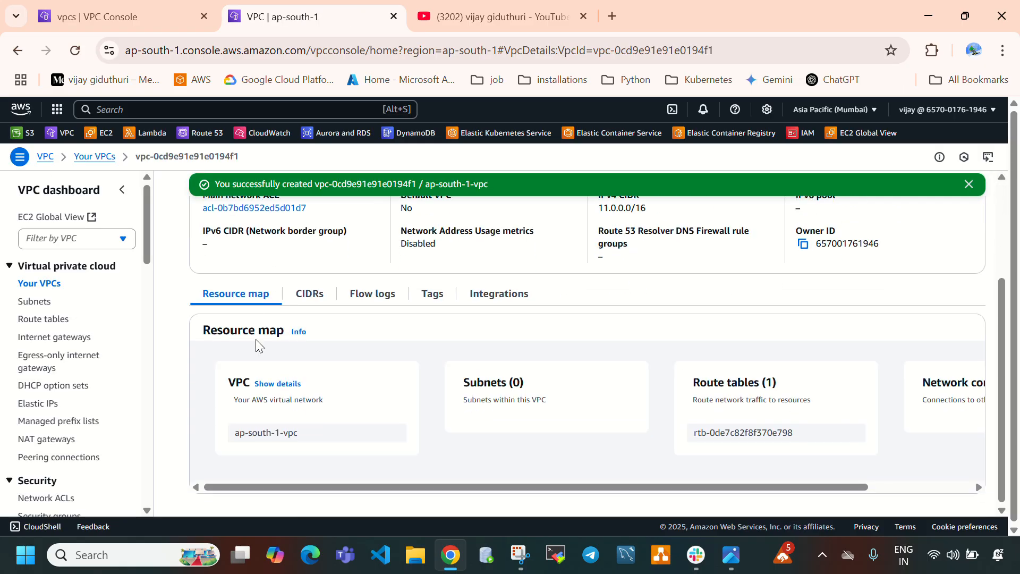
pyautogui.scroll(3, 259, 346)
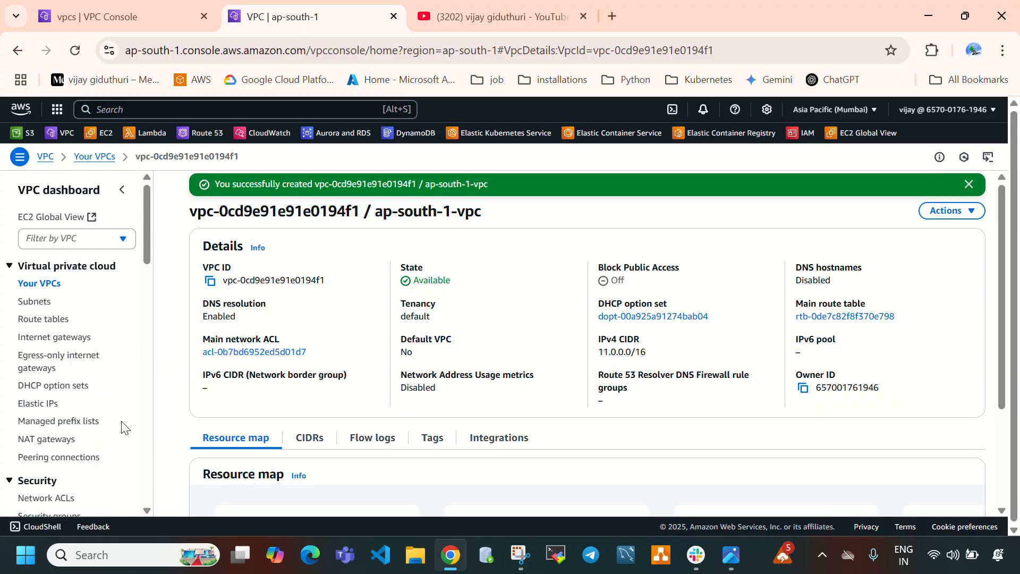
pyautogui.moveTo(593, 353); pyautogui.dragTo(657, 357)
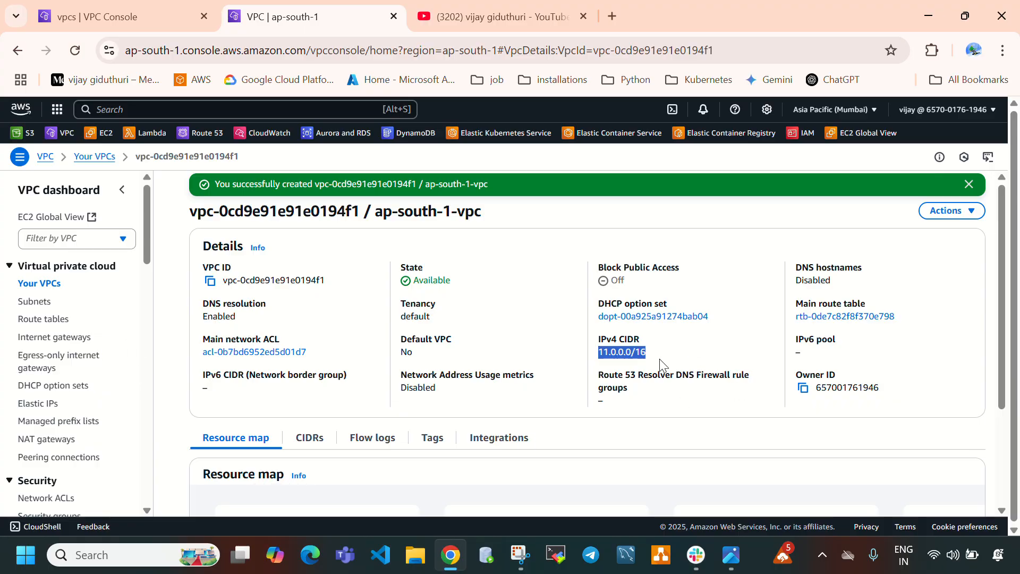
pyautogui.click(36, 302)
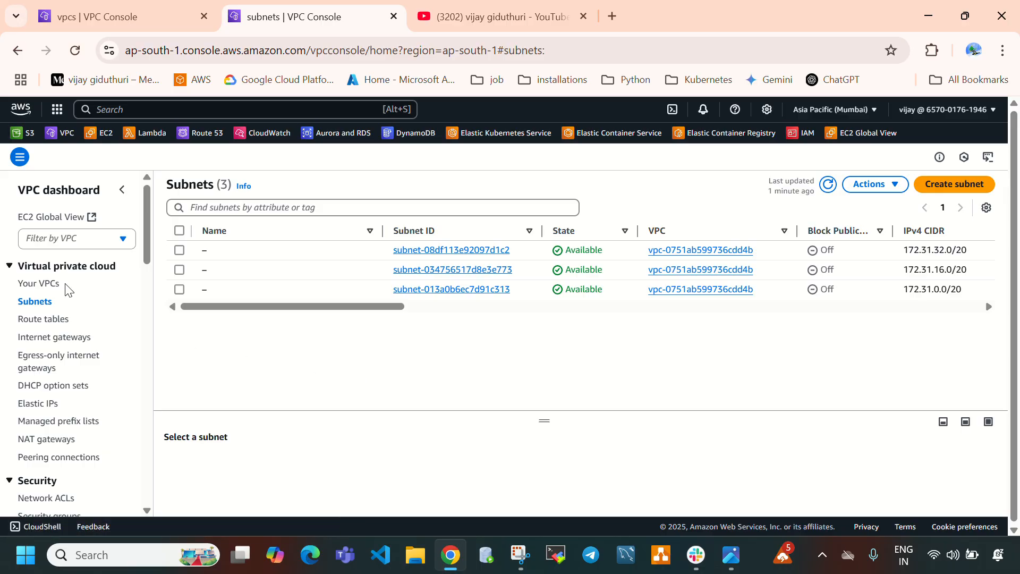
pyautogui.click(38, 283)
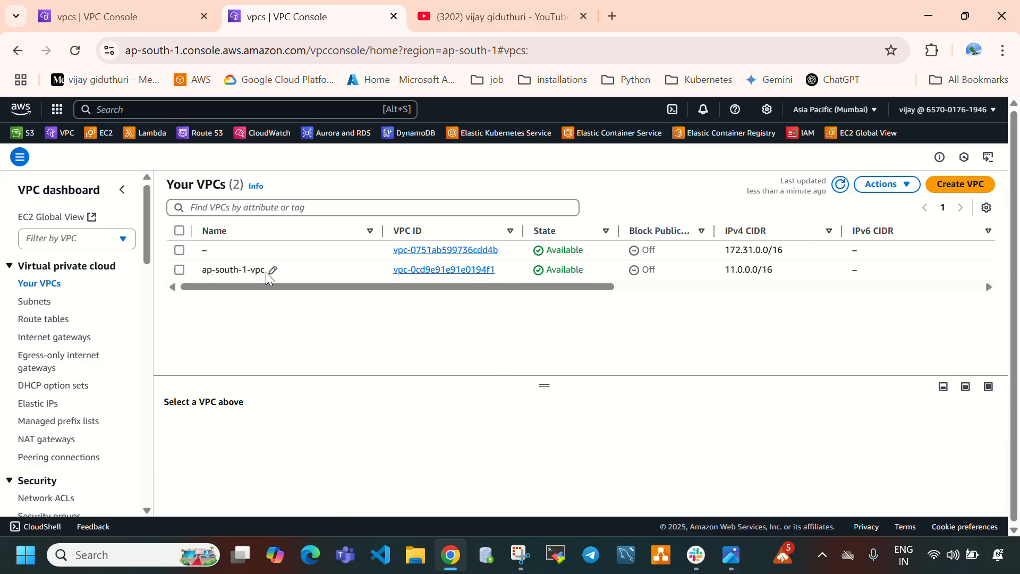
pyautogui.click(207, 272)
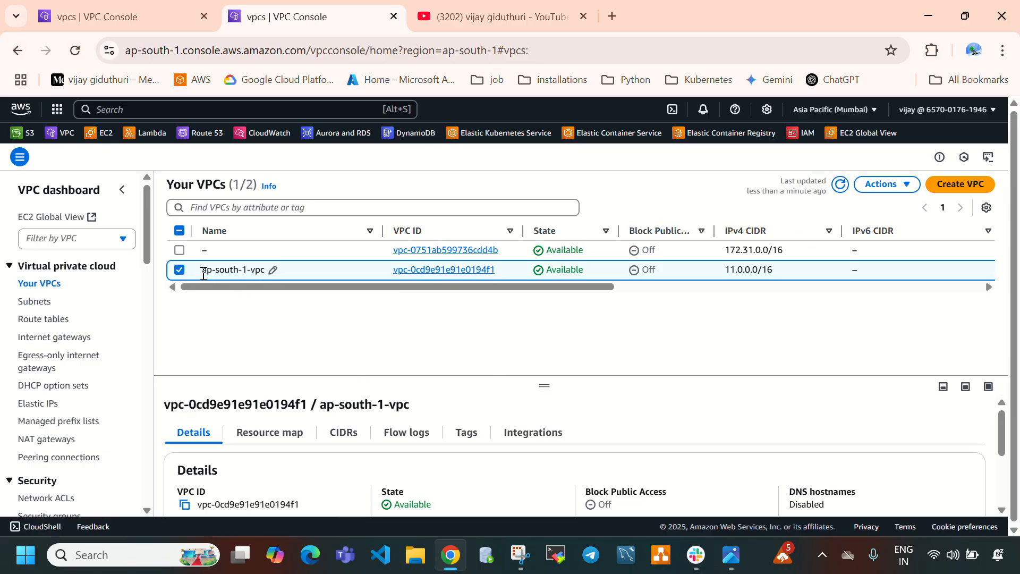
pyautogui.moveTo(203, 274); pyautogui.dragTo(251, 271)
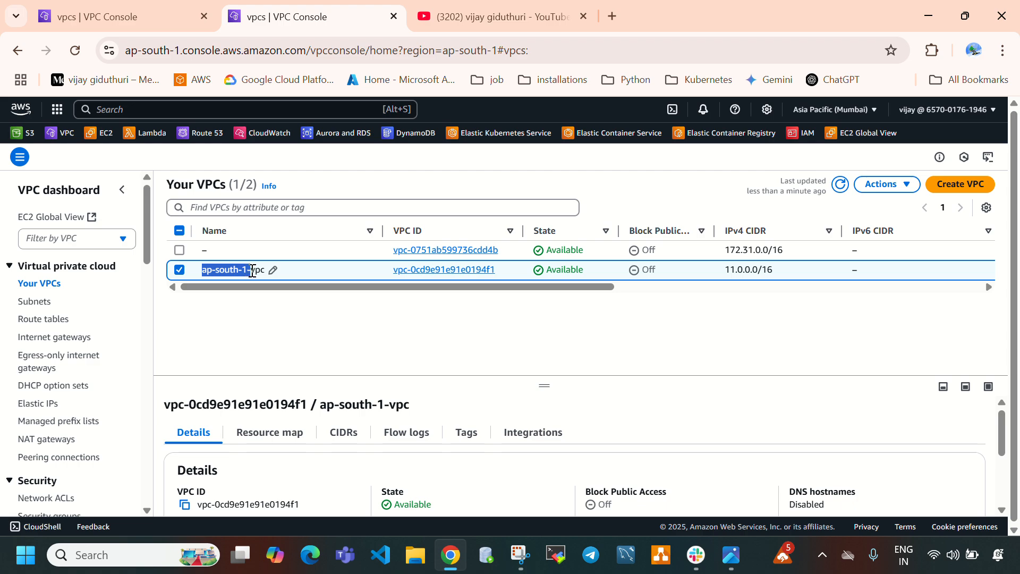
# Step: Begin creating a subnet in ap-south-1-vpc and name it ap-south-1-subnet
pyautogui.click(33, 300)
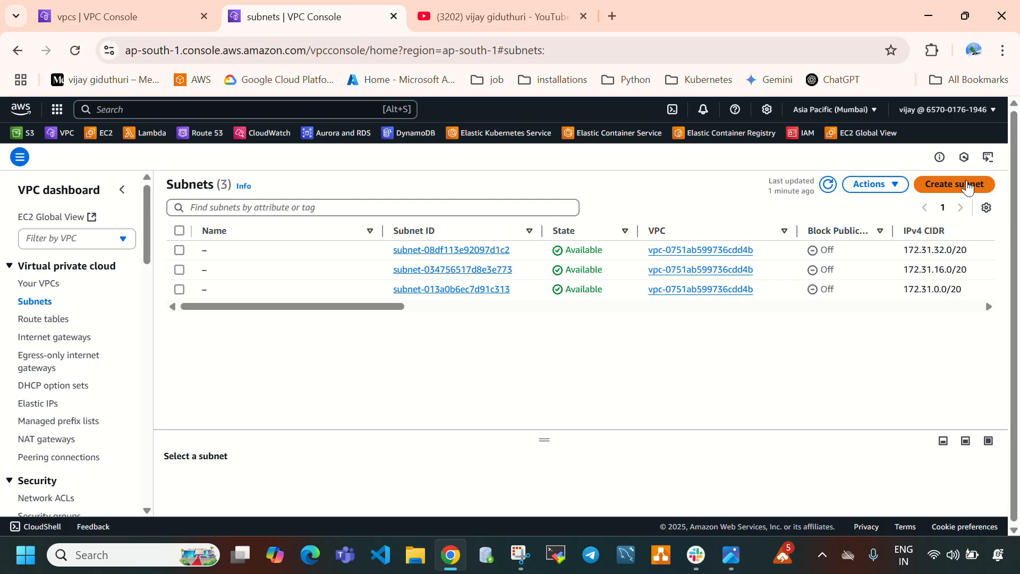
pyautogui.click(968, 187)
pyautogui.click(270, 274)
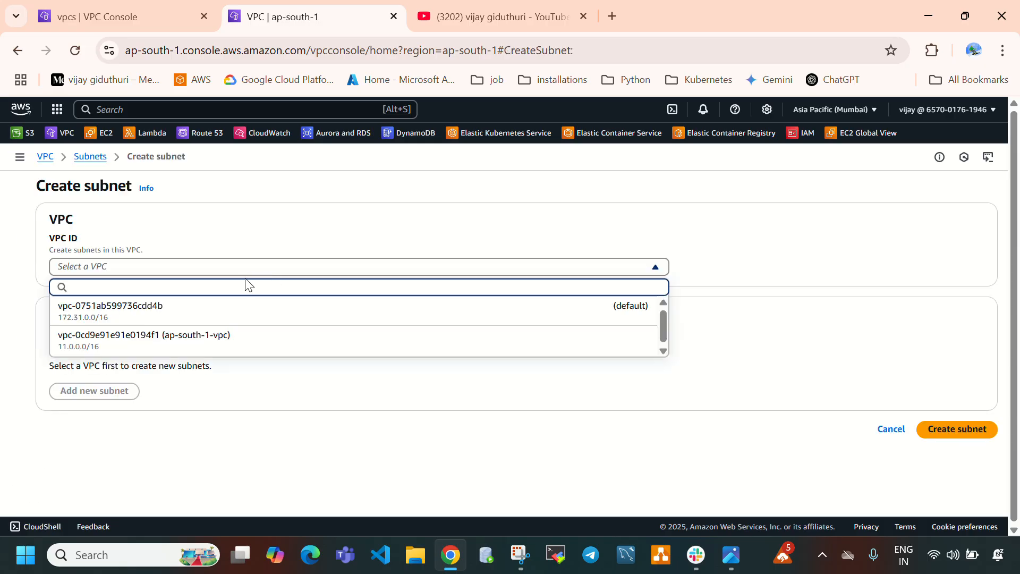
pyautogui.click(237, 340)
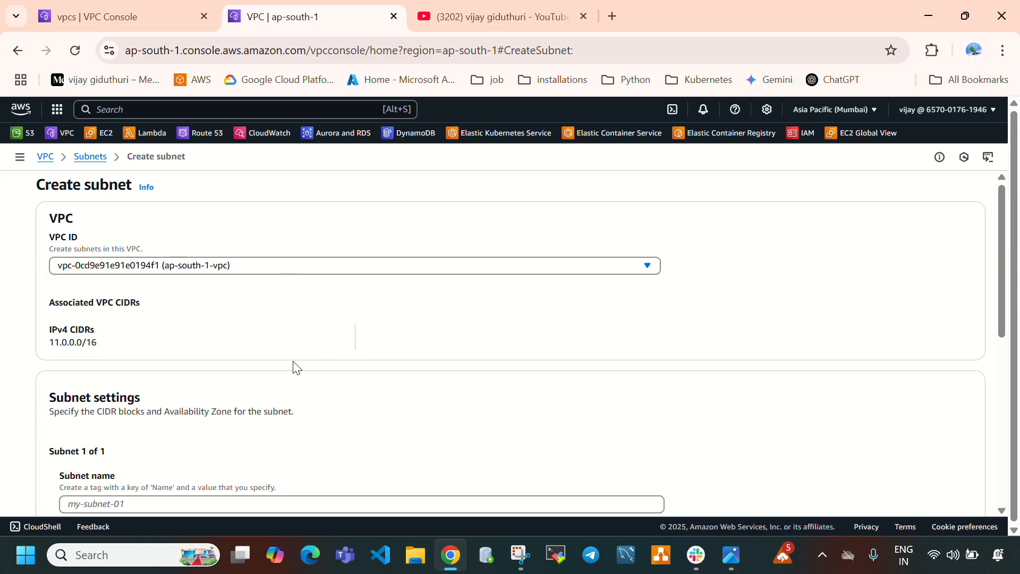
pyautogui.scroll(-2, 265, 375)
pyautogui.click(206, 425)
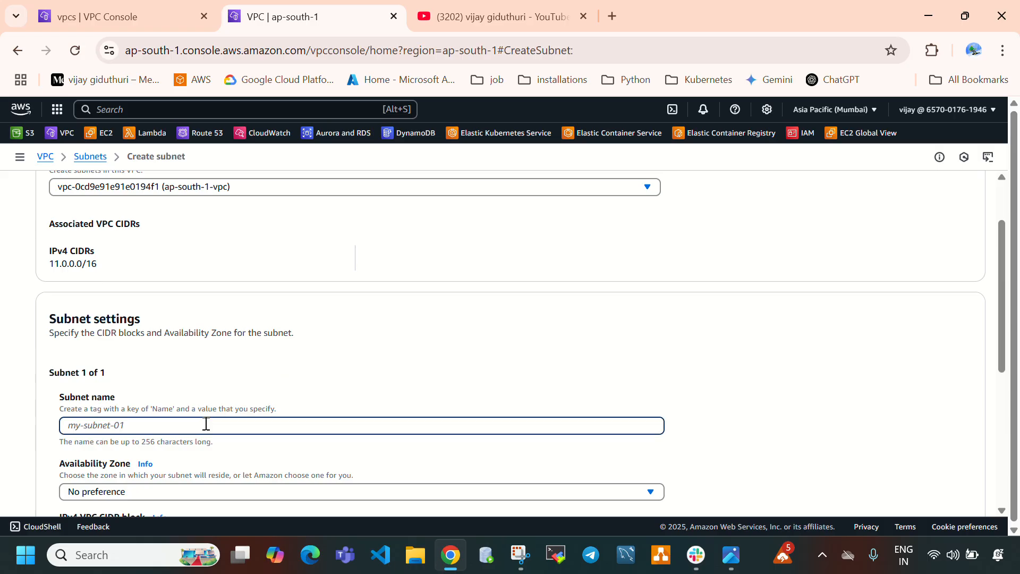
pyautogui.write('ap-south-1-subnet')
# Step: Check the associated VPC CIDR and set the IPv4 subnet CIDR block of ap-south-1-subnet to 11.0.0.0/24
pyautogui.scroll(-2, 202, 422)
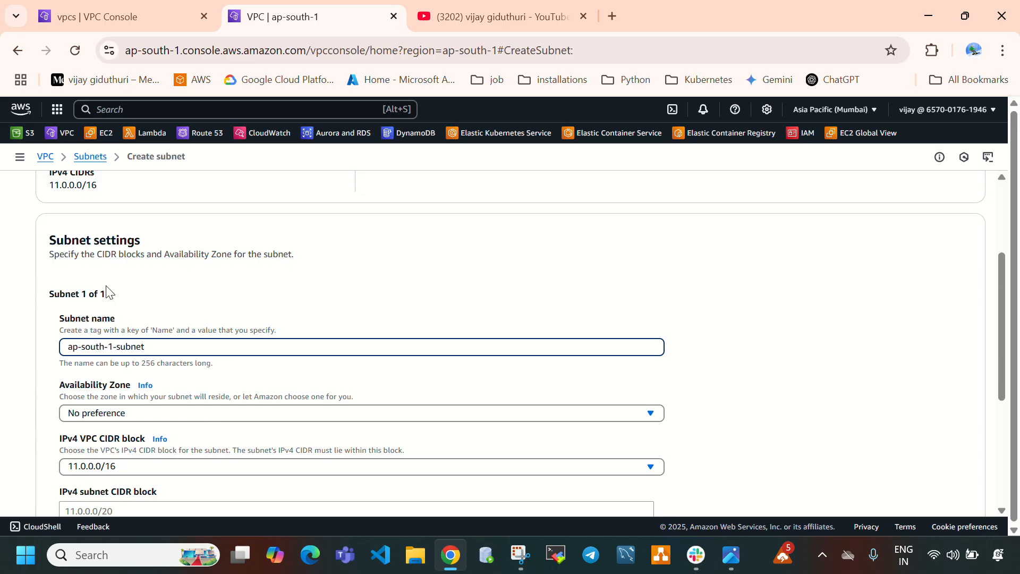
pyautogui.scroll(2, 65, 269)
pyautogui.click(51, 269)
pyautogui.moveTo(54, 266); pyautogui.dragTo(109, 271)
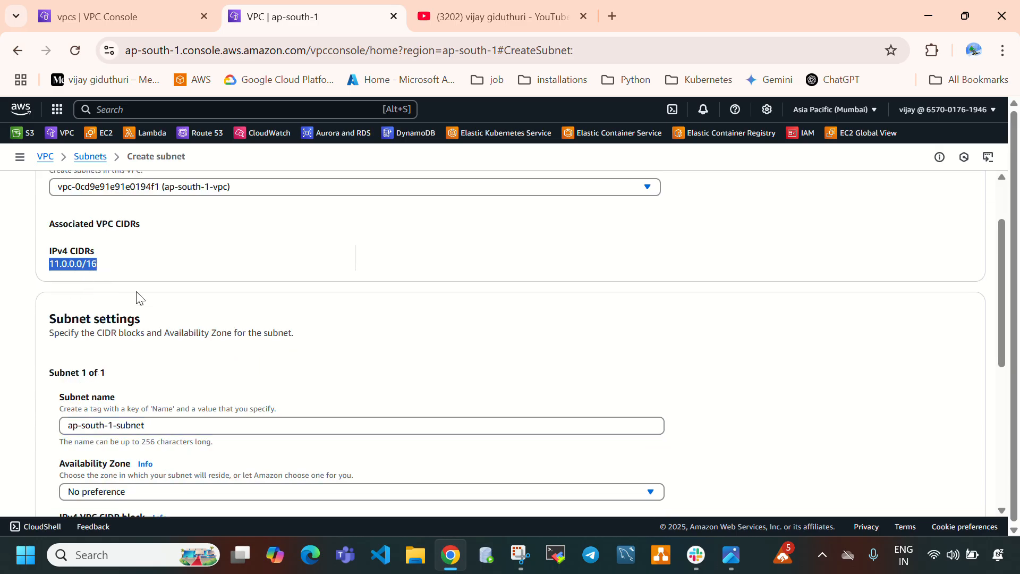
pyautogui.scroll(-3, 253, 365)
pyautogui.click(141, 430)
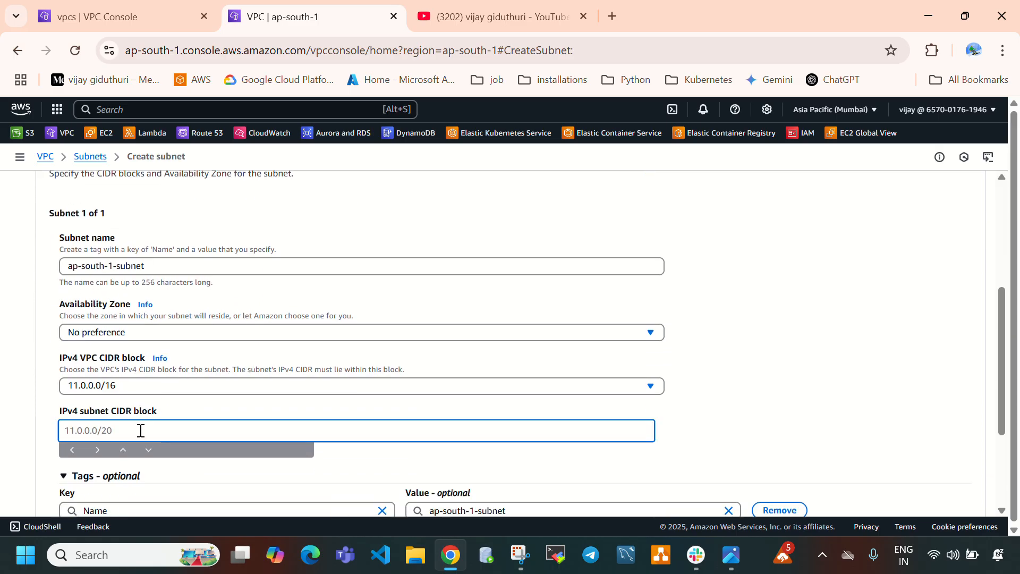
pyautogui.write('11.0.0.0/24')
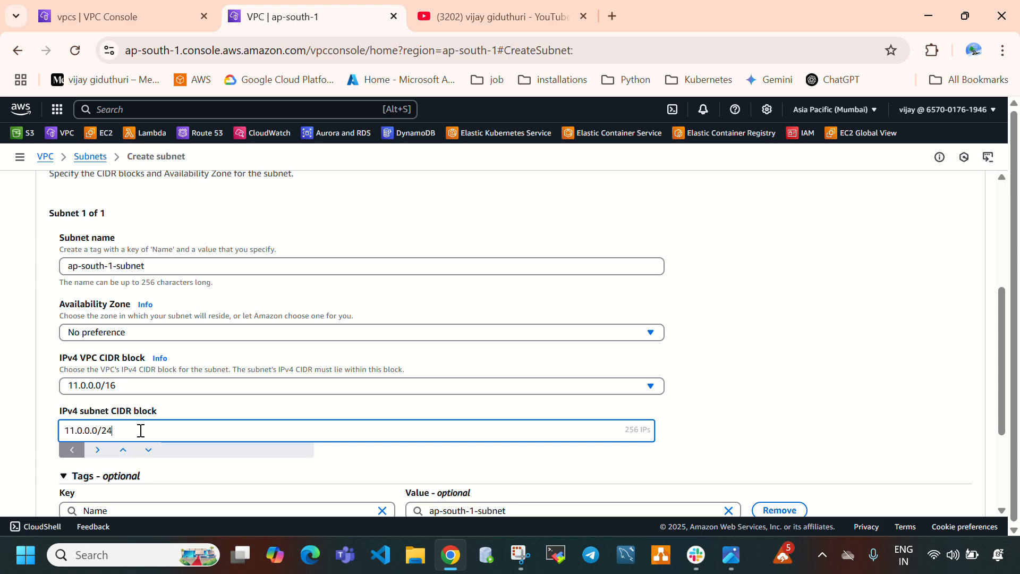
# Step: Try ap-south-1b and ap-south-1a as the subnet's Availability Zone, and return it to No preference
pyautogui.moveTo(141, 431); pyautogui.dragTo(66, 431)
pyautogui.click(270, 333)
pyautogui.click(264, 436)
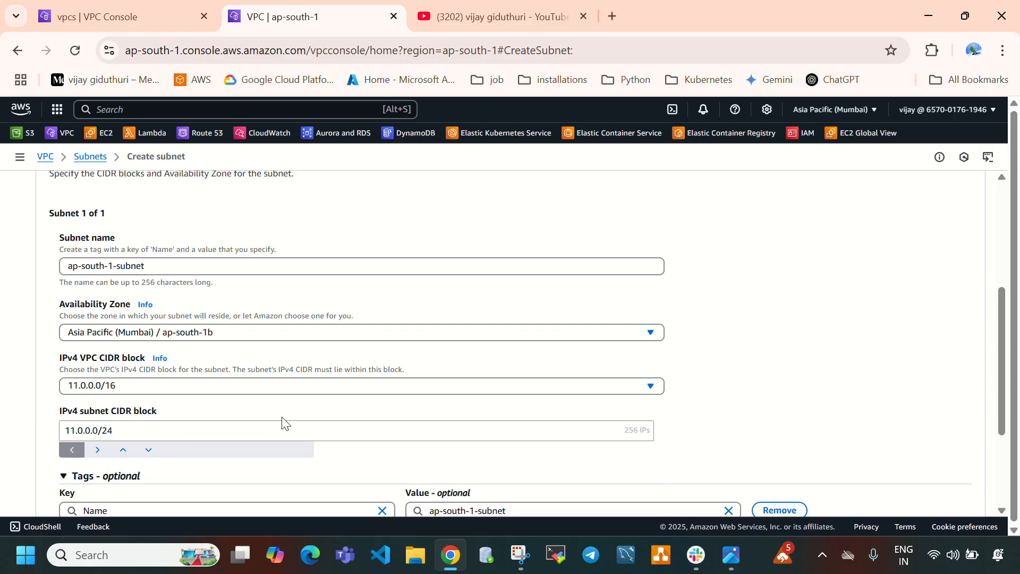
pyautogui.click(255, 333)
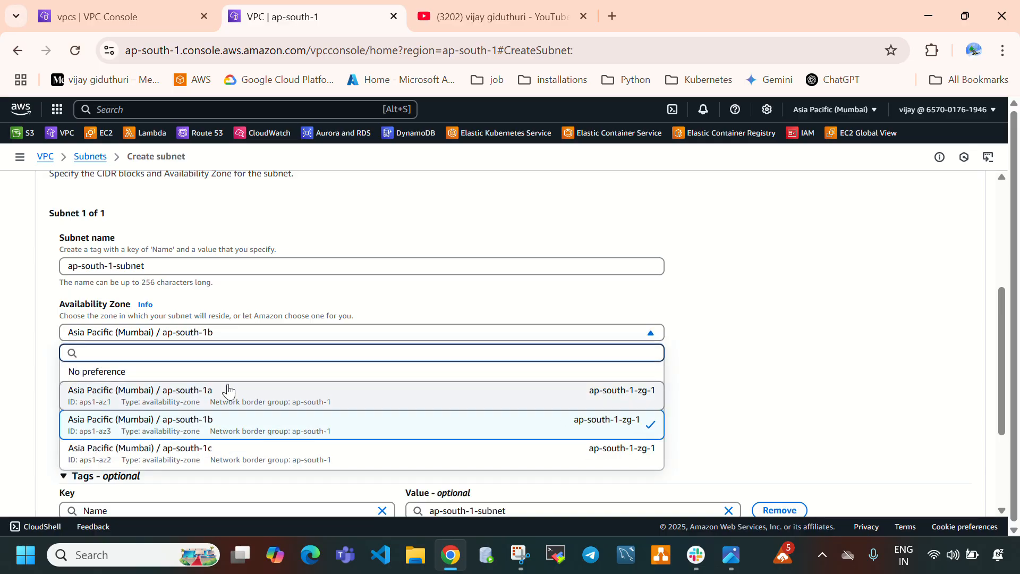
pyautogui.click(230, 391)
pyautogui.click(248, 335)
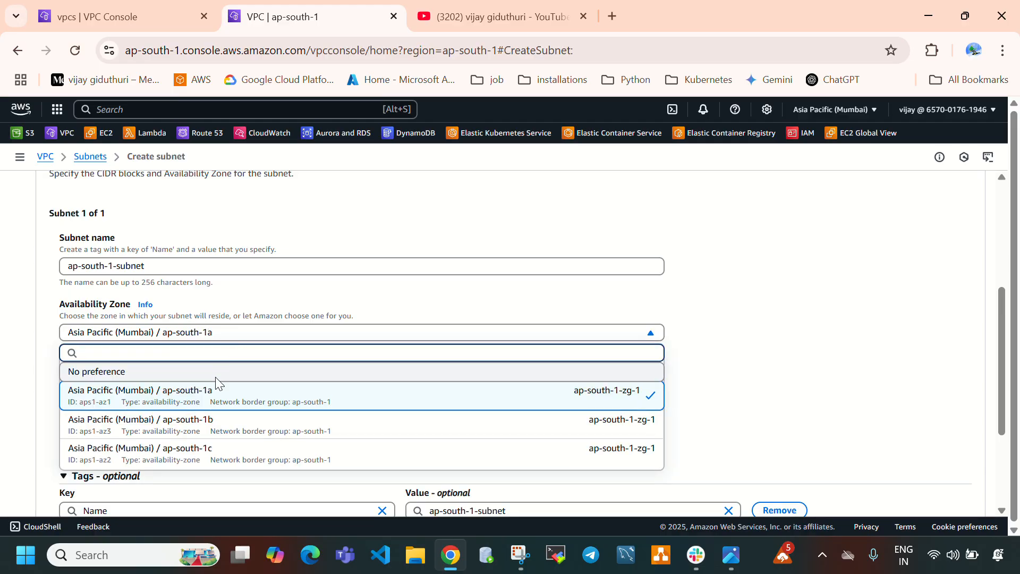
pyautogui.click(216, 374)
# Step: Create ap-south-1-subnet and check which VPC it belongs to in the subnet list
pyautogui.scroll(-3, 417, 409)
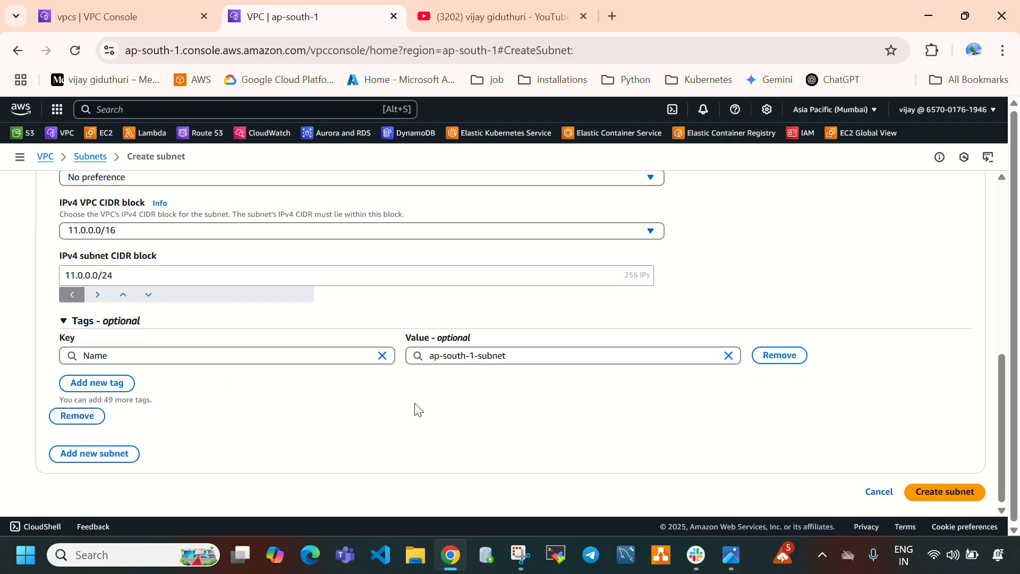
pyautogui.click(975, 495)
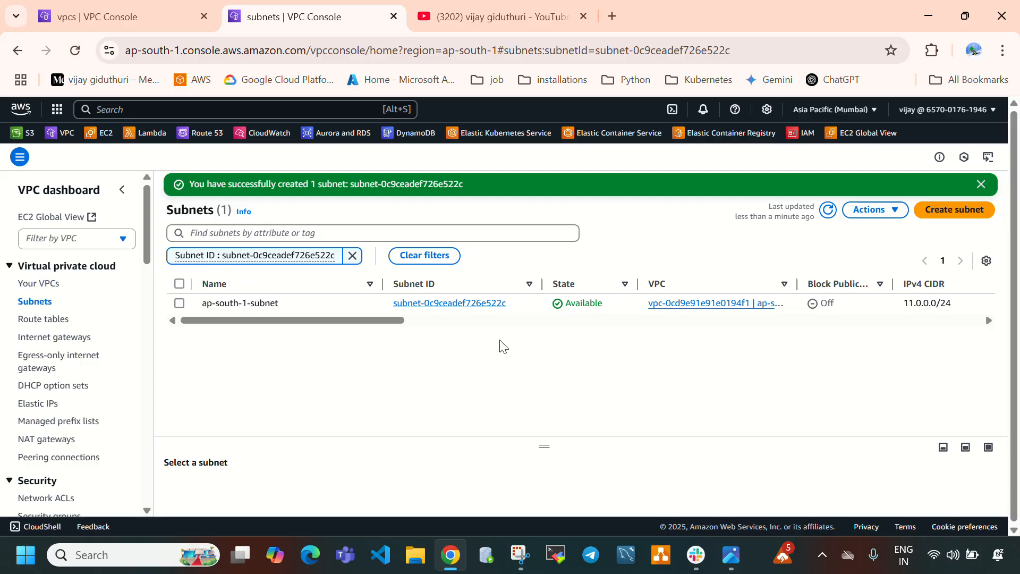
pyautogui.moveTo(641, 313); pyautogui.dragTo(782, 312)
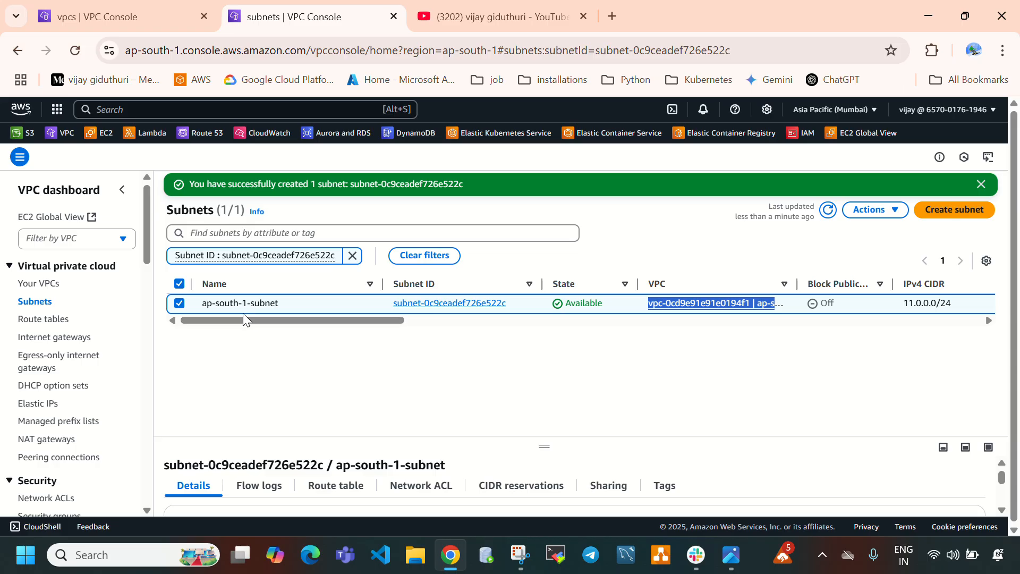
# Step: Create an internet gateway named ap-south-1-igw in the Mumbai region
pyautogui.click(42, 336)
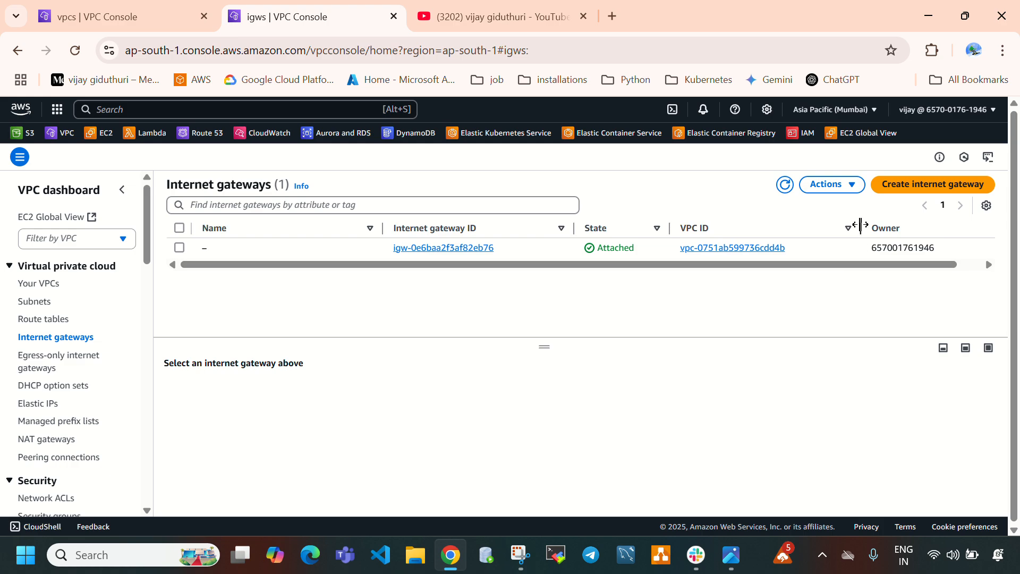
pyautogui.click(890, 184)
pyautogui.click(233, 283)
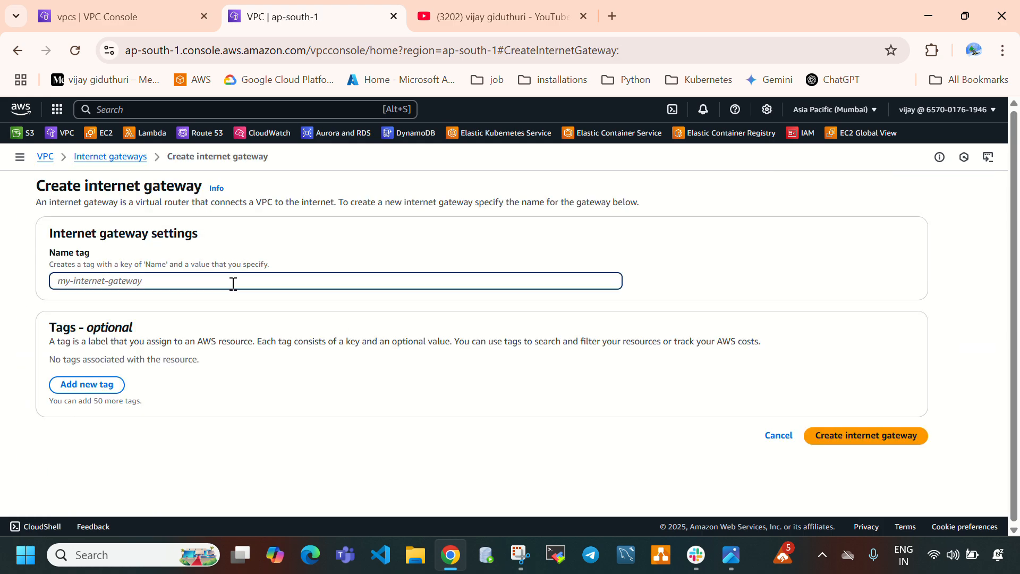
pyautogui.write('ap-south-1-igw')
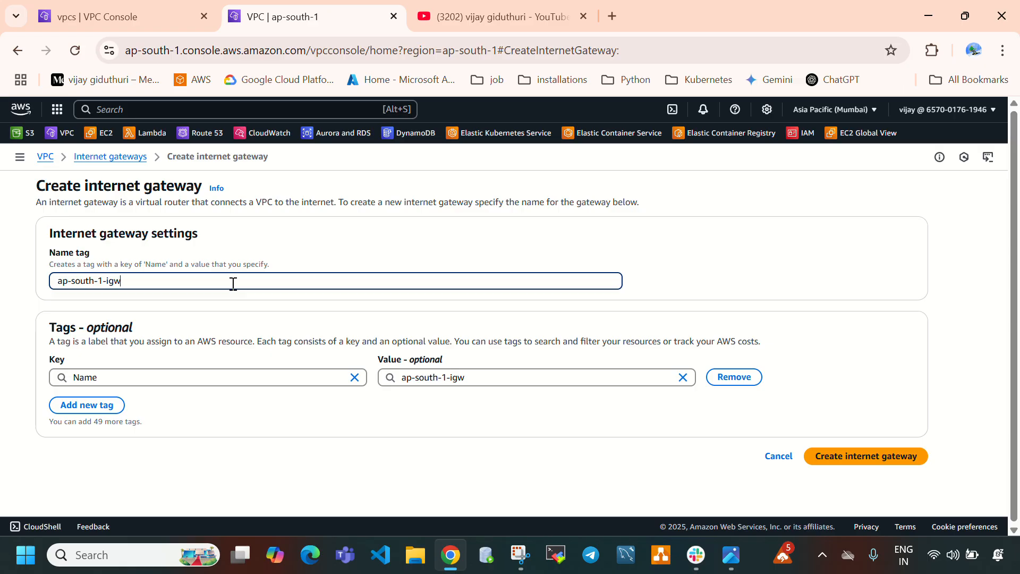
pyautogui.click(877, 458)
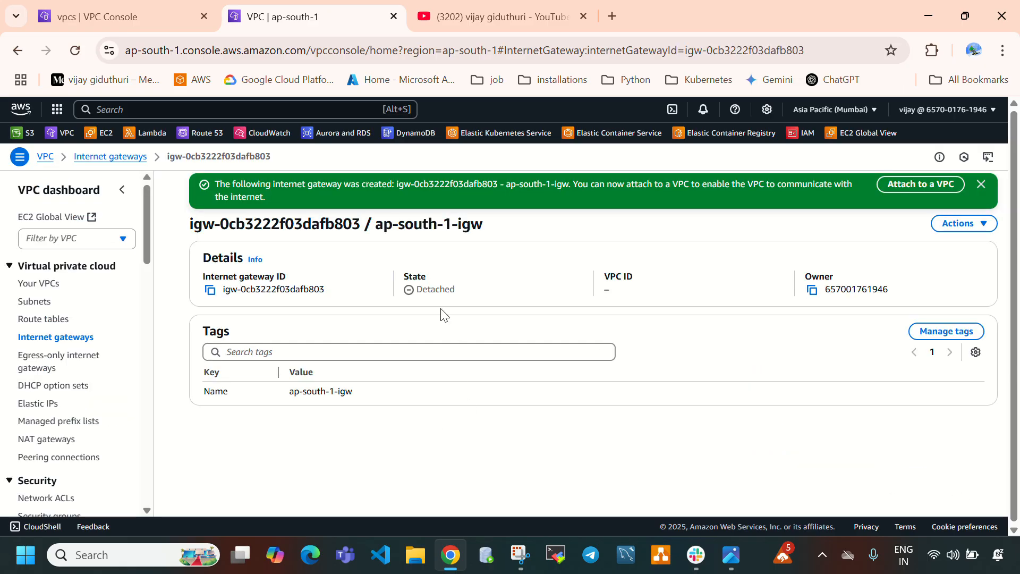
# Step: Attach ap-south-1-igw to ap-south-1-vpc and check the gateway's state and VPC ID
pyautogui.click(916, 190)
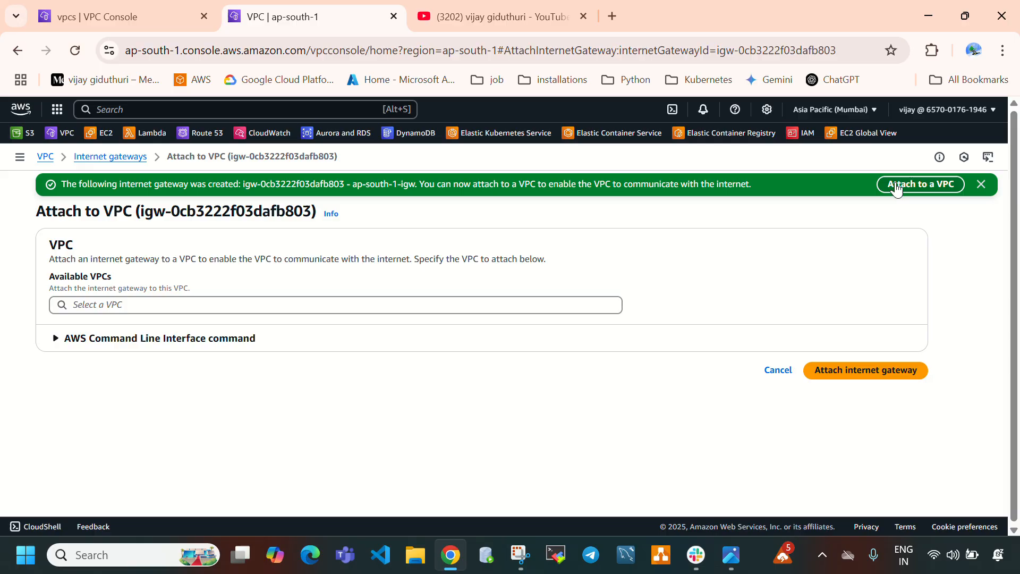
pyautogui.click(231, 310)
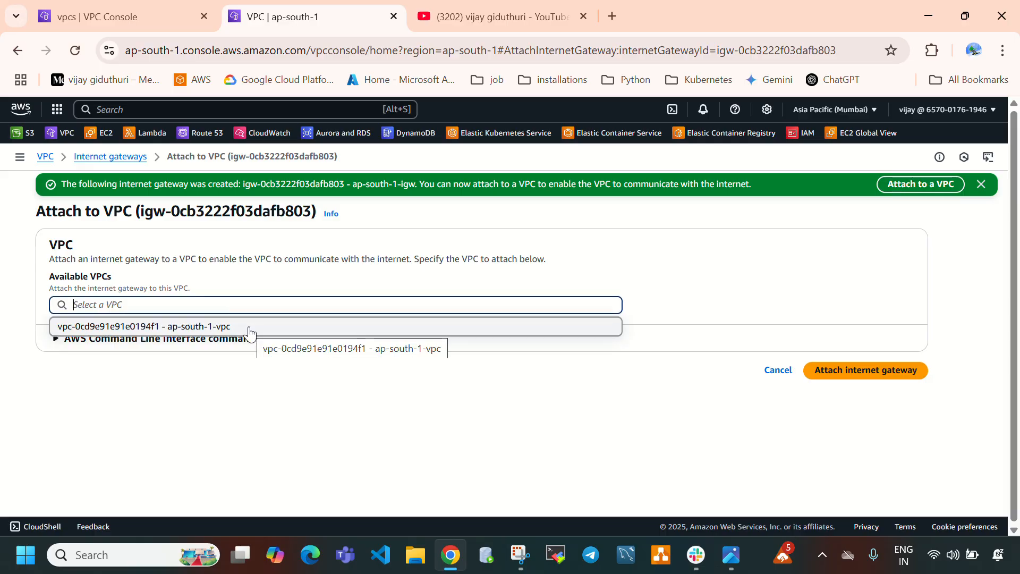
pyautogui.click(250, 332)
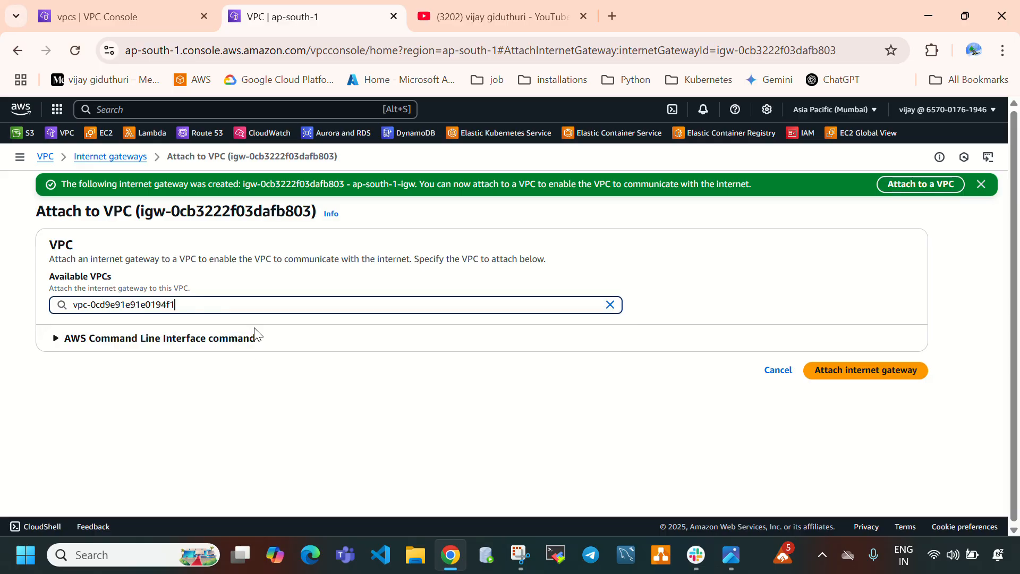
pyautogui.click(865, 372)
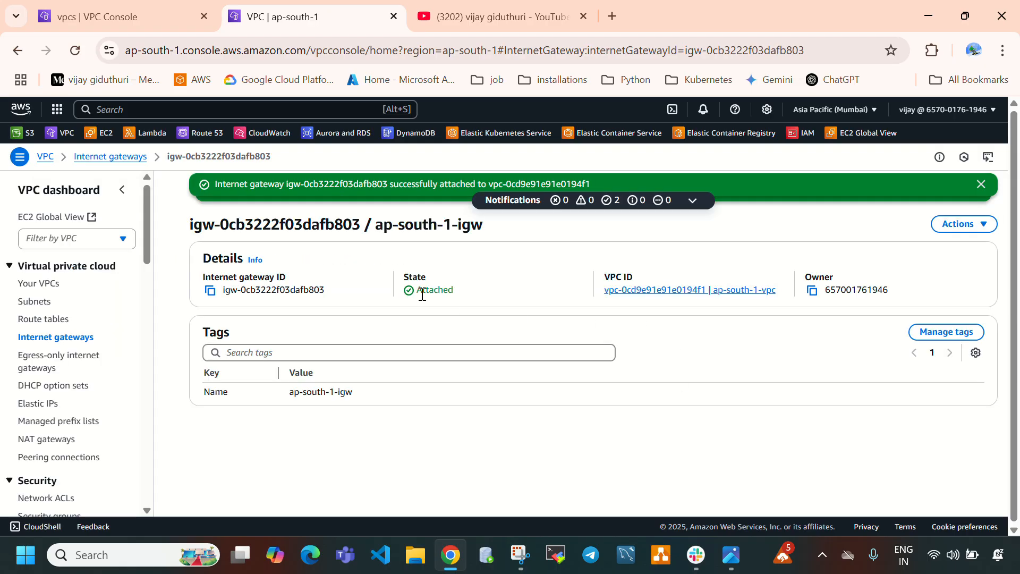
pyautogui.moveTo(421, 293); pyautogui.dragTo(788, 292)
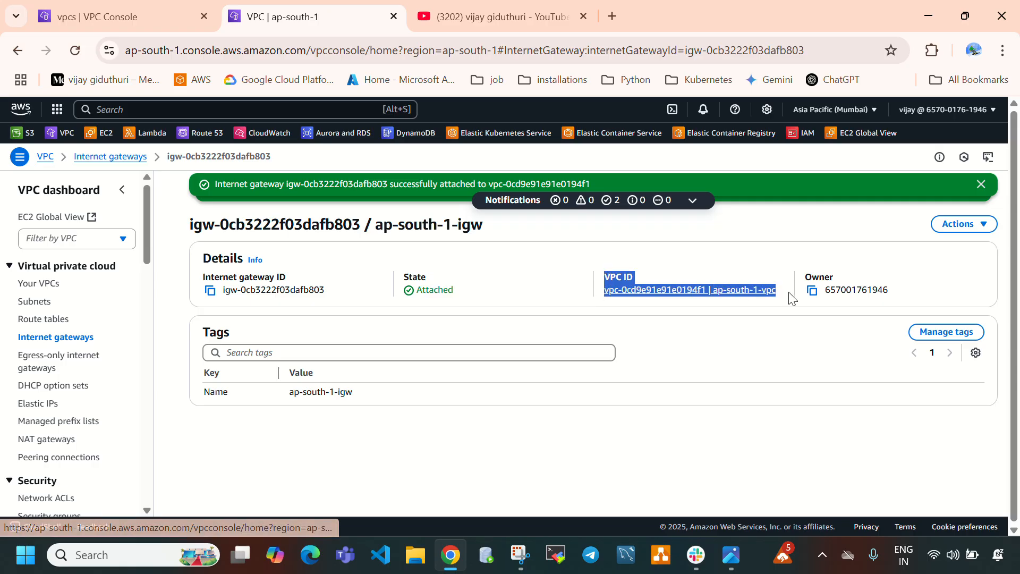
# Step: Create a route table named ap-south-1-rt in ap-south-1-vpc
pyautogui.click(42, 320)
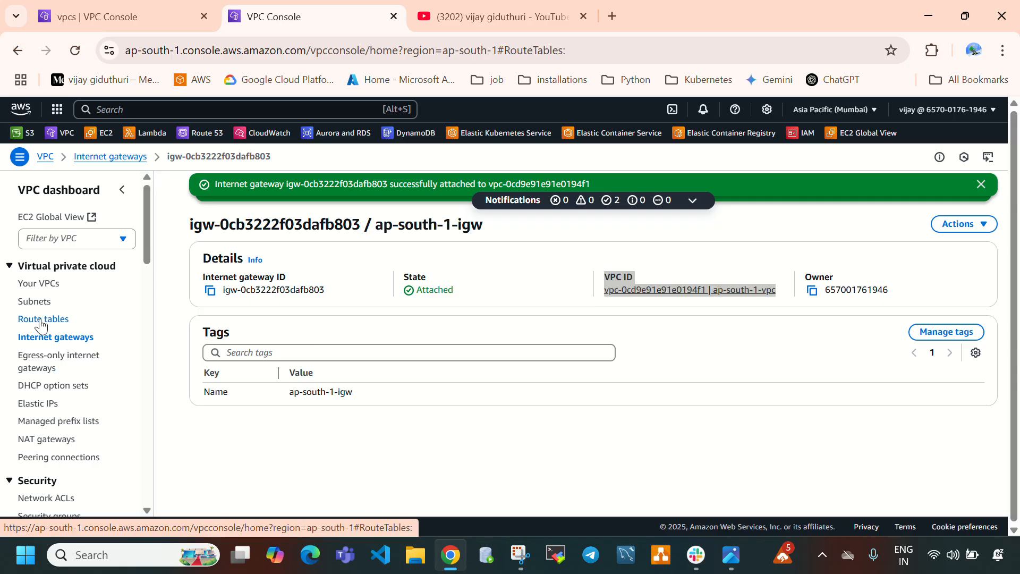
pyautogui.click(939, 186)
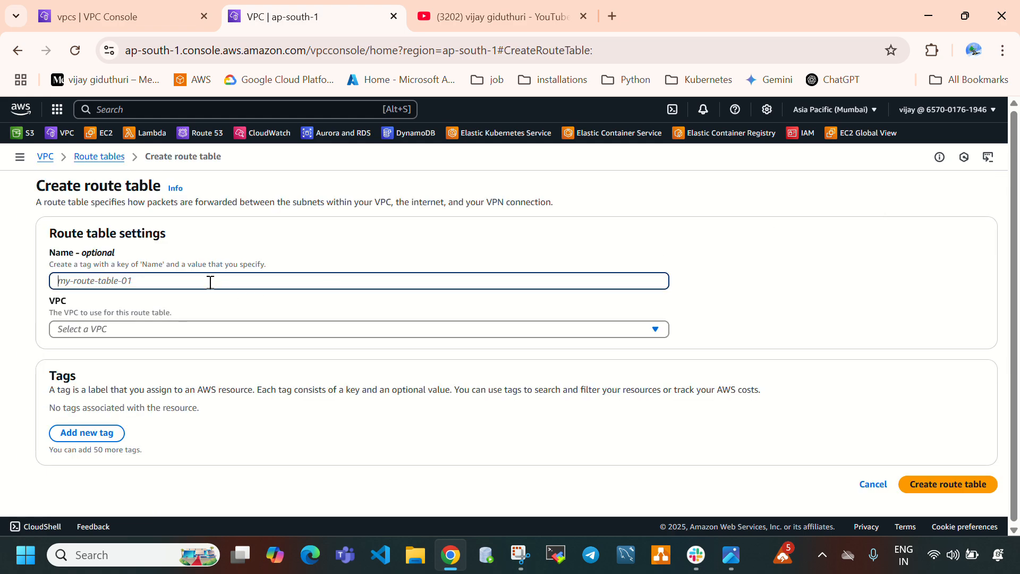
pyautogui.write('ap-south-1-rt')
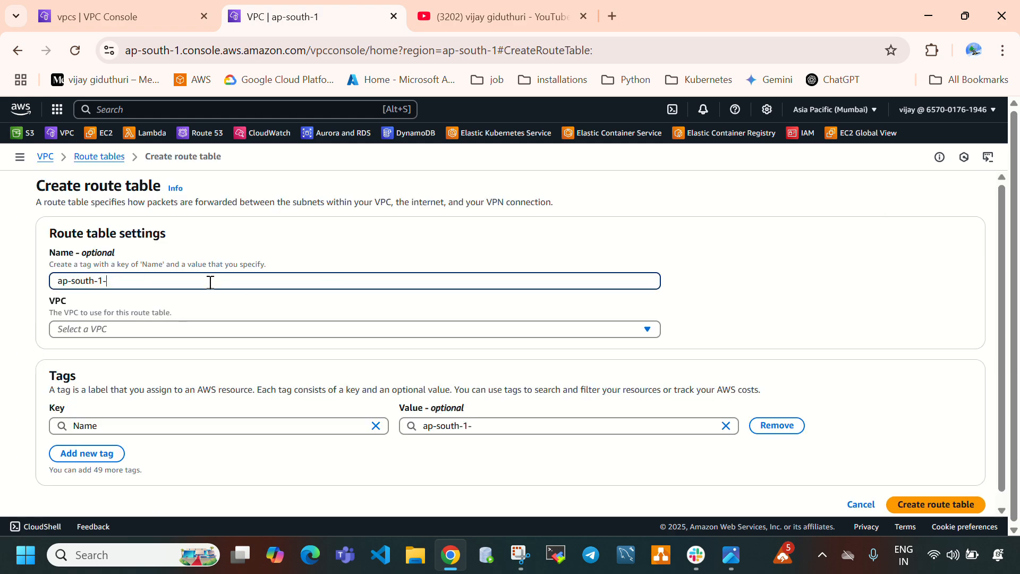
pyautogui.click(199, 329)
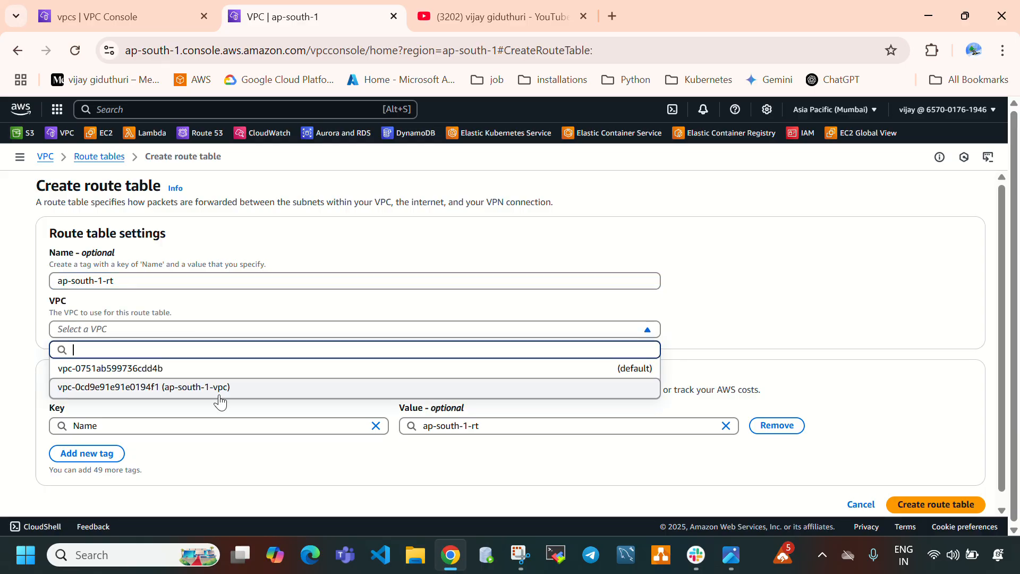
pyautogui.click(220, 388)
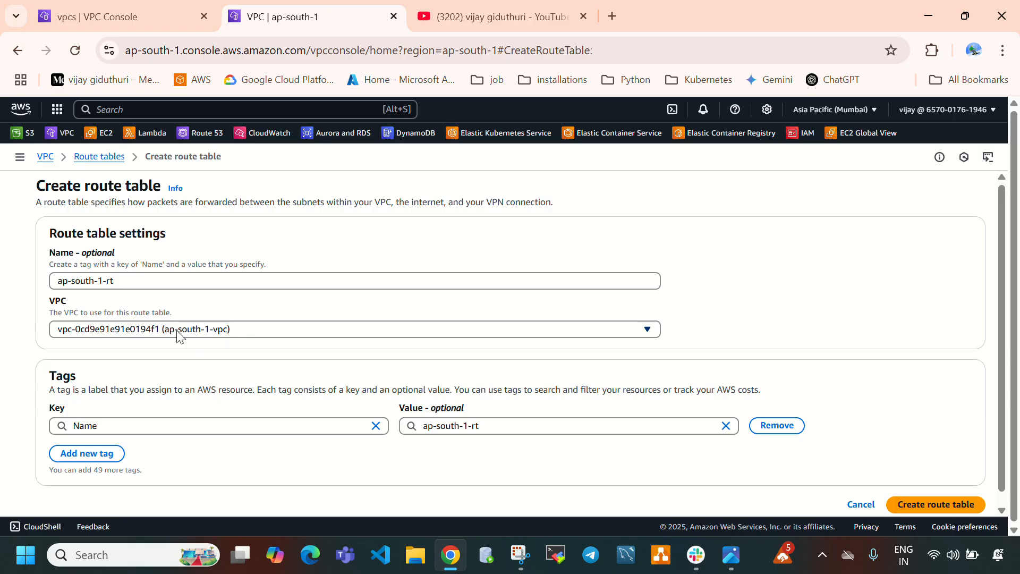
pyautogui.scroll(-1, 372, 356)
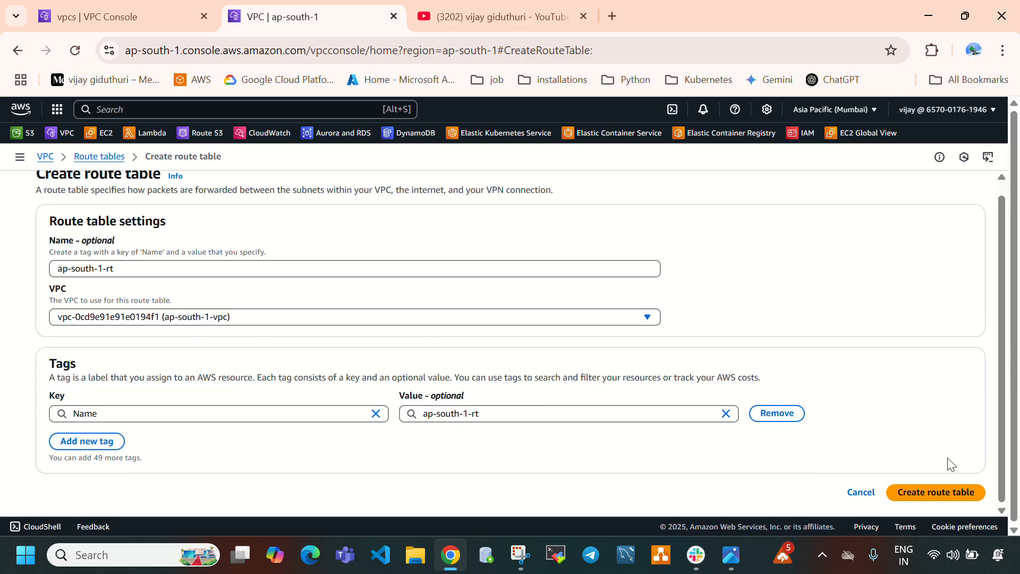
pyautogui.click(934, 498)
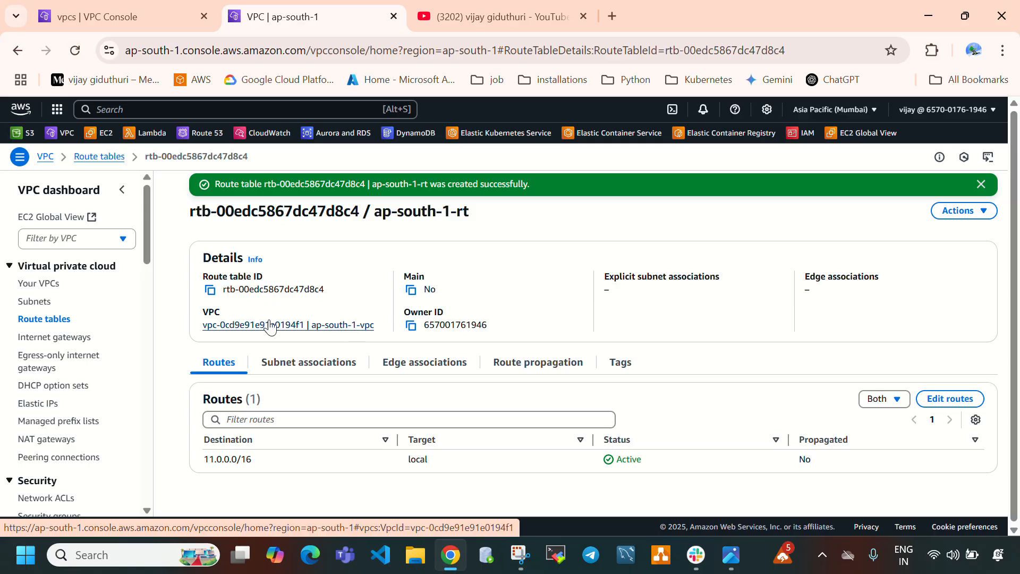
# Step: Associate ap-south-1-subnet with the ap-south-1-rt route table and check its explicit subnet associations
pyautogui.click(36, 302)
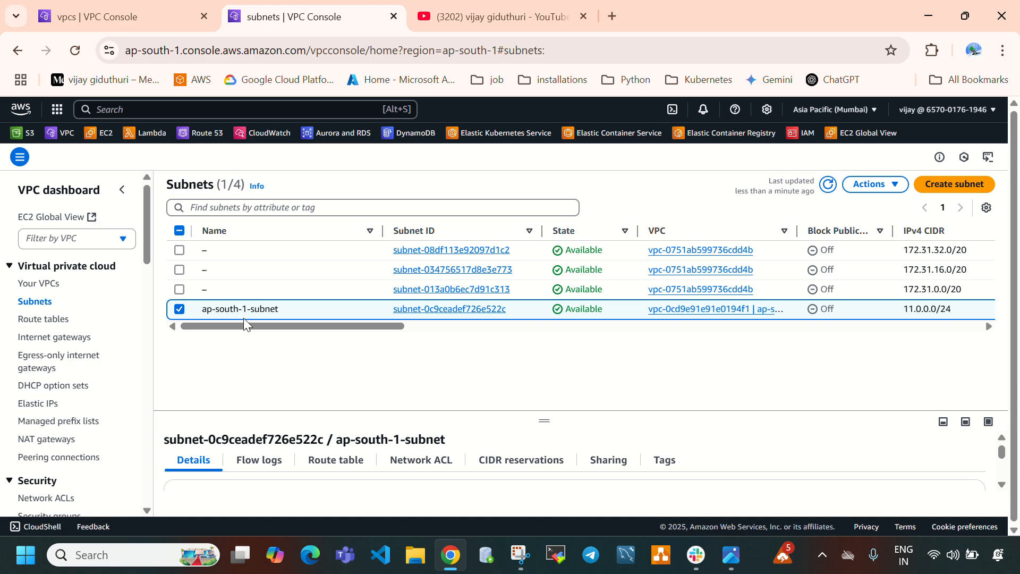
pyautogui.click(54, 320)
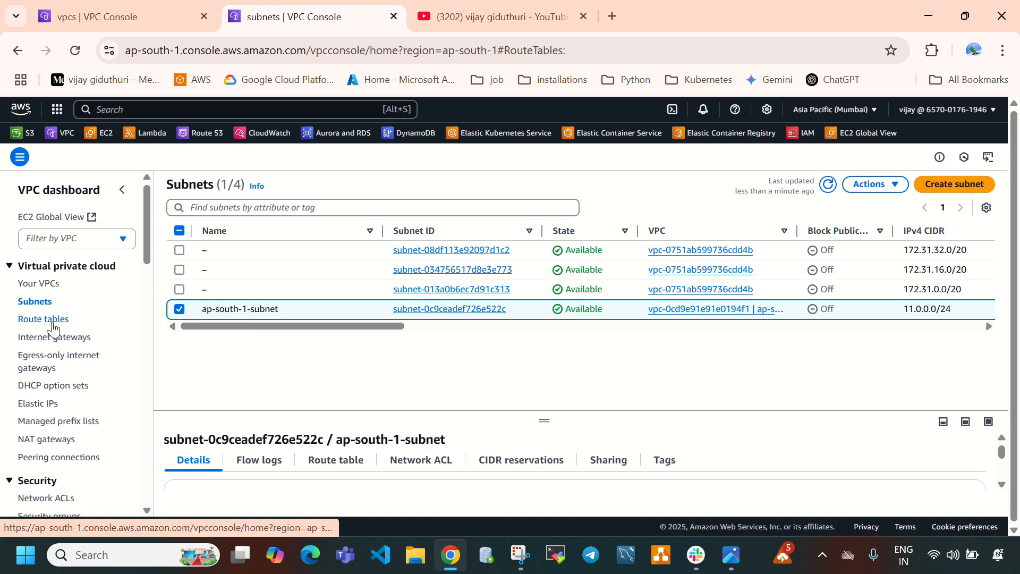
pyautogui.click(179, 269)
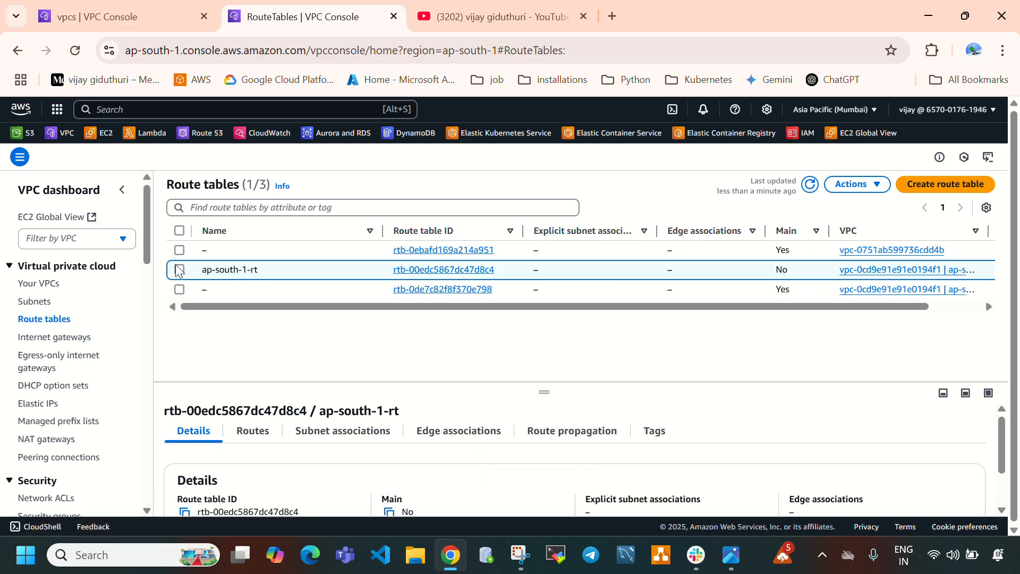
pyautogui.click(337, 440)
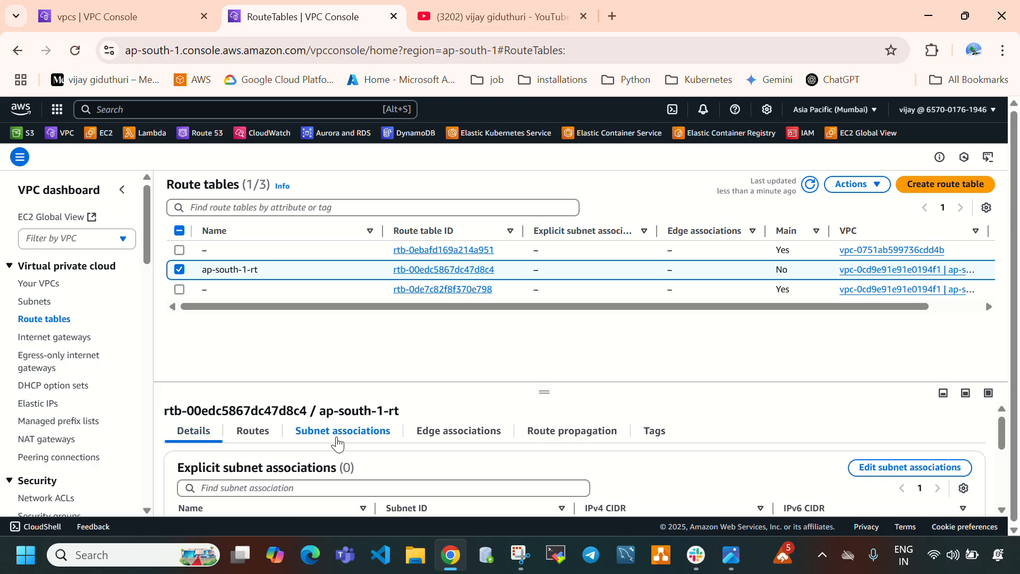
pyautogui.moveTo(545, 394); pyautogui.dragTo(591, 263)
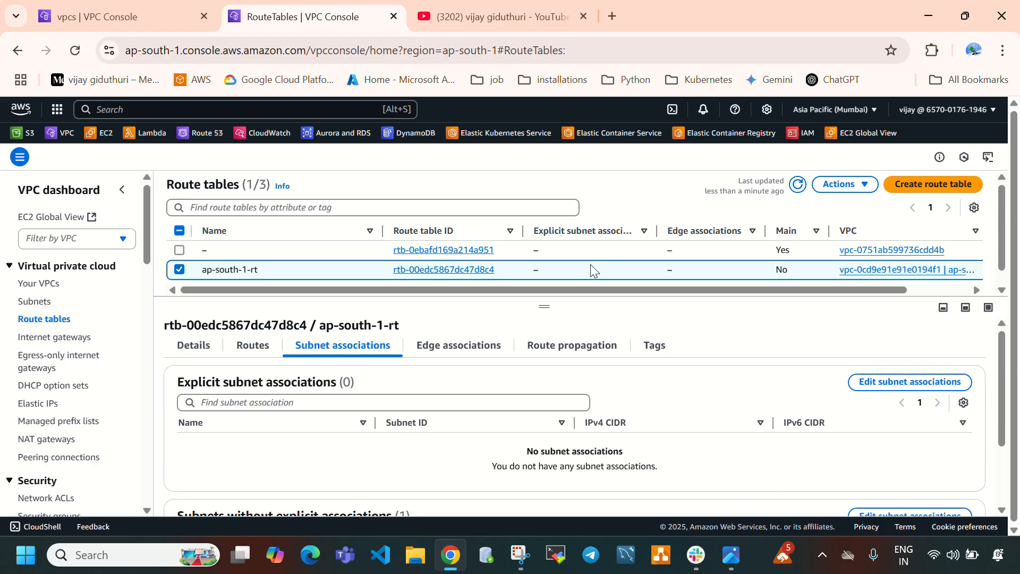
pyautogui.click(873, 395)
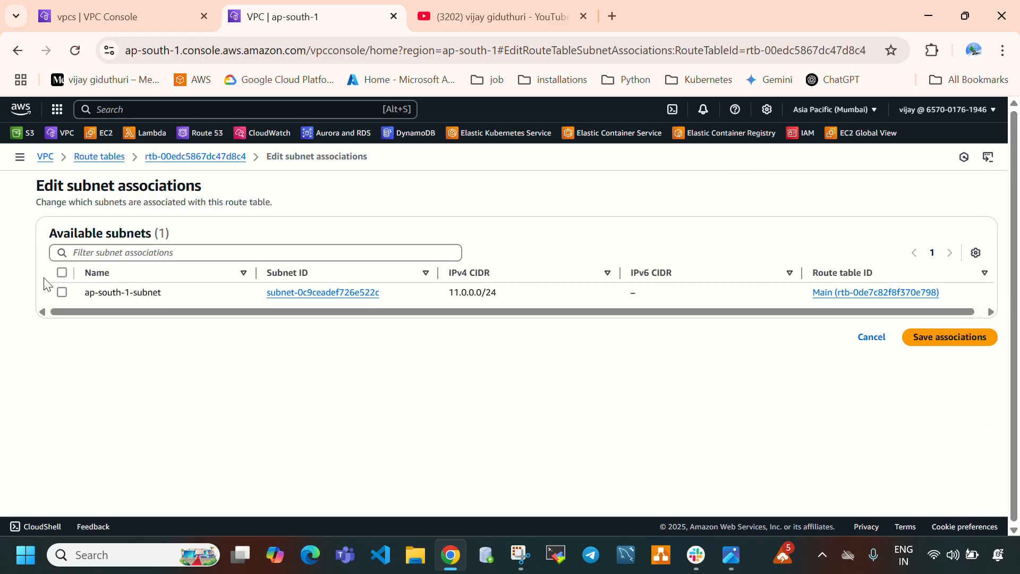
pyautogui.click(62, 293)
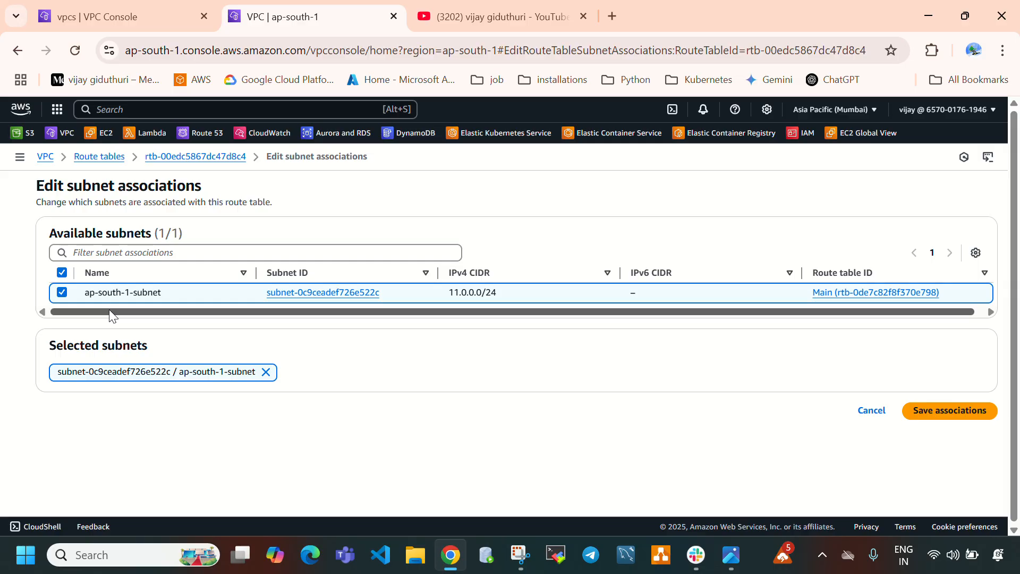
pyautogui.click(927, 419)
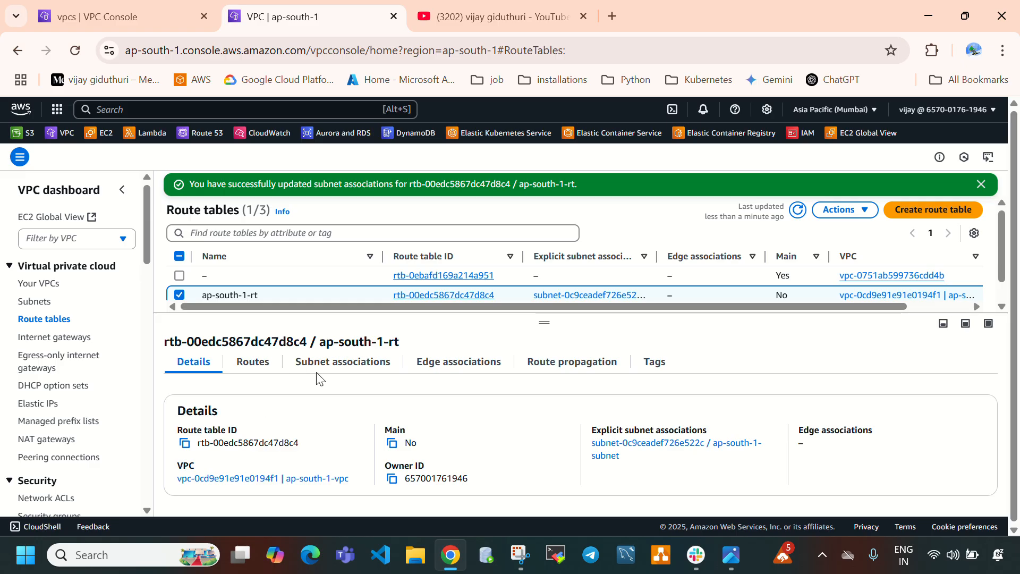
pyautogui.click(332, 362)
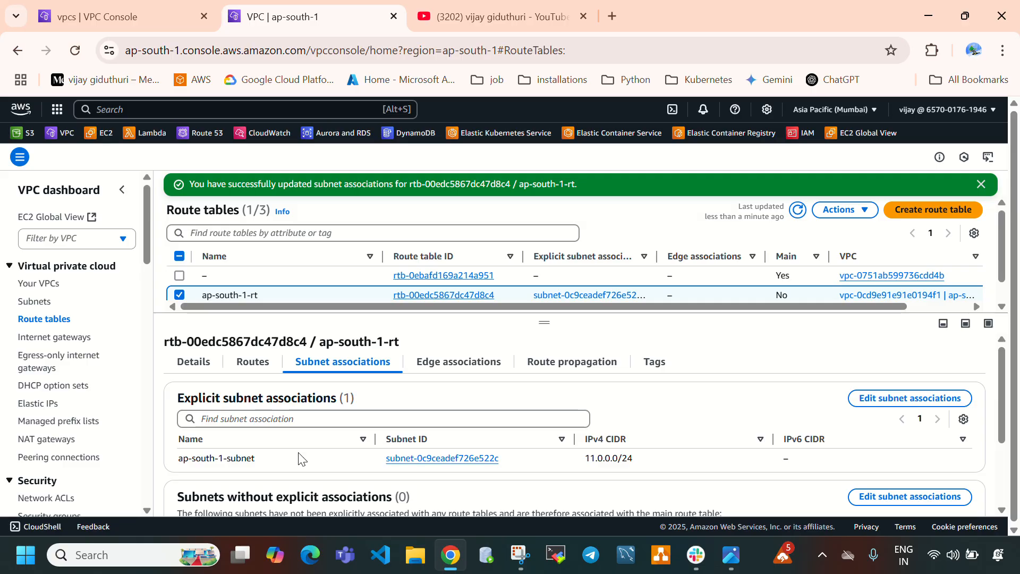
# Step: Add a 0.0.0.0/0 route to the ap-south-1-rt route table targeting the internet gateway, and save the changes
pyautogui.click(253, 366)
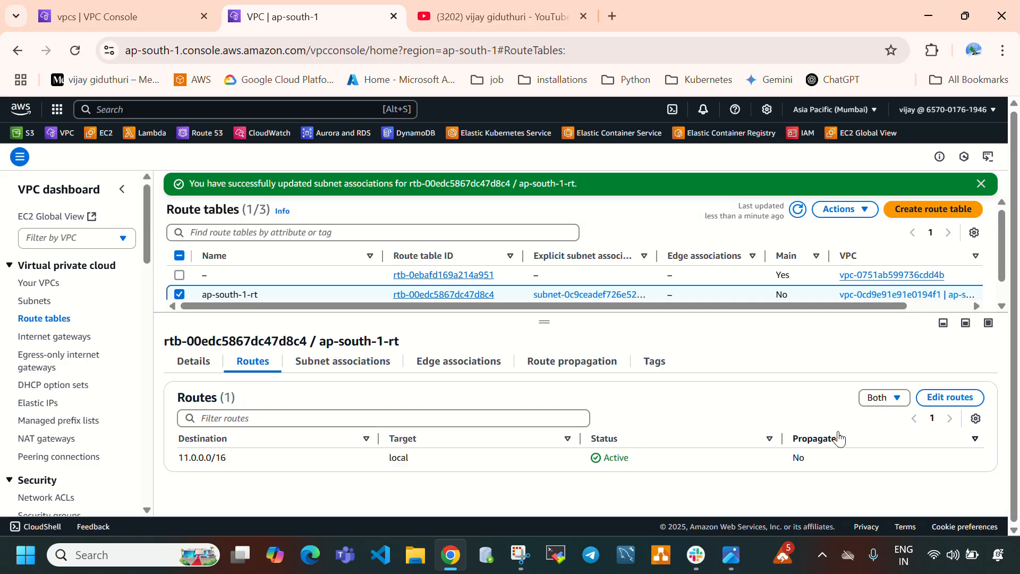
pyautogui.click(932, 403)
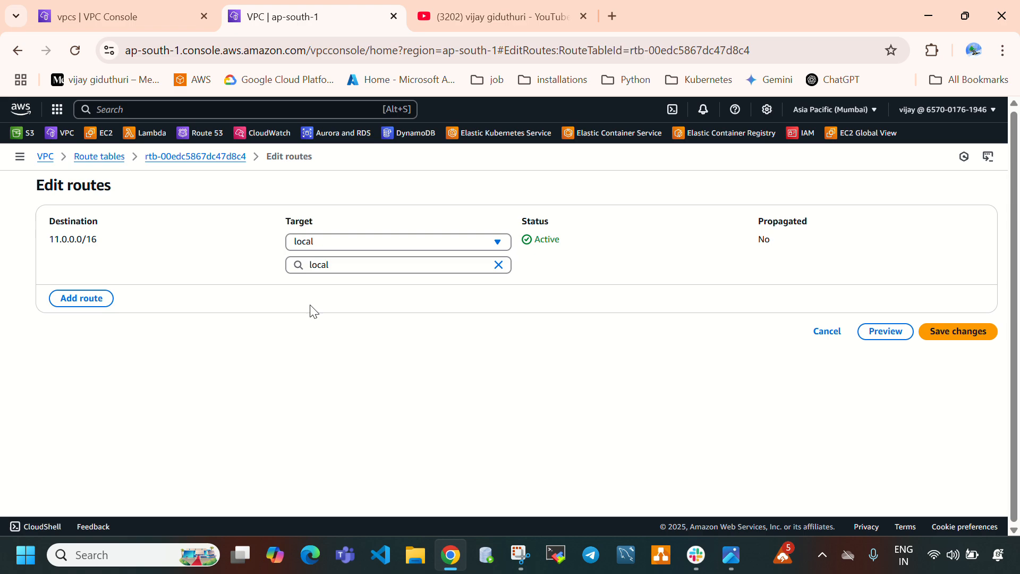
pyautogui.click(76, 297)
pyautogui.click(127, 288)
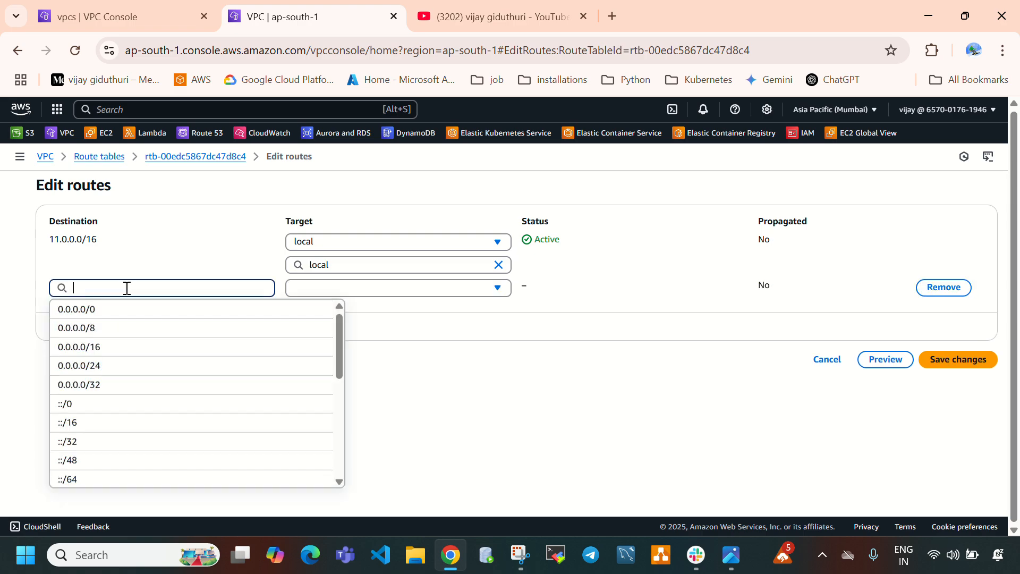
pyautogui.click(118, 319)
pyautogui.click(375, 289)
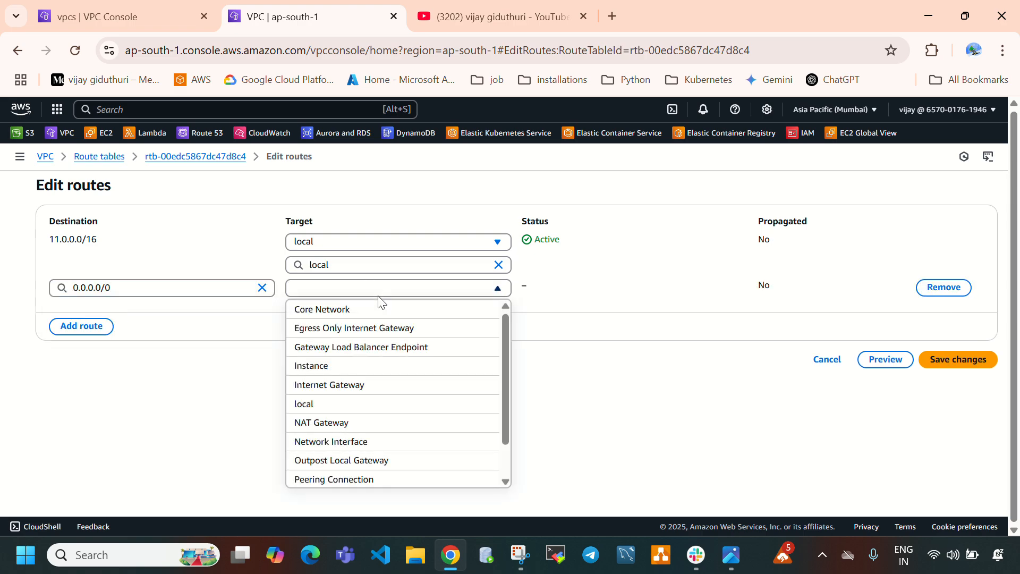
pyautogui.click(370, 384)
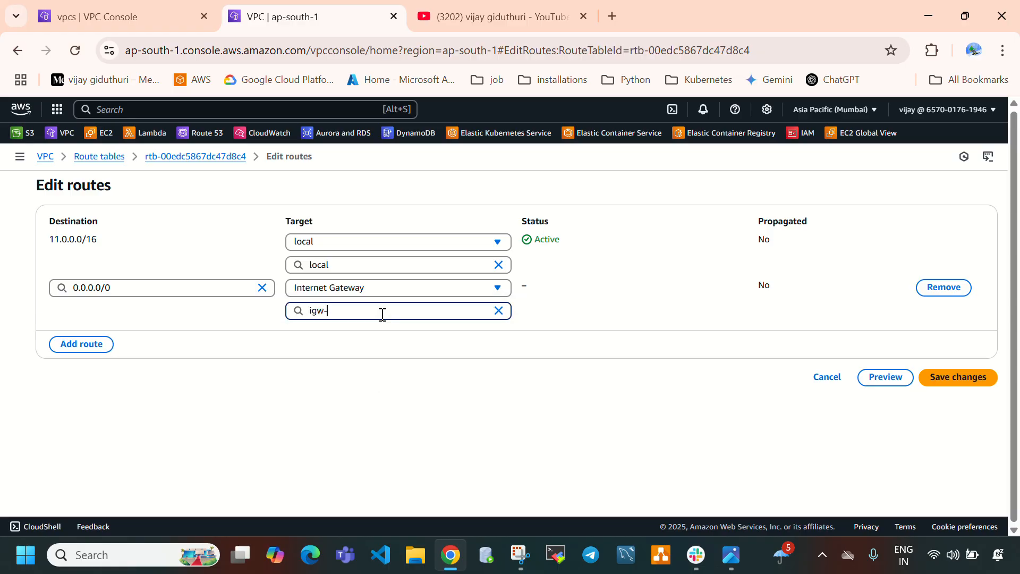
pyautogui.click(372, 349)
pyautogui.click(974, 378)
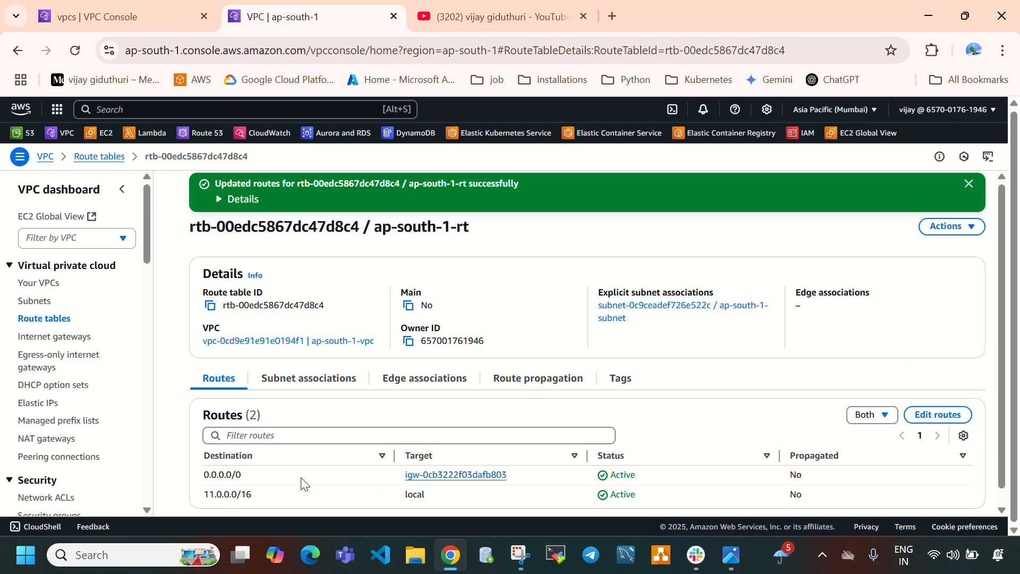
# Step: Check the cross-region peering diagram, then open the EC2 console for us-east-1 in a new tab
pyautogui.click(726, 555)
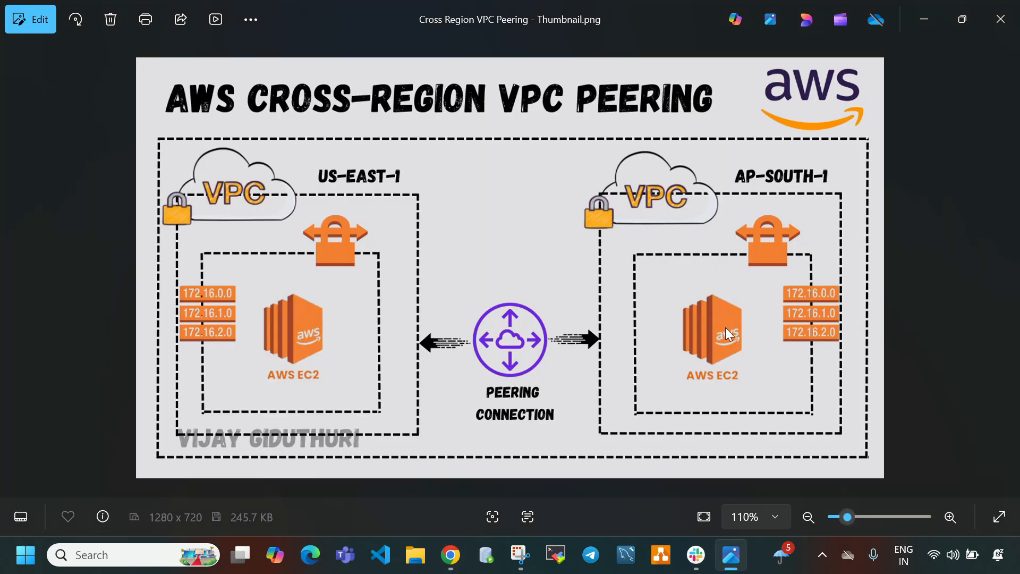
pyautogui.click(731, 555)
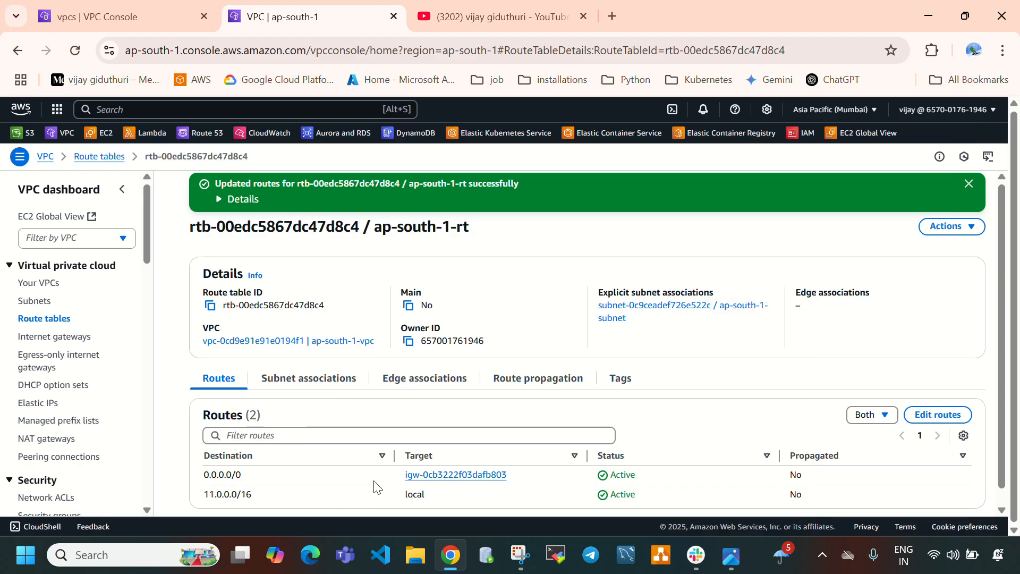
pyautogui.click(110, 9)
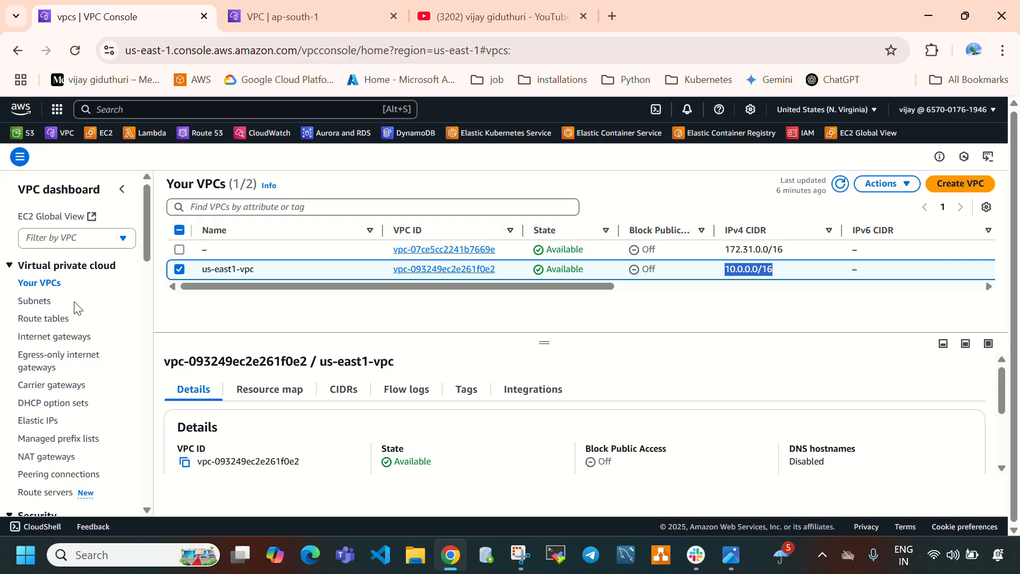
pyautogui.rightClick(96, 136)
pyautogui.click(159, 152)
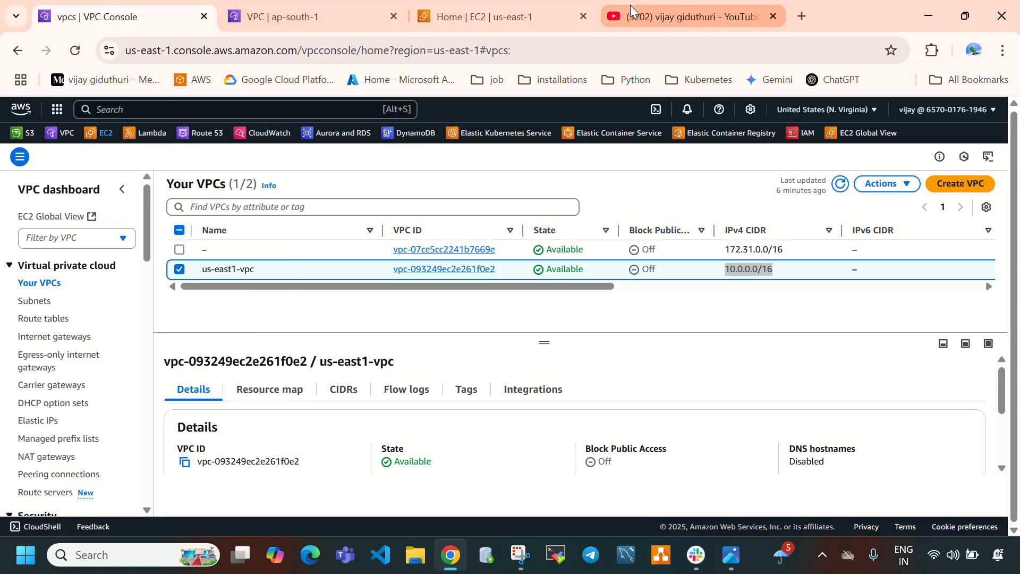
# Step: Reorder the browser tabs to group the us-east-1 VPC and EC2 tabs, with the YouTube tab separating them from ap-south-1
pyautogui.moveTo(669, 12); pyautogui.dragTo(579, 26)
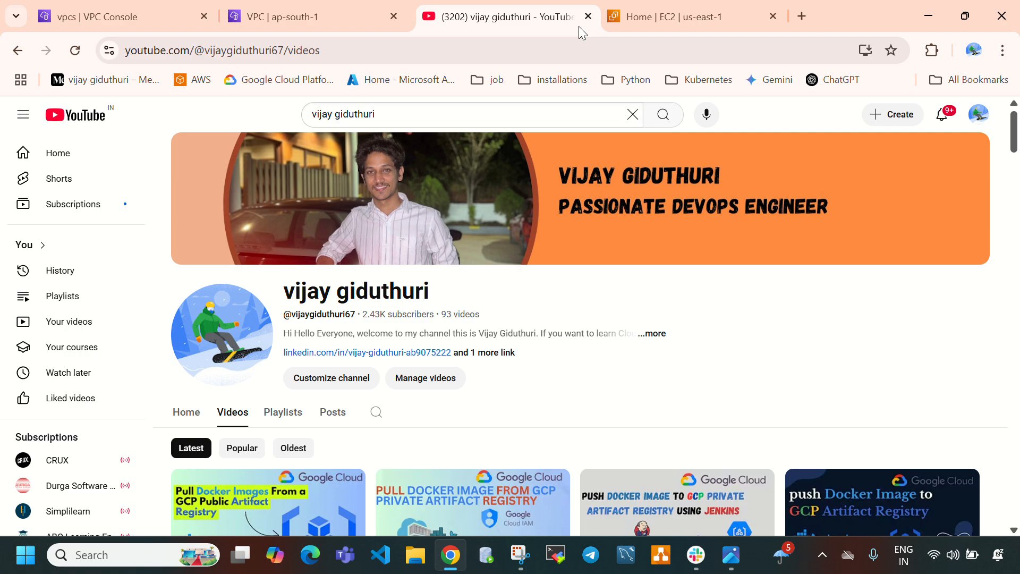
pyautogui.click(726, 4)
pyautogui.click(283, 16)
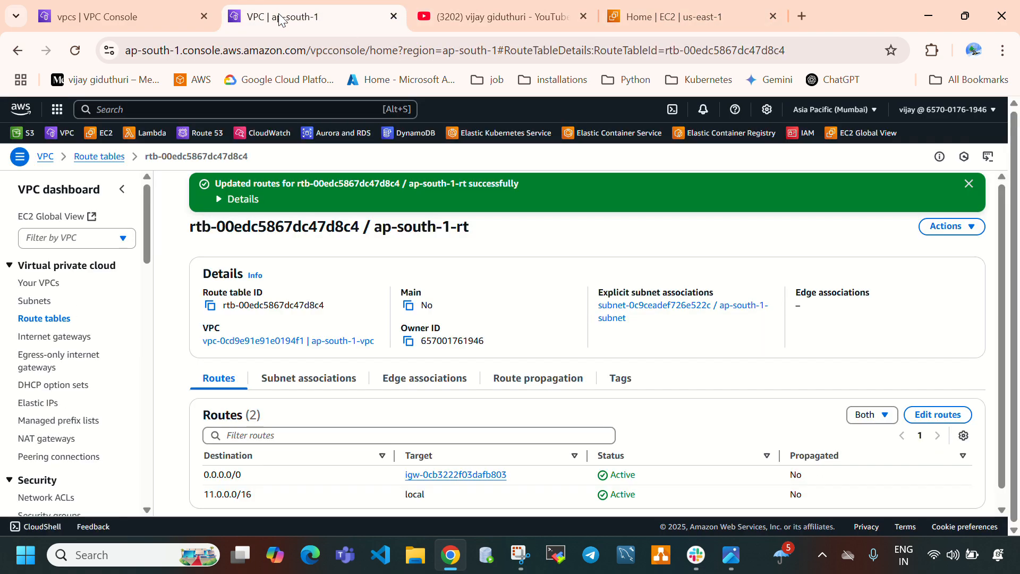
pyautogui.moveTo(654, 16); pyautogui.dragTo(273, 16)
pyautogui.click(675, 17)
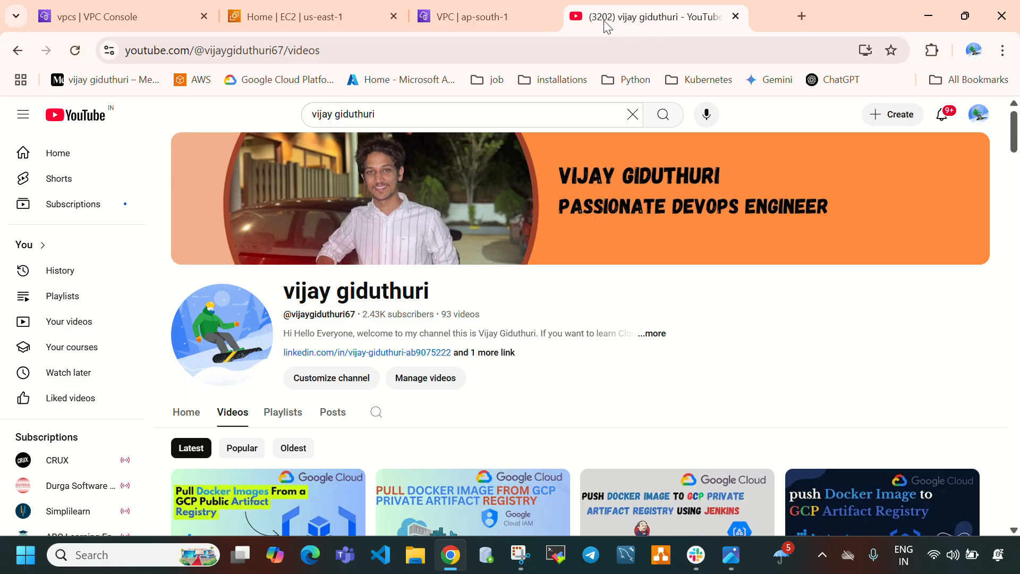
pyautogui.moveTo(696, 11); pyautogui.dragTo(508, 15)
pyautogui.click(674, 15)
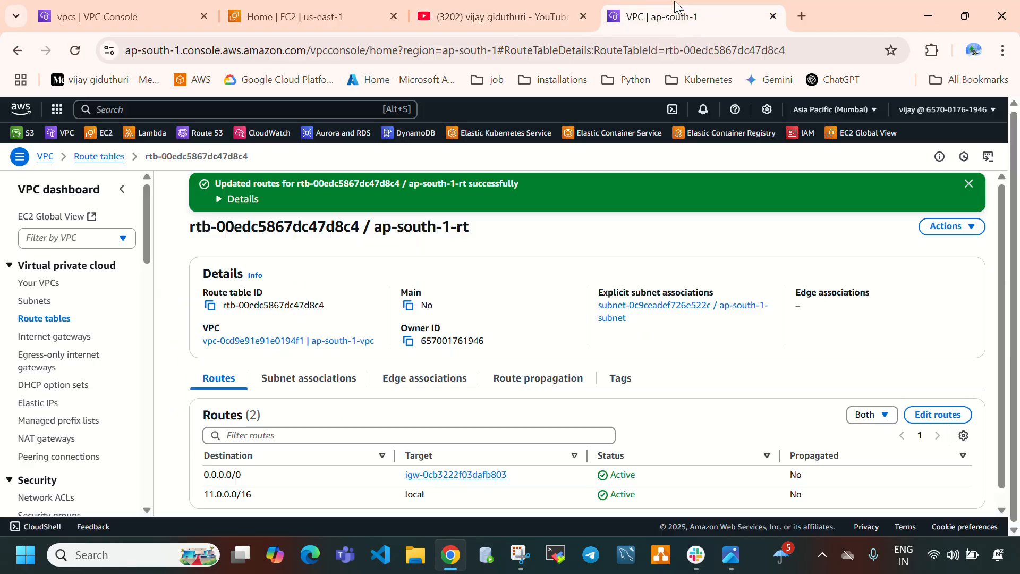
# Step: Open the EC2 console for ap-south-1 in a new tab and check the selected region in both EC2 tabs
pyautogui.rightClick(106, 133)
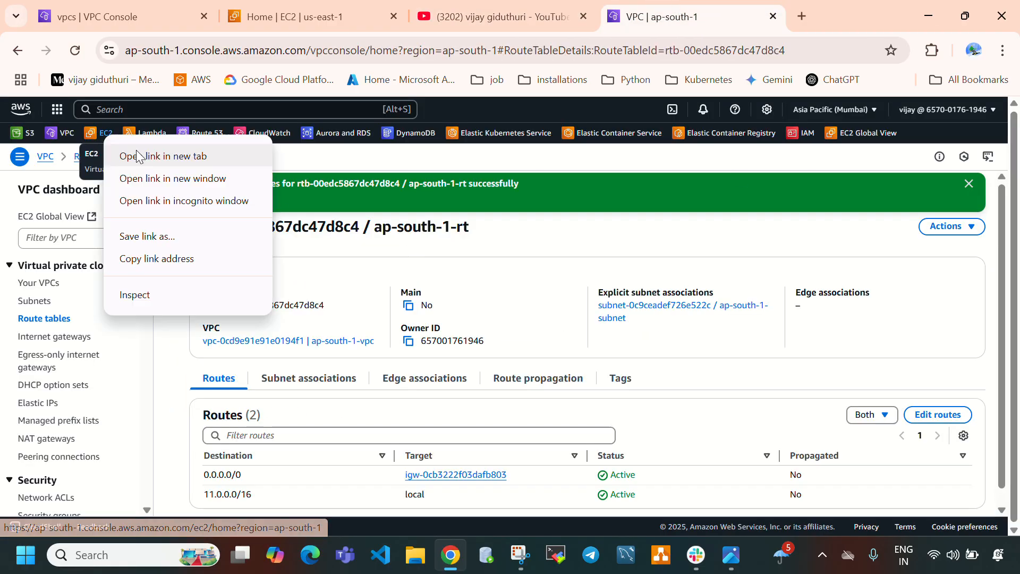
pyautogui.click(138, 154)
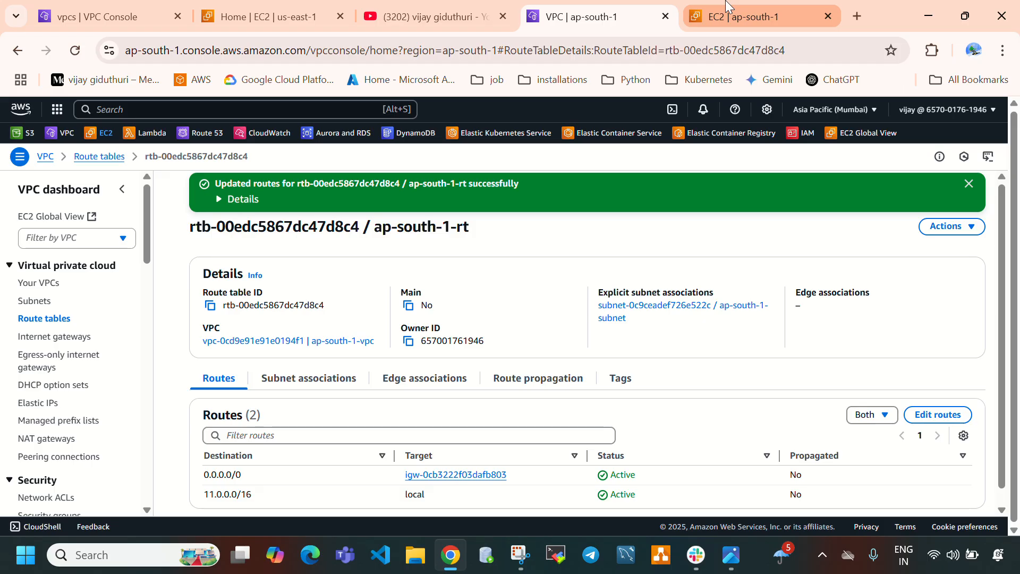
pyautogui.click(242, 15)
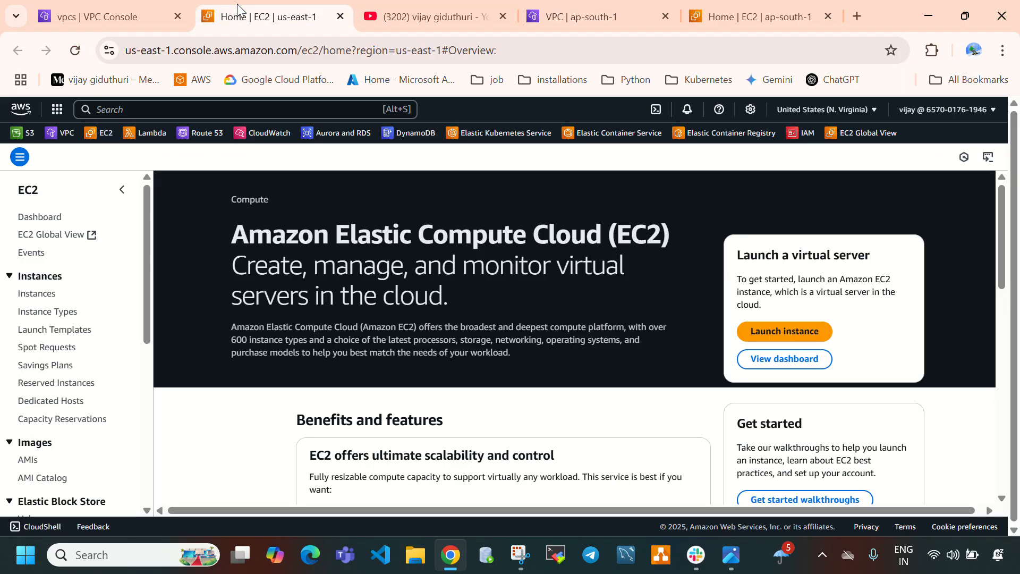
pyautogui.click(813, 110)
pyautogui.click(776, 24)
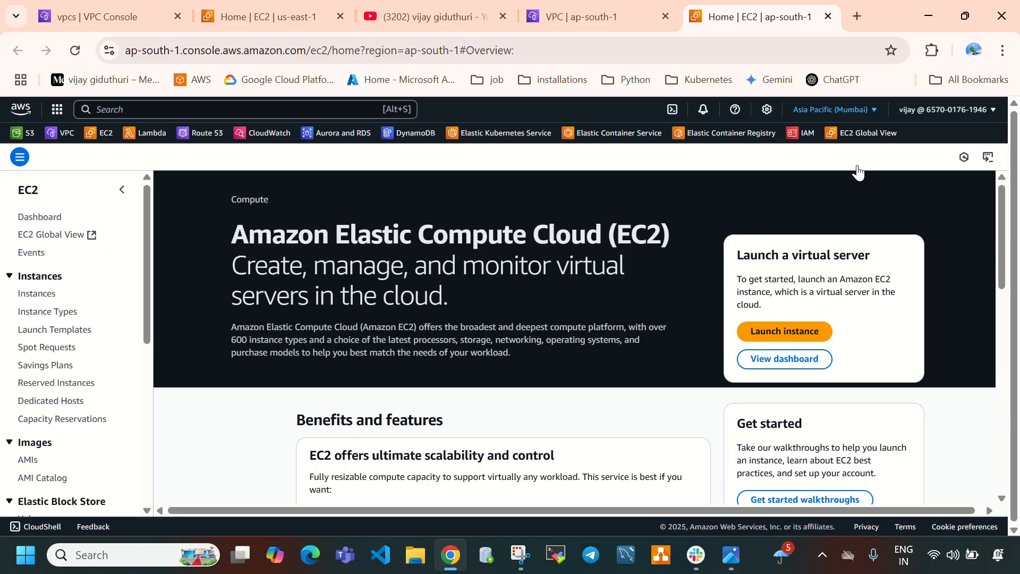
pyautogui.click(833, 110)
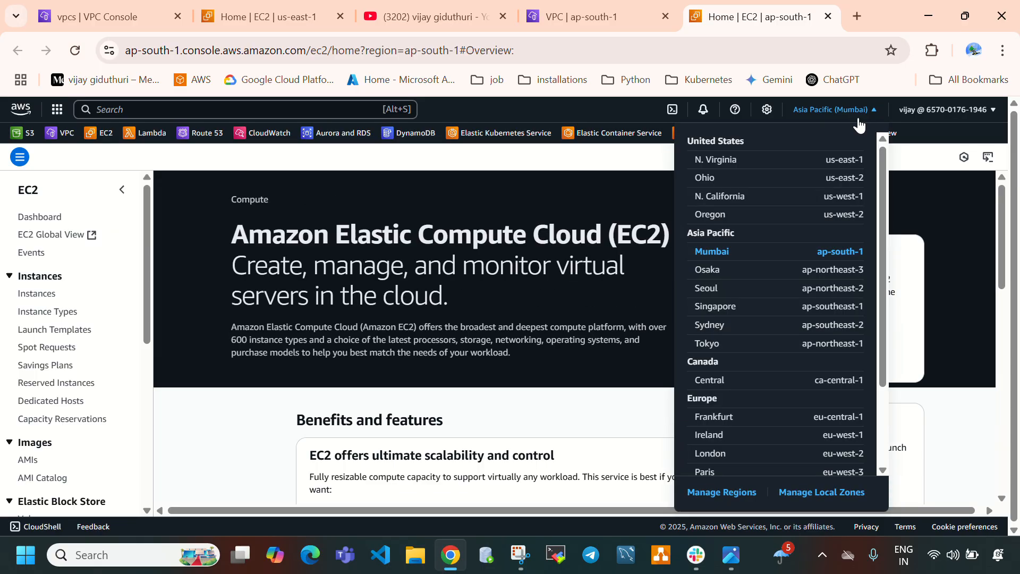
# Step: Show the EC2 instances list in the ap-south-1 console and in the us-east-1 console
pyautogui.click(37, 297)
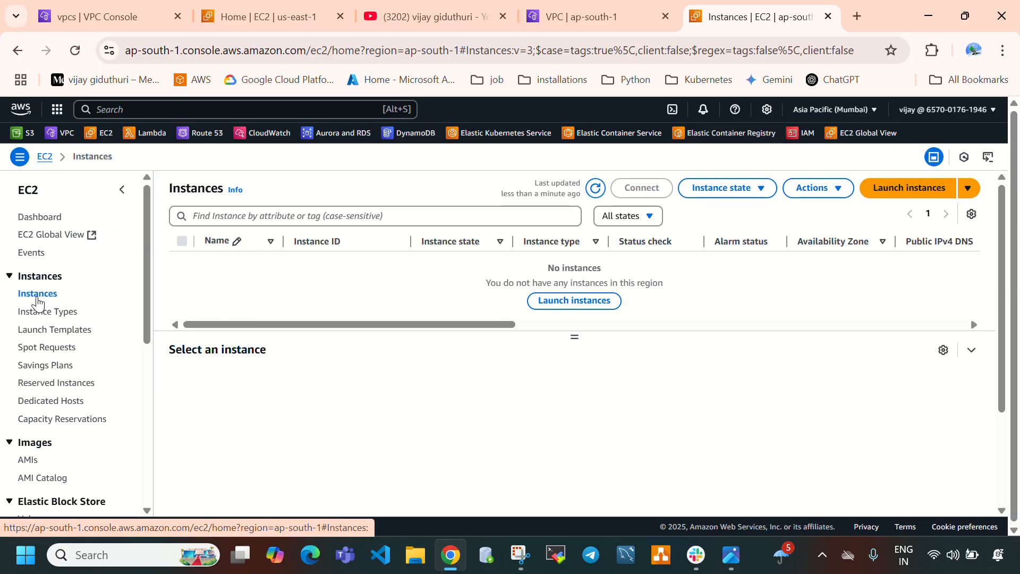
pyautogui.click(228, 19)
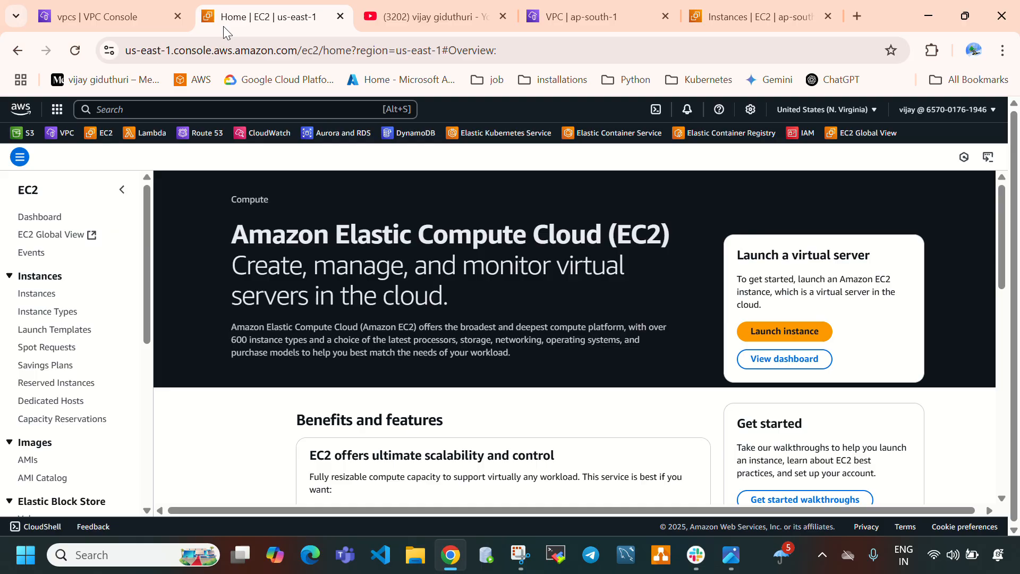
pyautogui.click(27, 294)
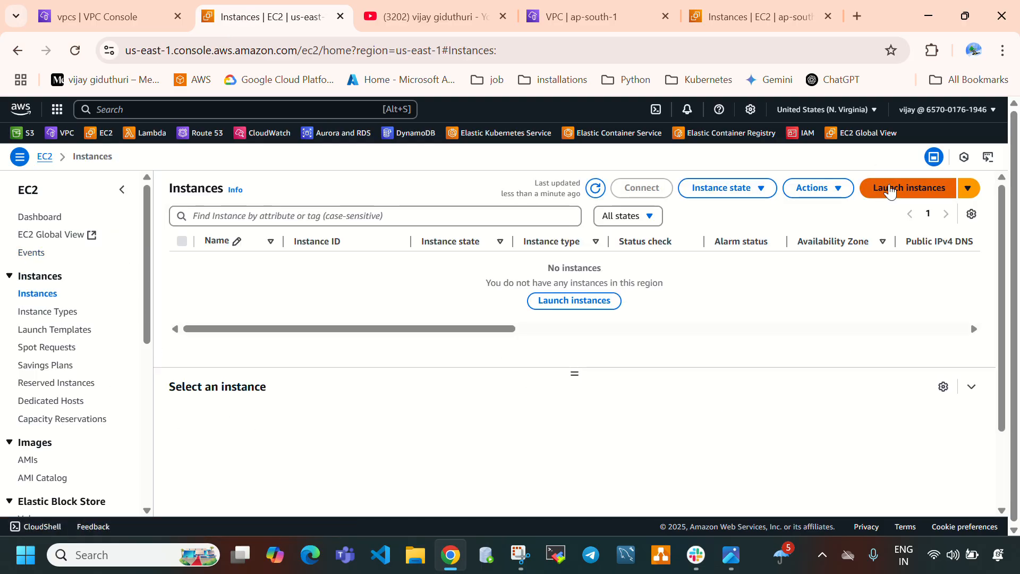
# Step: Start launching an EC2 instance in us-east-1, check its region, and name it us-east-1-instance
pyautogui.click(891, 191)
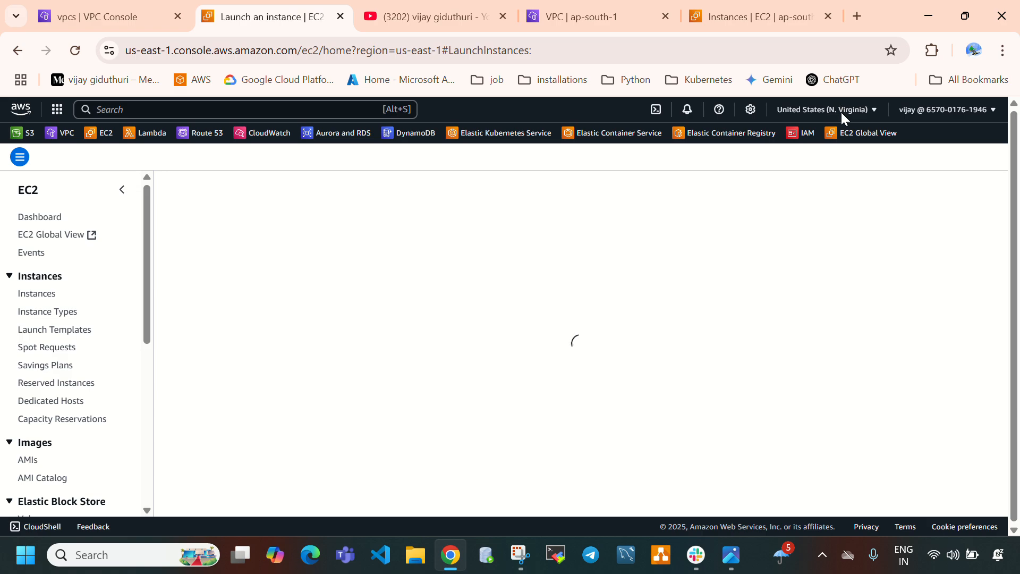
pyautogui.click(849, 110)
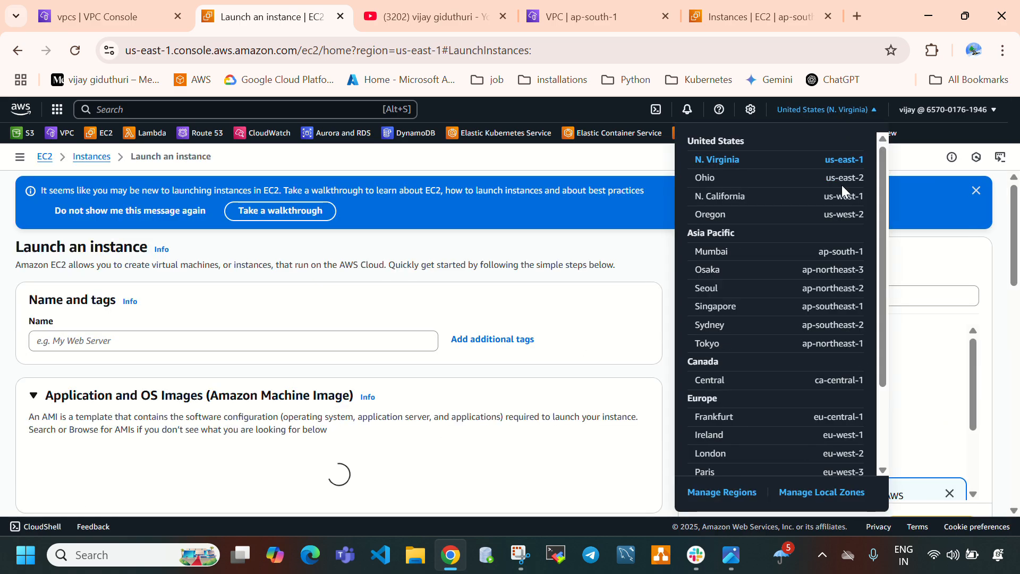
pyautogui.click(573, 161)
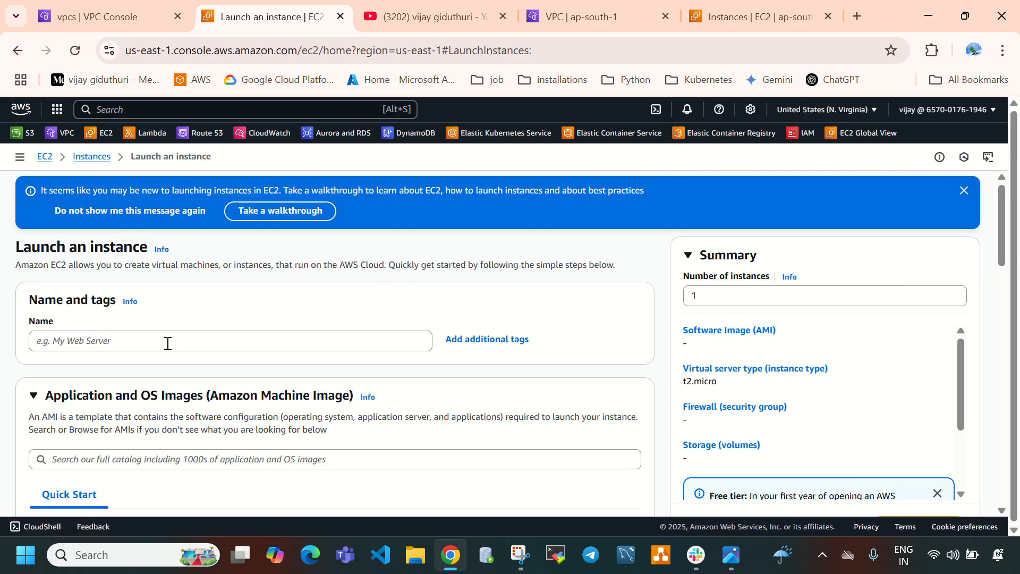
pyautogui.click(168, 343)
pyautogui.write('us-east-1-instance')
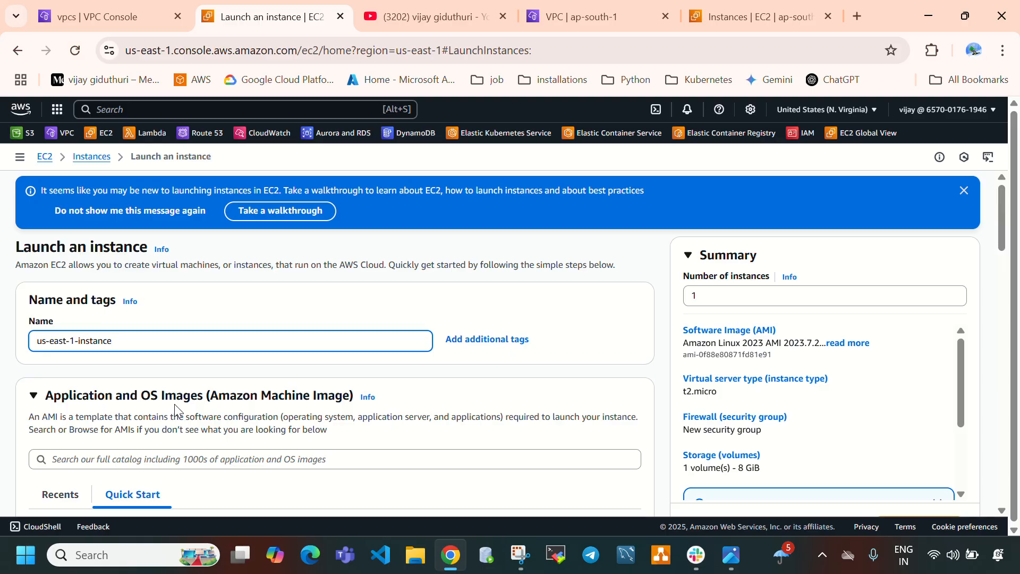
# Step: Select Ubuntu as the instance's operating system image and review the t2.micro instance type
pyautogui.scroll(-5, 174, 404)
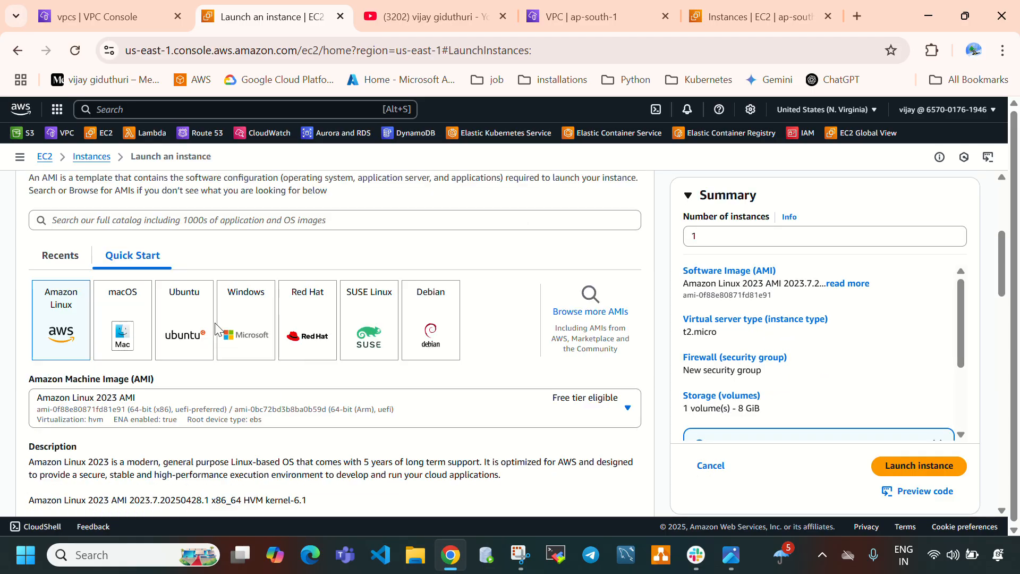
pyautogui.click(181, 315)
pyautogui.scroll(-10, 245, 335)
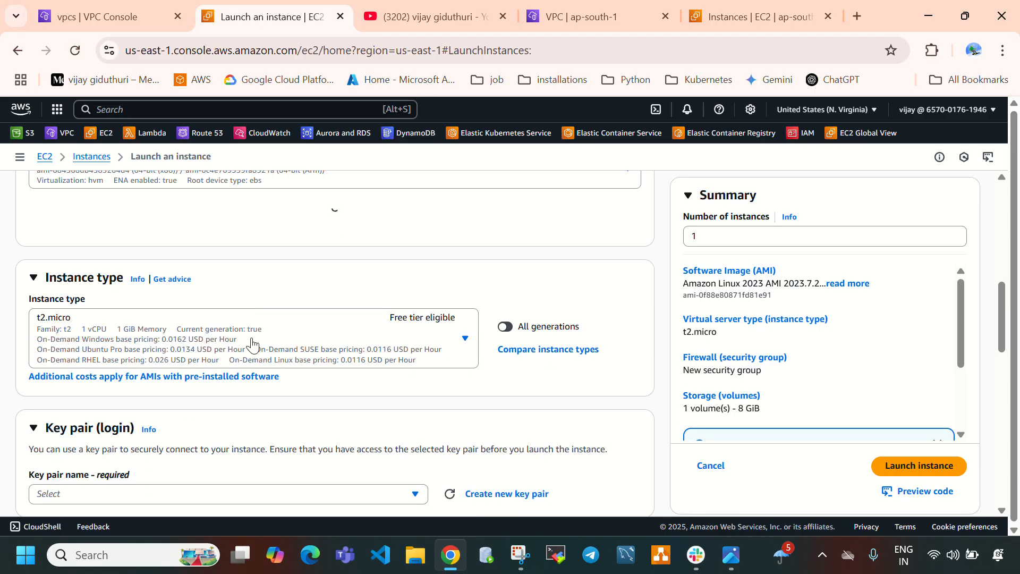
pyautogui.scroll(2, 239, 321)
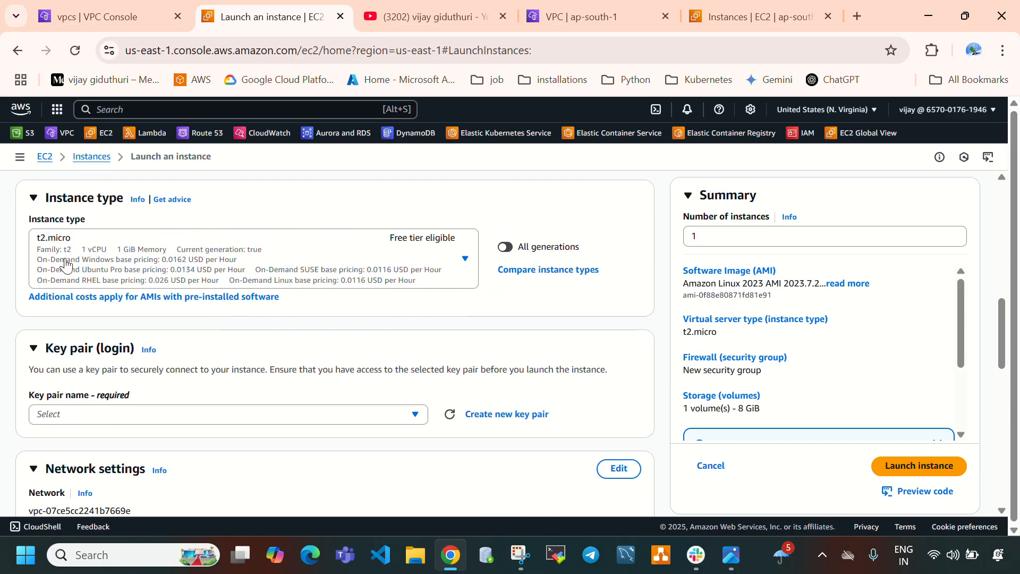
pyautogui.scroll(2, 245, 264)
pyautogui.scroll(-4, 292, 319)
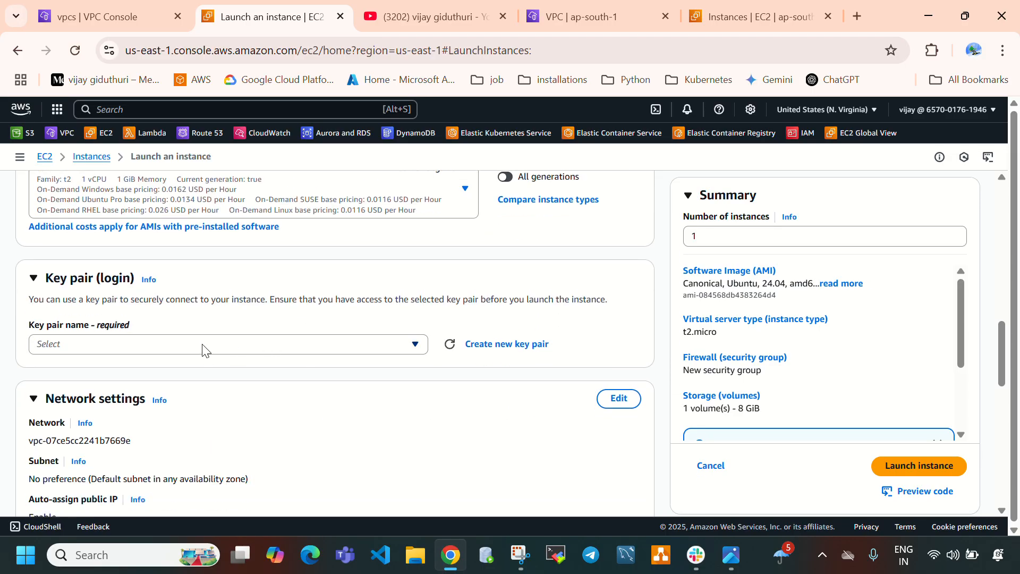
# Step: Create an RSA key pair named us-east1-keypair in .pem format for the instance
pyautogui.click(203, 345)
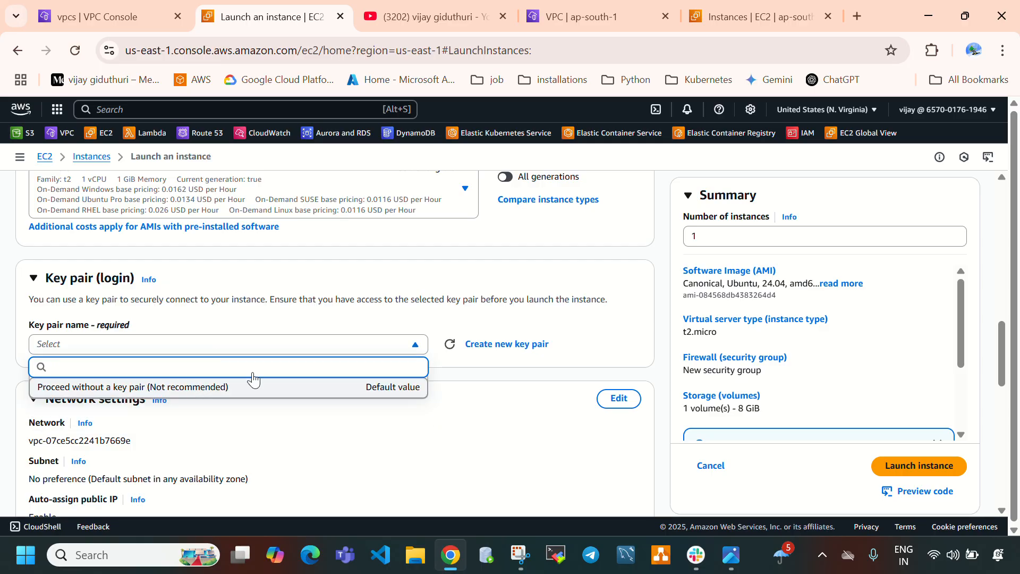
pyautogui.click(509, 351)
pyautogui.click(399, 250)
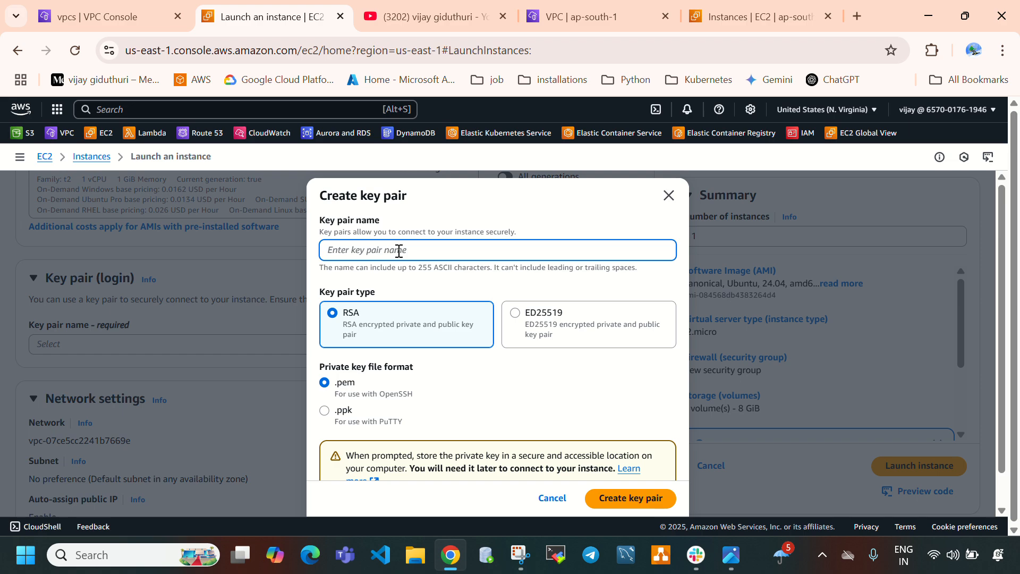
pyautogui.write('u')
pyautogui.press('BackSpace')
pyautogui.write('us-east1-keypair')
pyautogui.click(641, 495)
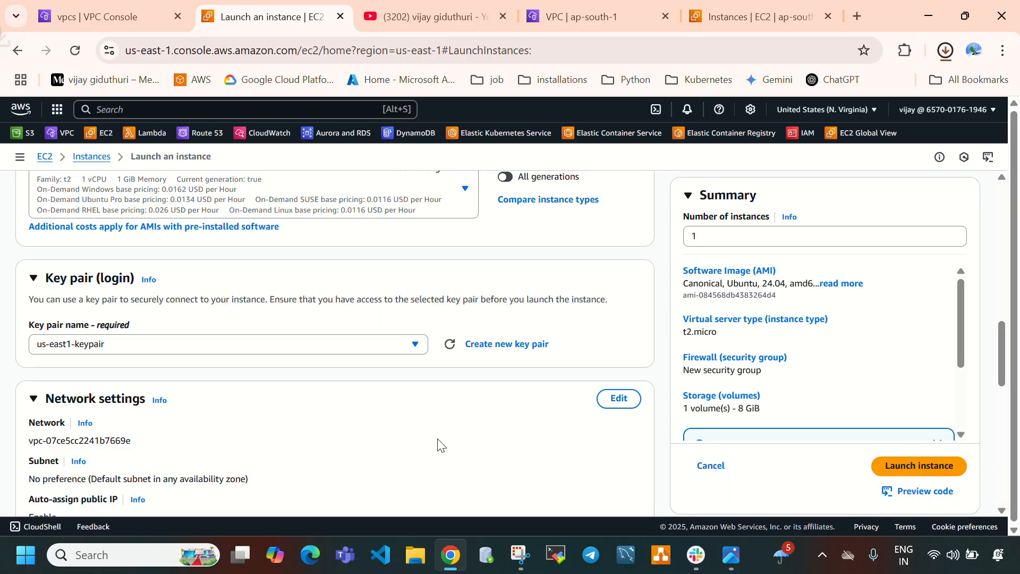
# Step: Edit the instance's network settings to use the us-east1-vpc VPC and its us-east1-subnet subnet
pyautogui.scroll(-3, 276, 382)
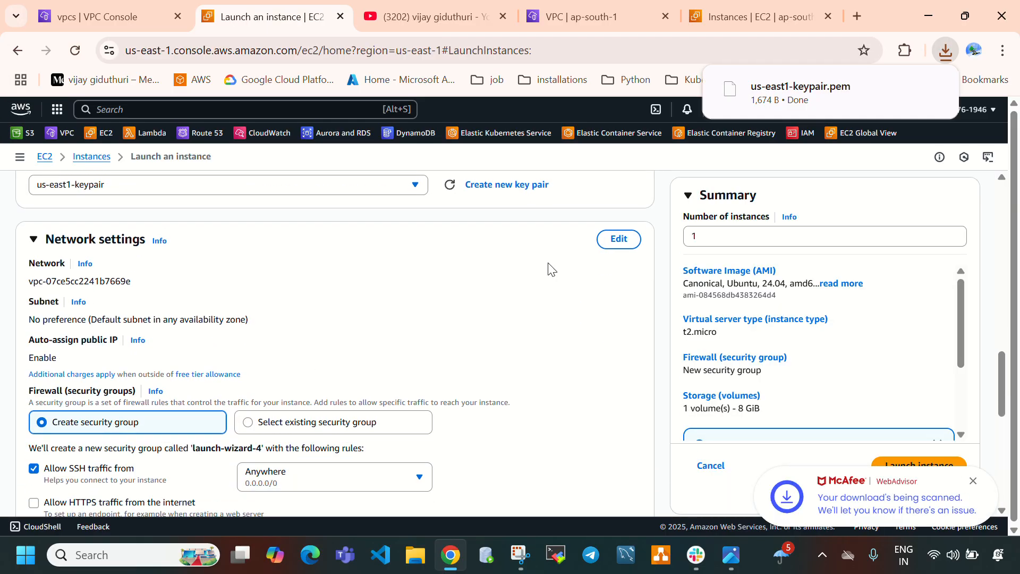
pyautogui.click(617, 240)
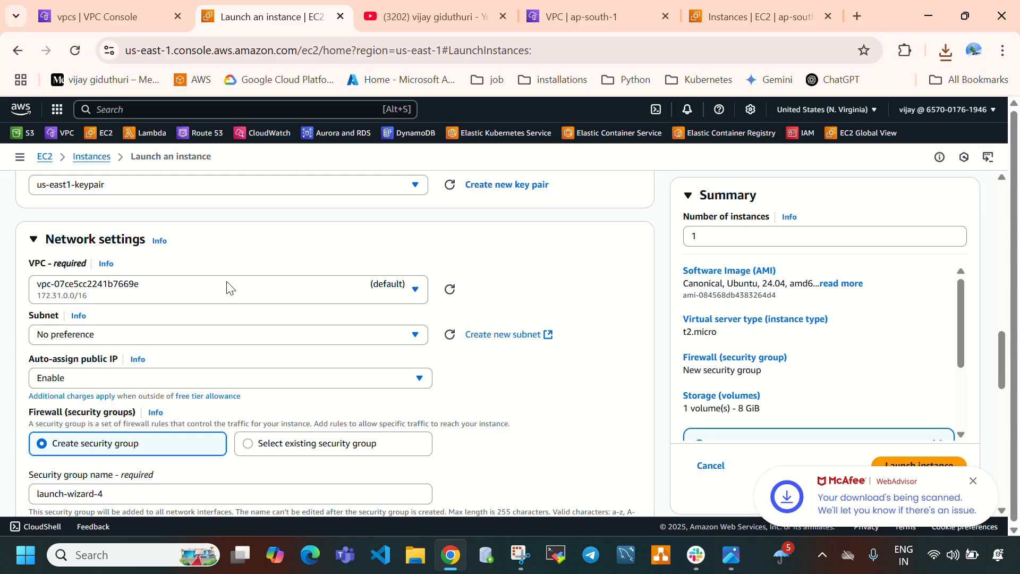
pyautogui.click(224, 296)
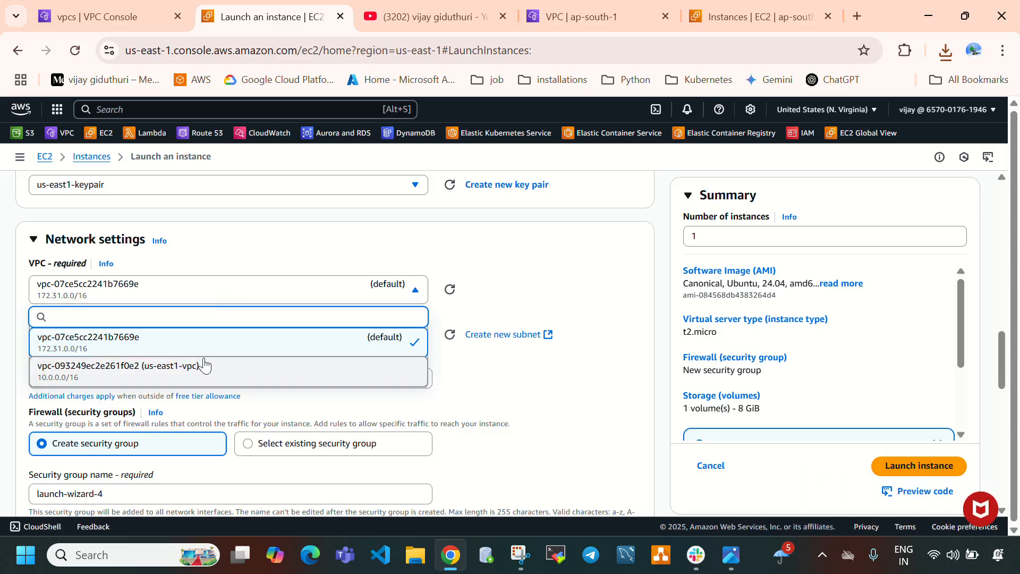
pyautogui.click(176, 381)
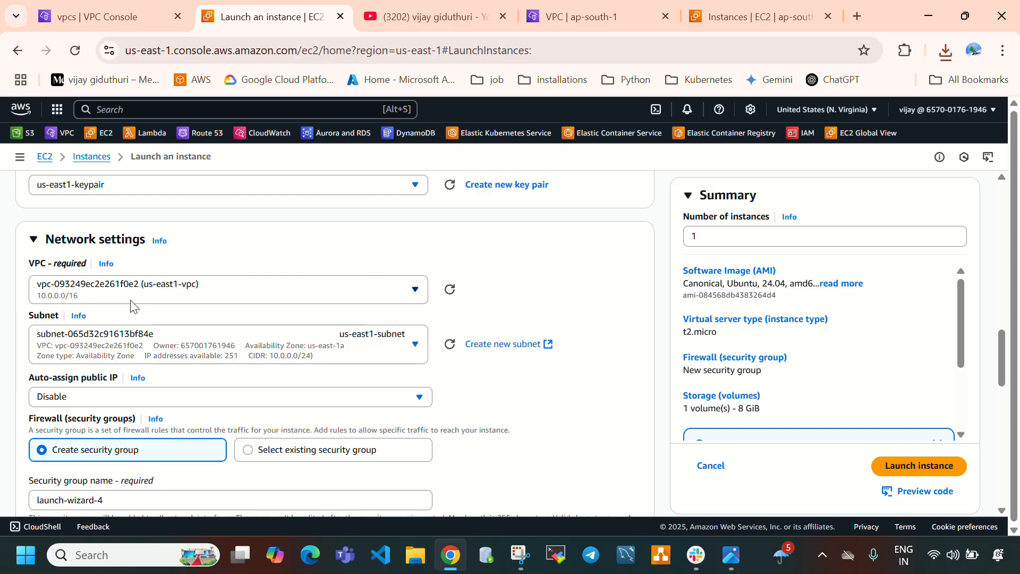
pyautogui.click(215, 351)
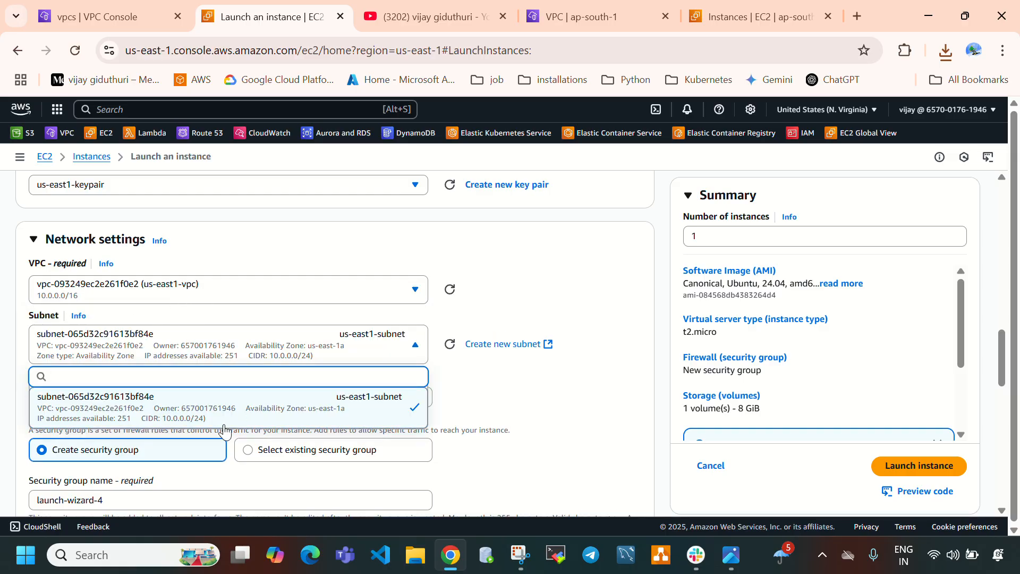
pyautogui.click(322, 401)
# Step: Compare the auto-assign public IP options and set auto-assign public IP to Enable
pyautogui.scroll(-1, 561, 398)
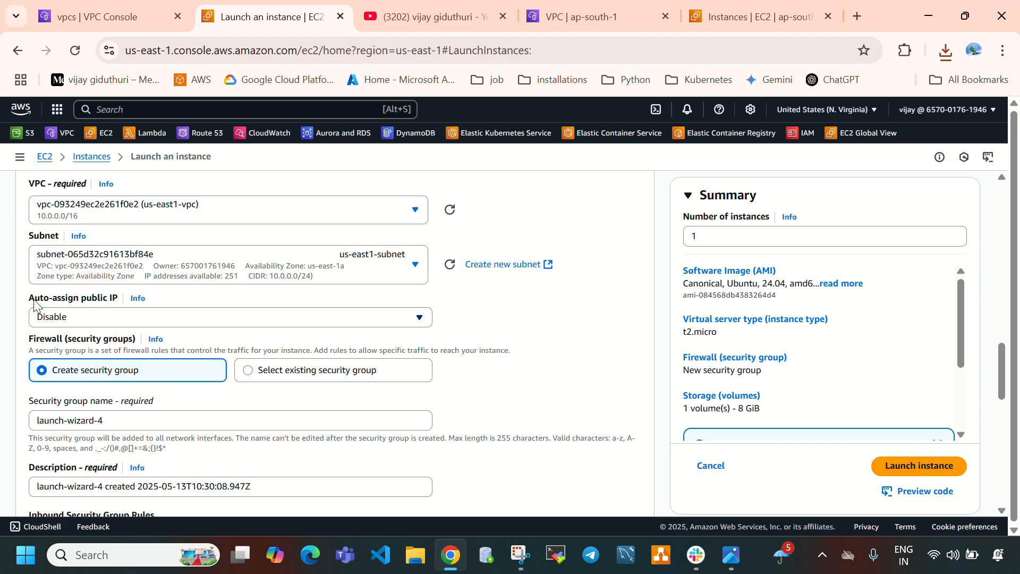
pyautogui.click(103, 322)
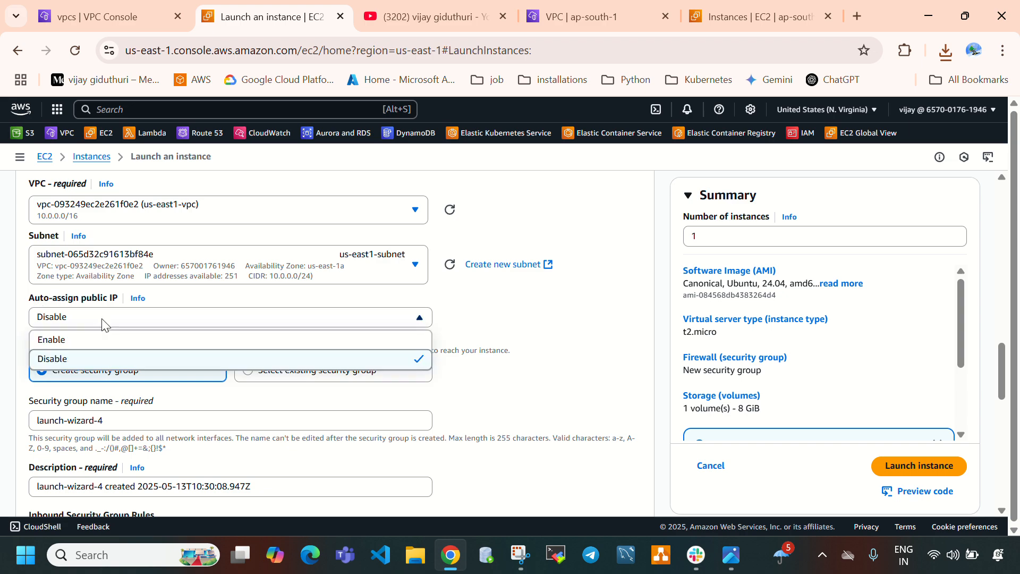
pyautogui.click(91, 338)
pyautogui.click(103, 322)
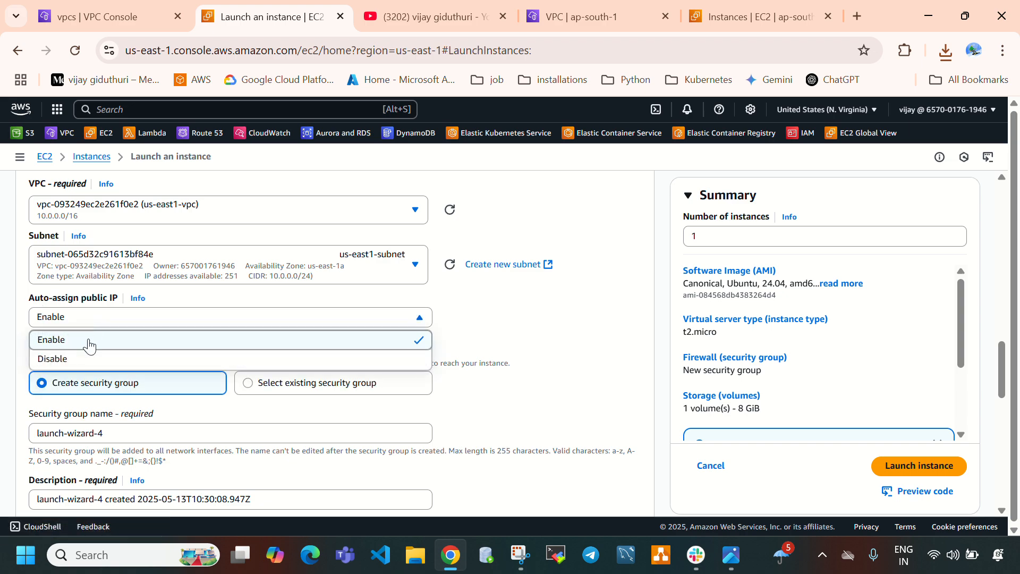
pyautogui.click(83, 359)
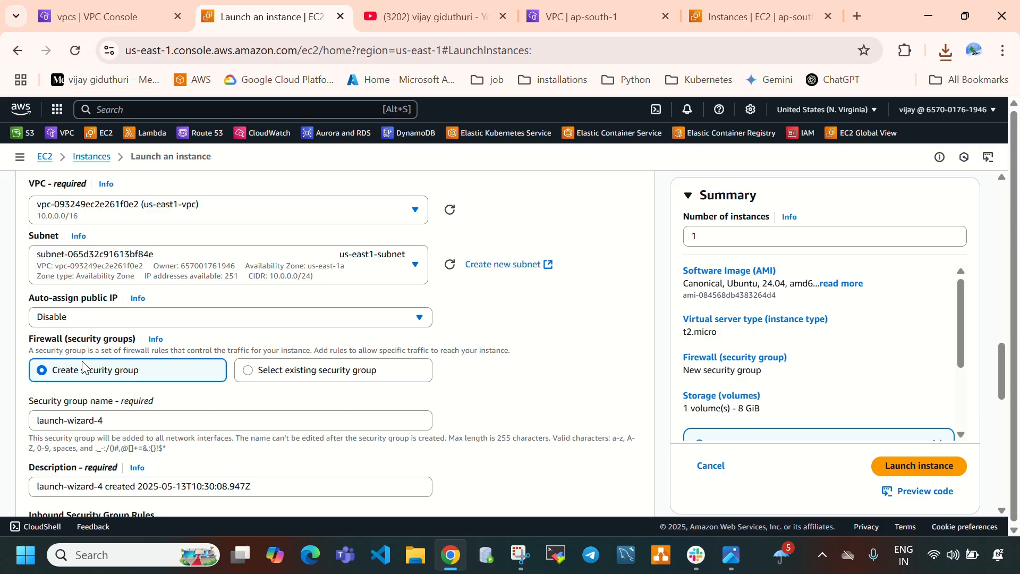
pyautogui.click(129, 322)
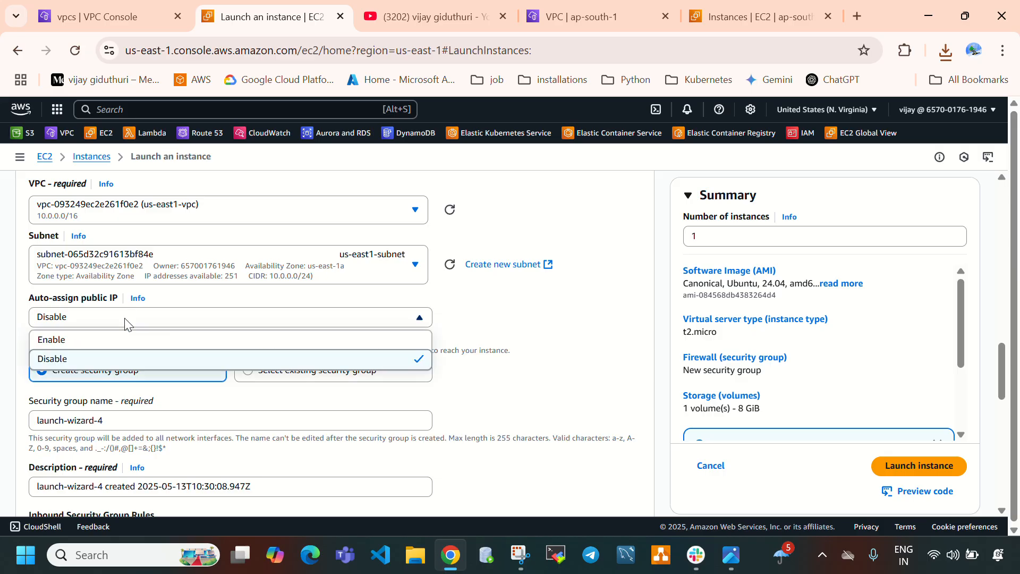
pyautogui.click(101, 340)
# Step: Set both the name and the description of the new security group to us-east1-sg
pyautogui.scroll(-3, 101, 340)
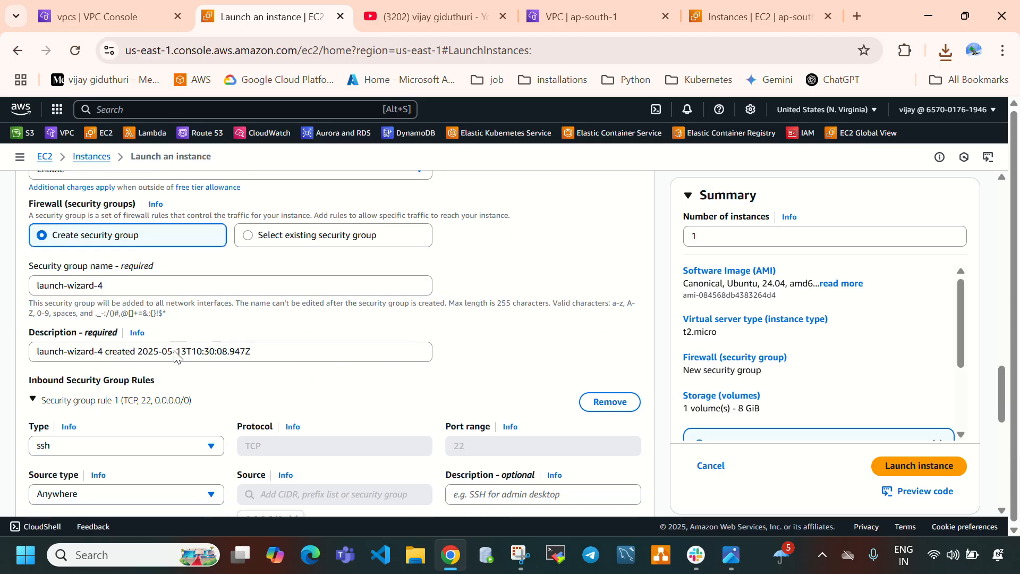
pyautogui.scroll(-1, 219, 315)
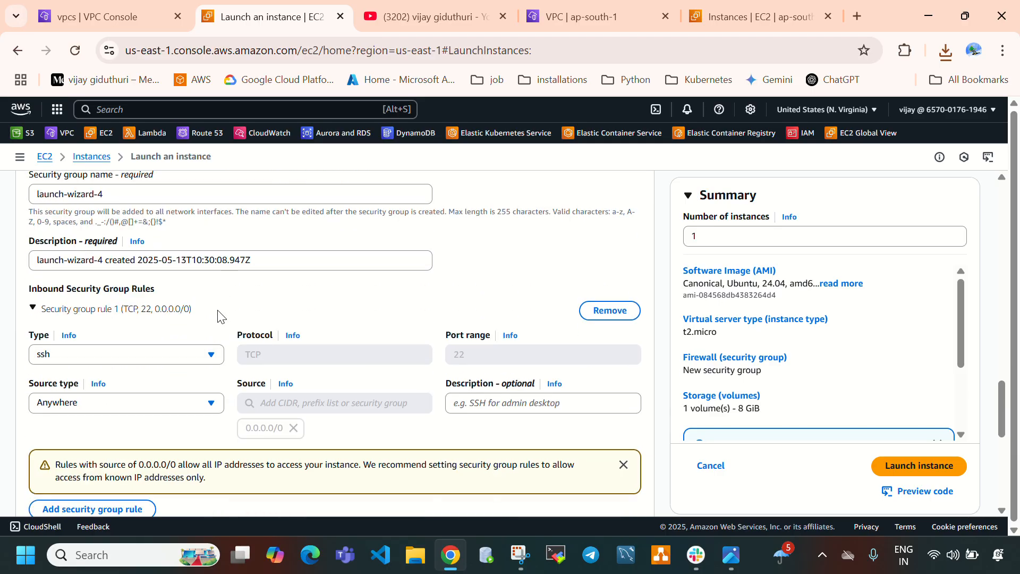
pyautogui.scroll(2, 219, 314)
pyautogui.moveTo(150, 273); pyautogui.dragTo(9, 271)
pyautogui.press('BackSpace')
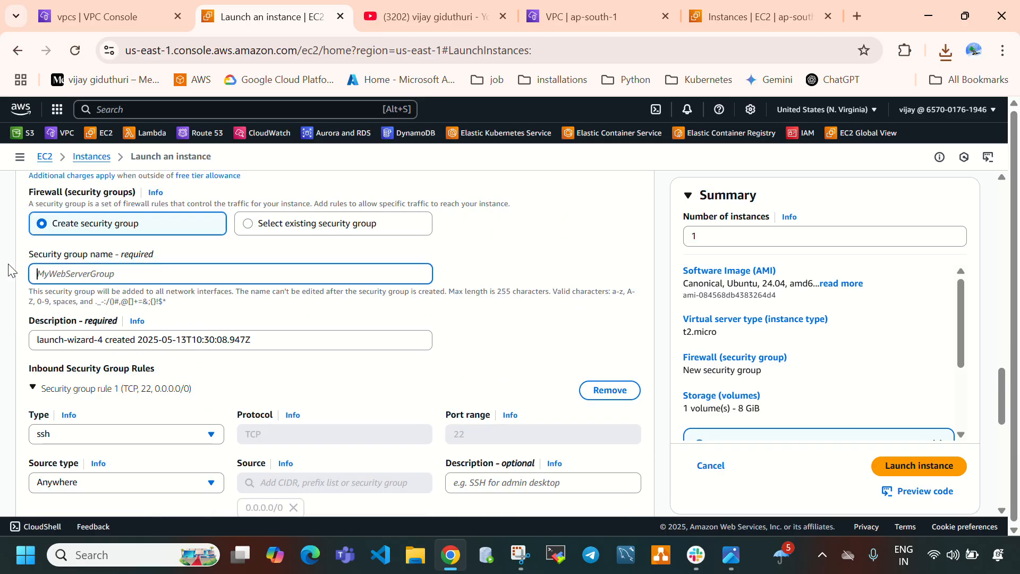
pyautogui.write('us-east1-sg')
pyautogui.moveTo(103, 277); pyautogui.dragTo(30, 279)
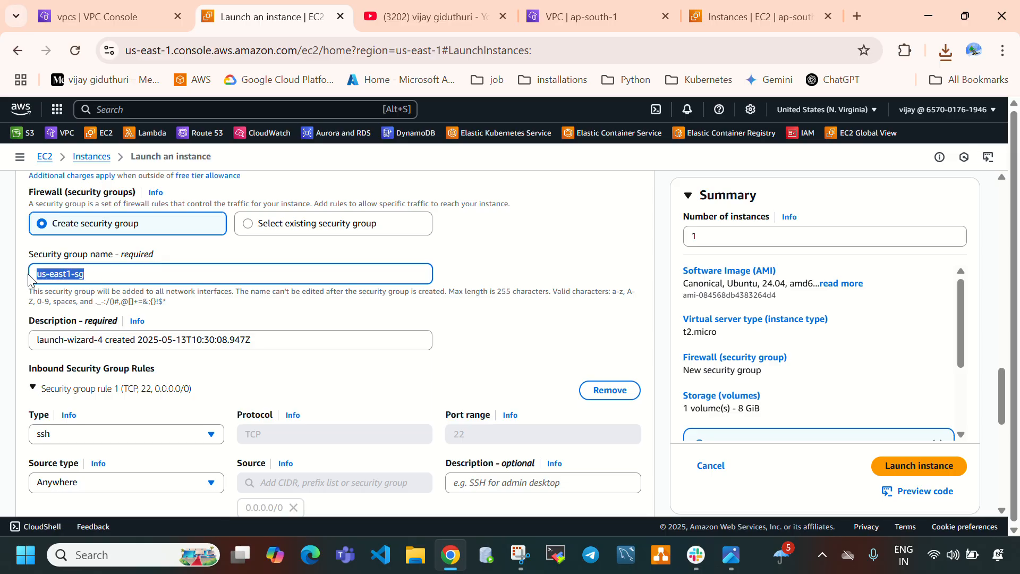
pyautogui.hotkey('ctrl', 'c')
pyautogui.moveTo(266, 339); pyautogui.dragTo(24, 340)
pyautogui.hotkey('ctrl', 'v')
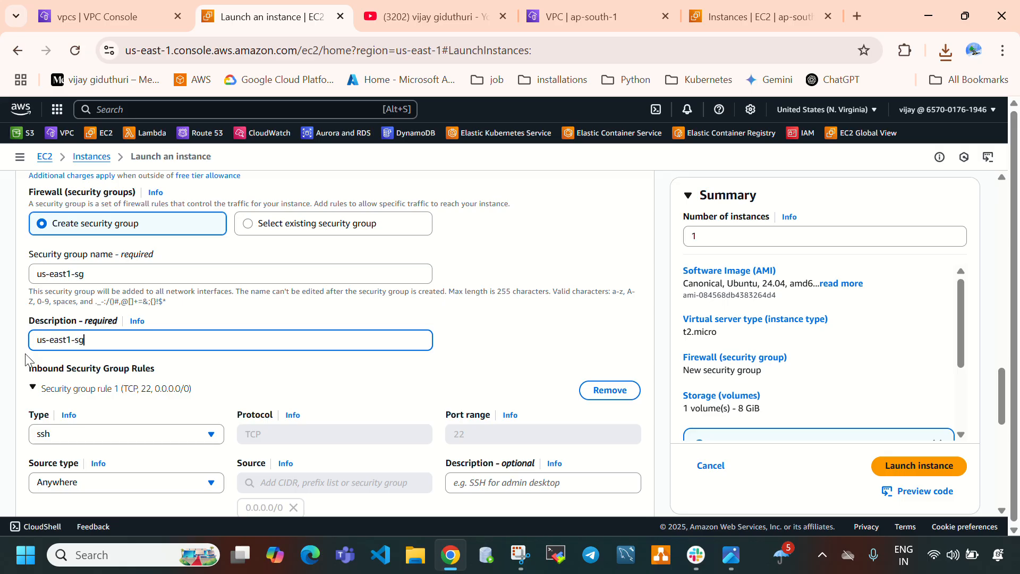
# Step: Add a second inbound security group rule of type Custom ICMP - IPv4 with source type Anywhere
pyautogui.scroll(-1, 121, 409)
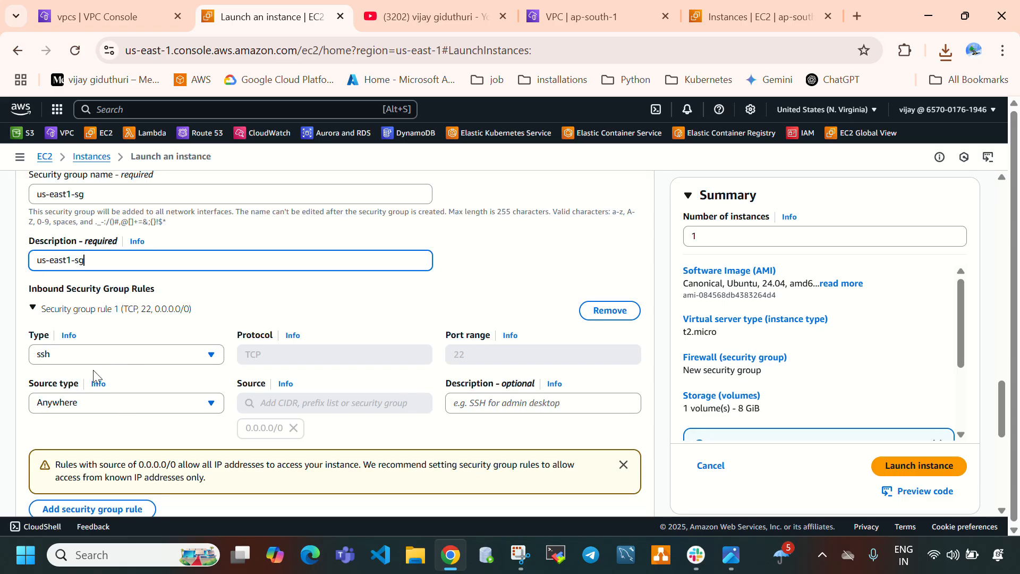
pyautogui.scroll(-3, 80, 364)
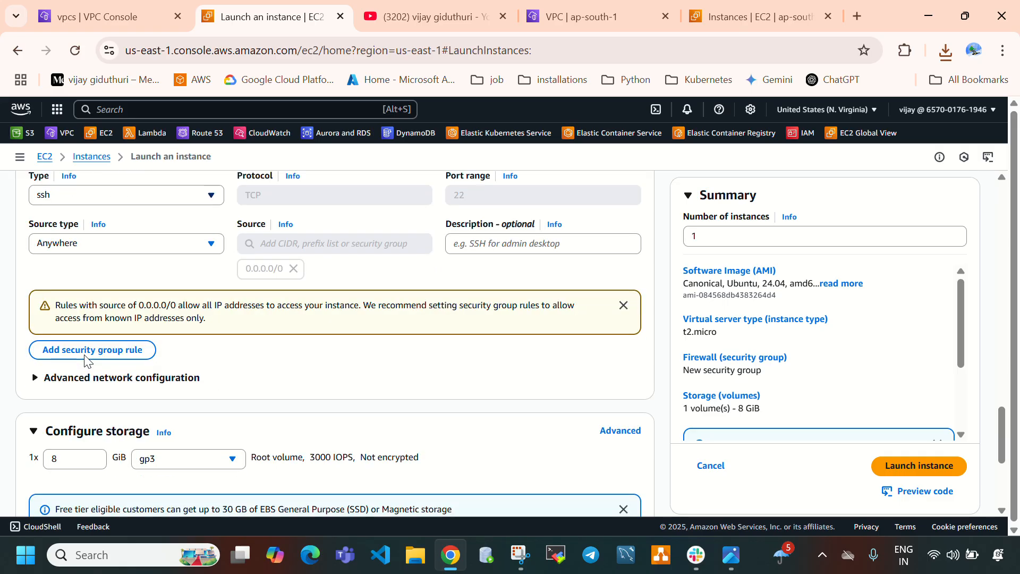
pyautogui.click(88, 351)
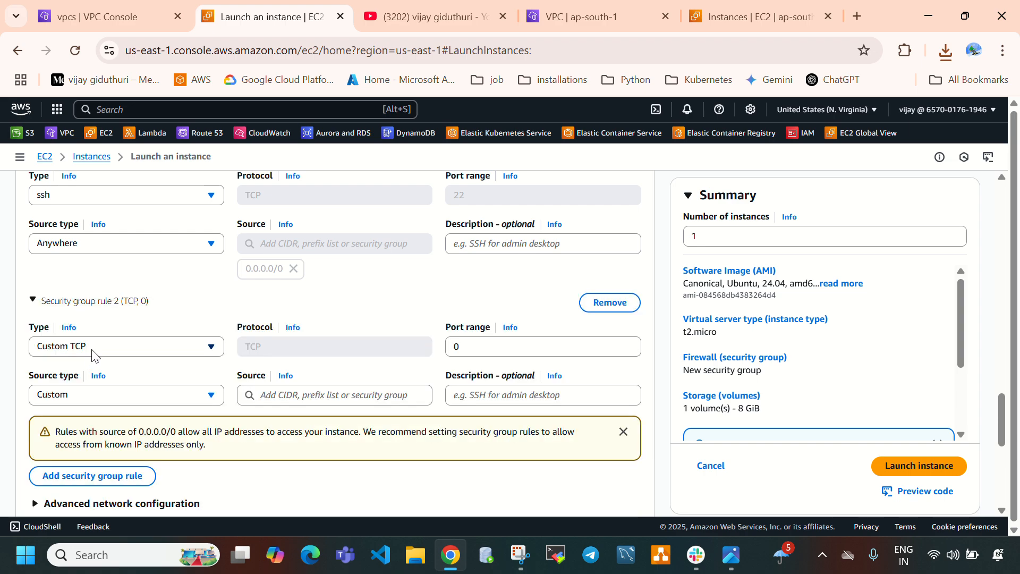
pyautogui.click(101, 345)
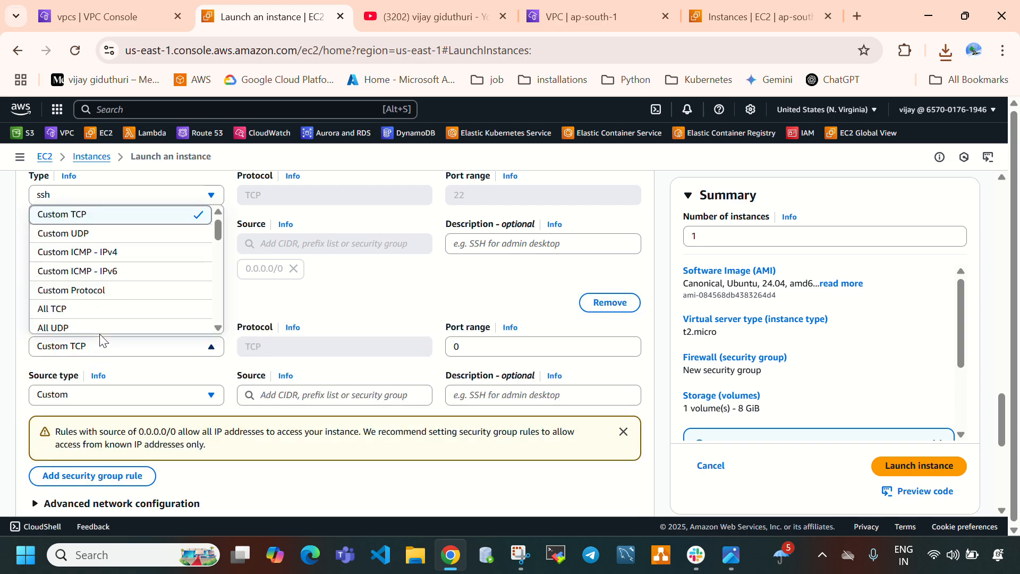
pyautogui.click(93, 257)
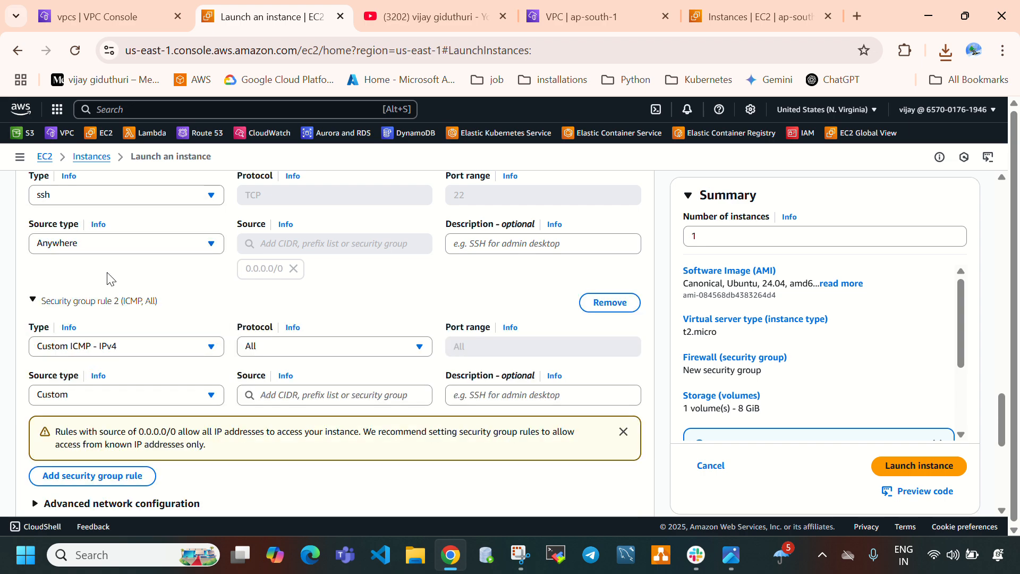
pyautogui.click(162, 395)
pyautogui.click(121, 422)
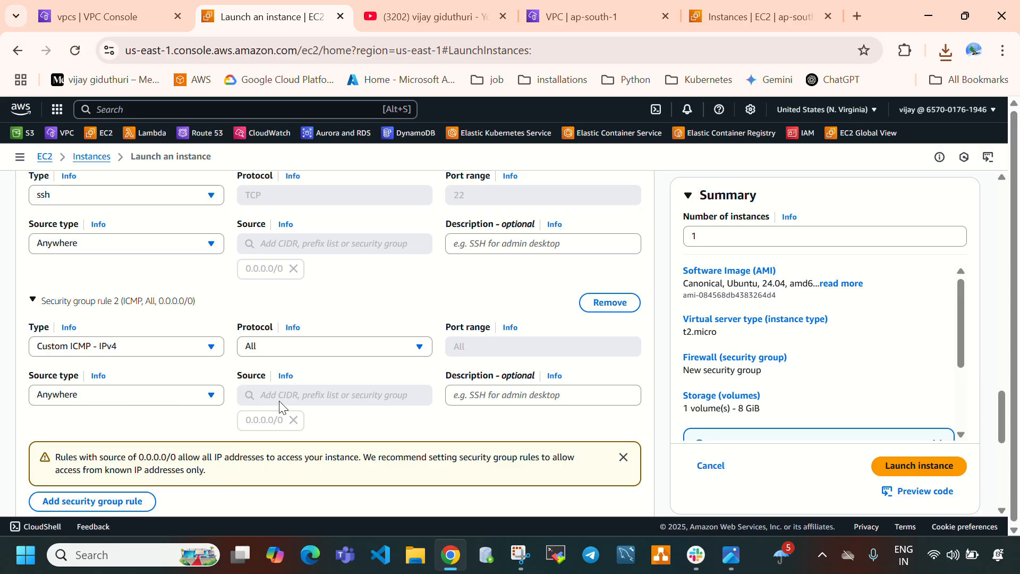
# Step: Launch the us-east-1 instance and check it in the refreshed instances list
pyautogui.scroll(-4, 276, 409)
pyautogui.scroll(-3, 213, 361)
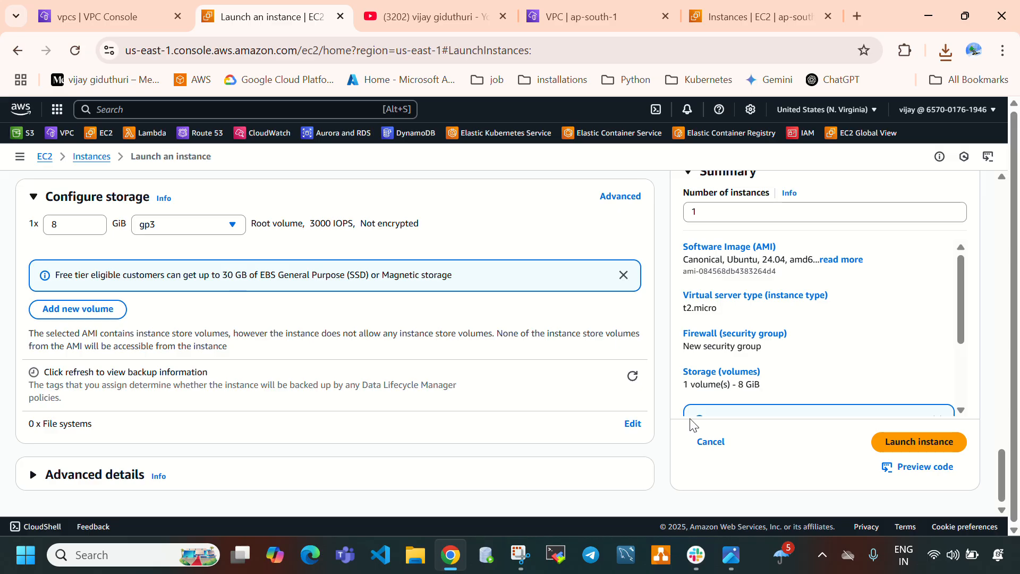
pyautogui.click(904, 442)
pyautogui.click(802, 109)
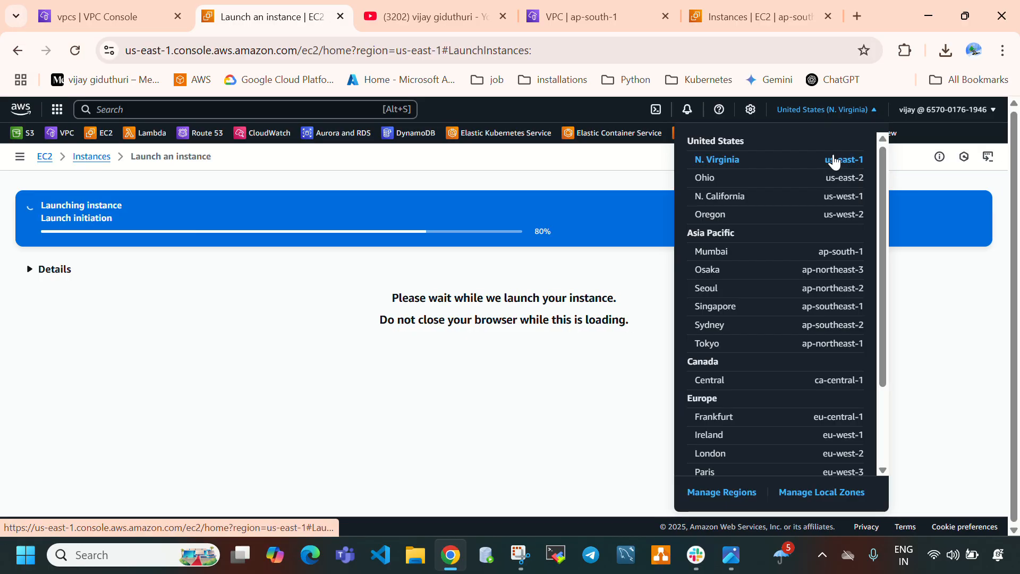
pyautogui.click(526, 155)
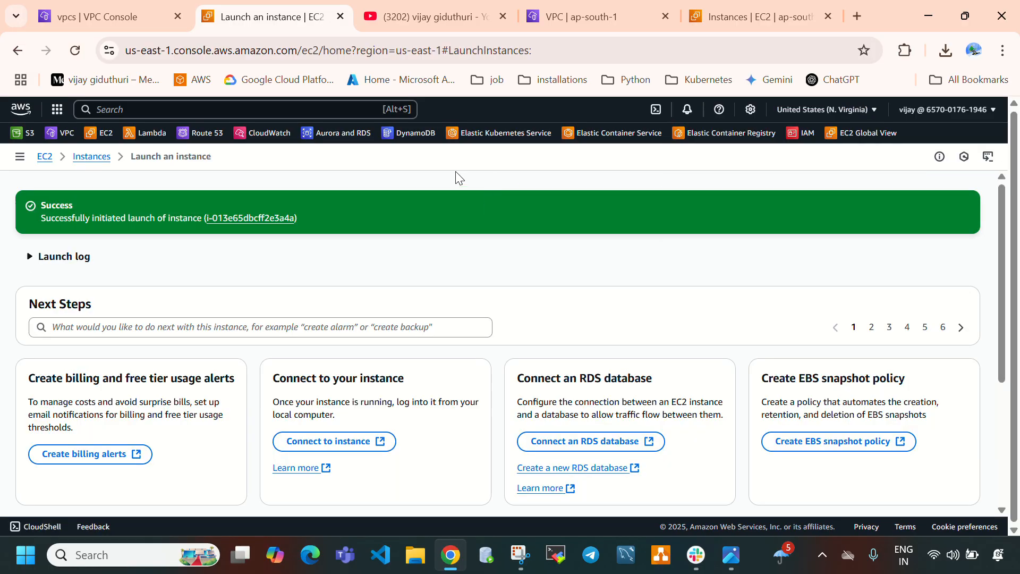
pyautogui.click(79, 157)
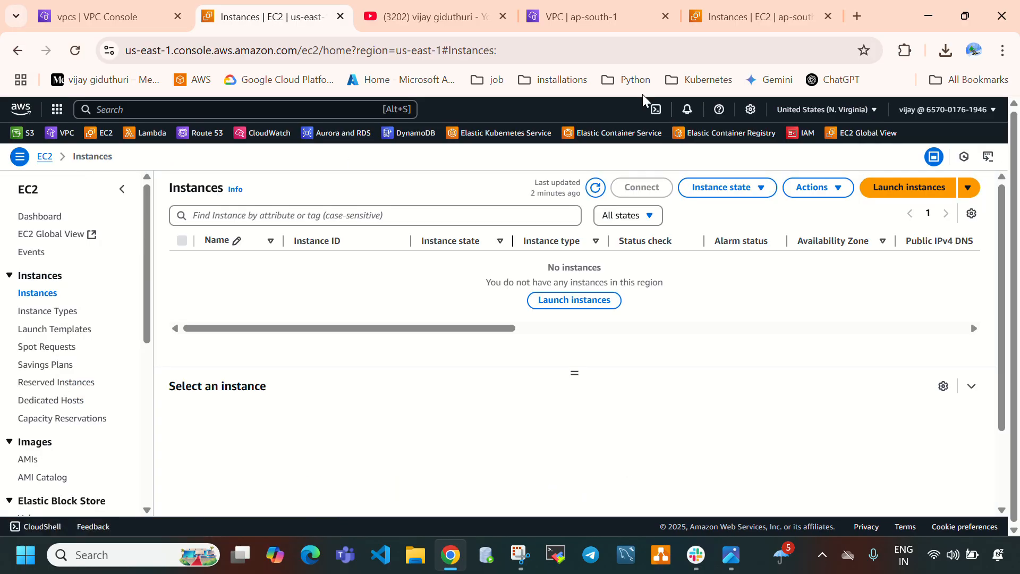
pyautogui.click(595, 187)
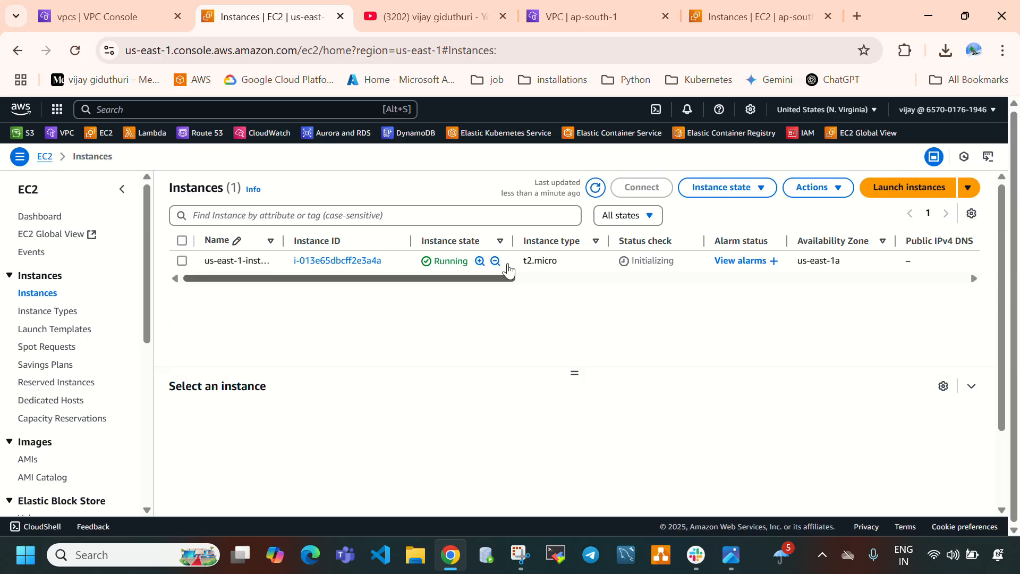
# Step: Start launching an EC2 instance in the ap-south-1 (Mumbai) console and name it ap-south1-instance
pyautogui.click(746, 14)
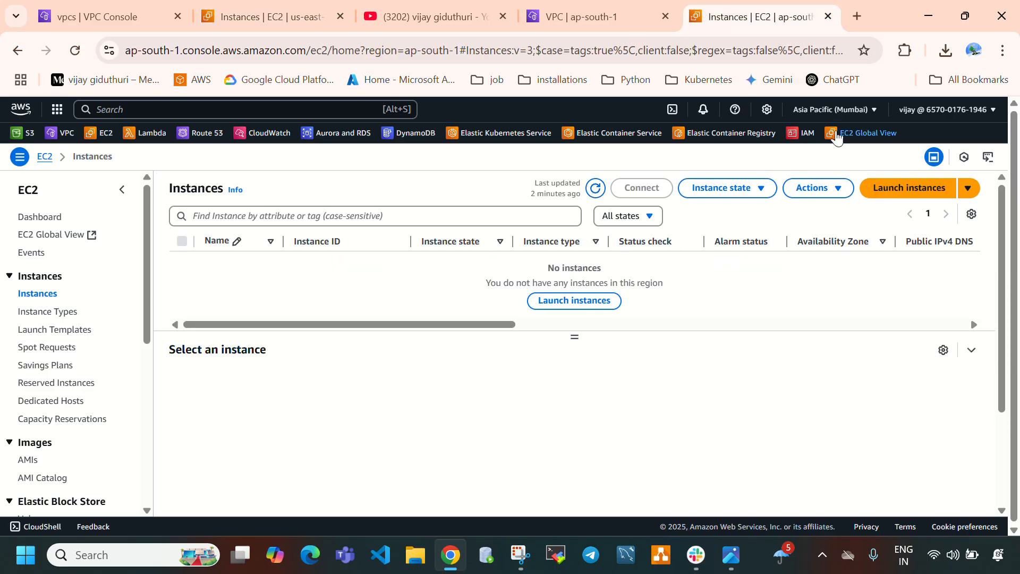
pyautogui.click(836, 110)
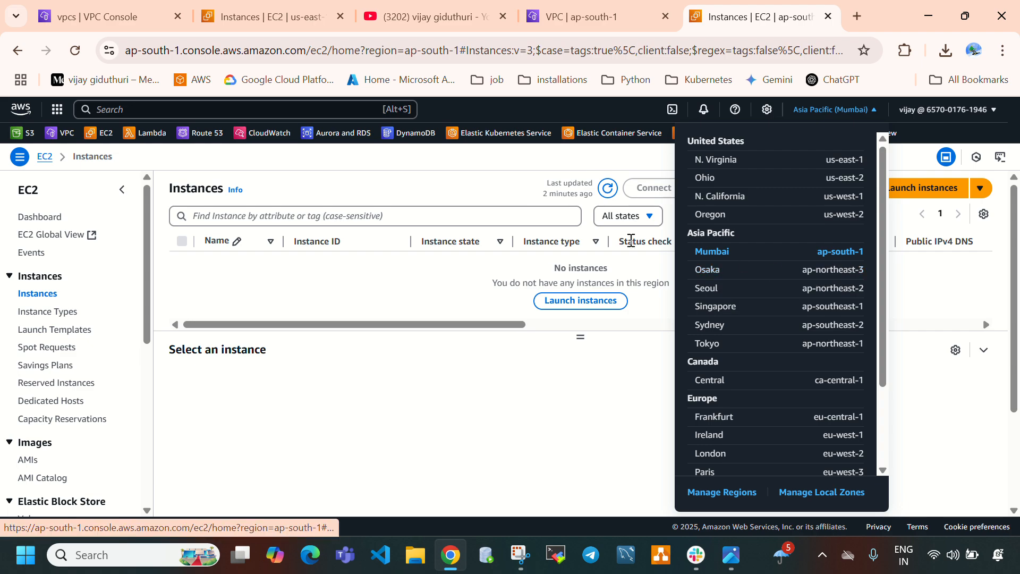
pyautogui.click(551, 200)
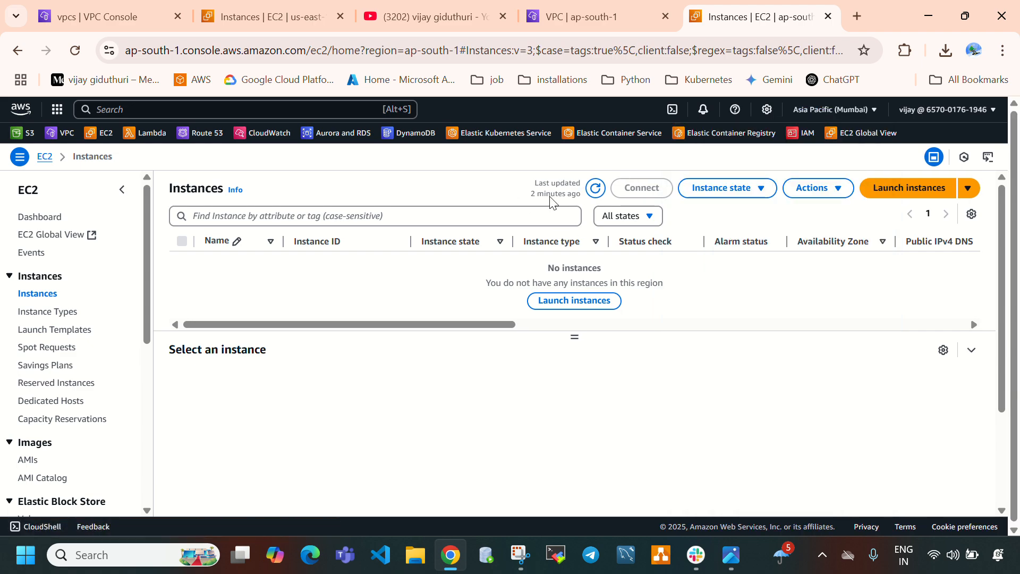
pyautogui.click(881, 195)
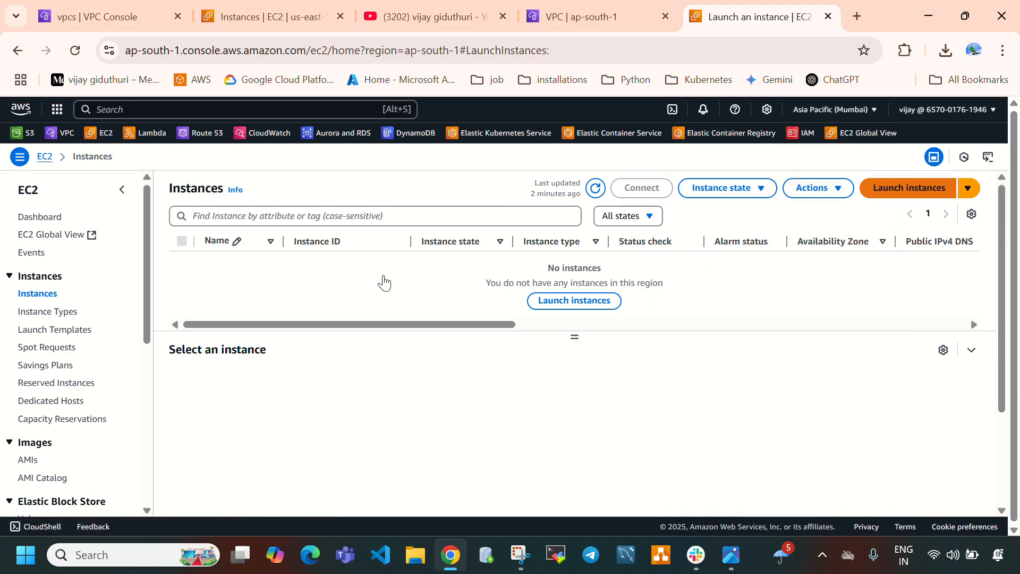
pyautogui.click(292, 287)
pyautogui.write('ap')
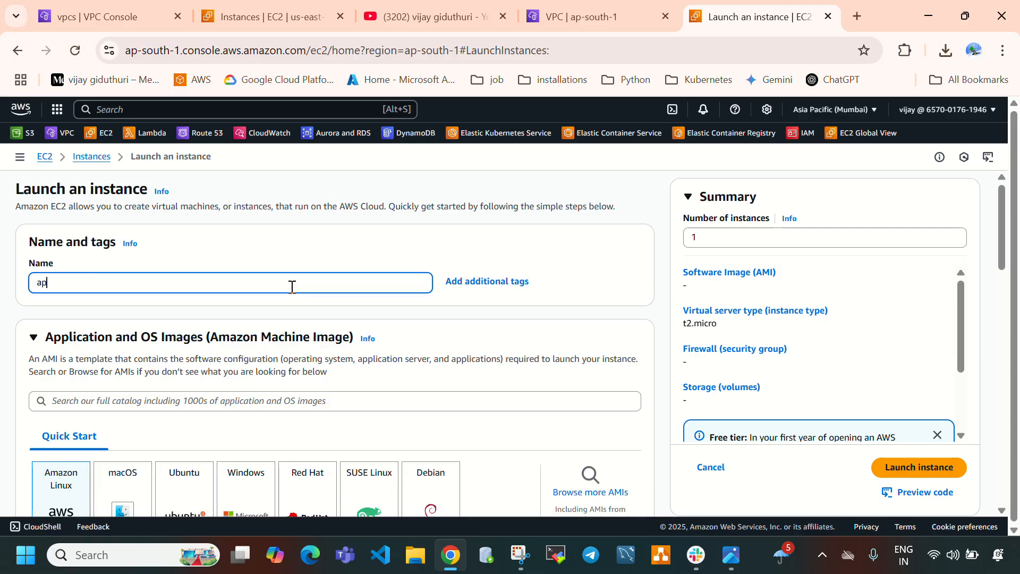
pyautogui.write('-south1')
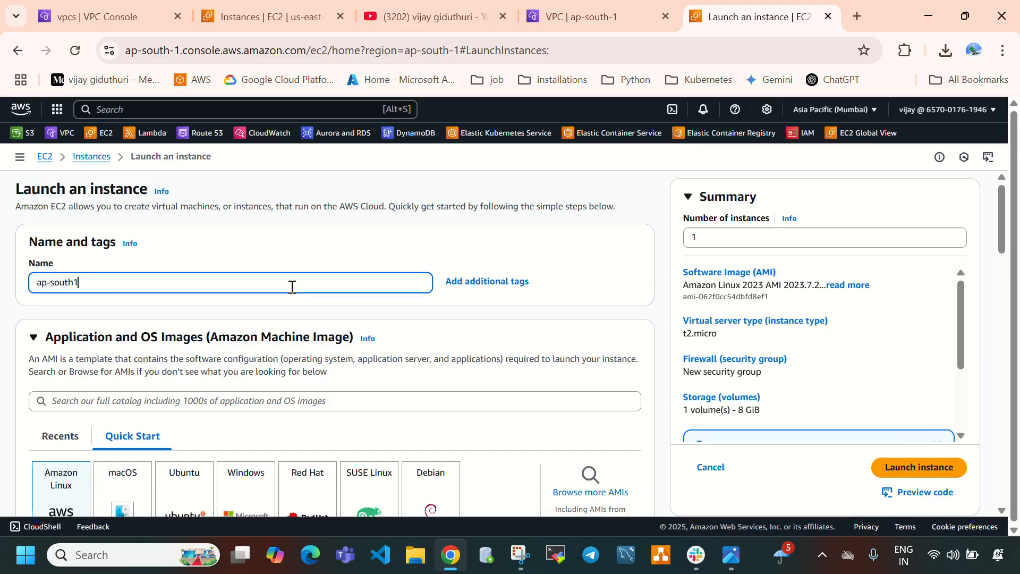
pyautogui.write('-instance')
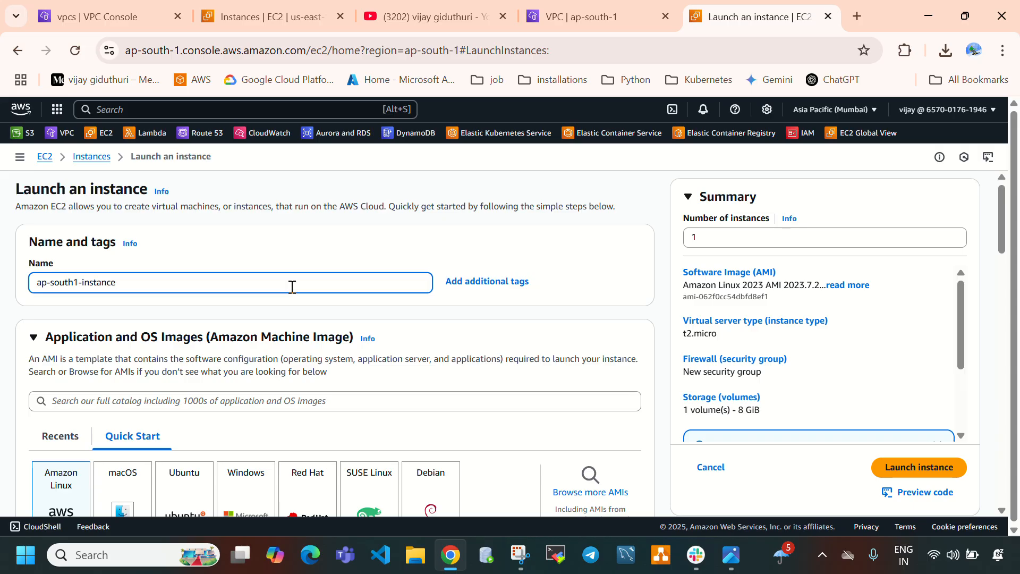
# Step: Select Ubuntu as the operating system image for the ap-south-1 instance
pyautogui.scroll(-3, 227, 360)
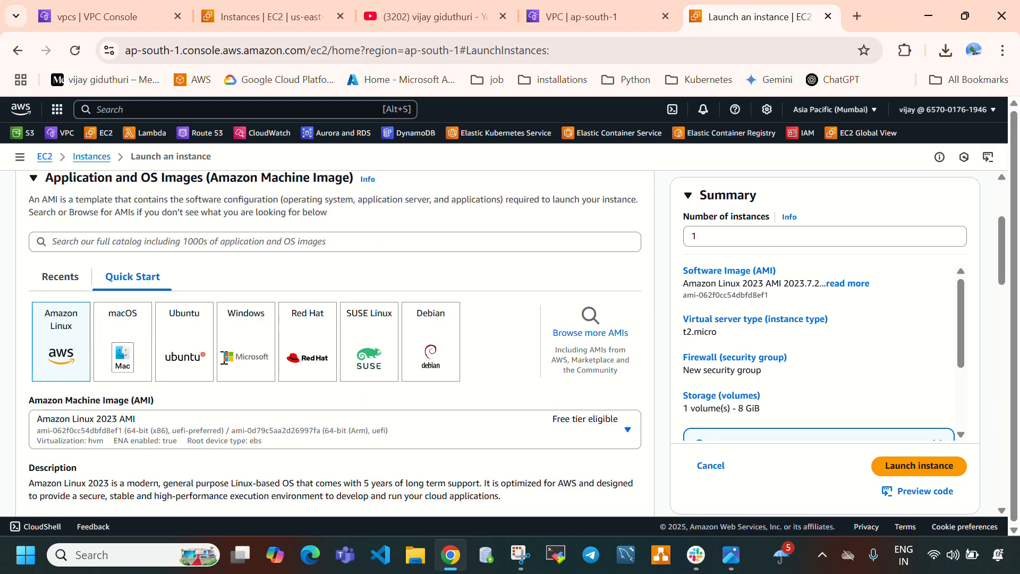
pyautogui.click(191, 353)
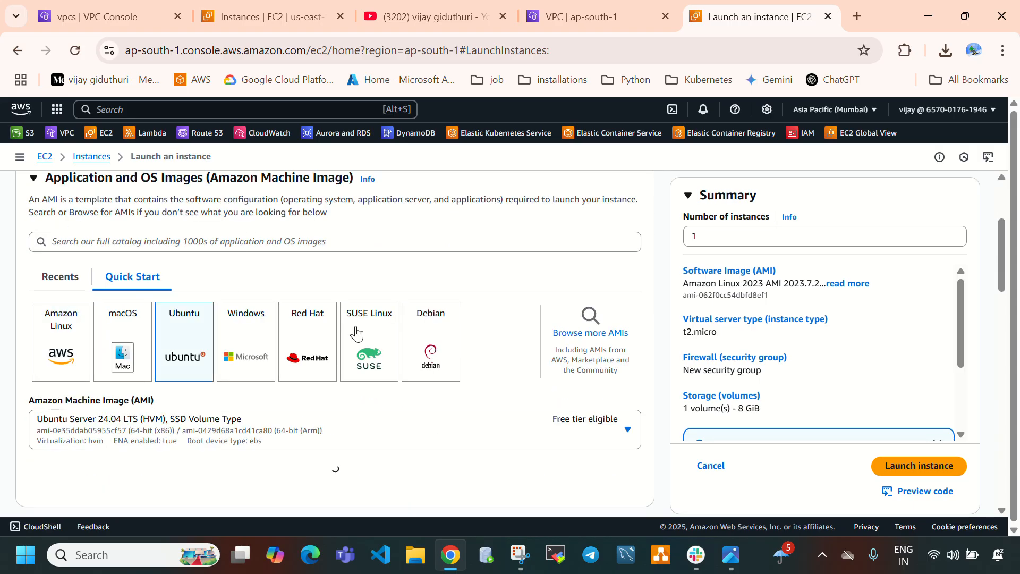
# Step: Create an RSA key pair named ap-south1-keypair in .pem format for the ap-south-1 instance
pyautogui.scroll(-4, 356, 333)
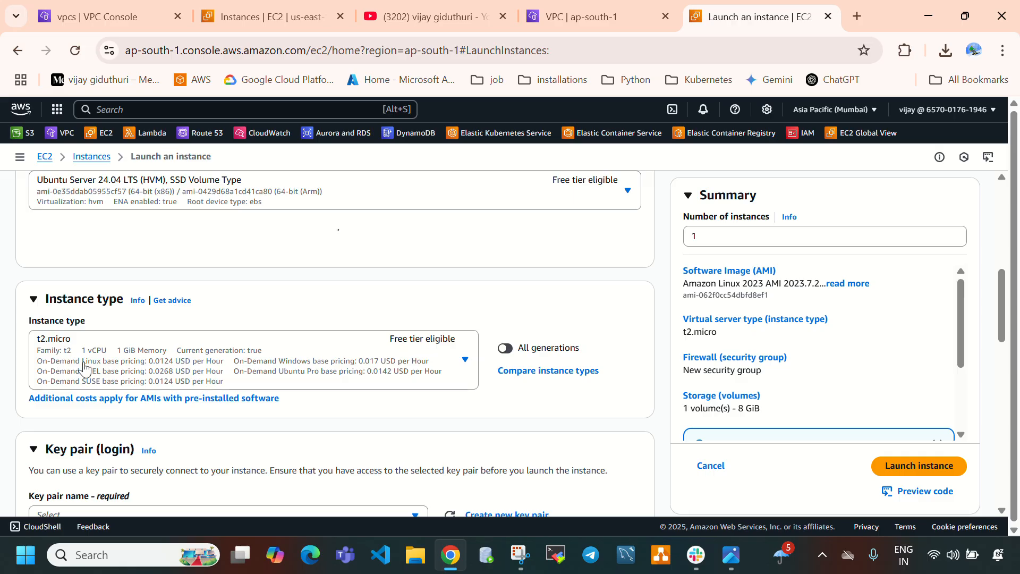
pyautogui.scroll(-4, 284, 353)
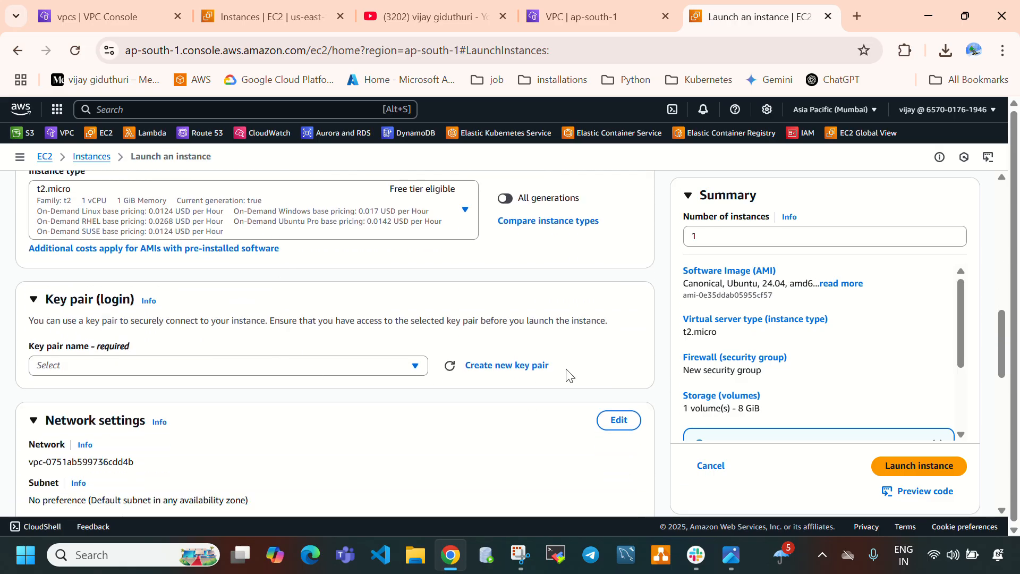
pyautogui.click(292, 367)
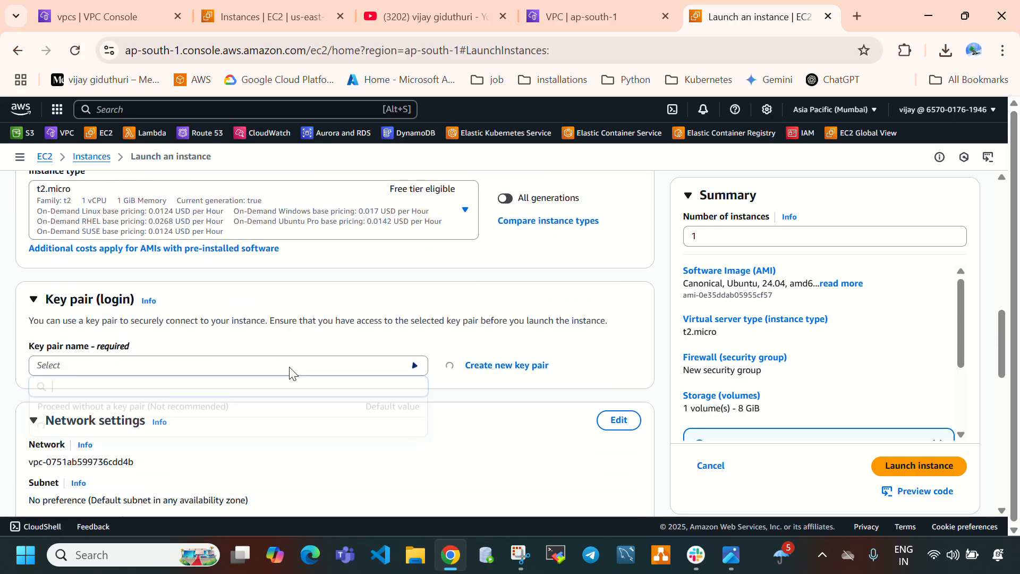
pyautogui.click(504, 378)
pyautogui.click(505, 366)
pyautogui.click(381, 251)
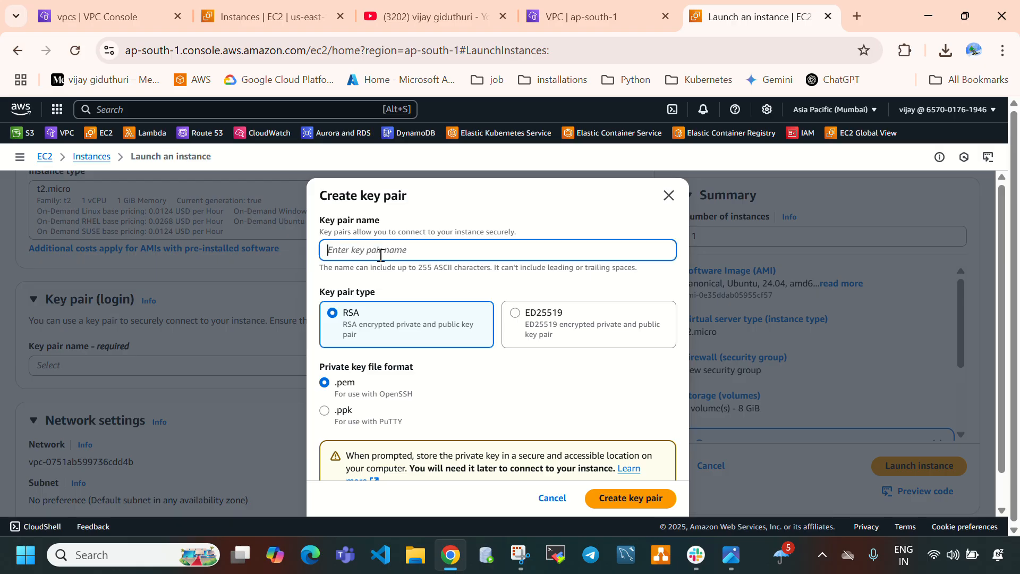
pyautogui.write('ap-south1-keypair')
pyautogui.scroll(-1, 487, 314)
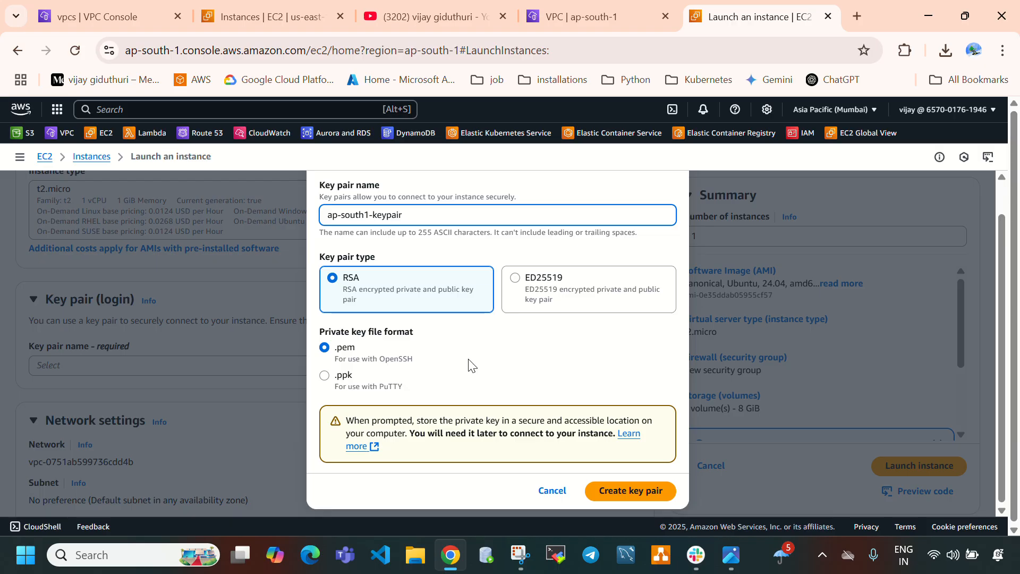
pyautogui.click(630, 493)
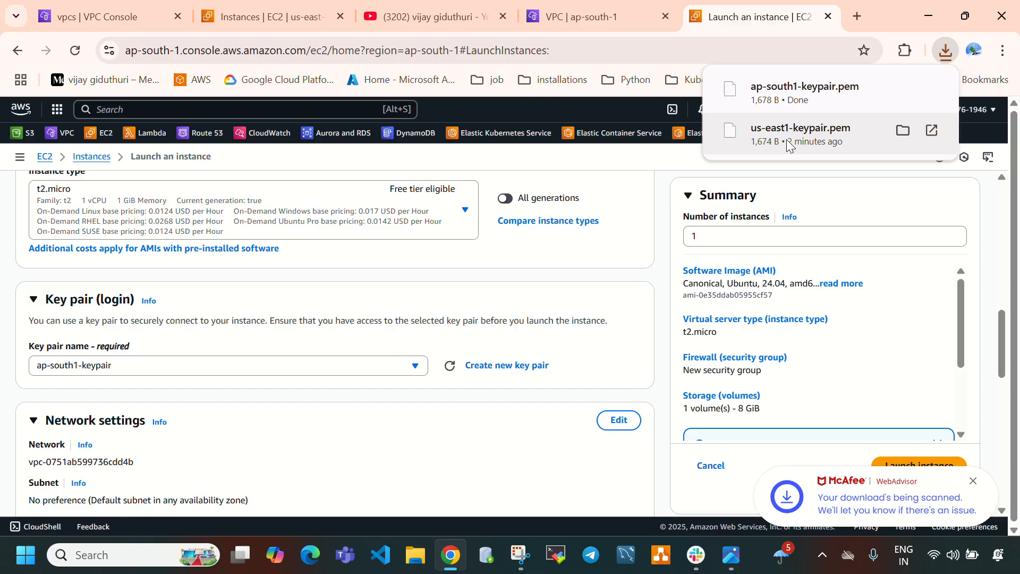
# Step: Edit the network settings to place the instance in ap-south-1-vpc with the ap-south-1-subnet subnet
pyautogui.scroll(-3, 420, 426)
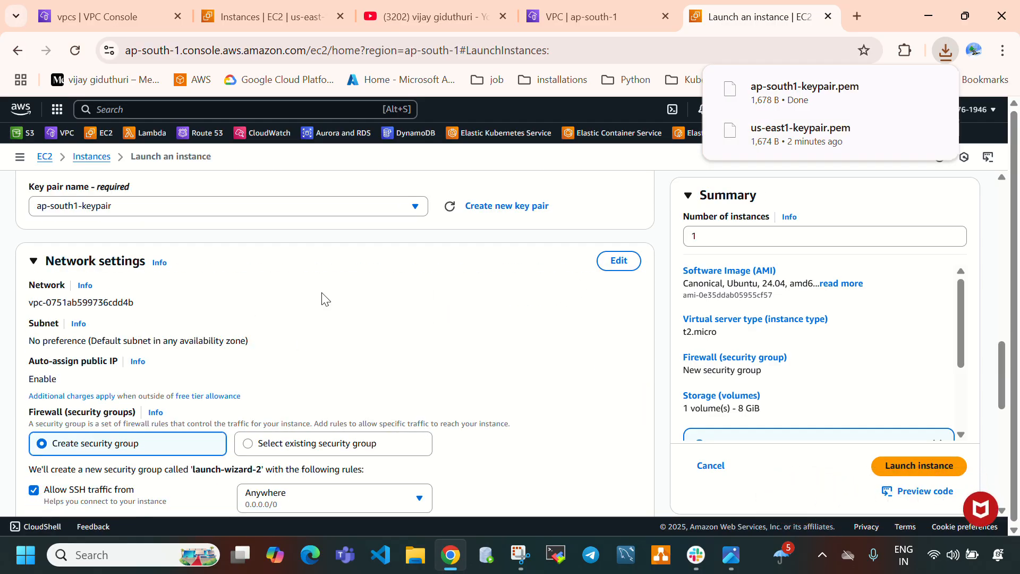
pyautogui.click(626, 267)
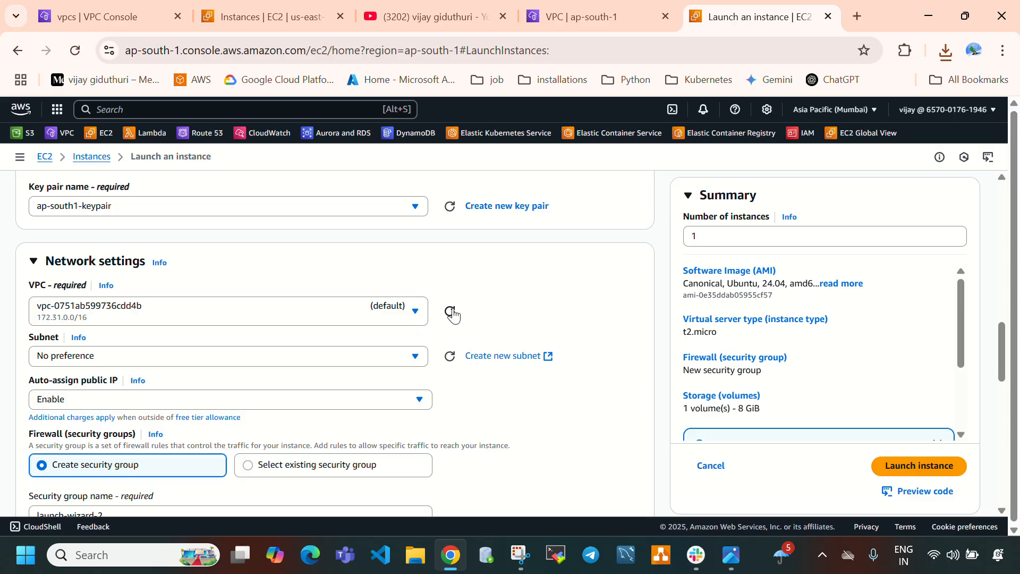
pyautogui.click(345, 311)
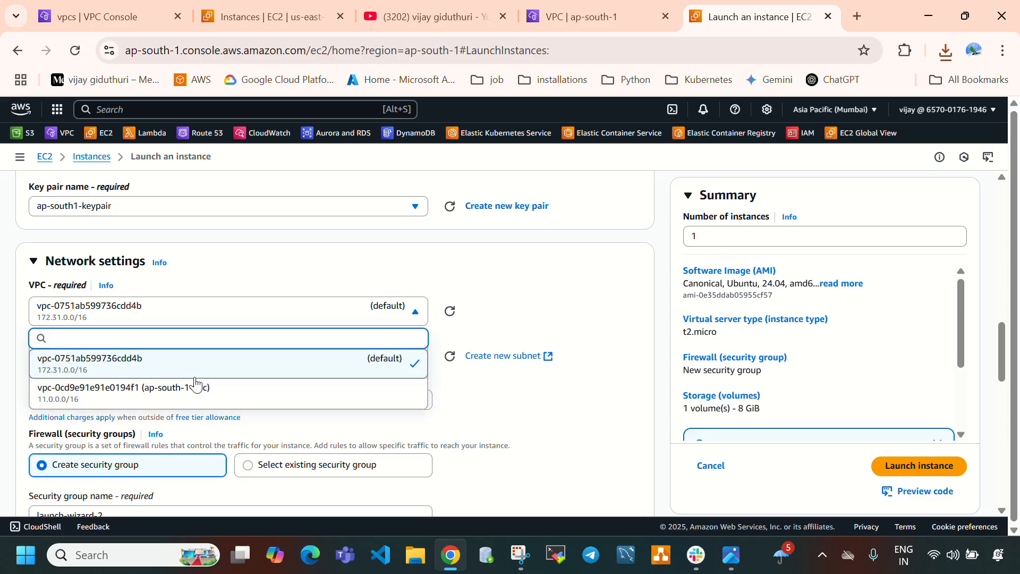
pyautogui.click(173, 401)
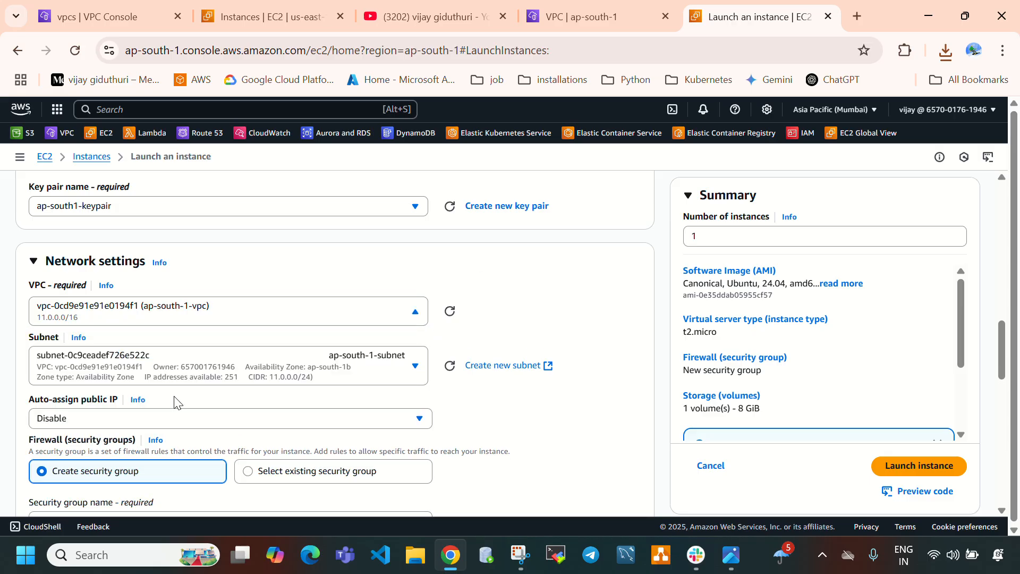
pyautogui.click(305, 371)
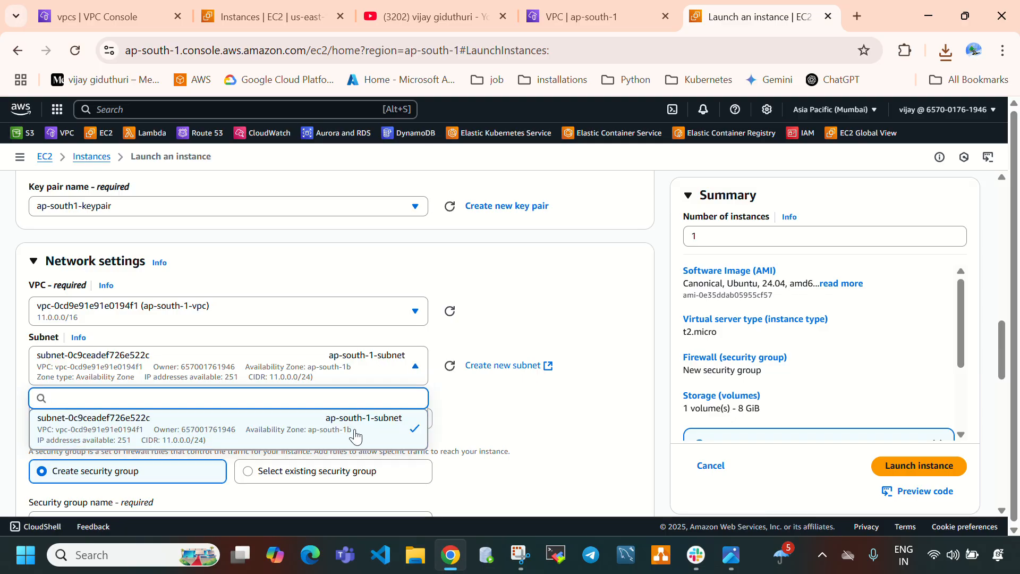
pyautogui.click(526, 311)
# Step: Enable auto-assign public IP for the ap-south-1 instance
pyautogui.scroll(-1, 526, 311)
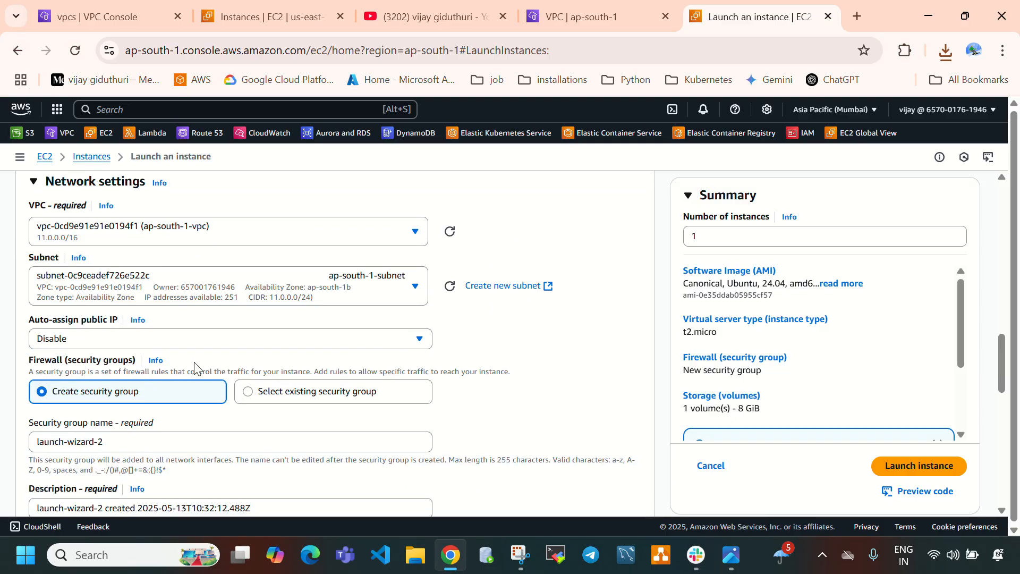
pyautogui.click(112, 339)
pyautogui.click(99, 361)
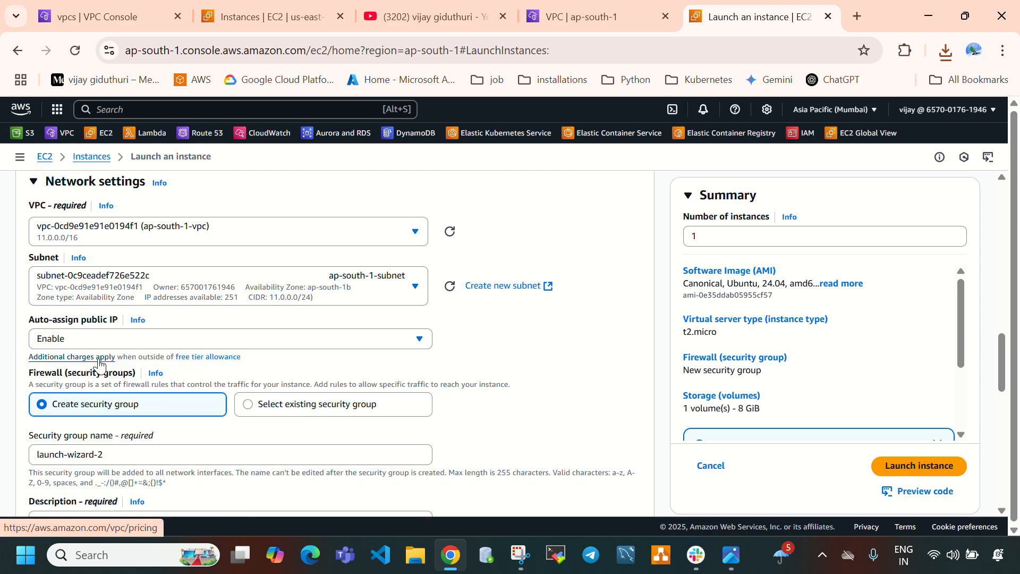
# Step: Set both the name and the description of the new security group to ap-south1-sg
pyautogui.scroll(-3, 99, 365)
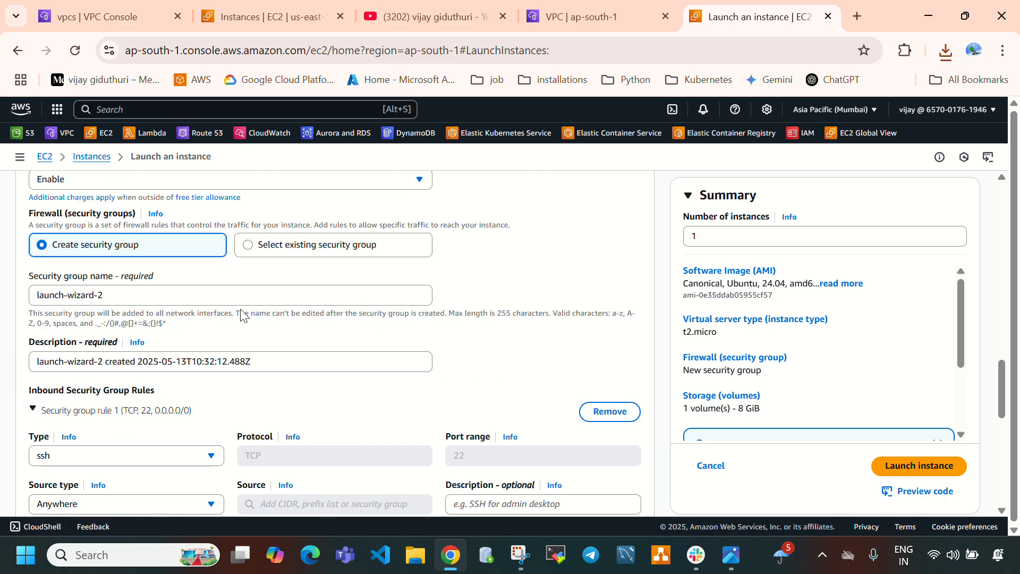
pyautogui.moveTo(106, 295); pyautogui.dragTo(19, 295)
pyautogui.press('BackSpace')
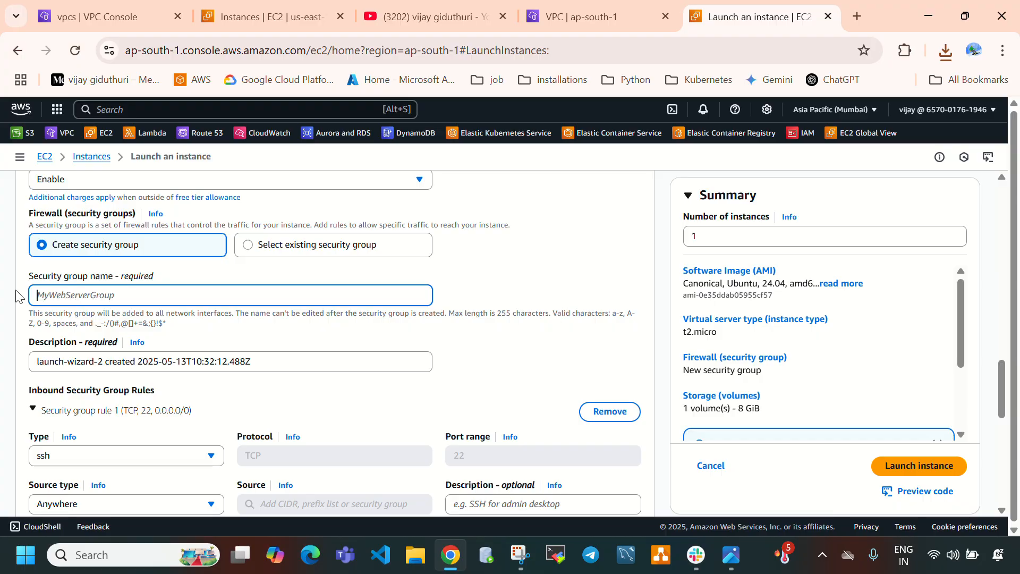
pyautogui.write('ap-south1-sg')
pyautogui.moveTo(104, 298); pyautogui.dragTo(35, 287)
pyautogui.hotkey('ctrl', 'c')
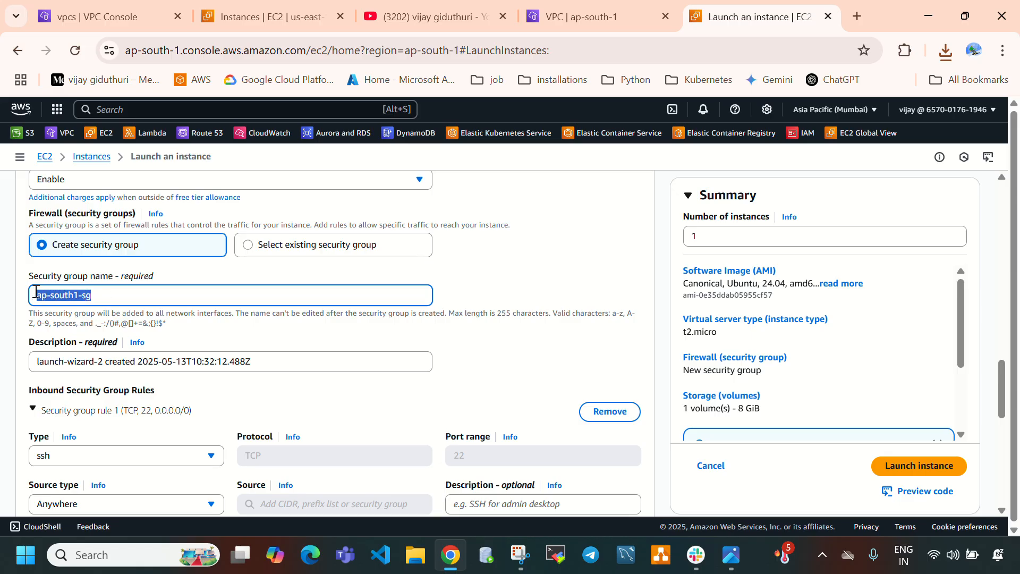
pyautogui.moveTo(297, 361); pyautogui.dragTo(0, 366)
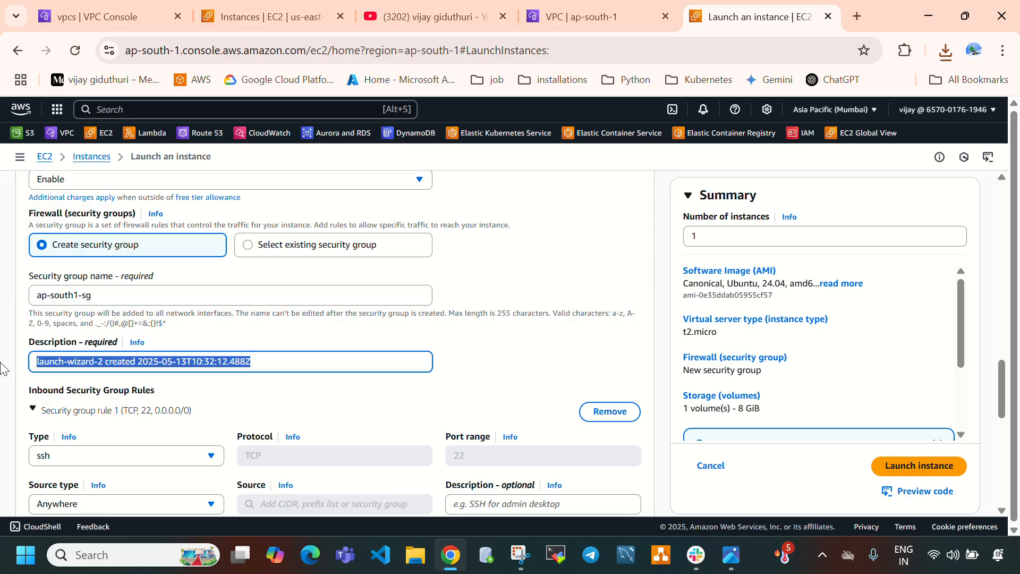
pyautogui.hotkey('ctrl', 'v')
# Step: Add a second inbound rule of type Custom ICMP - IPv4 with source type Anywhere to ap-south1-sg
pyautogui.scroll(-2, 80, 377)
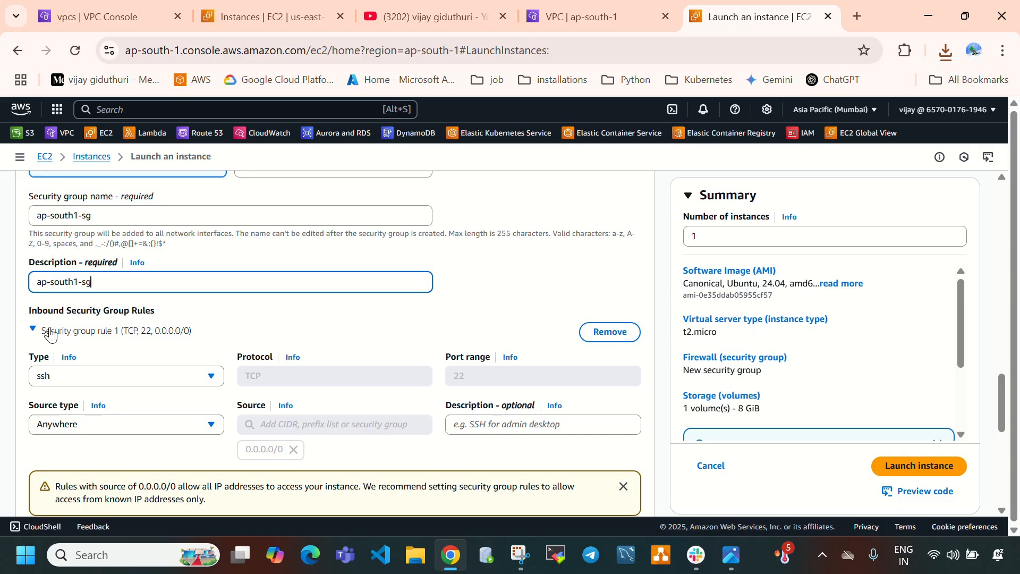
pyautogui.scroll(-3, 112, 321)
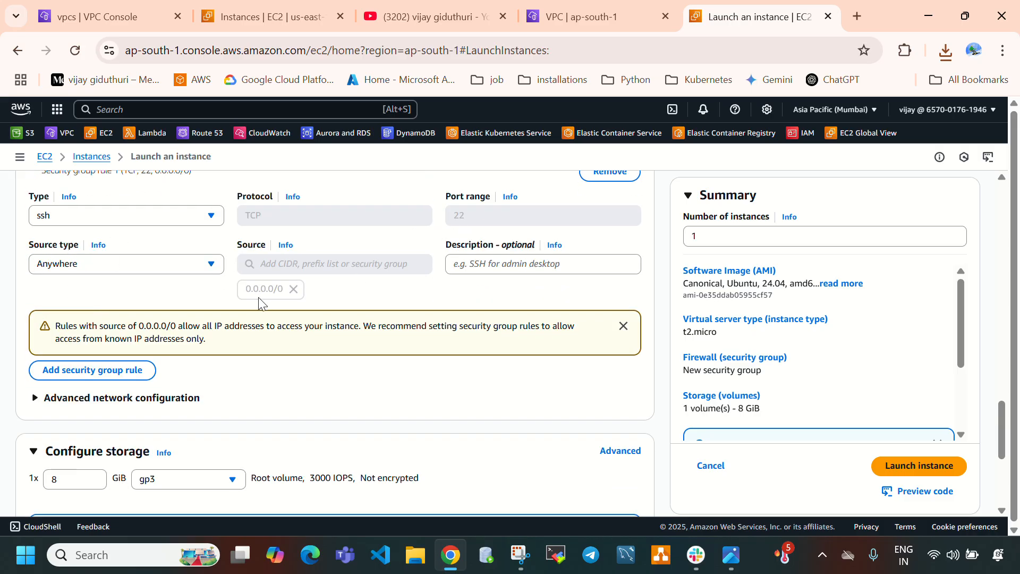
pyautogui.scroll(-2, 258, 303)
pyautogui.click(75, 295)
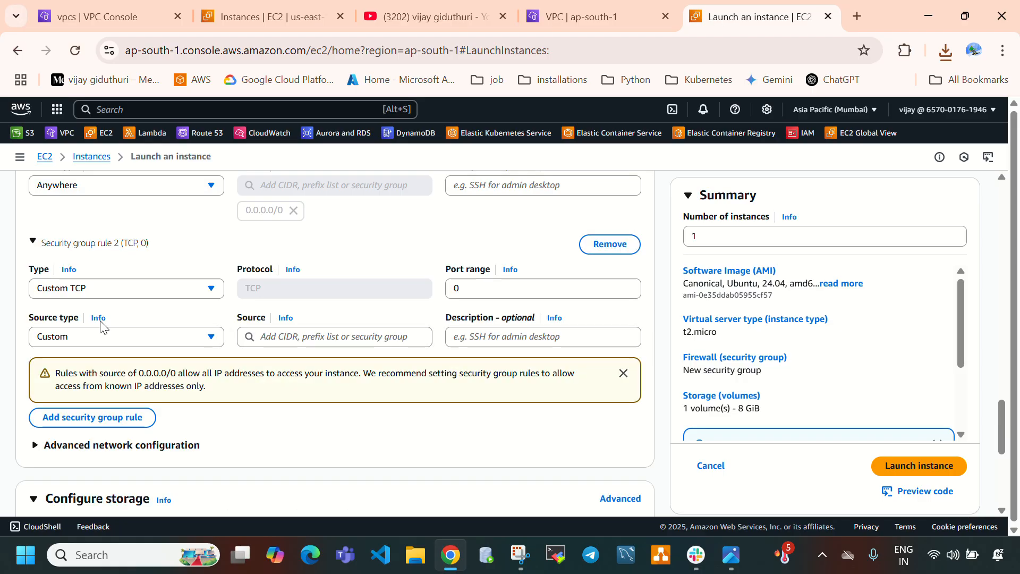
pyautogui.click(123, 289)
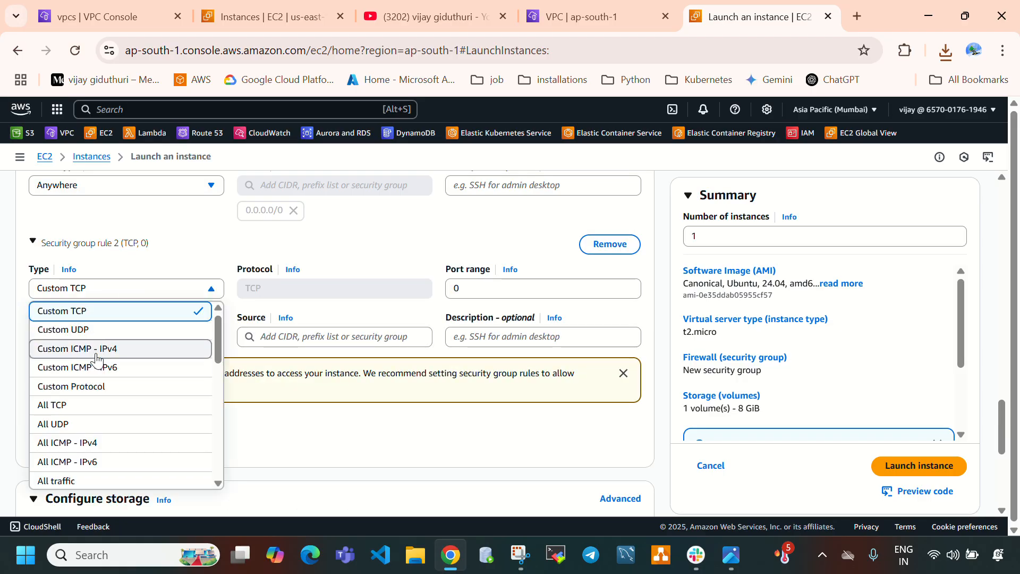
pyautogui.click(96, 350)
pyautogui.click(144, 337)
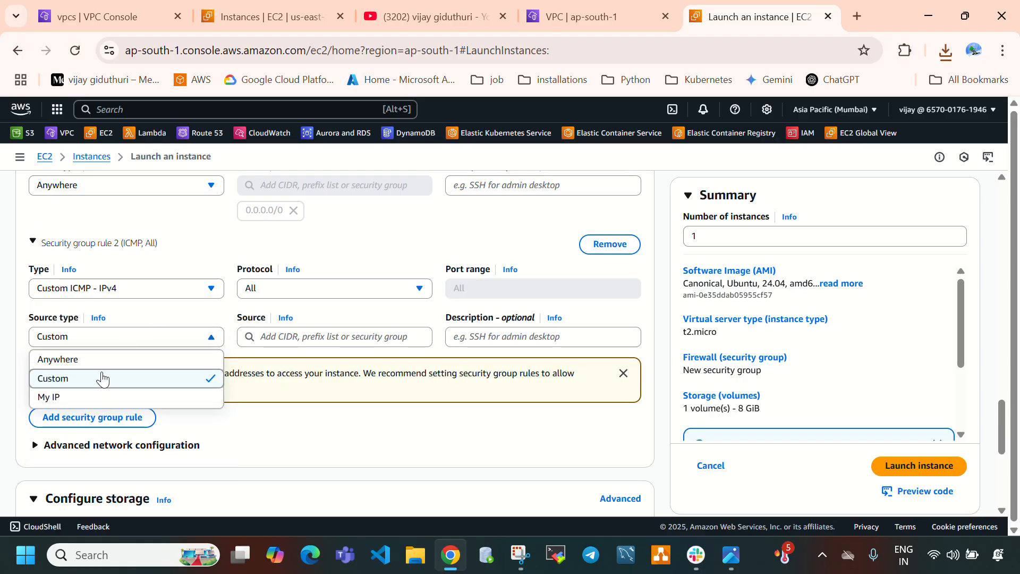
pyautogui.click(98, 359)
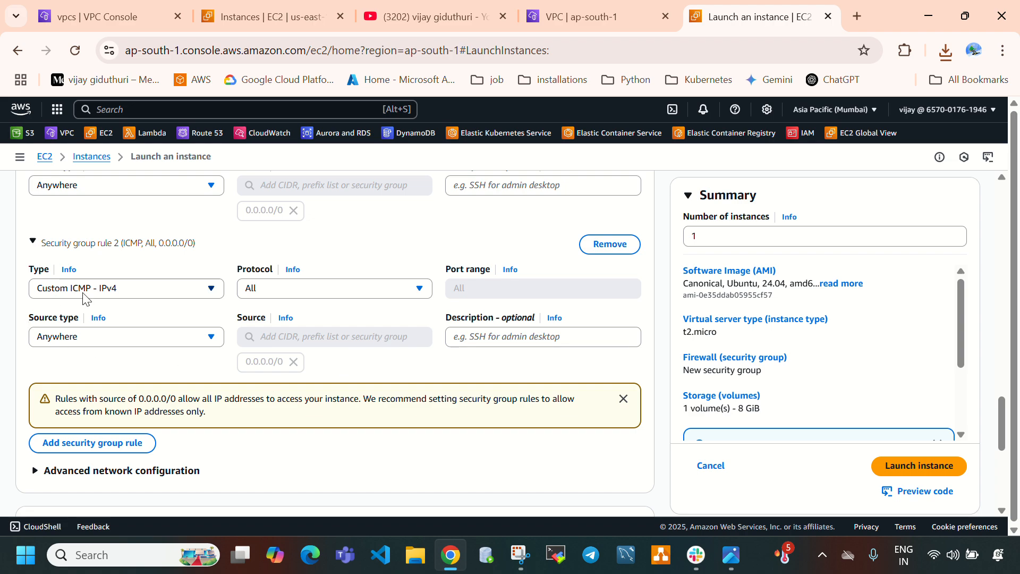
# Step: Launch the ap-south-1 instance with the default storage and open the Mumbai instances list
pyautogui.scroll(-5, 258, 376)
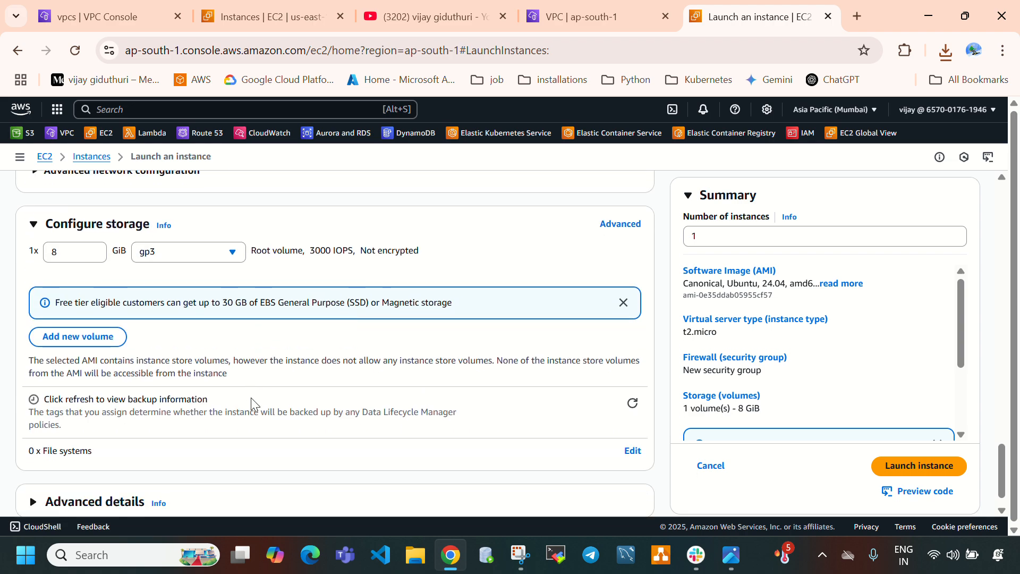
pyautogui.scroll(-1, 254, 405)
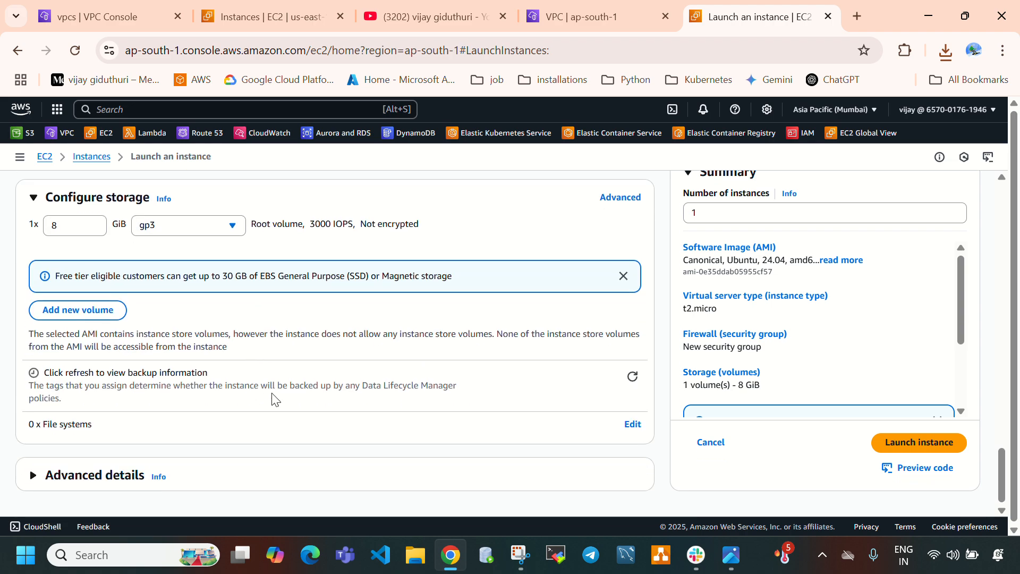
pyautogui.click(897, 443)
pyautogui.click(732, 554)
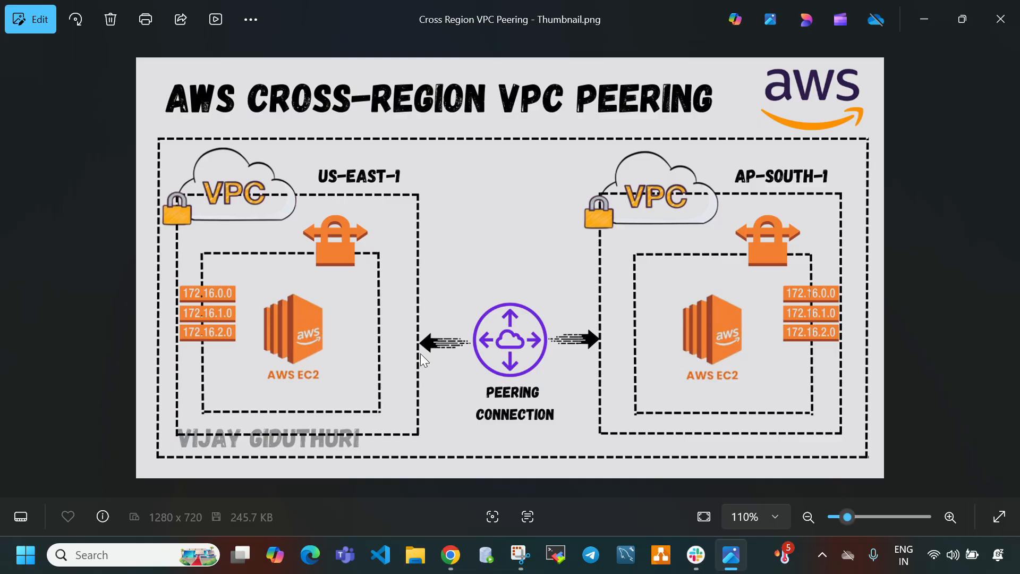
pyautogui.click(732, 555)
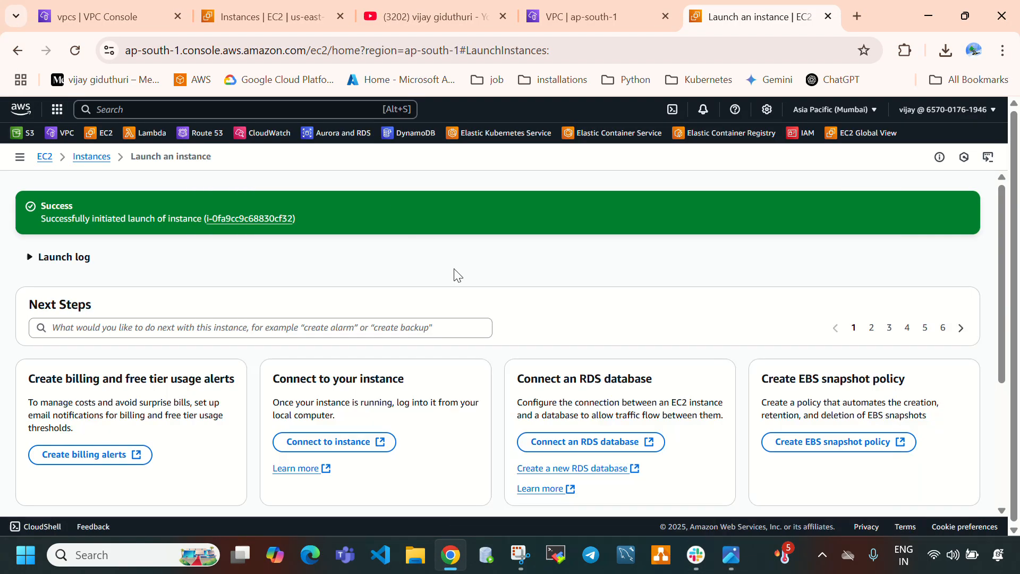
pyautogui.click(93, 158)
# Step: Switch to the us-east-1 instances list, select us-east-1-instance and enlarge its details view
pyautogui.click(266, 16)
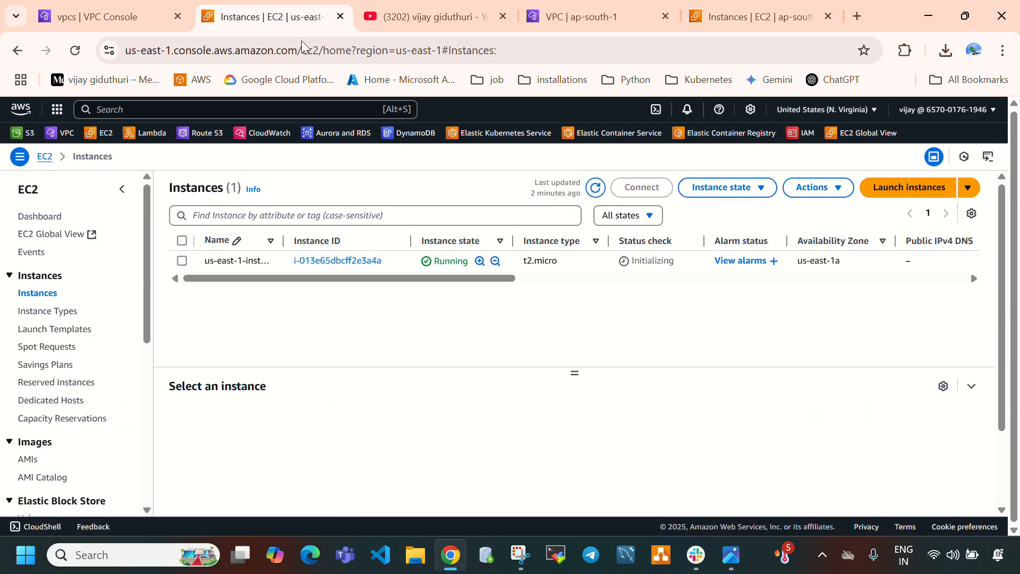
pyautogui.click(817, 112)
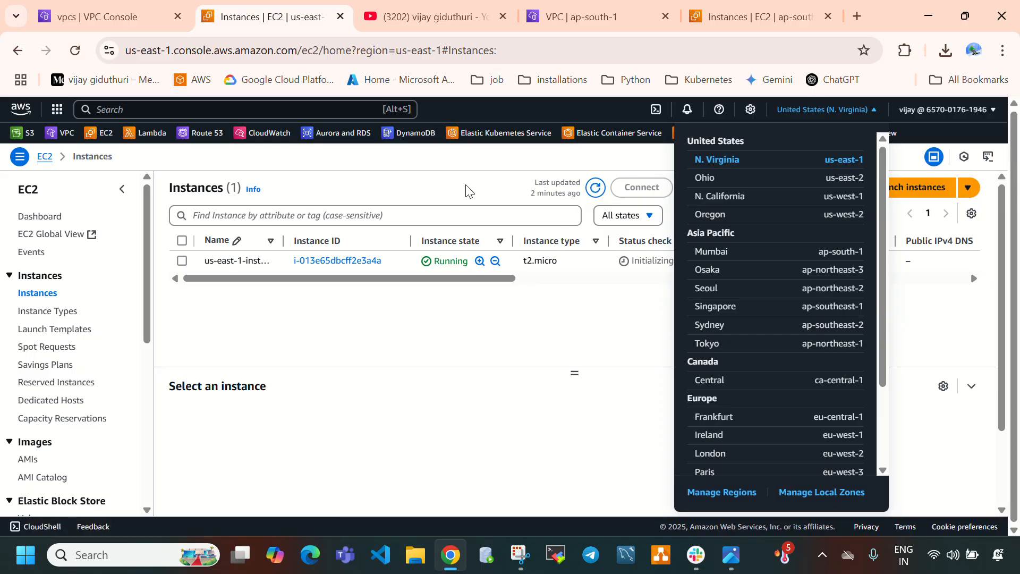
pyautogui.click(431, 198)
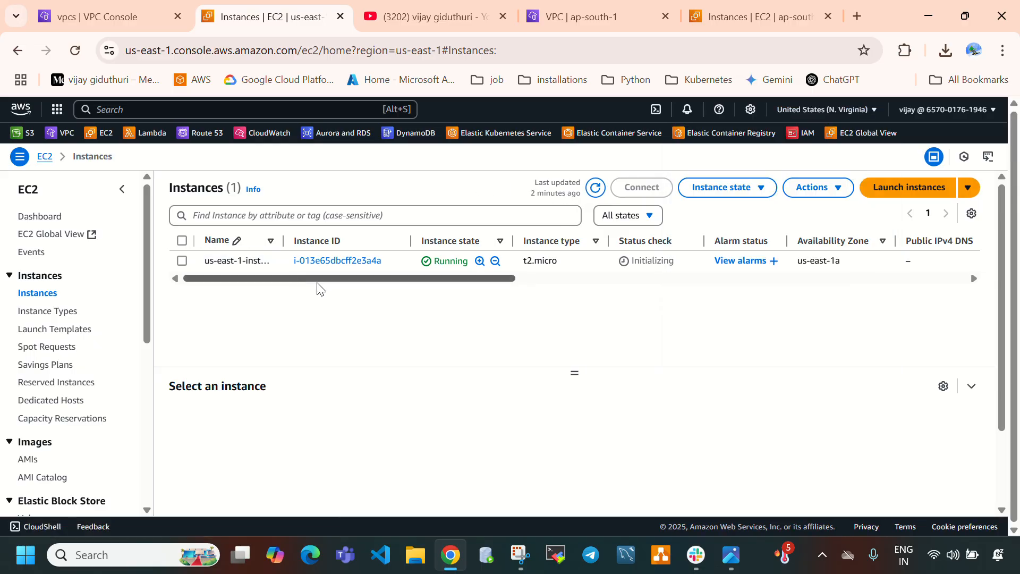
pyautogui.click(186, 265)
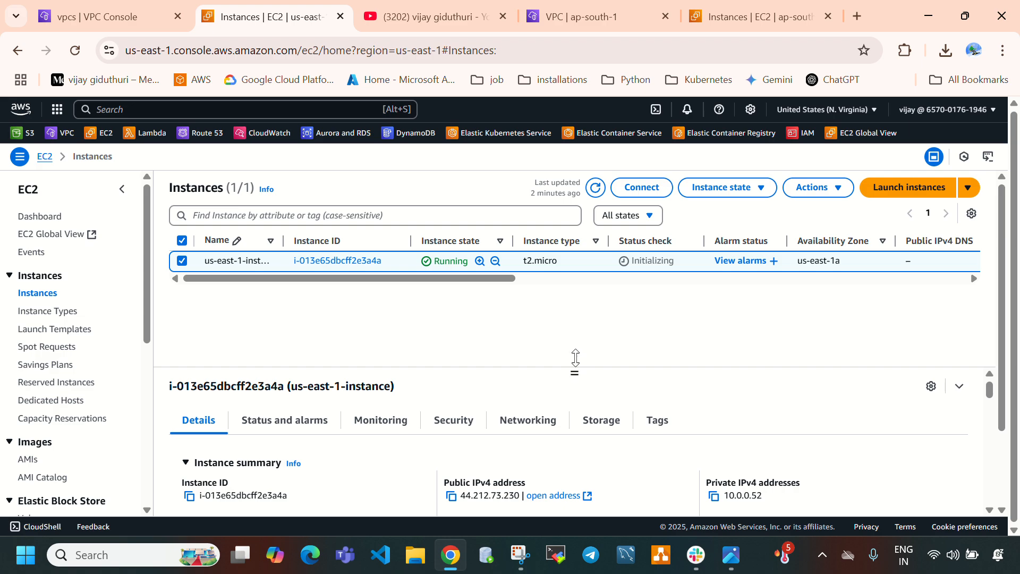
pyautogui.moveTo(574, 365); pyautogui.dragTo(584, 297)
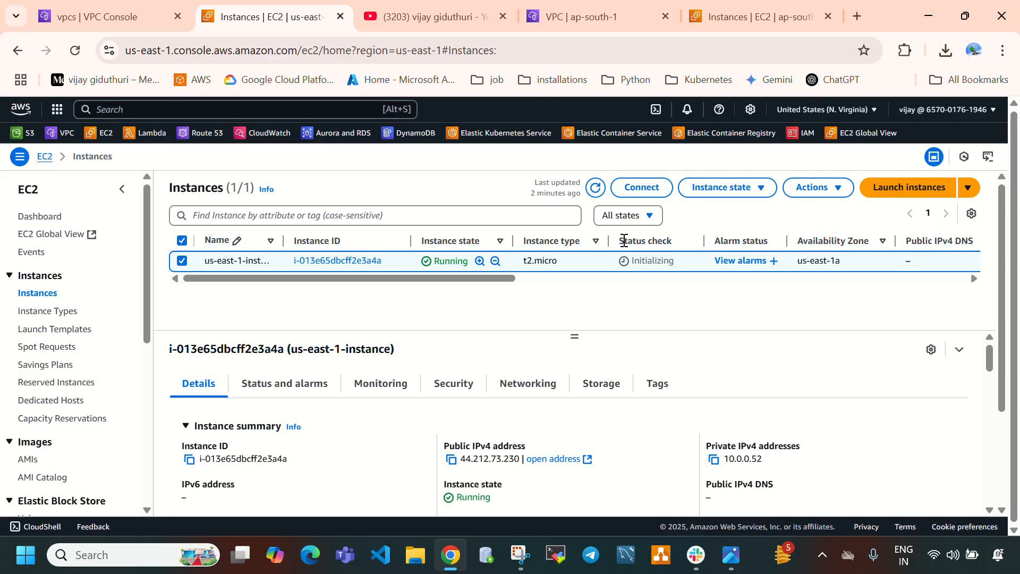
# Step: Review the EC2 Instance Connect options for us-east-1-instance and return to the instances list
pyautogui.click(642, 189)
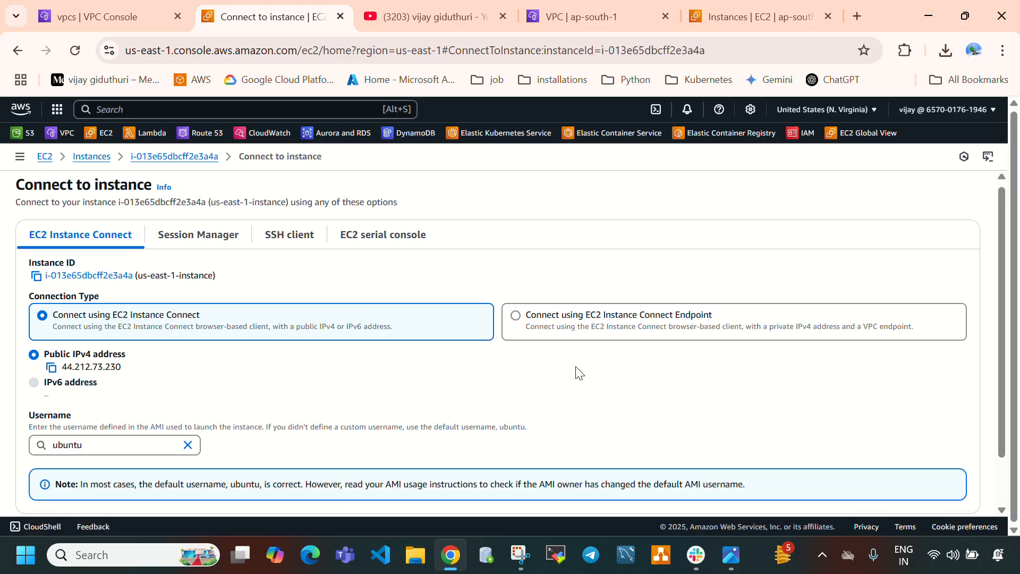
pyautogui.scroll(-1, 608, 393)
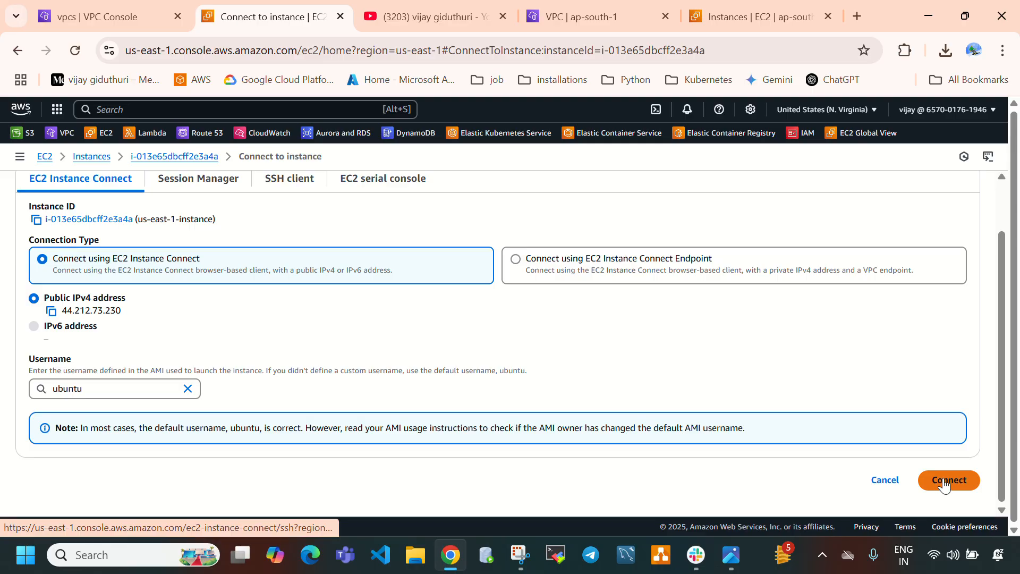
pyautogui.click(93, 158)
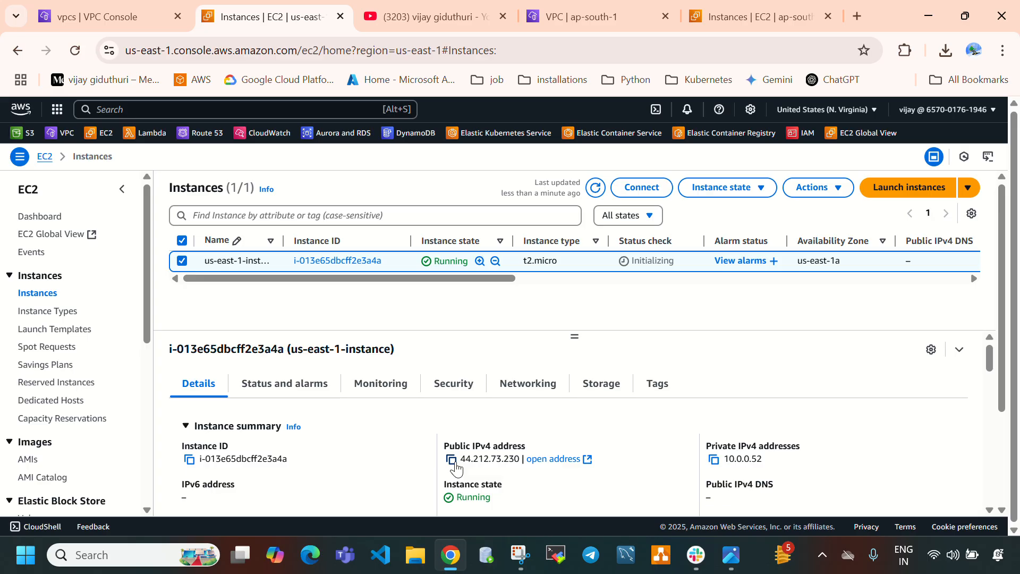
# Step: Copy the public IPv4 address of us-east-1-instance and switch to MobaXterm
pyautogui.click(452, 460)
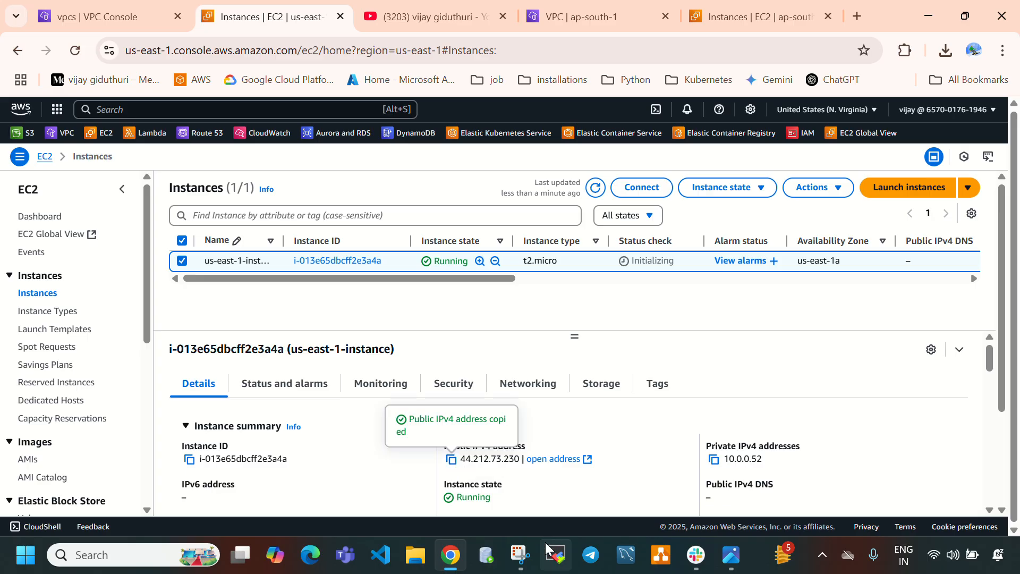
pyautogui.click(822, 109)
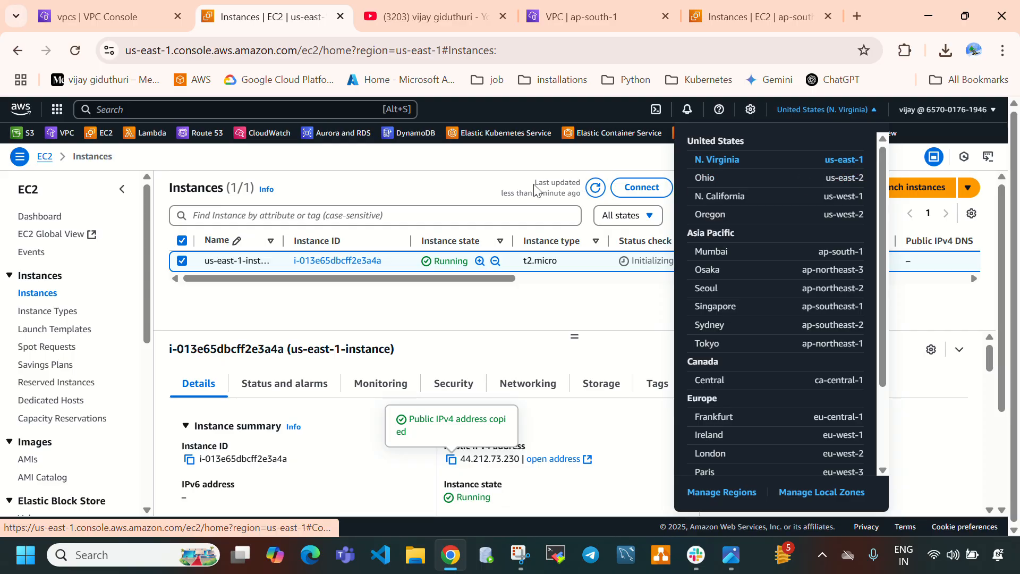
pyautogui.click(528, 305)
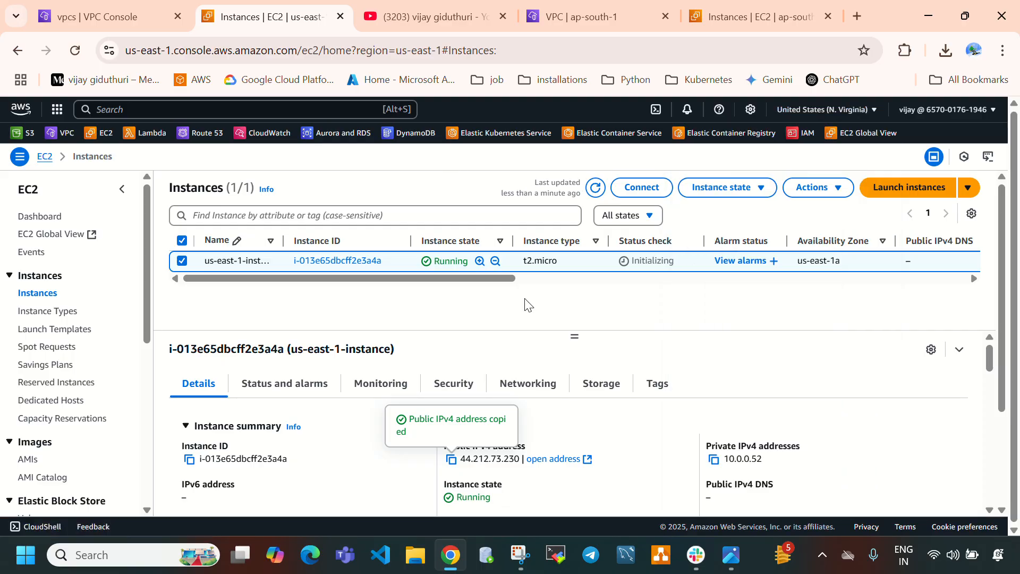
pyautogui.click(540, 555)
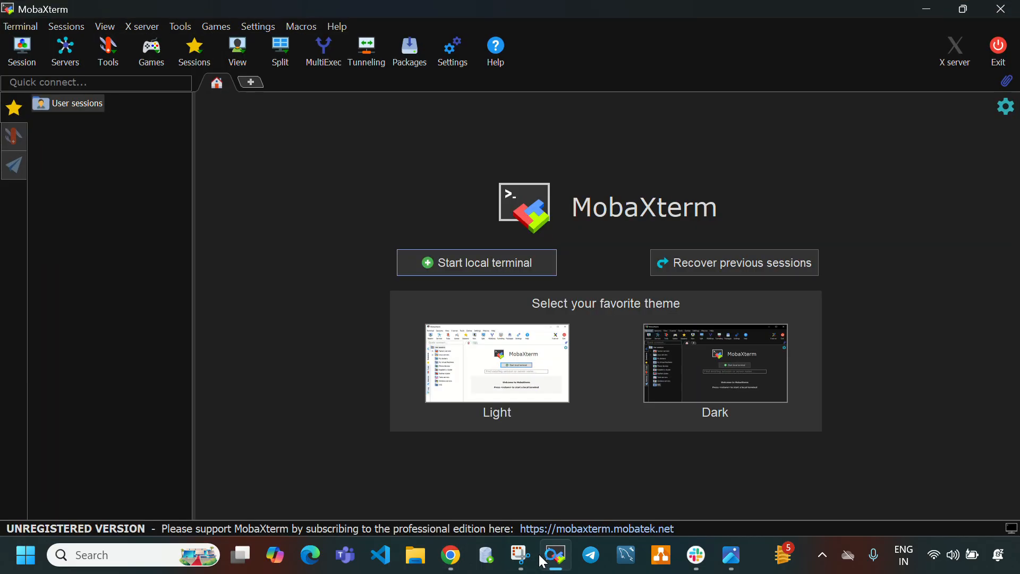
# Step: Start a new SSH session with remote host 44.212.73.230 and specify the username ubuntu
pyautogui.click(22, 59)
pyautogui.click(203, 130)
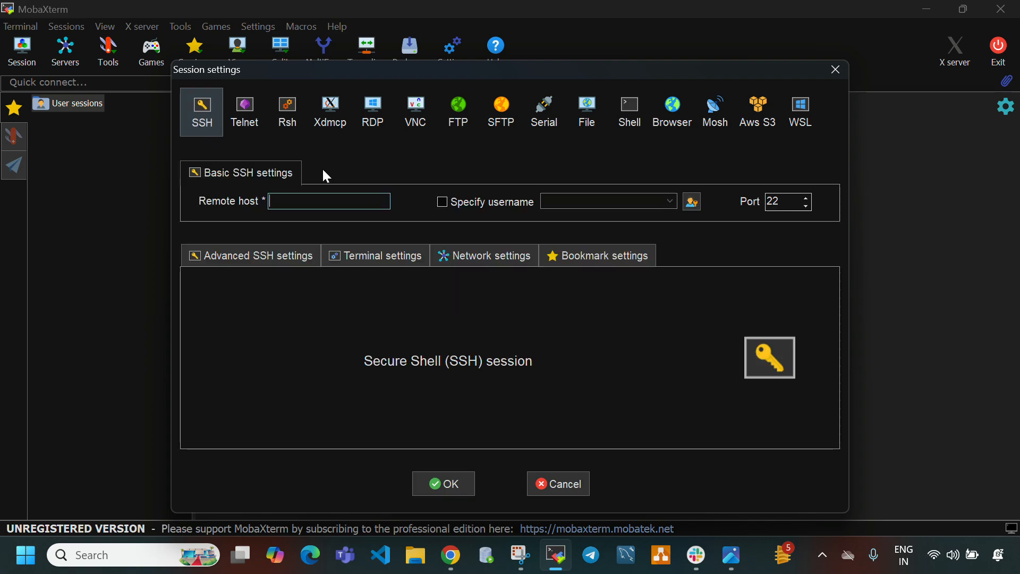
pyautogui.click(334, 201)
pyautogui.hotkey('ctrl', 'v')
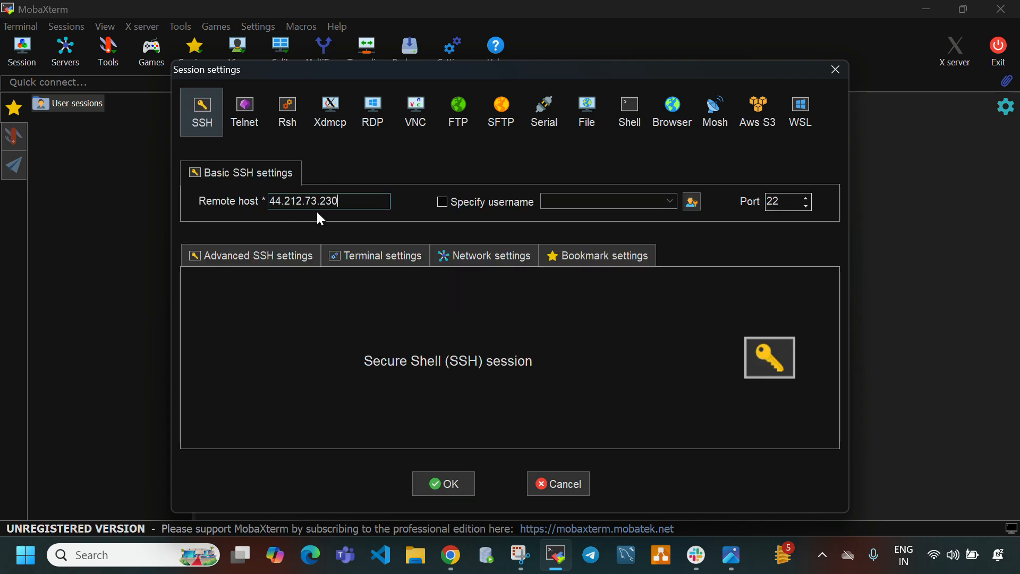
pyautogui.click(450, 203)
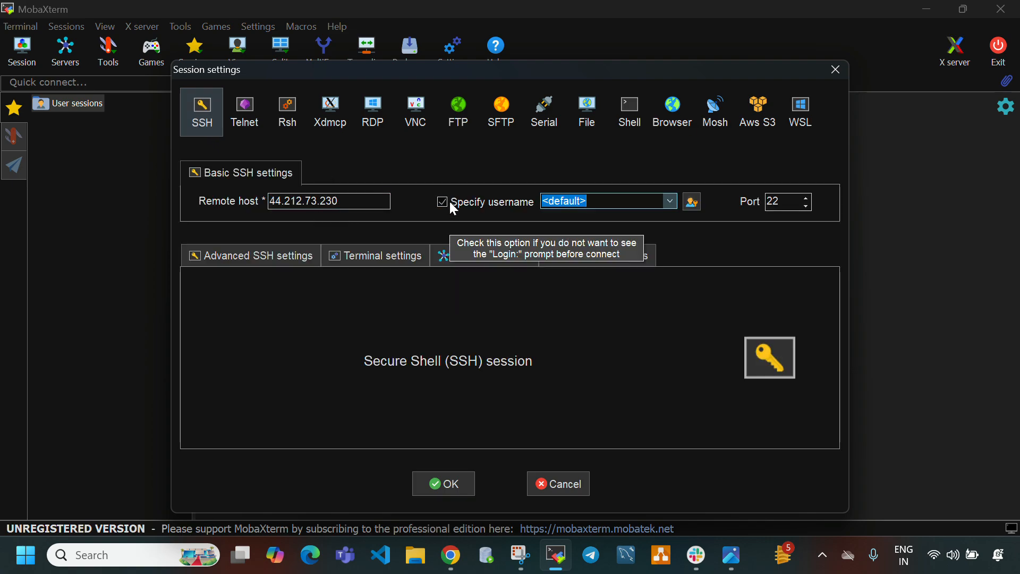
pyautogui.write('ubuntu')
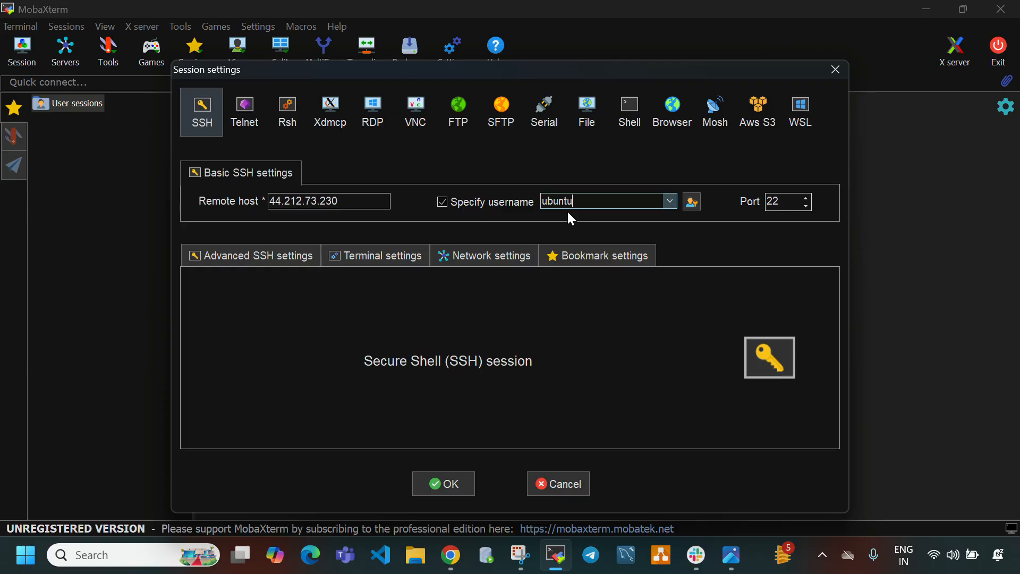
# Step: Set the SSH session to use the private key file us-east1-keypair.pem from Downloads and connect to the instance
pyautogui.click(249, 256)
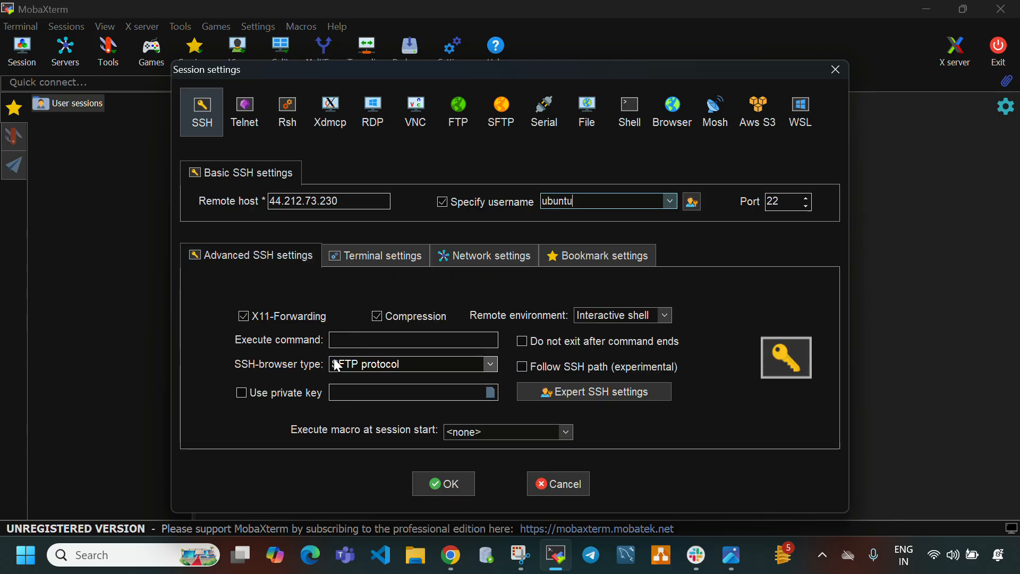
pyautogui.click(242, 392)
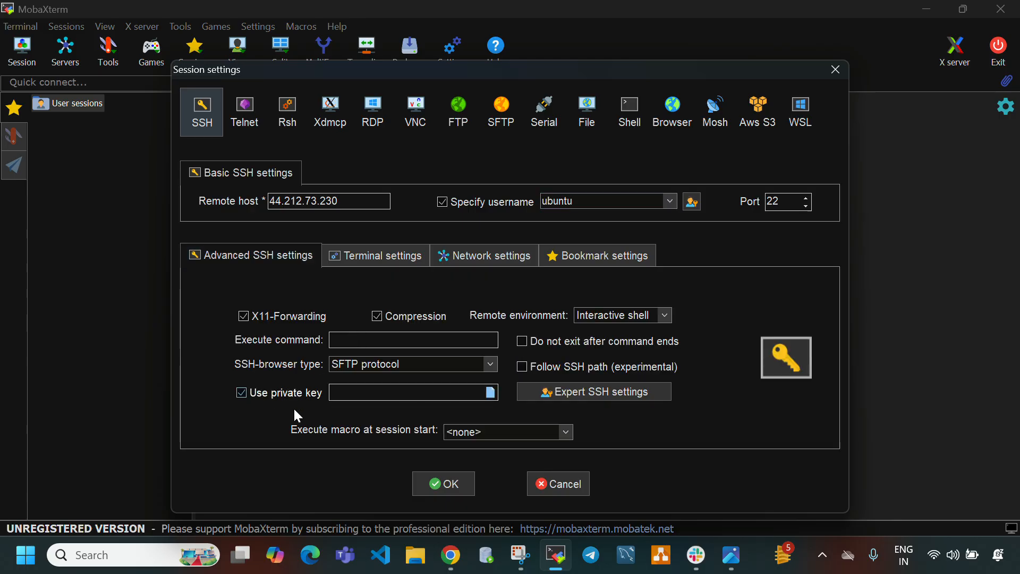
pyautogui.click(492, 393)
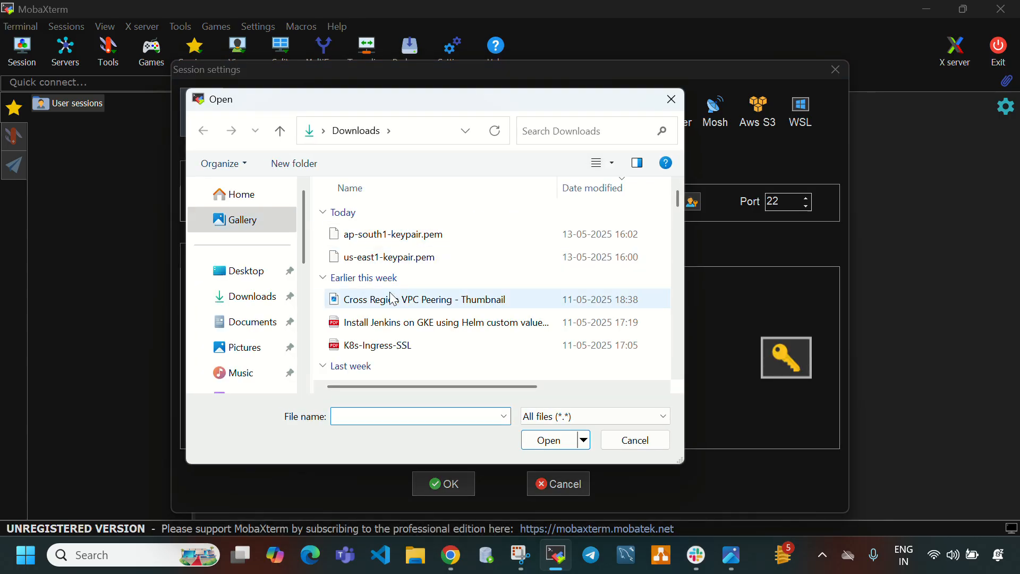
pyautogui.click(367, 261)
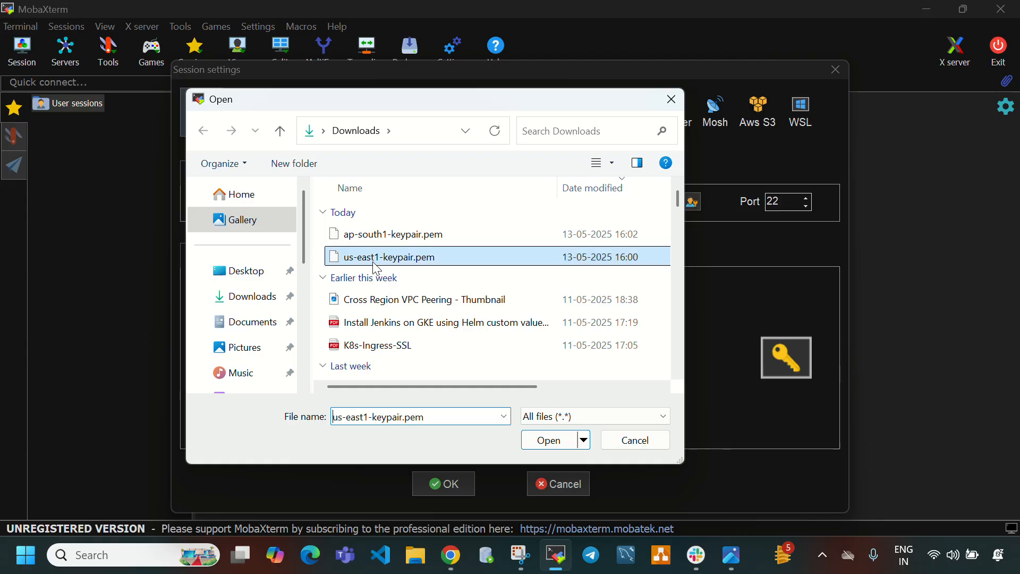
pyautogui.click(553, 439)
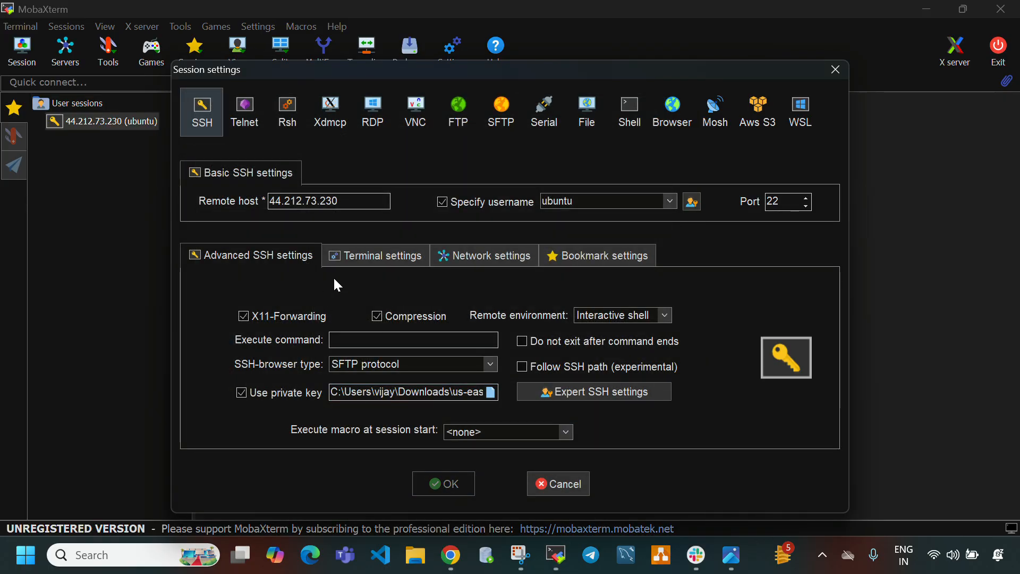
pyautogui.press('Return')
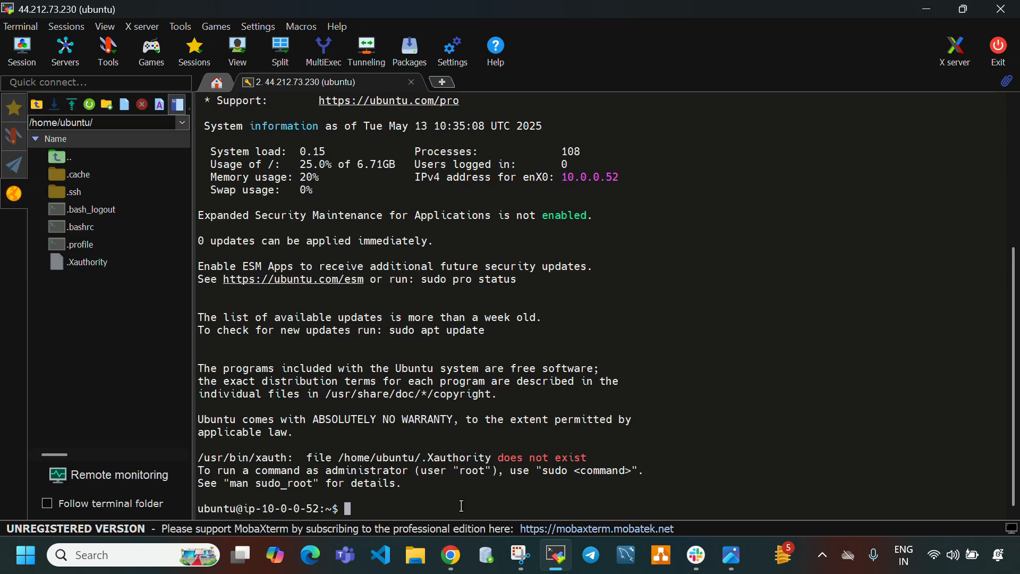
# Step: Update the instance's package lists with sudo apt update -y, then switch back to the AWS console in Chrome
pyautogui.write('sudo apt')
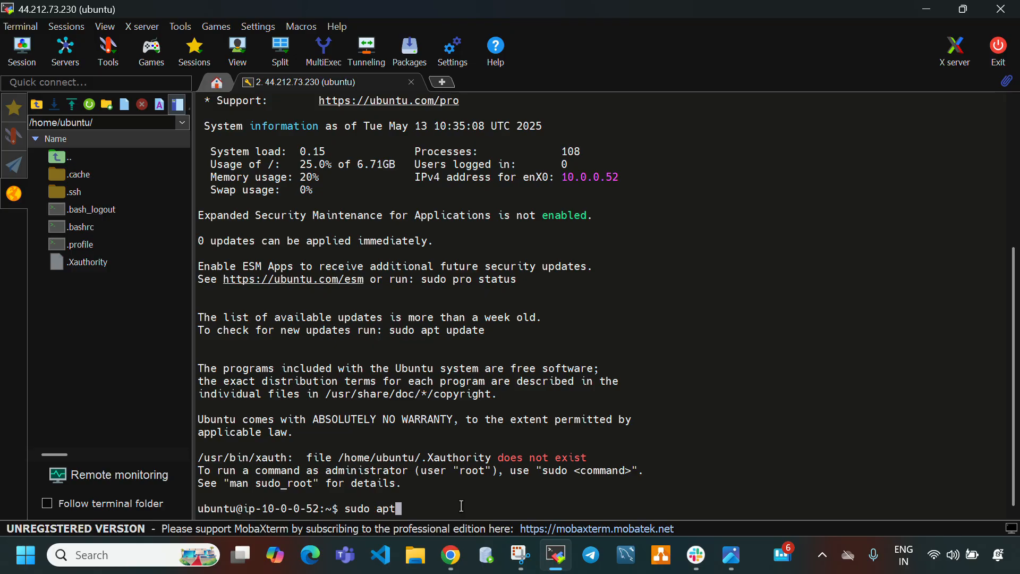
pyautogui.write(' update -y')
pyautogui.press('Return')
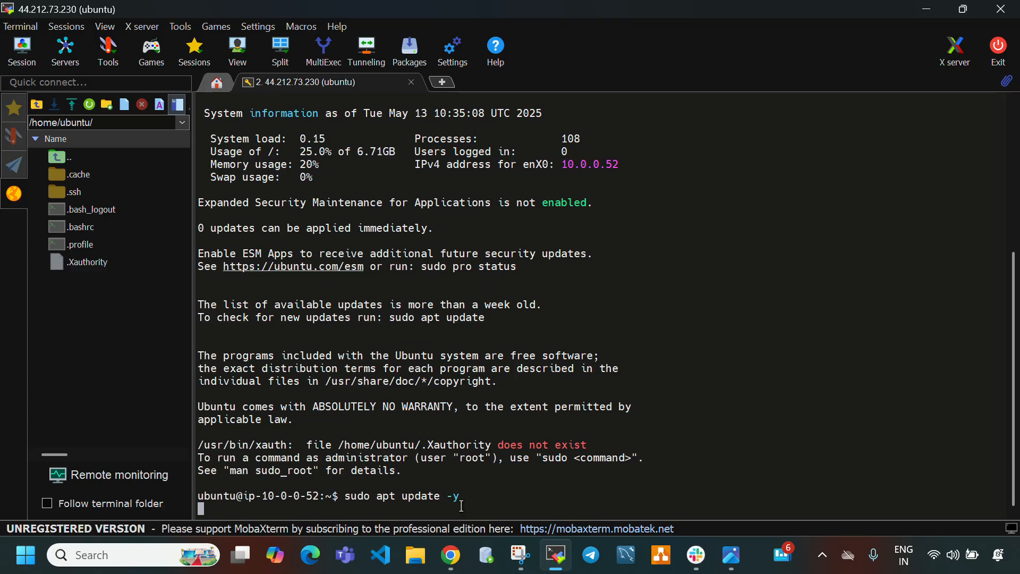
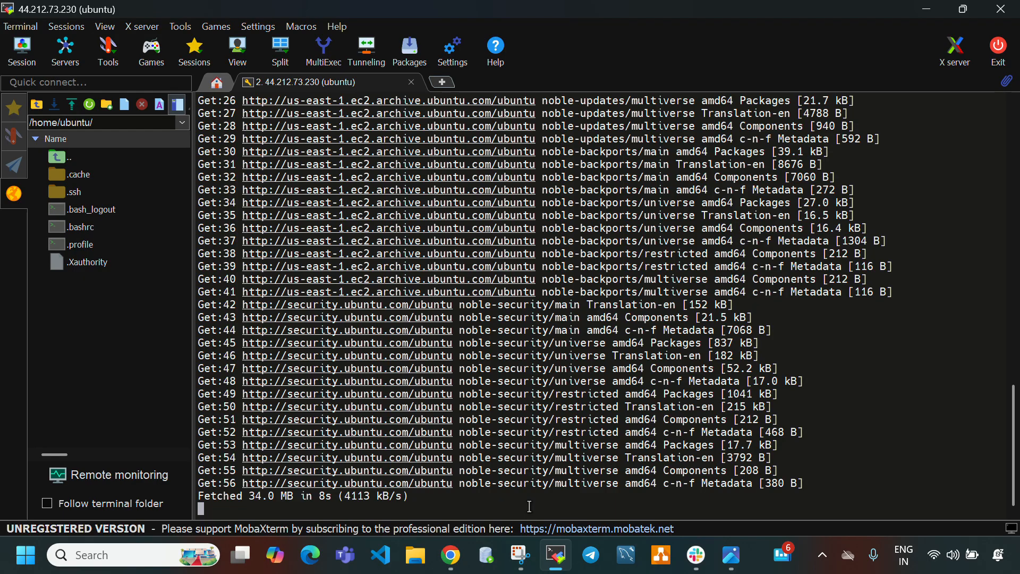
pyautogui.click(451, 555)
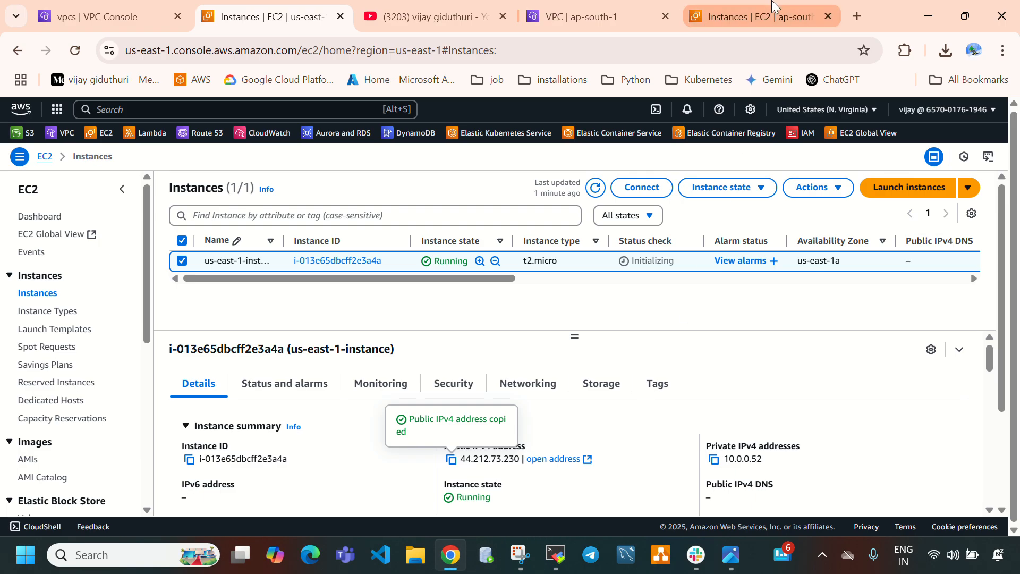
# Step: Copy the public IPv4 address of ap-south1-instance in the Mumbai region and switch to MobaXterm
pyautogui.click(772, 6)
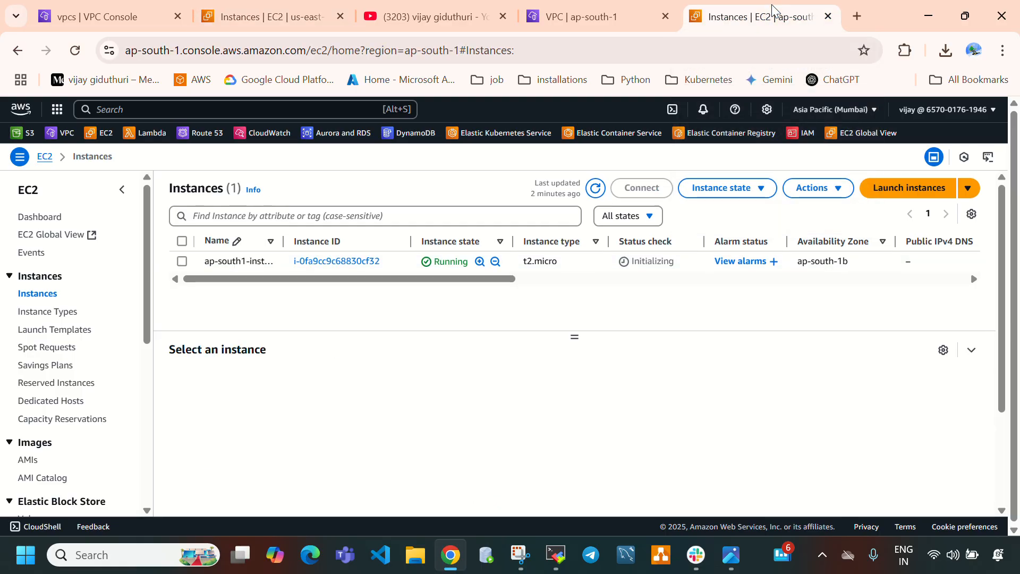
pyautogui.click(830, 110)
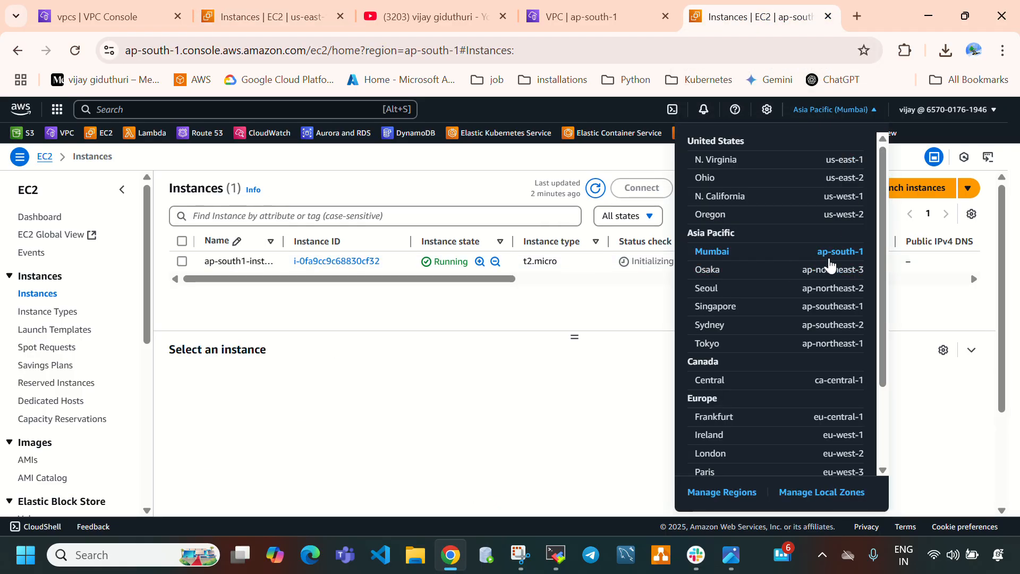
pyautogui.click(622, 298)
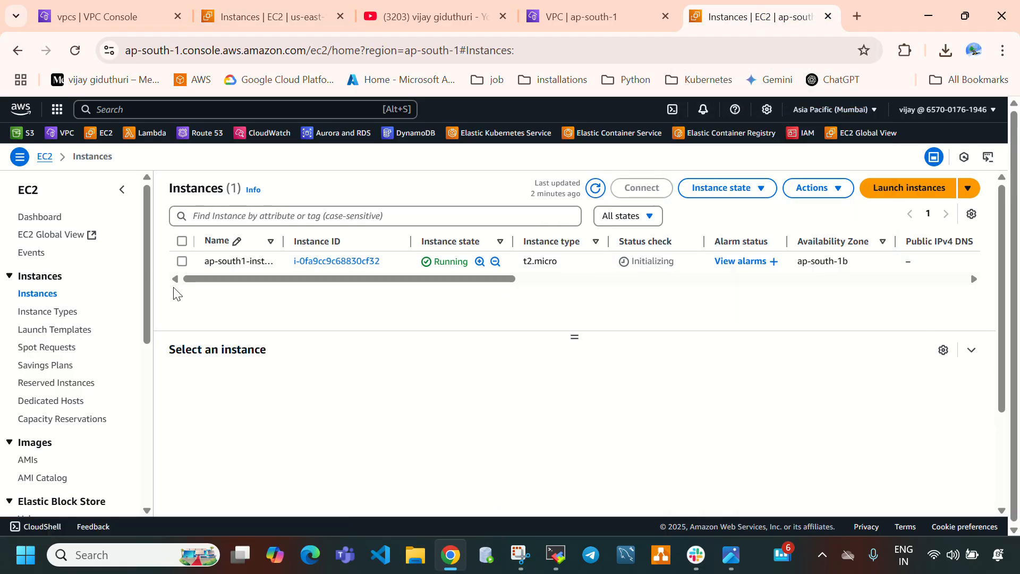
pyautogui.click(181, 261)
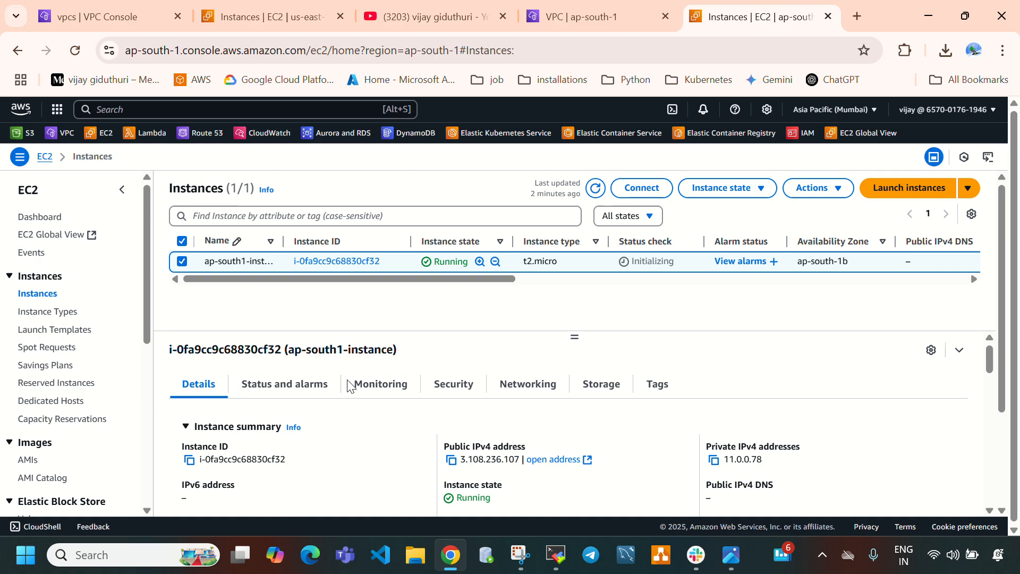
pyautogui.click(452, 460)
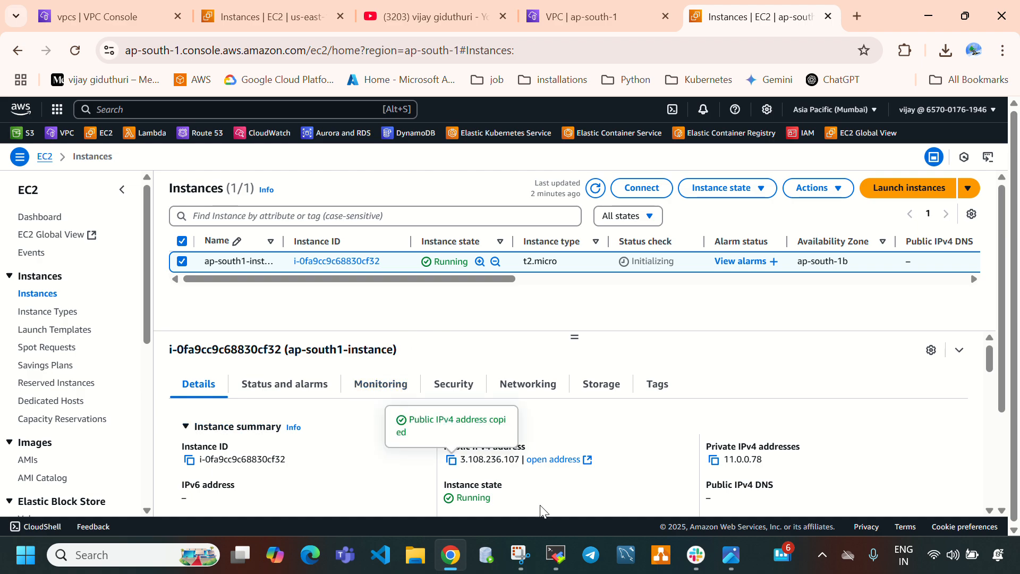
pyautogui.click(556, 555)
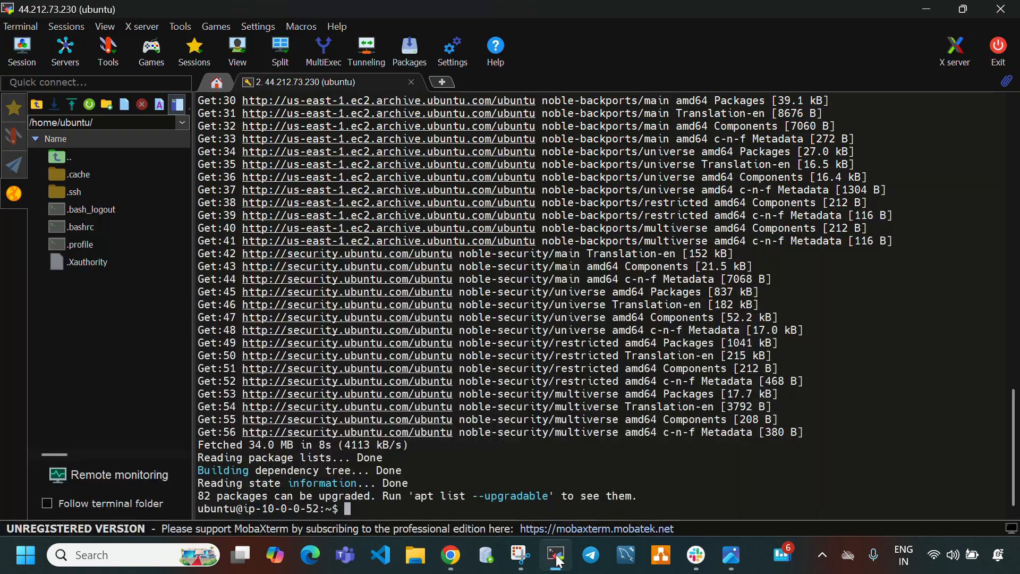
# Step: Try to open an SSH session to 3.108.236.107 as ubunru with the private key ap-south1-keypair.pem
pyautogui.click(25, 54)
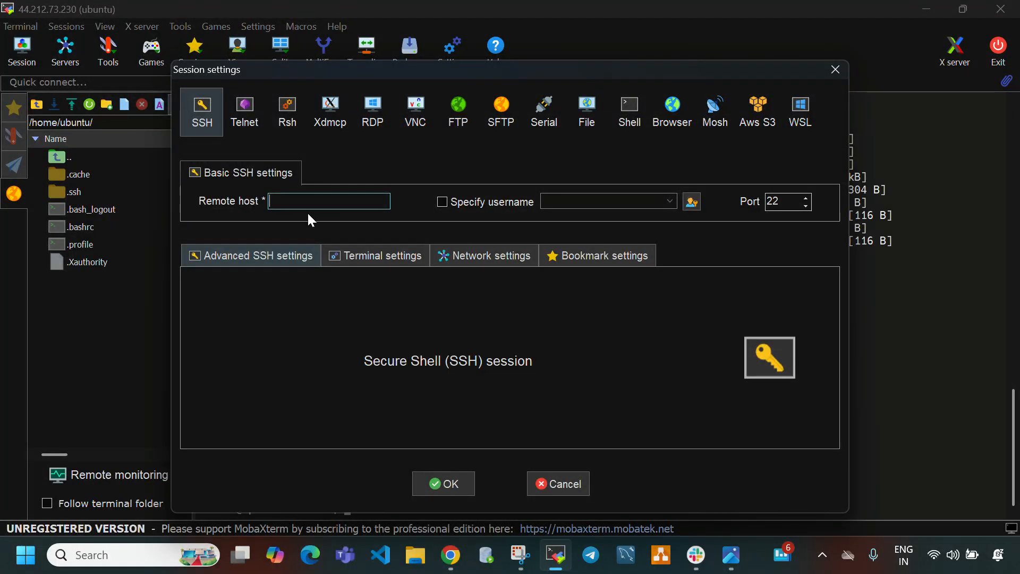
pyautogui.hotkey('ctrl', 'v')
pyautogui.click(443, 203)
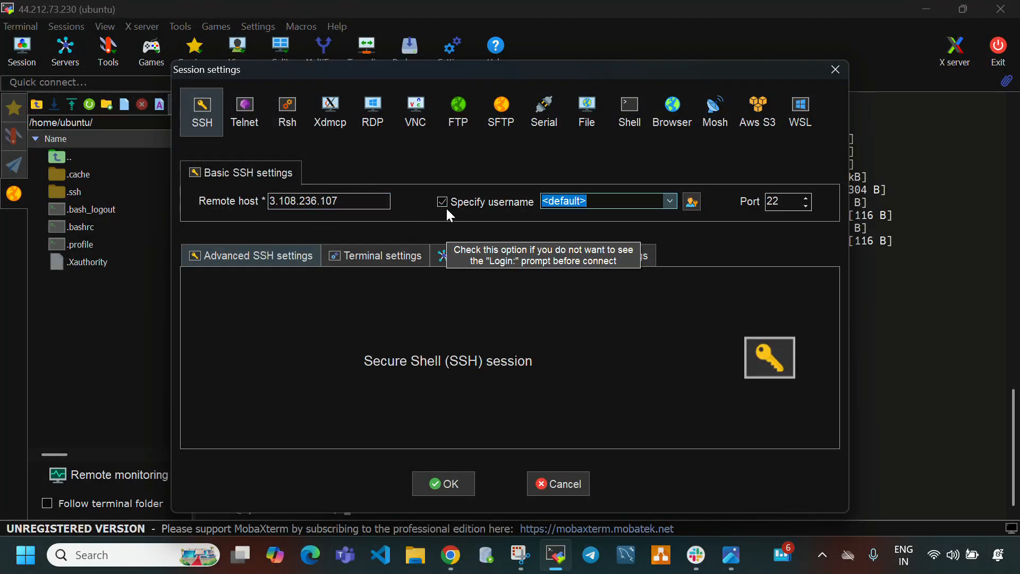
pyautogui.write('ubunru')
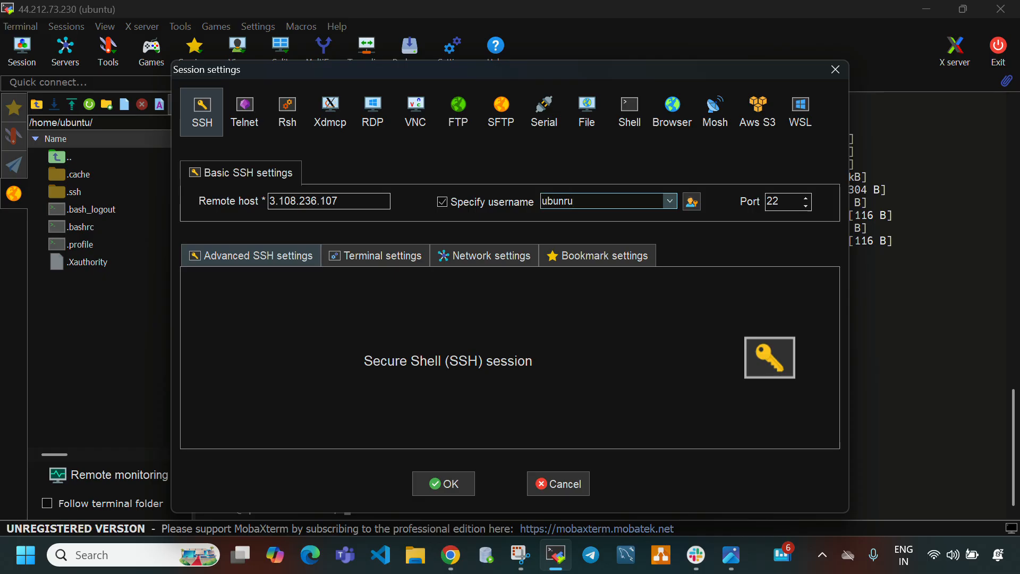
pyautogui.click(261, 265)
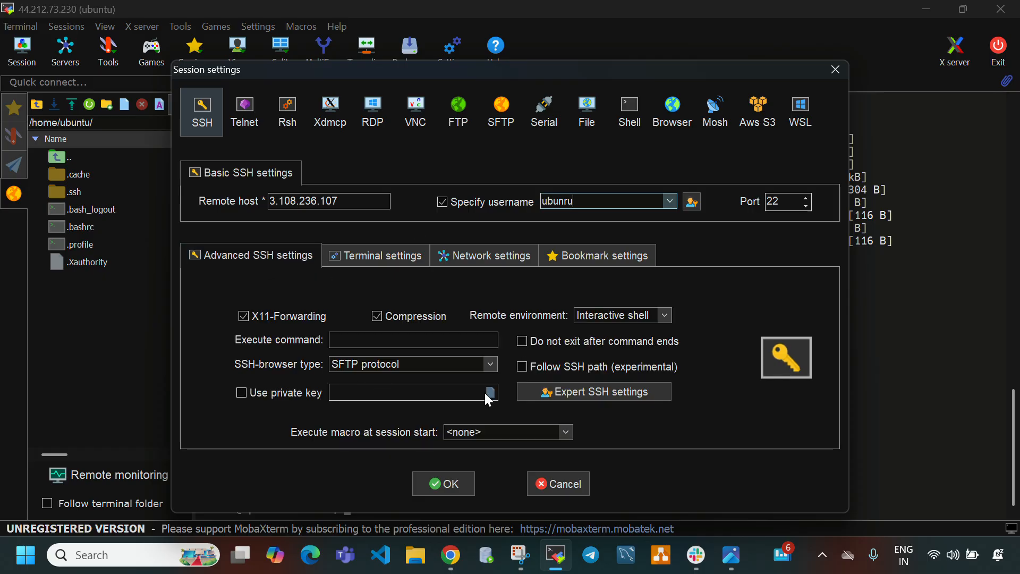
pyautogui.click(241, 393)
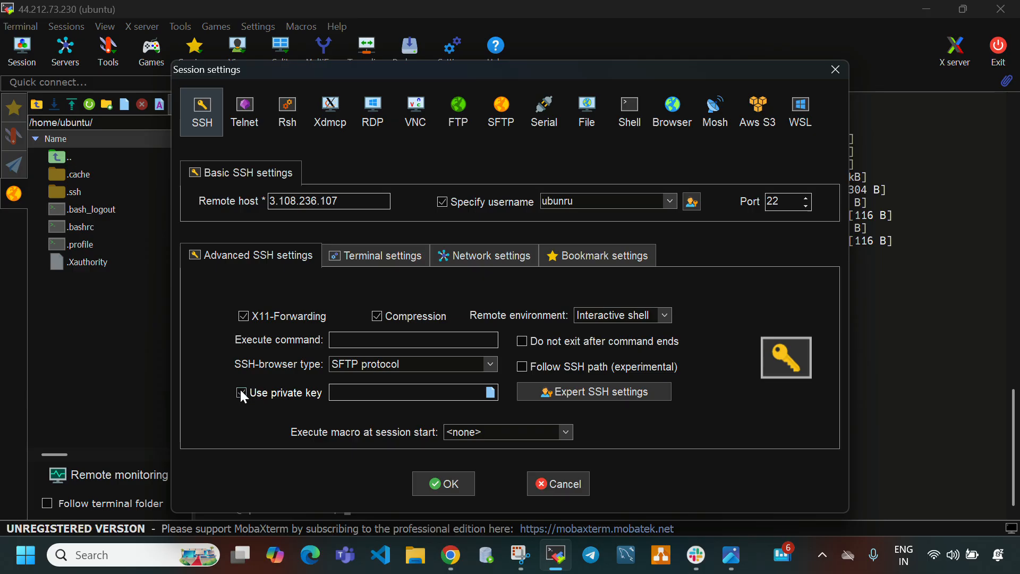
pyautogui.click(490, 394)
pyautogui.click(375, 244)
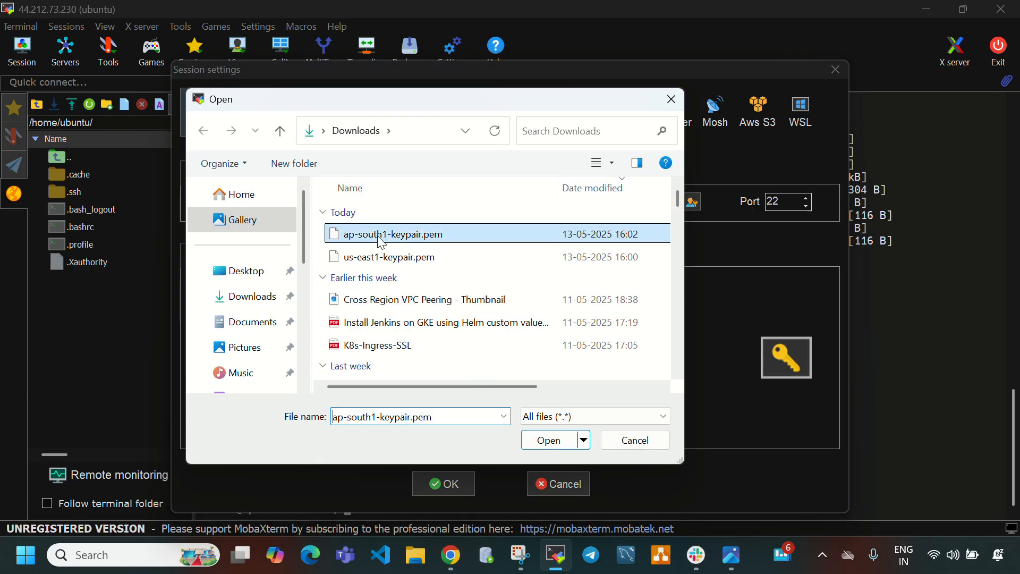
pyautogui.click(558, 441)
pyautogui.click(442, 485)
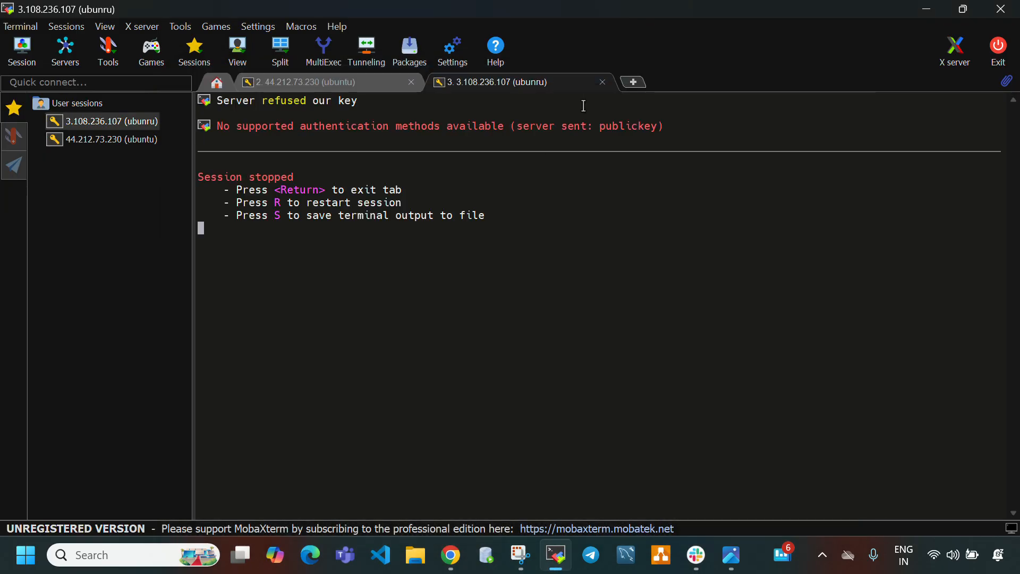
pyautogui.click(603, 82)
# Step: Set up a new SSH session with remote host 3.108.236.107 and username ubuntu
pyautogui.click(36, 59)
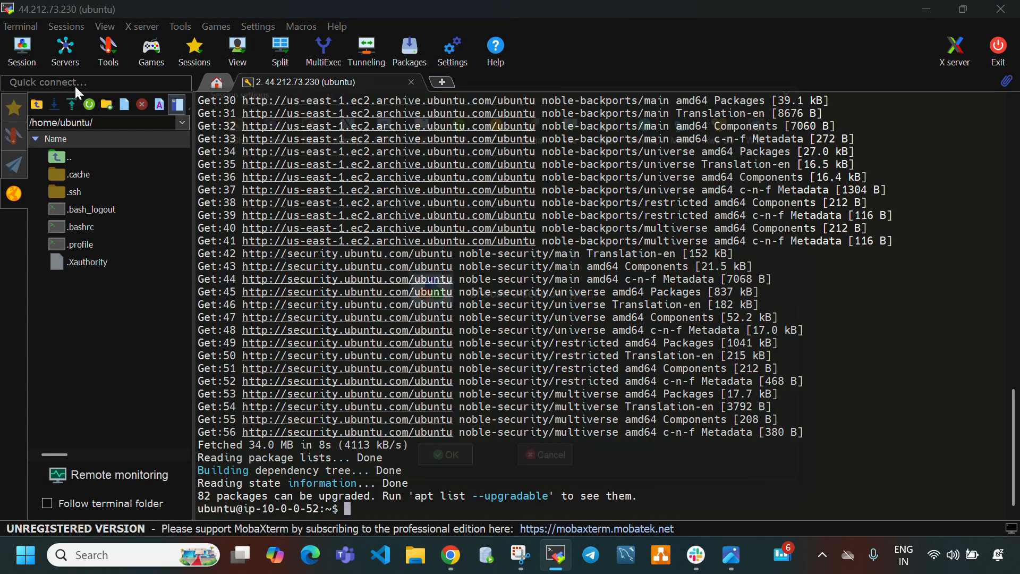
pyautogui.click(193, 131)
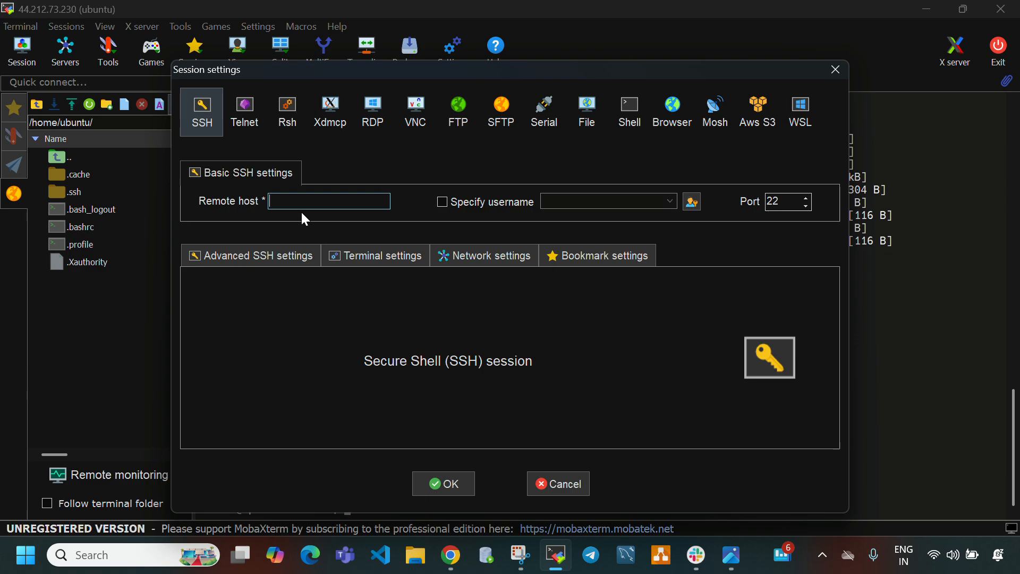
pyautogui.hotkey('ctrl', 'v')
pyautogui.click(442, 202)
pyautogui.press('BackSpace')
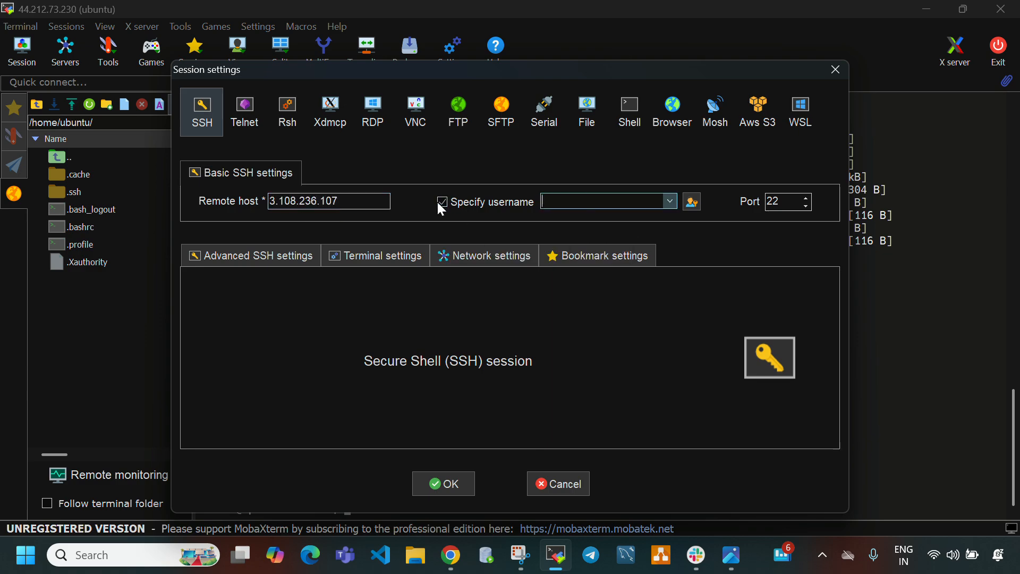
pyautogui.write('ubuntu')
# Step: Use ap-south1-keypair.pem as the session's private key, connect to the Mumbai instance and clear its terminal
pyautogui.click(250, 256)
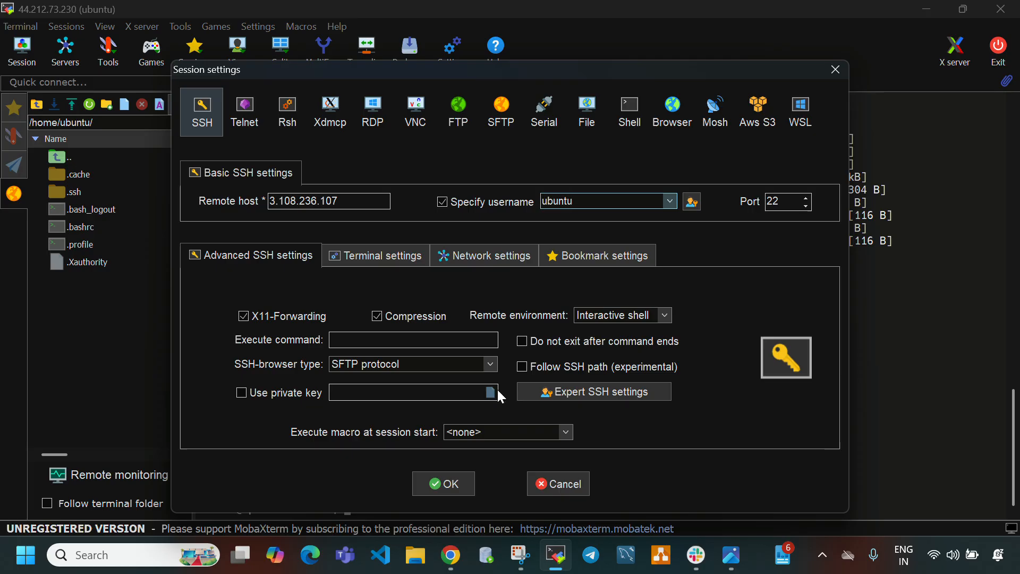
pyautogui.click(254, 391)
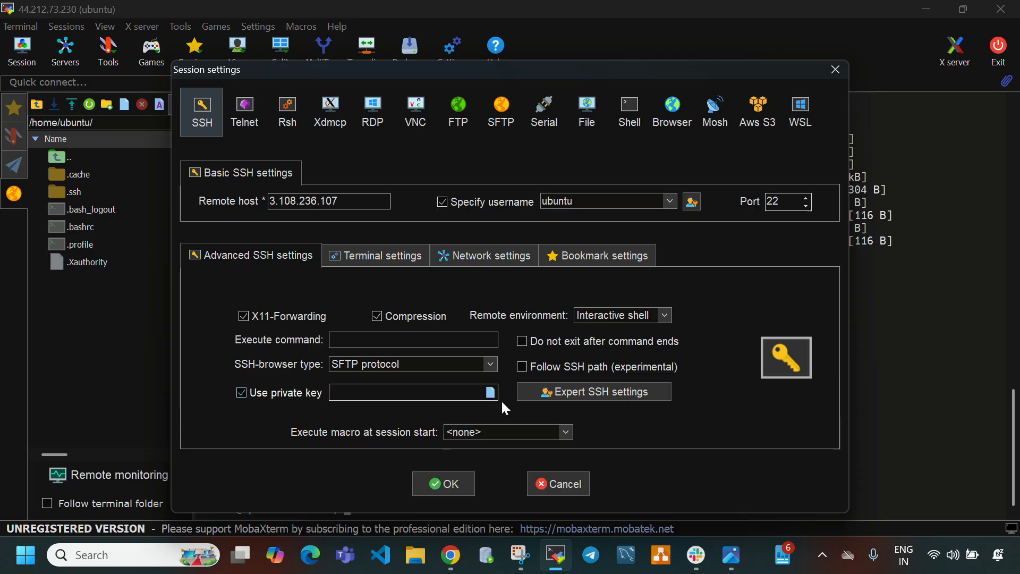
pyautogui.click(489, 392)
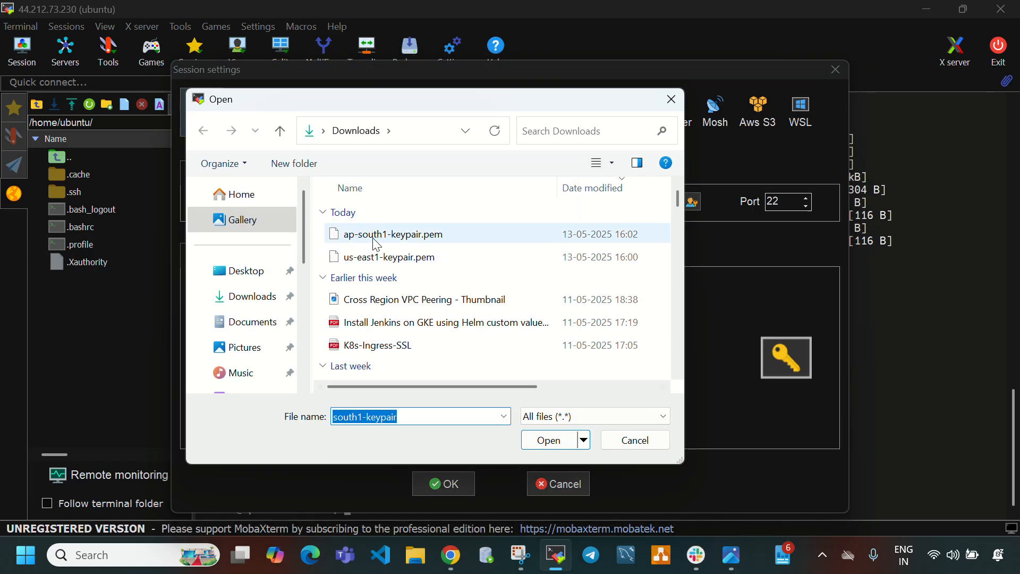
pyautogui.click(371, 234)
pyautogui.click(548, 441)
pyautogui.click(444, 483)
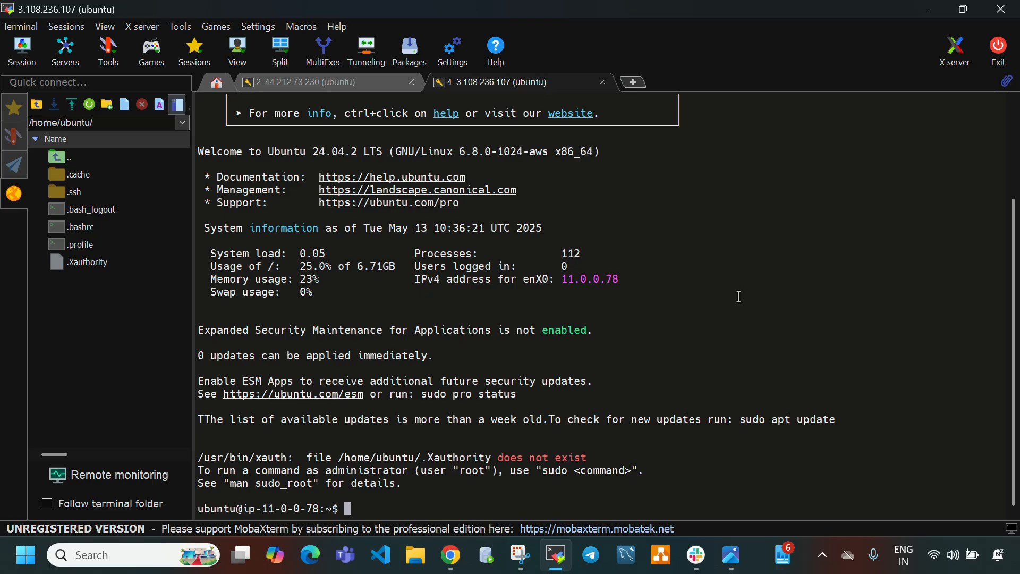
pyautogui.hotkey('ctrl', 'l')
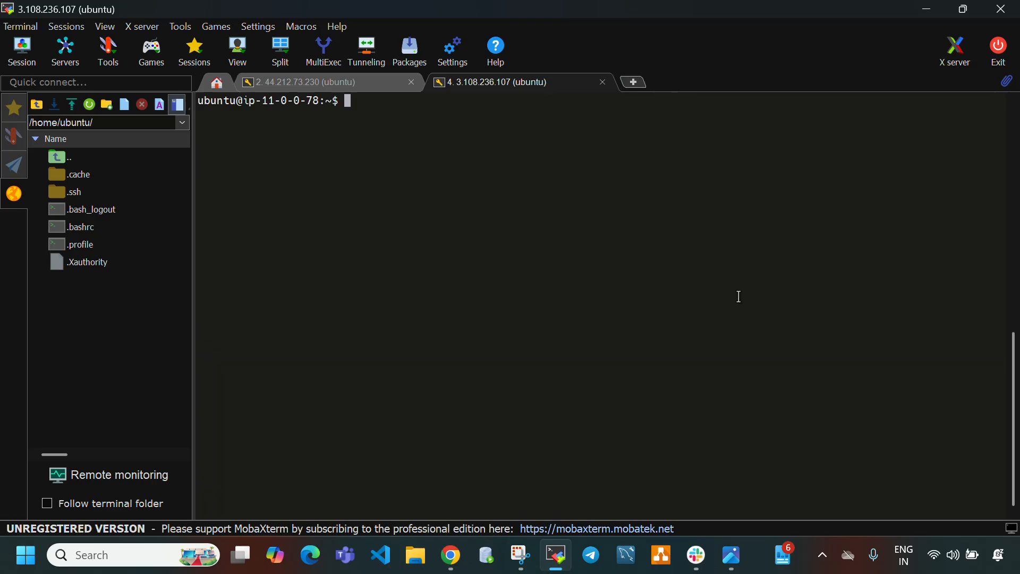
# Step: Try to refresh the package lists with the command sudo apt udpate -y
pyautogui.write('sudo apt udpate ')
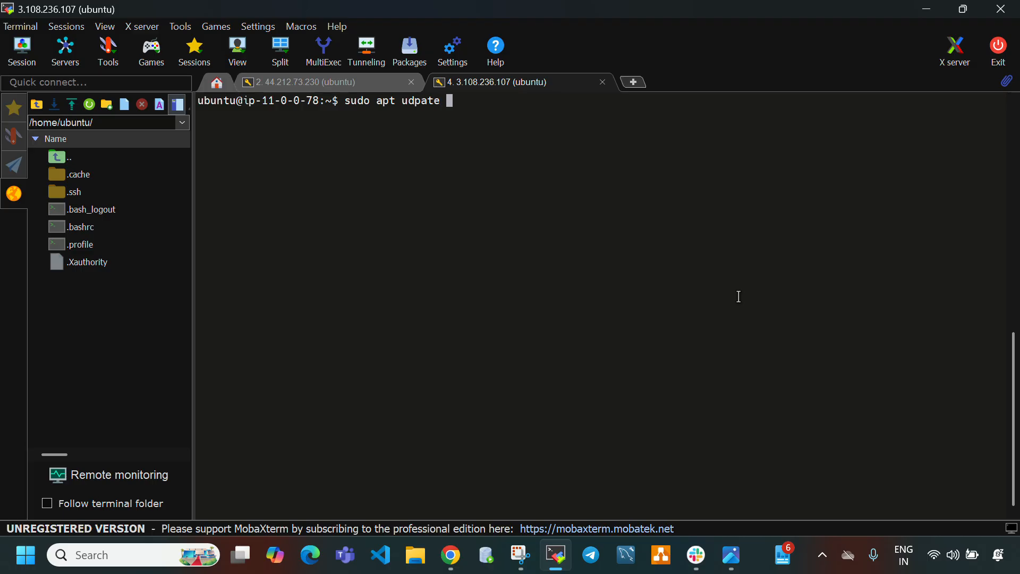
pyautogui.write('-y')
pyautogui.press('Return')
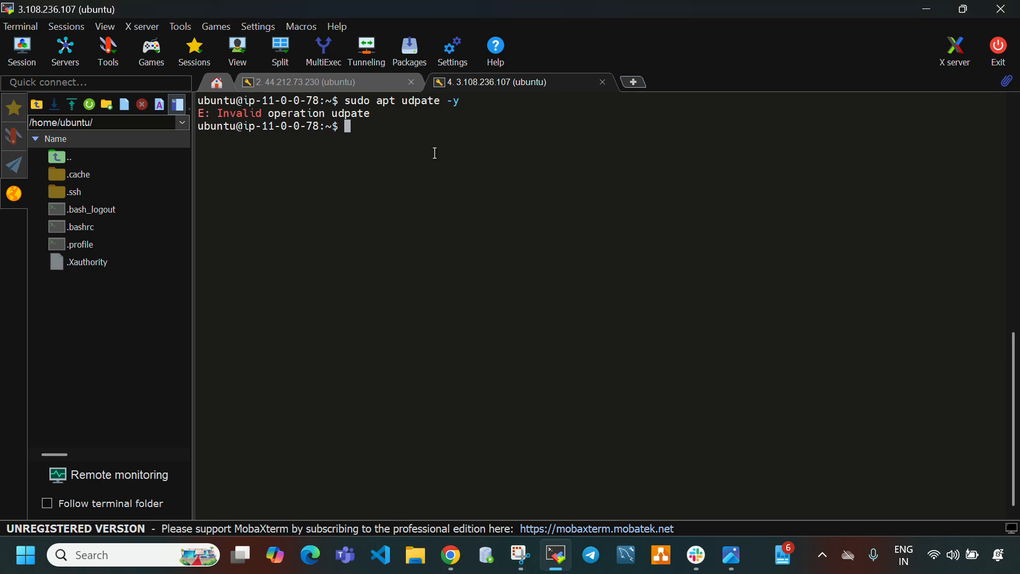
# Step: Refresh the Mumbai instance's package lists with sudo apt update
pyautogui.write('sudo apt update')
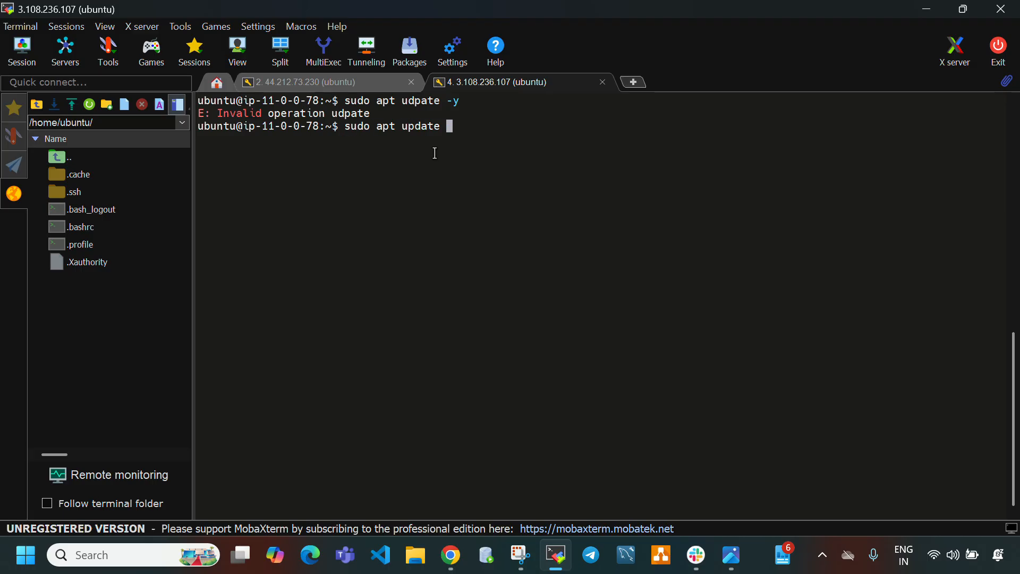
pyautogui.press('Return')
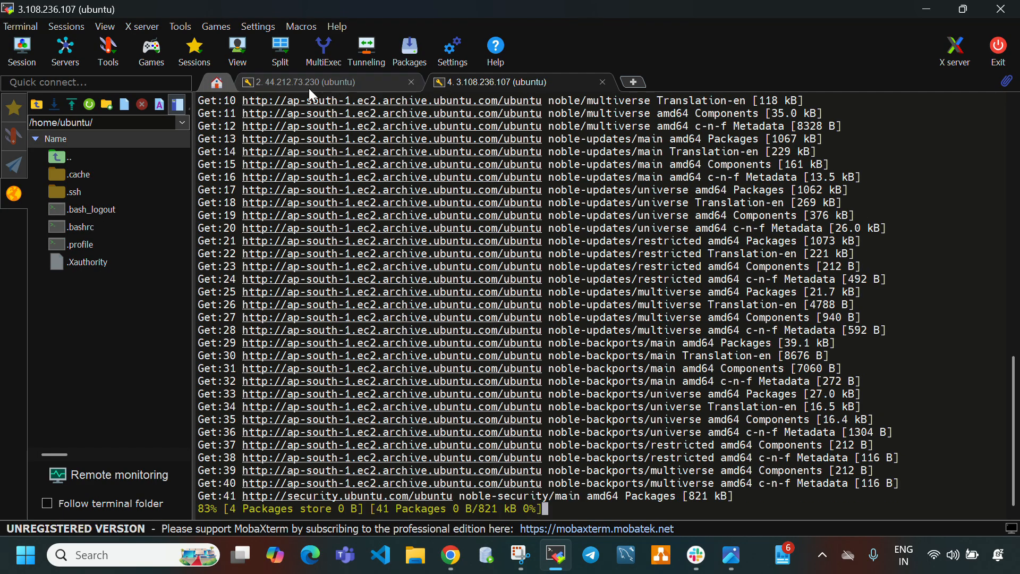
# Step: In the 44.212.73.230 session, clear the terminal and become root with sudo su
pyautogui.click(301, 82)
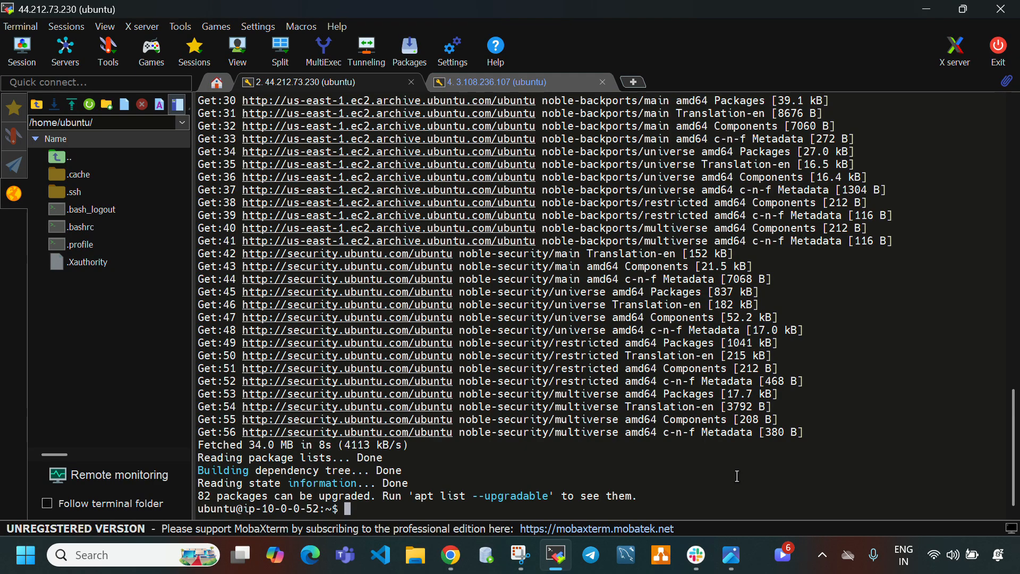
pyautogui.hotkey('ctrl', 'l')
pyautogui.write('sudo s')
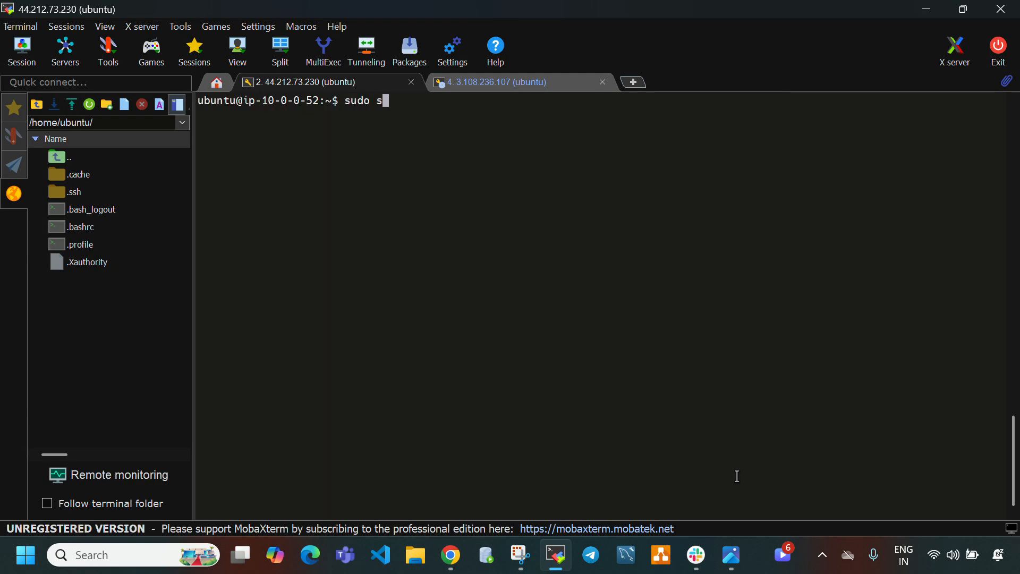
pyautogui.write('u')
pyautogui.press('Return')
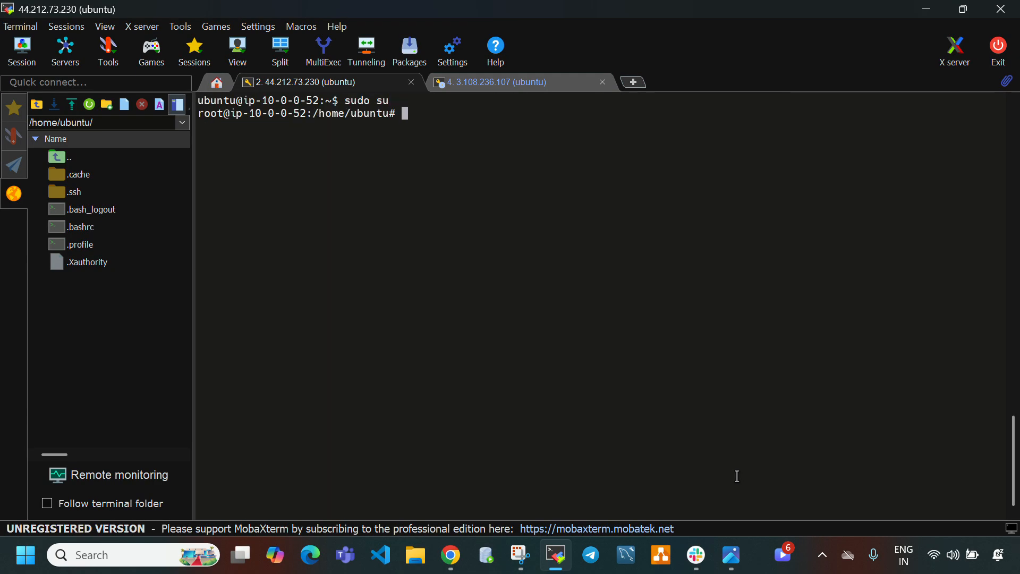
# Step: List the network interfaces with ip a on a cleared terminal and highlight the enX0 interface's private IPv4 address
pyautogui.hotkey('ctrl', 'l')
pyautogui.write('ip ')
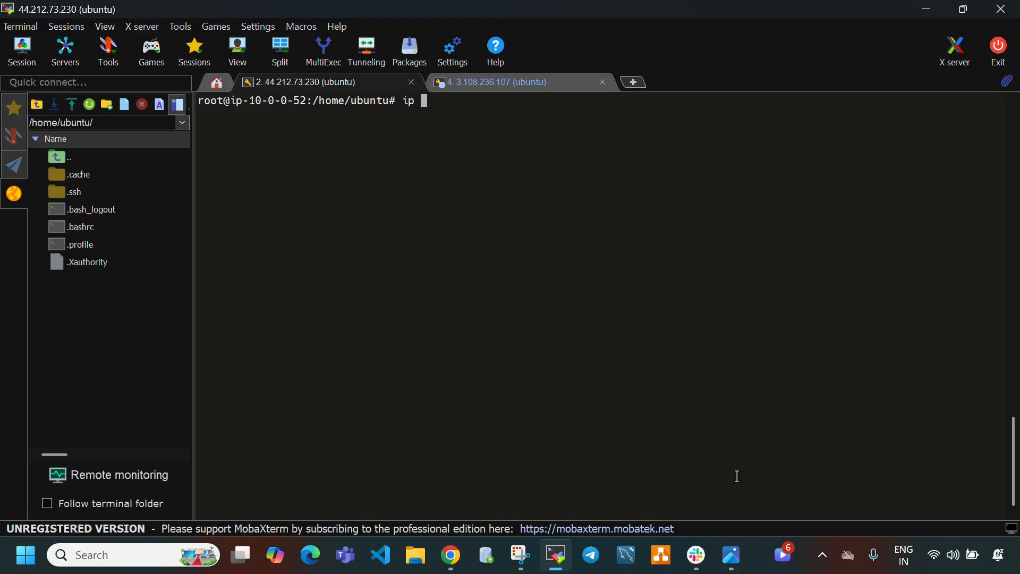
pyautogui.write('a')
pyautogui.press('Return')
pyautogui.press('Return')
pyautogui.press('Return')
pyautogui.press('Return')
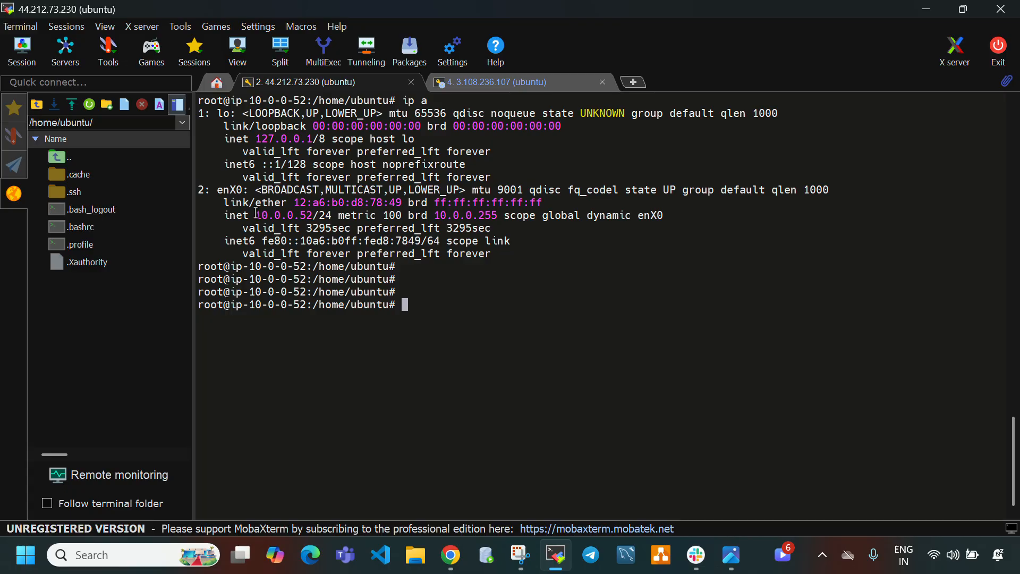
pyautogui.moveTo(255, 215); pyautogui.dragTo(317, 215)
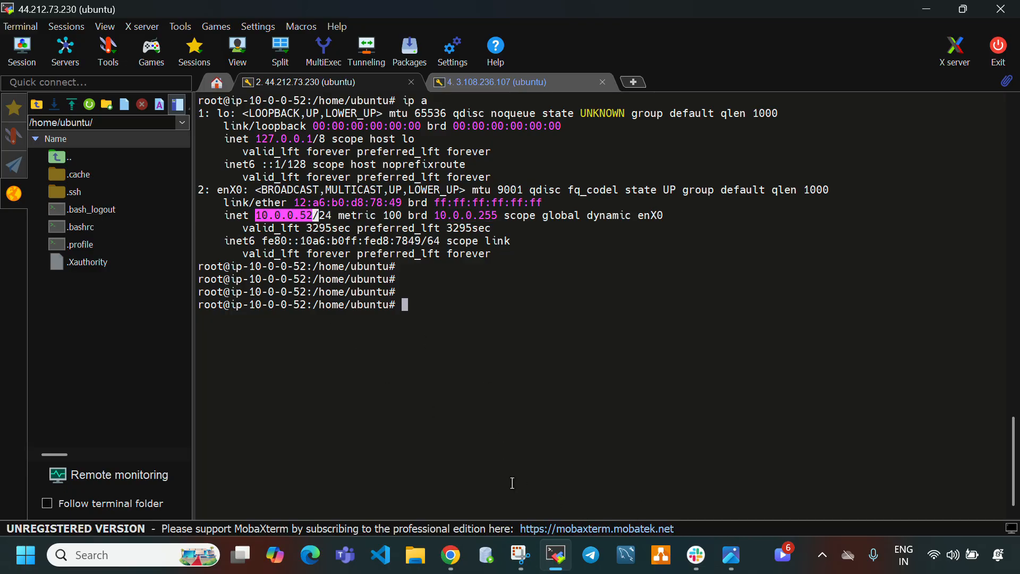
# Step: Switch to Chrome and check the region and private IPv4 address of us-east-1-instance
pyautogui.click(556, 558)
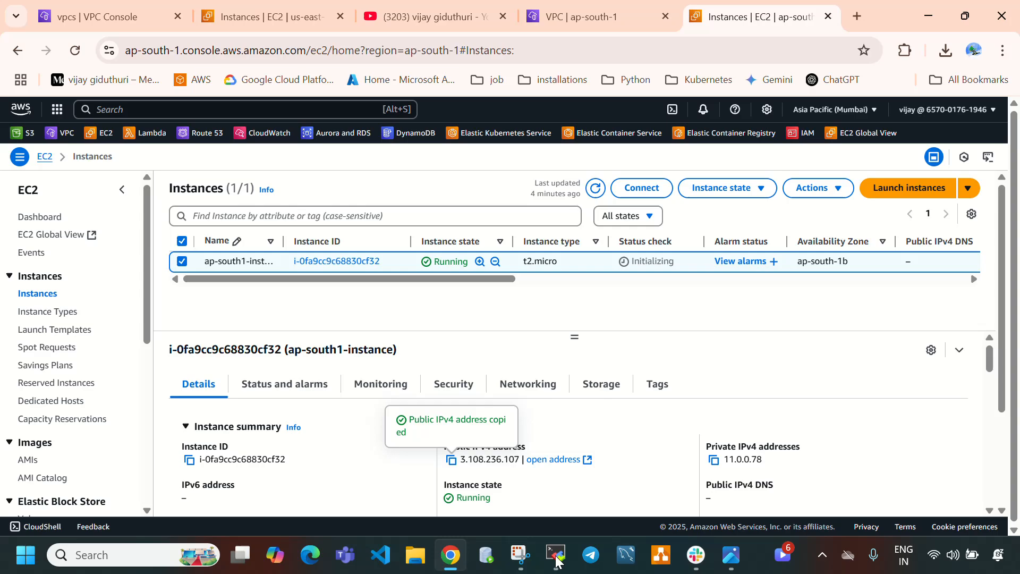
pyautogui.click(246, 25)
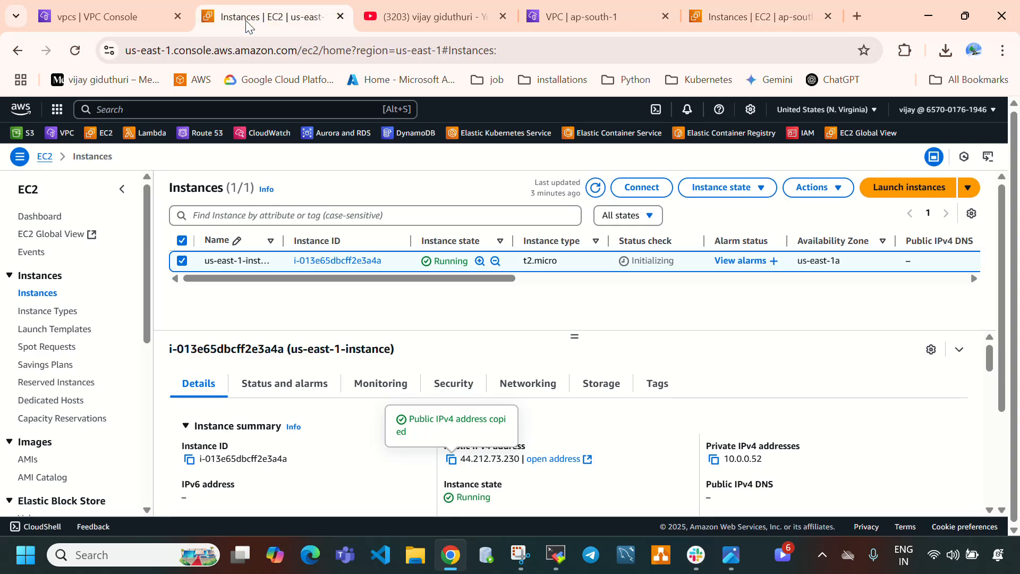
pyautogui.click(857, 111)
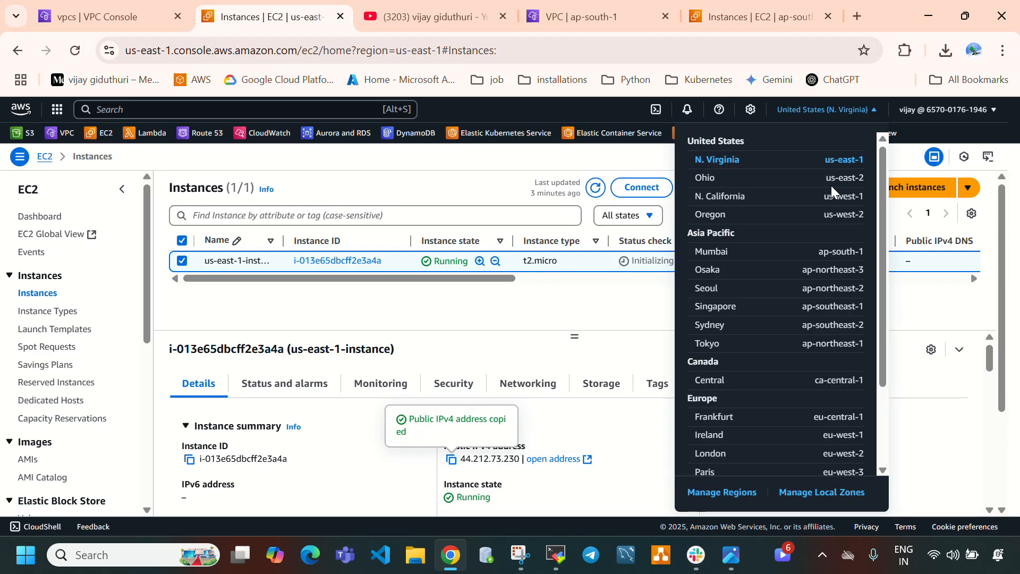
pyautogui.click(616, 313)
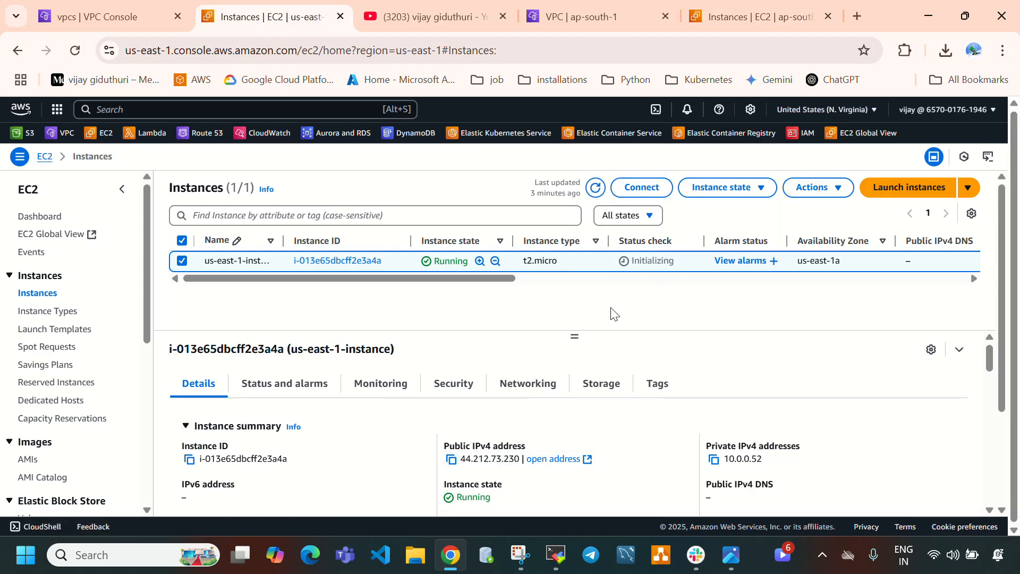
# Step: Highlight us-east-1-instance's private IPv4 address and compare it with the ip a output in MobaXterm
pyautogui.doubleClick(729, 461)
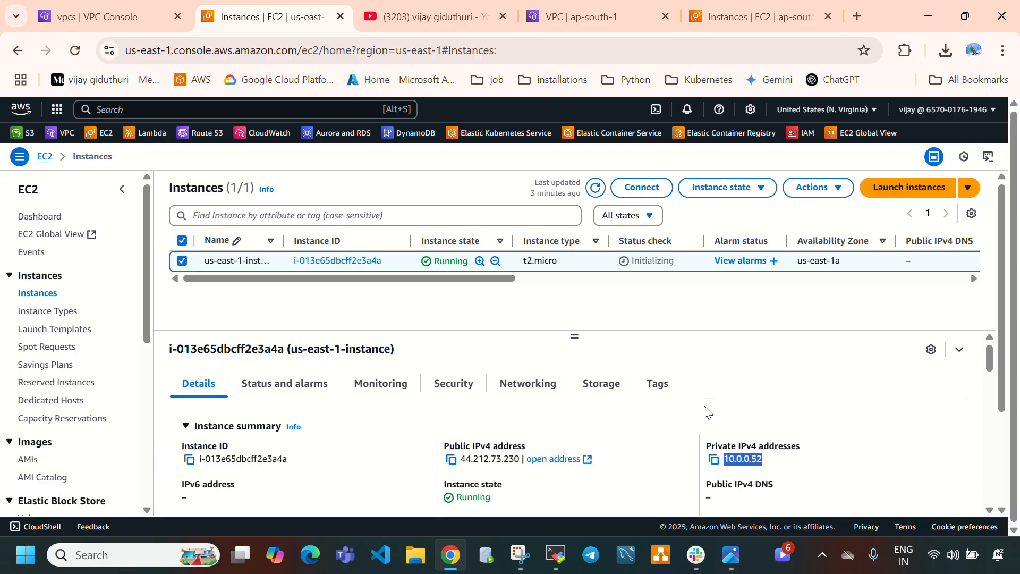
pyautogui.click(560, 559)
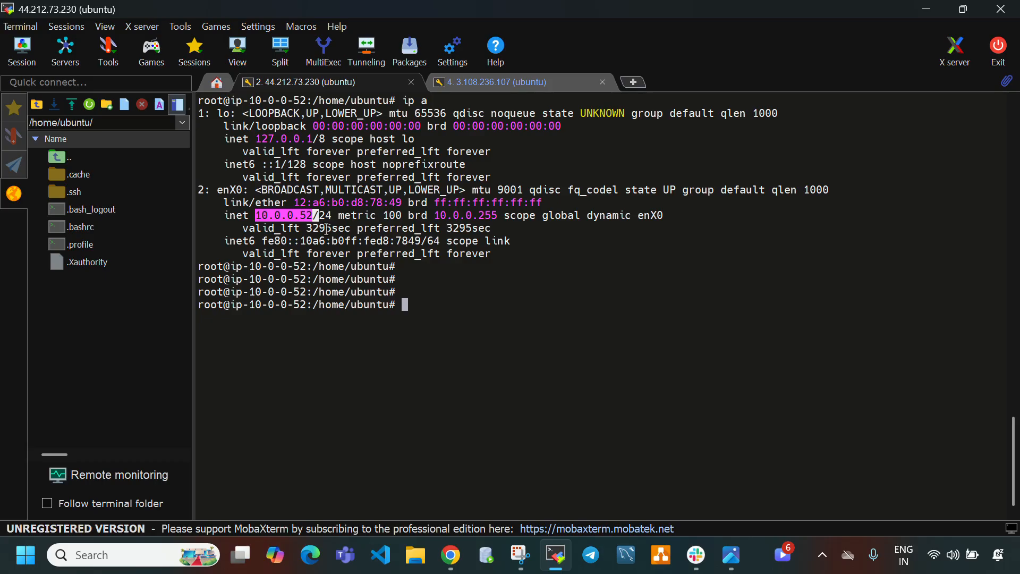
# Step: In the 3.108.236.107 session, clear the terminal and become root with sudo su
pyautogui.click(502, 81)
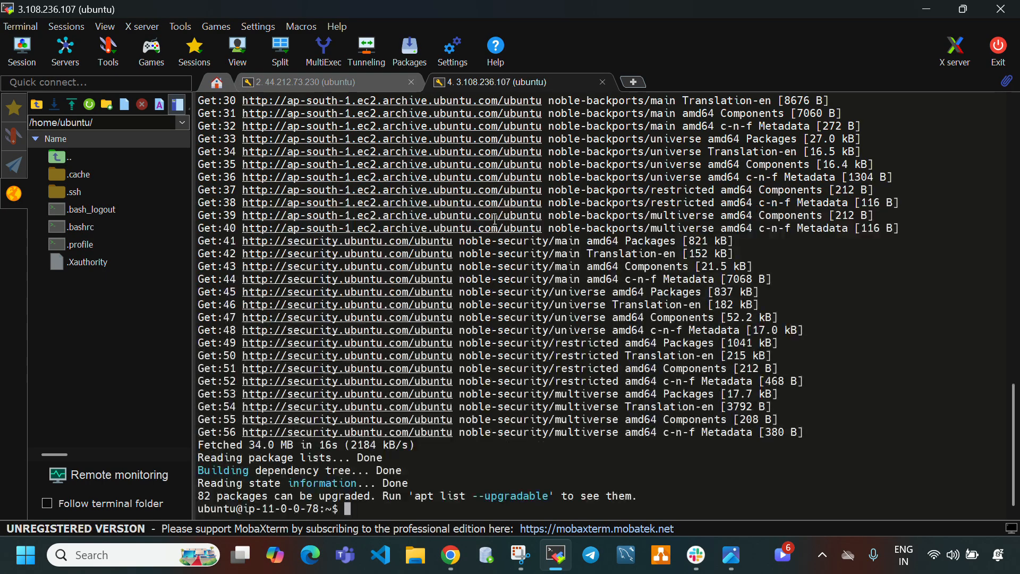
pyautogui.hotkey('ctrl', 'l')
pyautogui.write('sudo su')
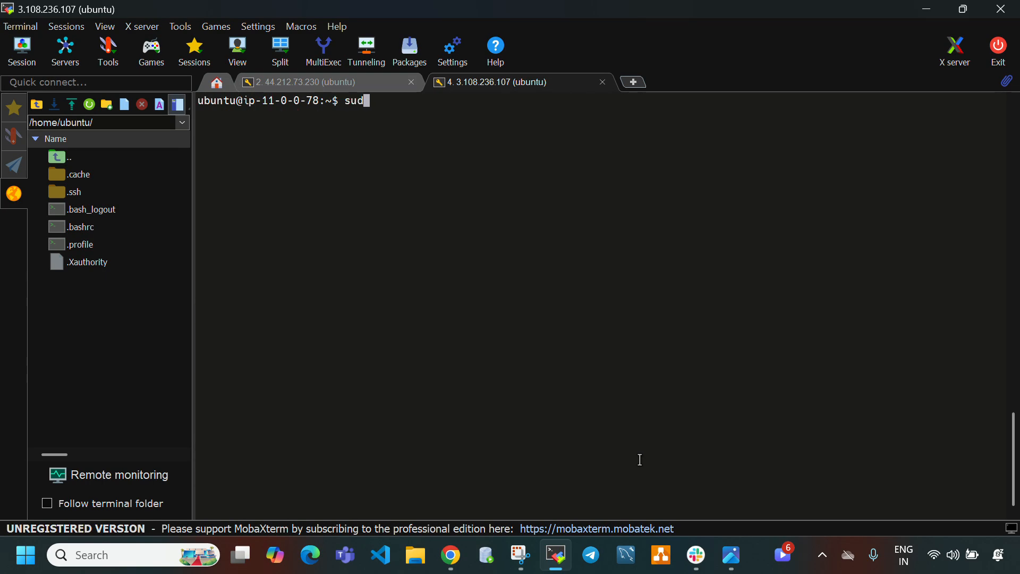
pyautogui.press('Return')
pyautogui.hotkey('ctrl', 'l')
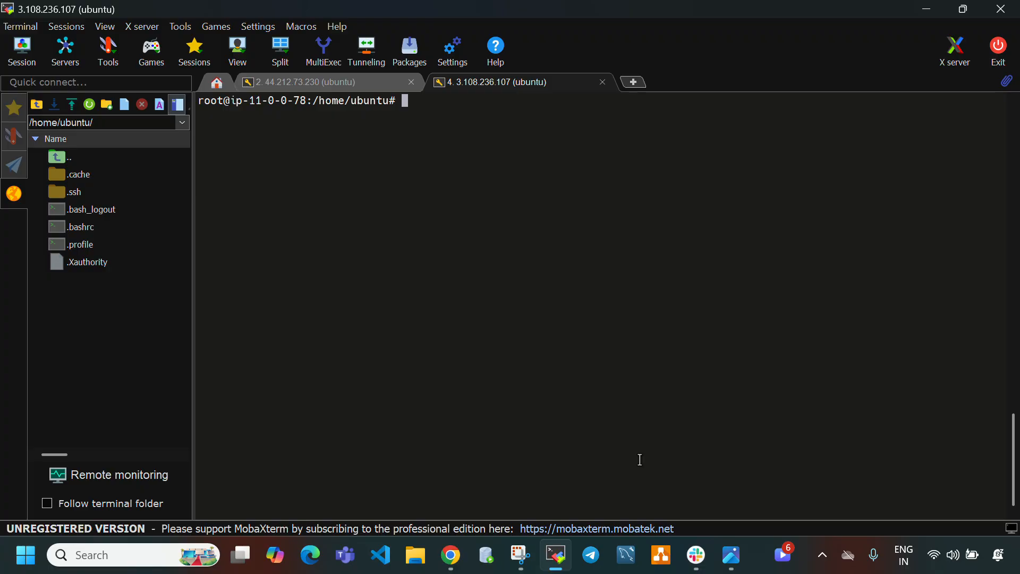
# Step: List the Mumbai instance's network interfaces with ip a and highlight the enX0 interface's private IPv4 address
pyautogui.write('ip a')
pyautogui.press('Return')
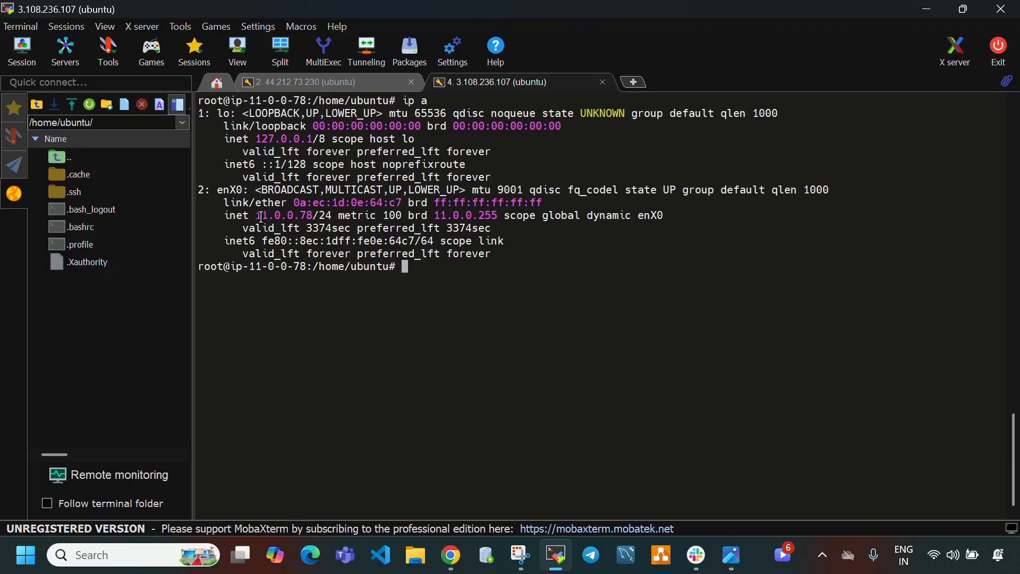
pyautogui.moveTo(260, 216); pyautogui.dragTo(313, 216)
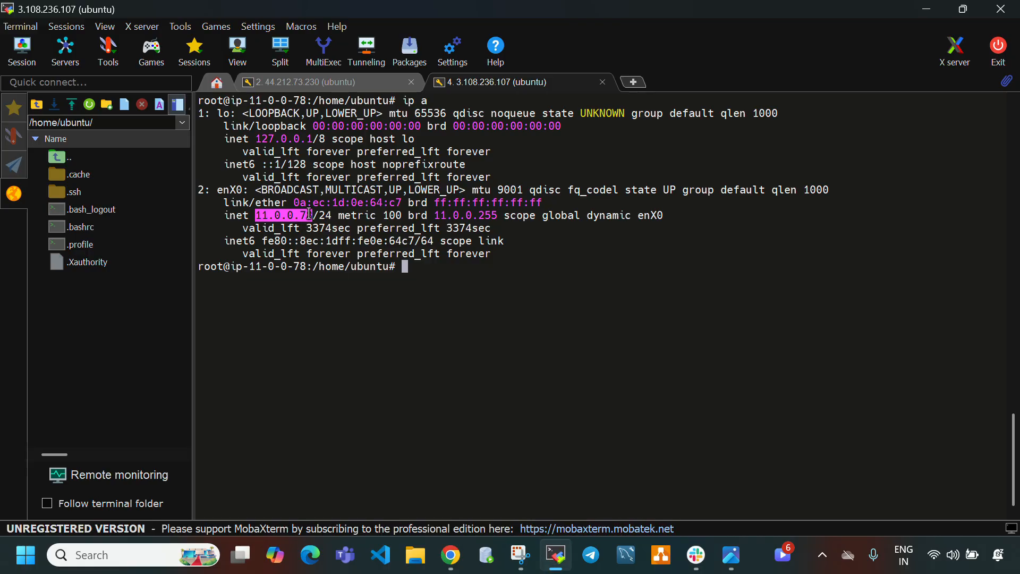
# Step: Switch to Chrome and highlight the private IPv4 address of ap-south1-instance
pyautogui.click(556, 555)
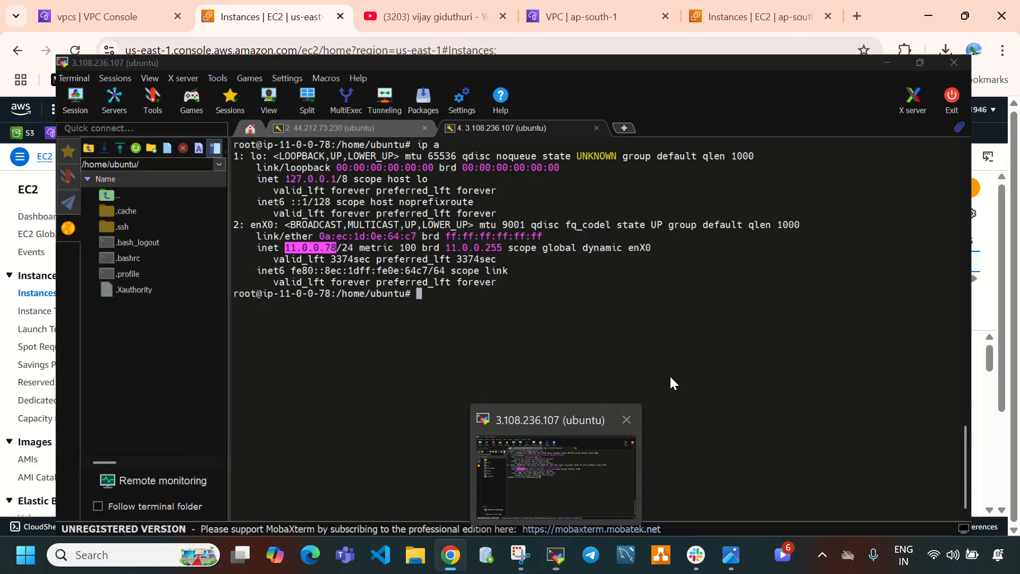
pyautogui.click(753, 23)
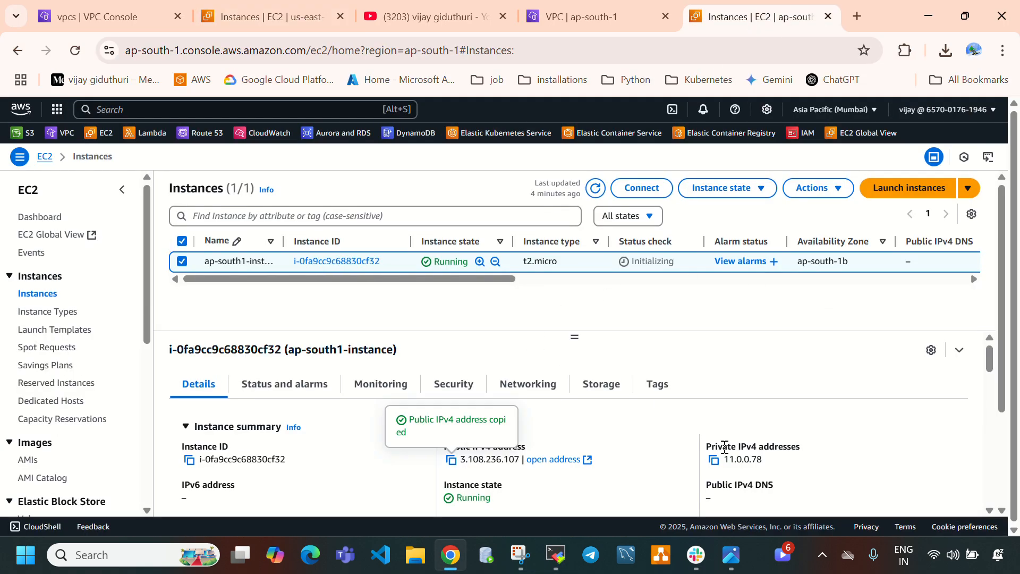
pyautogui.moveTo(723, 460); pyautogui.dragTo(770, 462)
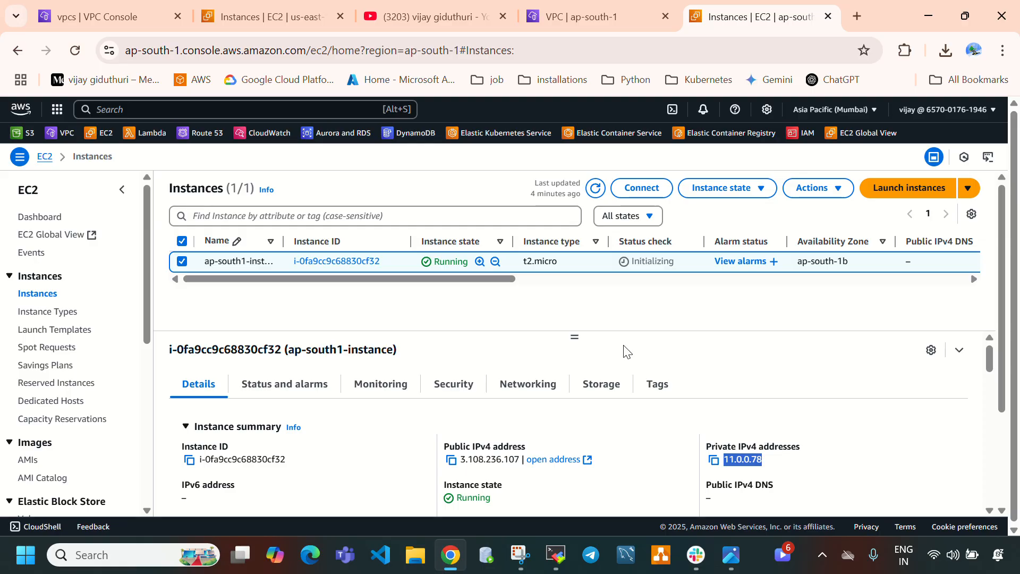
# Step: Switch to MobaXterm to compare both sessions' addresses, and review the Cross Region VPC Peering diagram in the image viewer
pyautogui.click(556, 555)
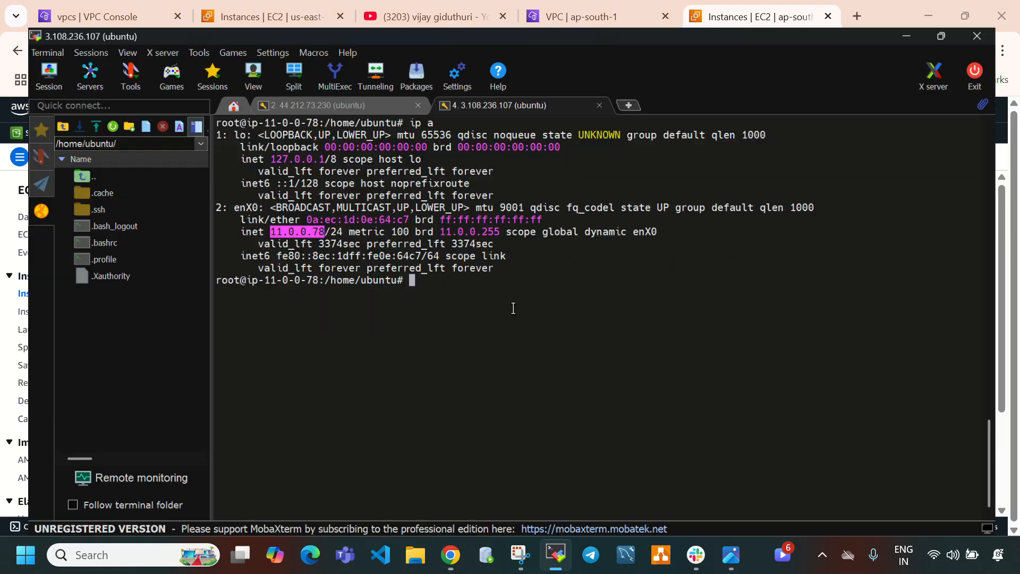
pyautogui.click(334, 82)
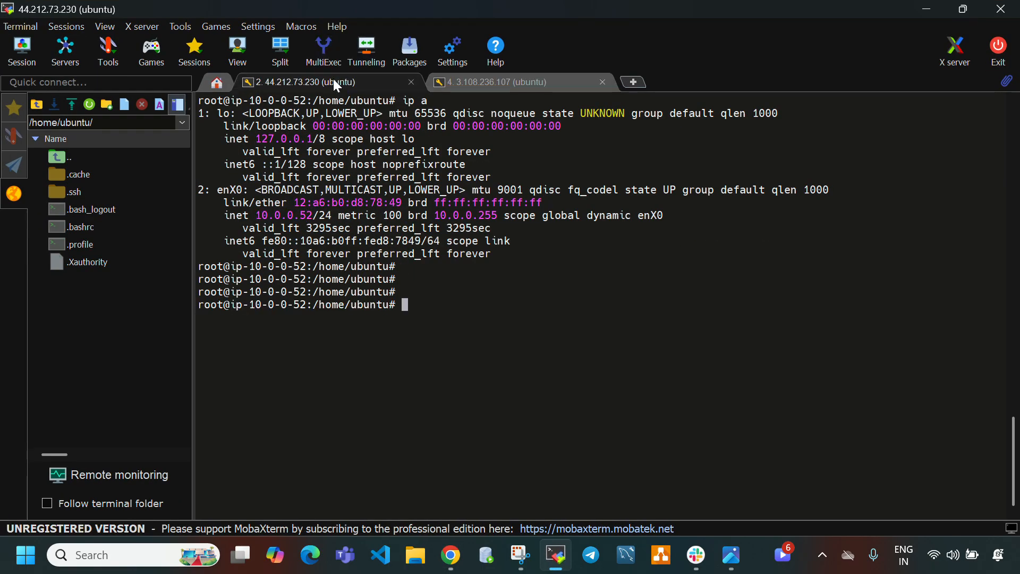
pyautogui.click(469, 82)
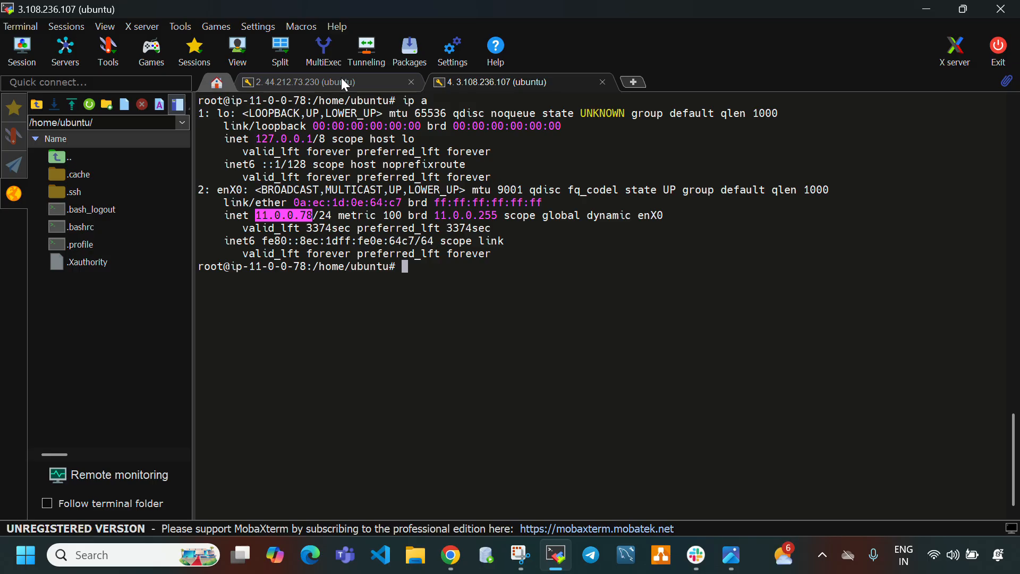
pyautogui.click(731, 555)
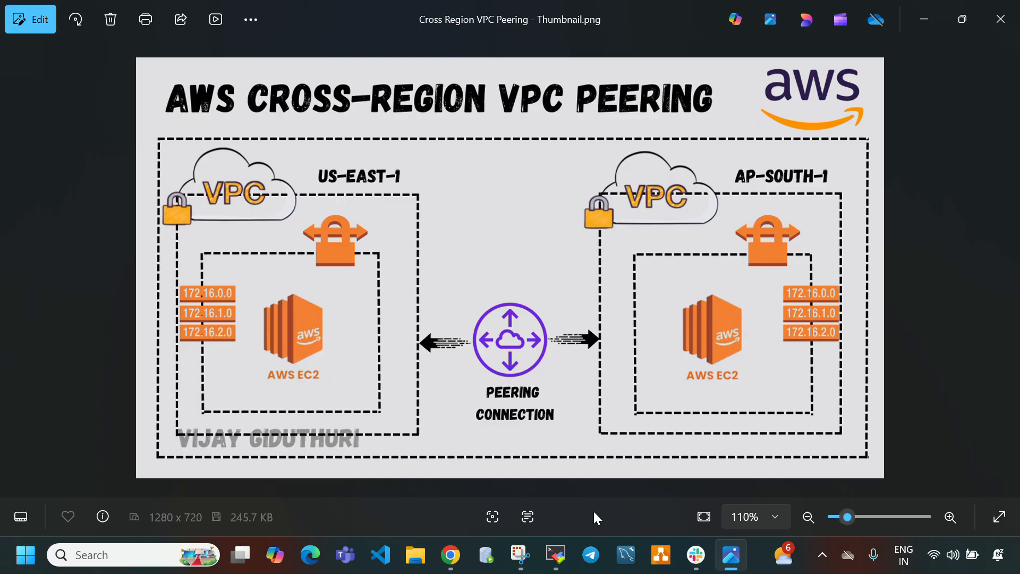
pyautogui.click(559, 557)
pyautogui.click(556, 556)
# Step: Copy ap-south1-instance's private IPv4 address from Chrome and ping 11.0.0.78 from the 44.212.73.230 session in MobaXterm
pyautogui.click(451, 555)
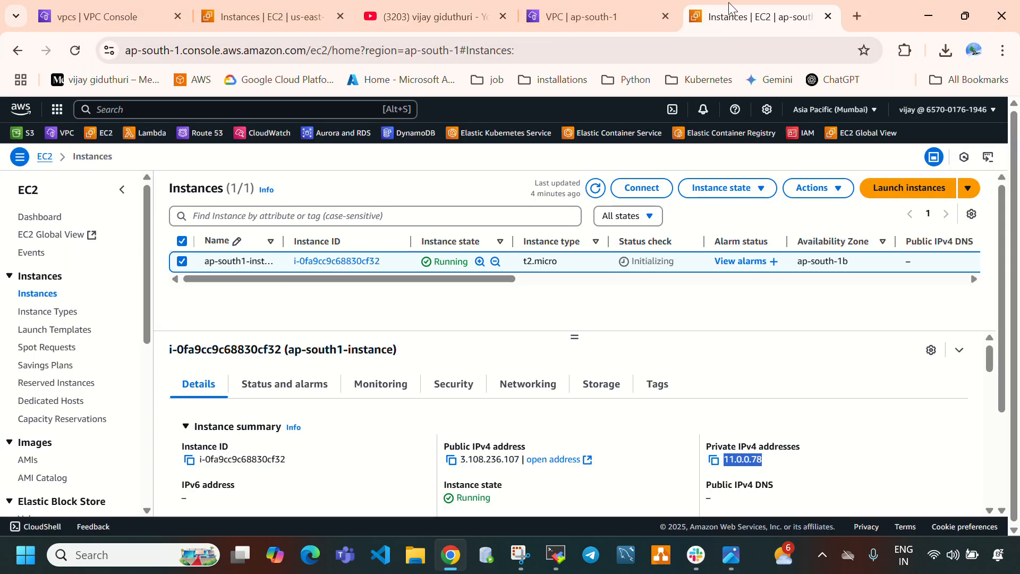
pyautogui.click(713, 460)
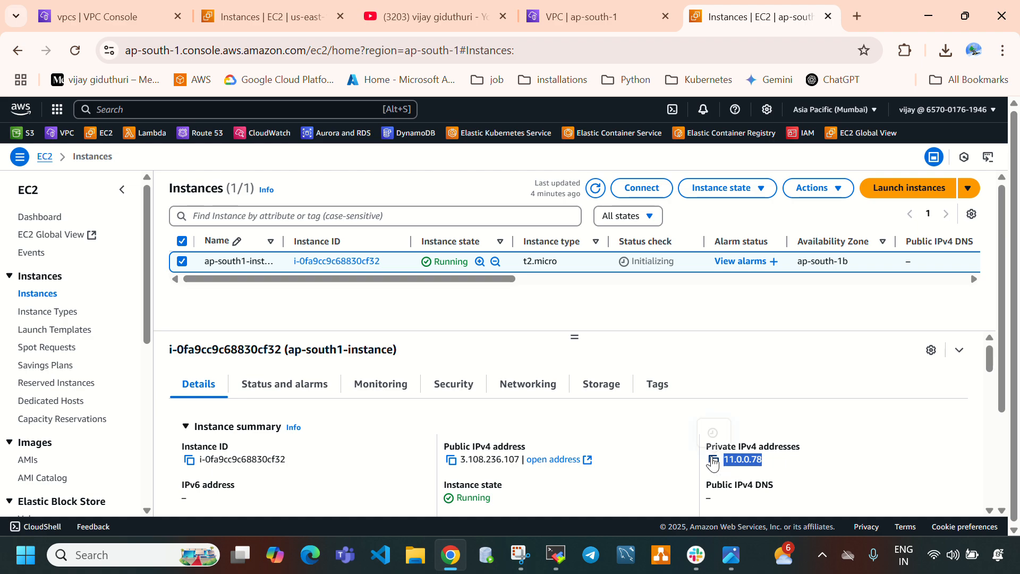
pyautogui.click(557, 555)
pyautogui.click(299, 81)
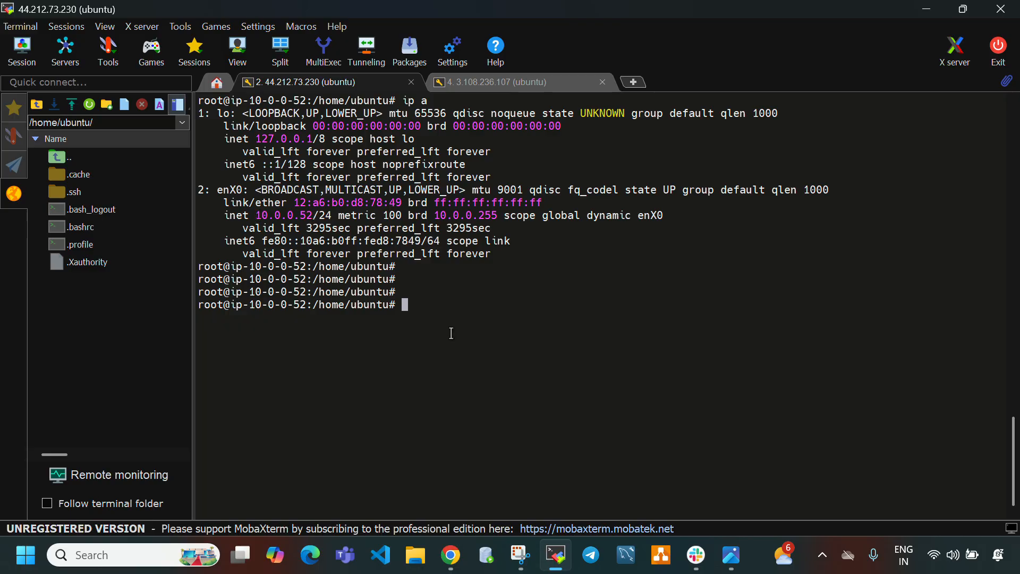
pyautogui.write('ping')
pyautogui.rightClick(451, 333)
pyautogui.click(488, 235)
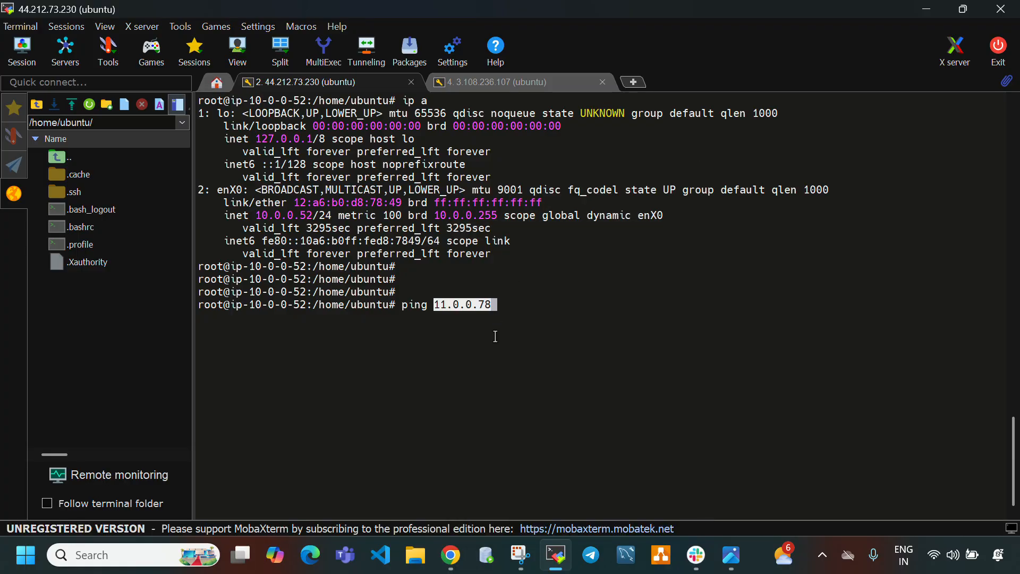
pyautogui.press('Return')
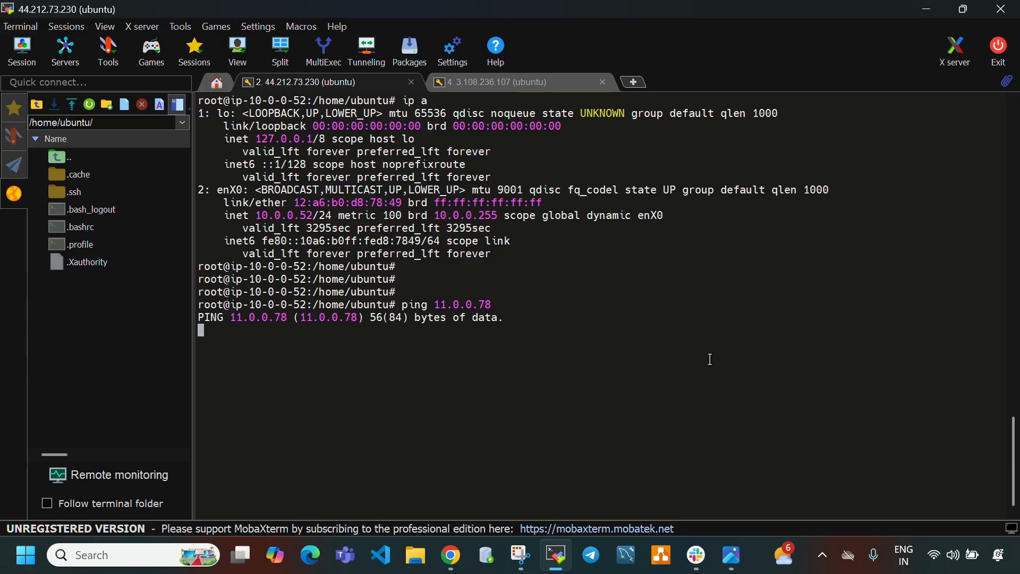
# Step: Switch to Chrome, check the region of us-east-1-instance and copy its private IPv4 address
pyautogui.click(529, 93)
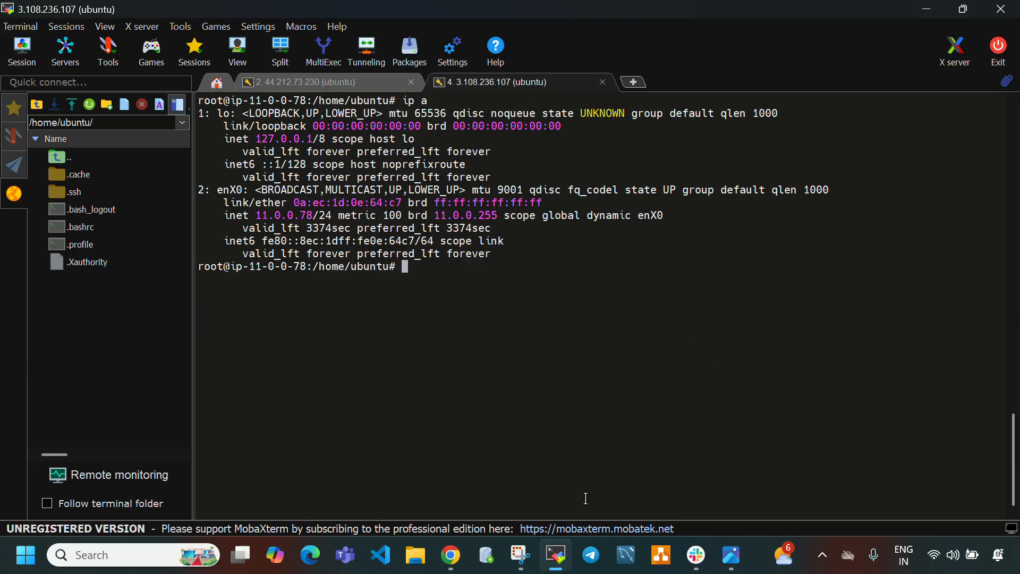
pyautogui.click(451, 555)
pyautogui.click(271, 16)
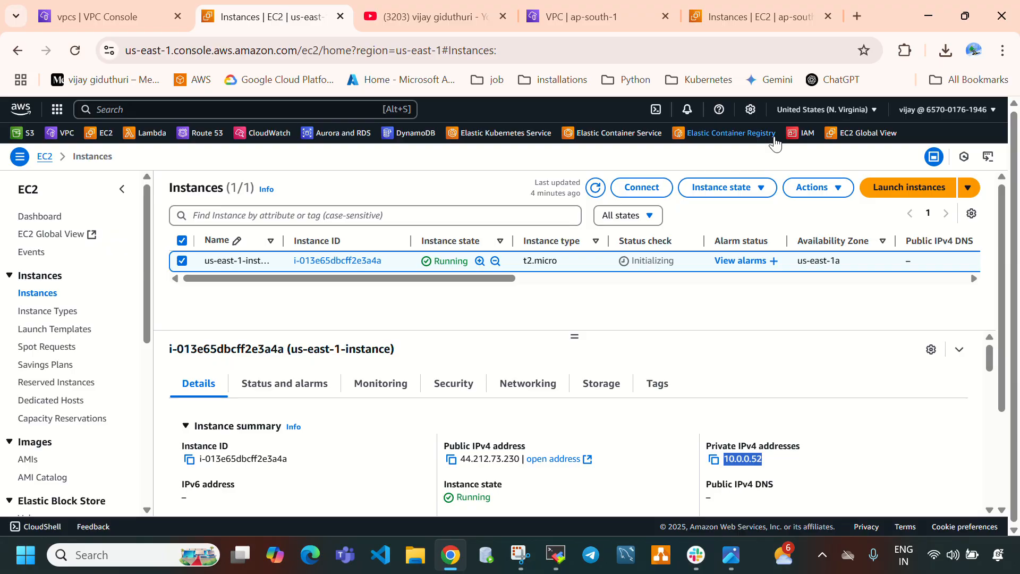
pyautogui.click(829, 109)
pyautogui.click(313, 283)
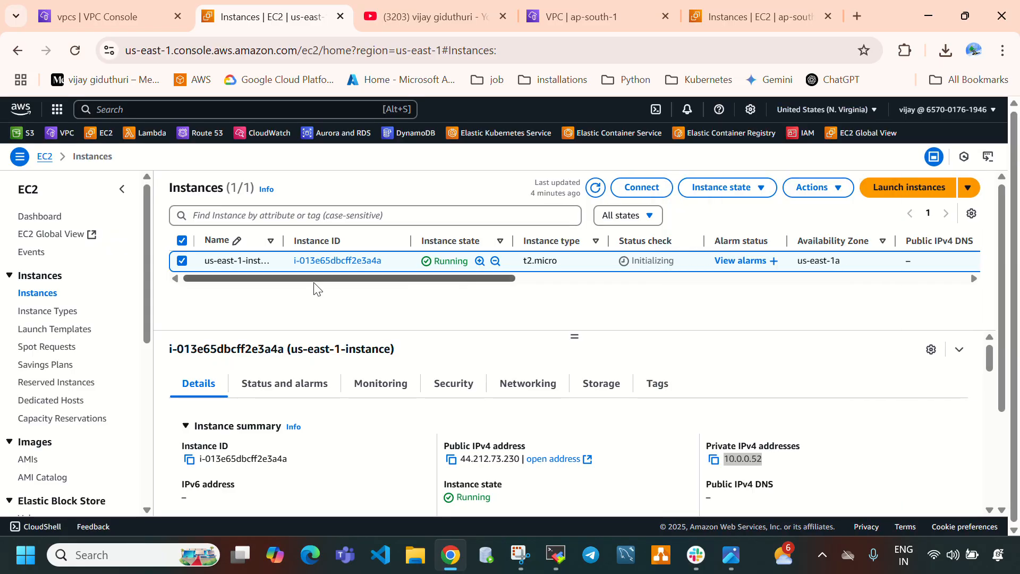
pyautogui.click(716, 468)
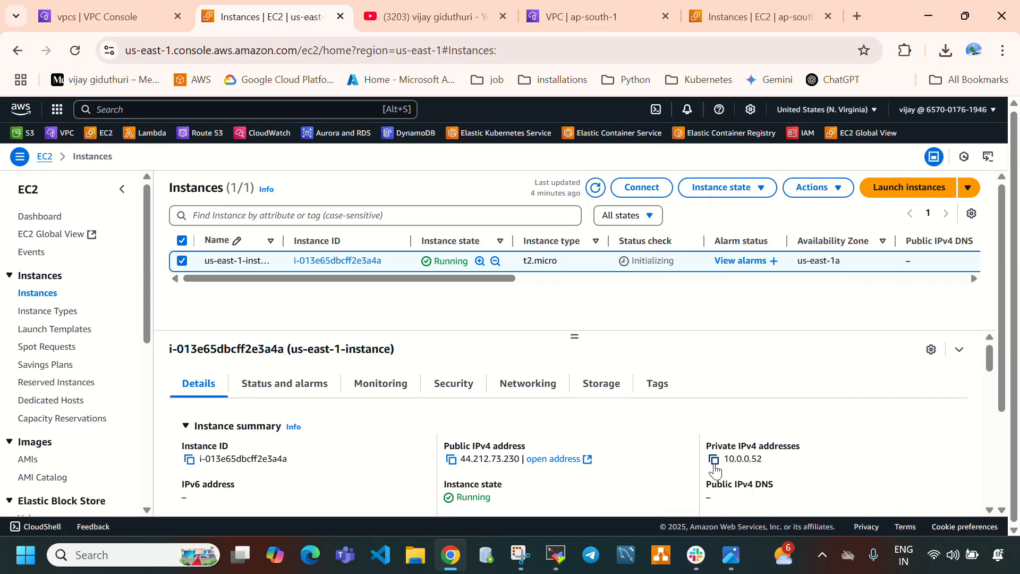
pyautogui.click(715, 463)
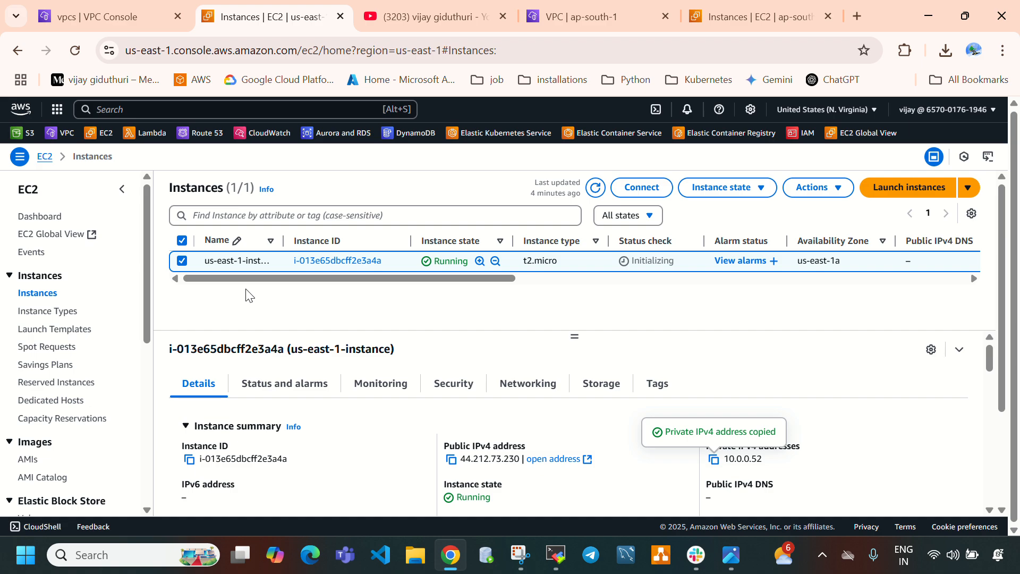
pyautogui.click(813, 109)
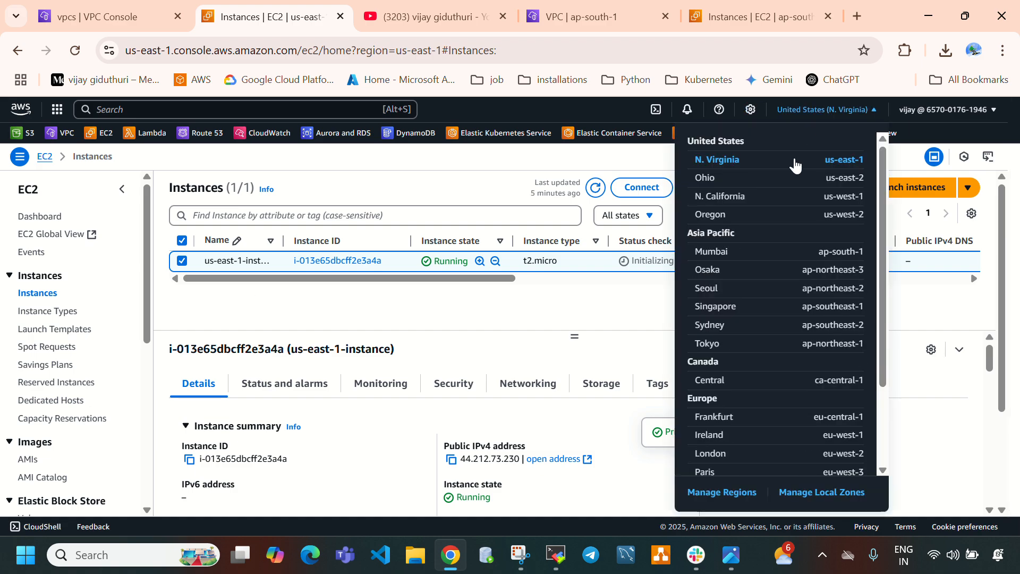
pyautogui.click(478, 193)
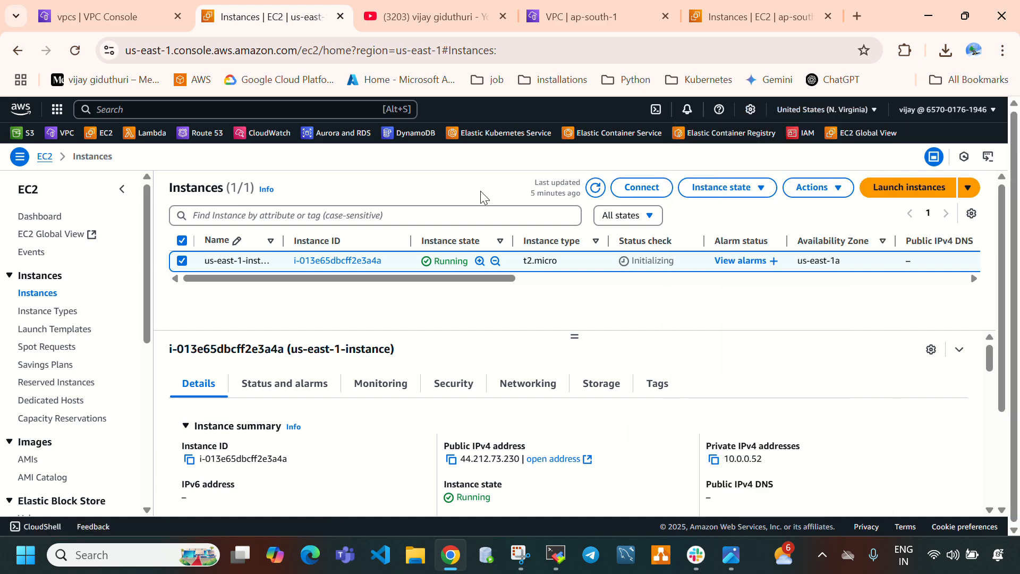
# Step: Switch to MobaXterm and ping 10.0.0.52 from the 3.108.236.107 session
pyautogui.click(553, 554)
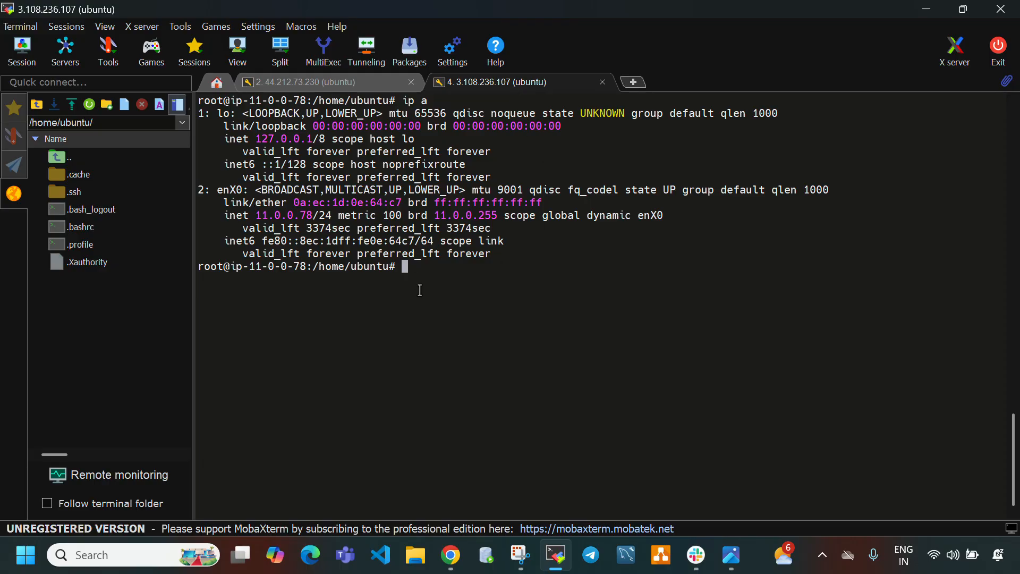
pyautogui.write('ping')
pyautogui.rightClick(443, 304)
pyautogui.click(494, 230)
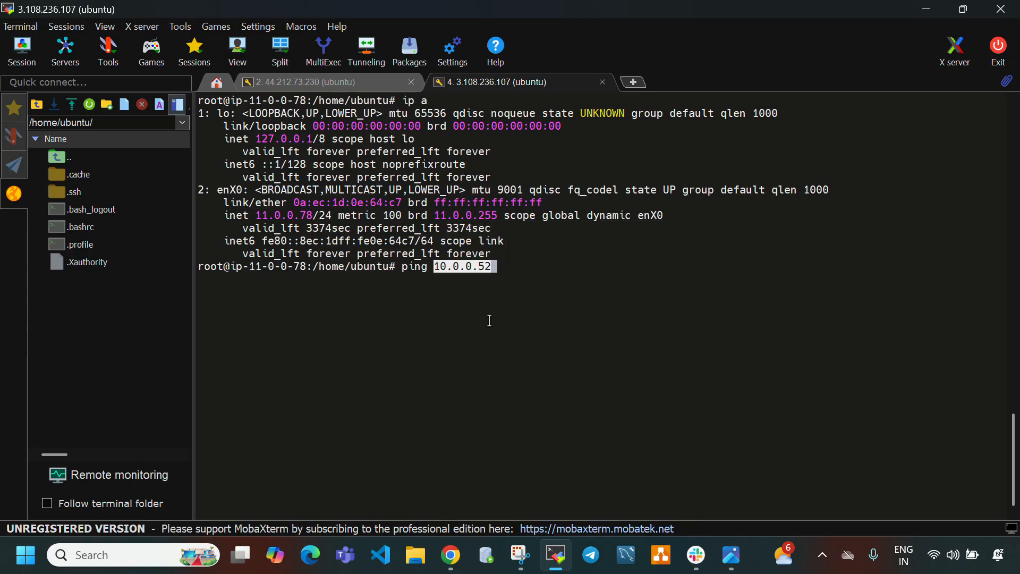
pyautogui.press('Return')
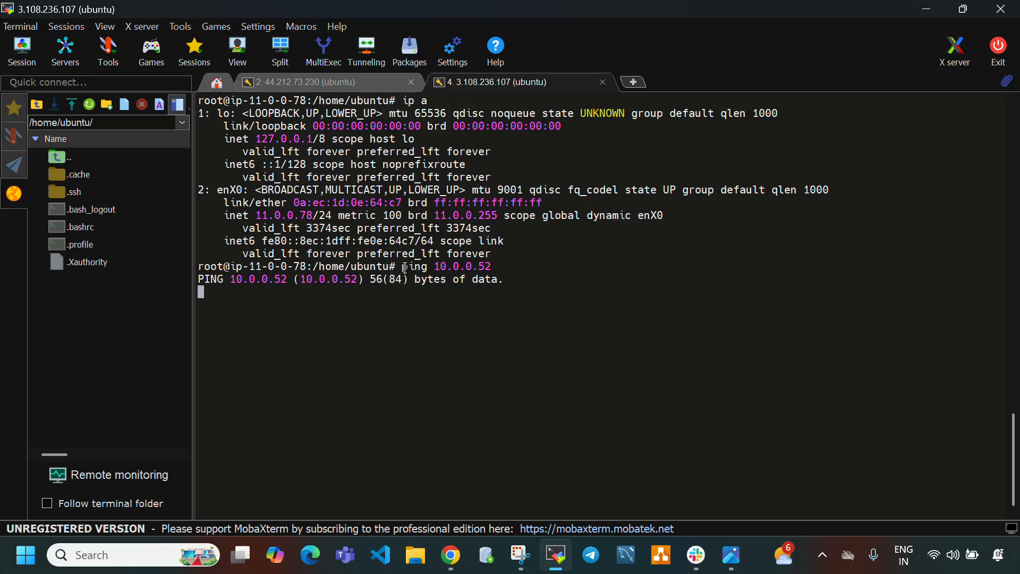
# Step: Compare the ping output in both SSH sessions and review the Cross Region VPC Peering diagram
pyautogui.moveTo(402, 266); pyautogui.dragTo(495, 280)
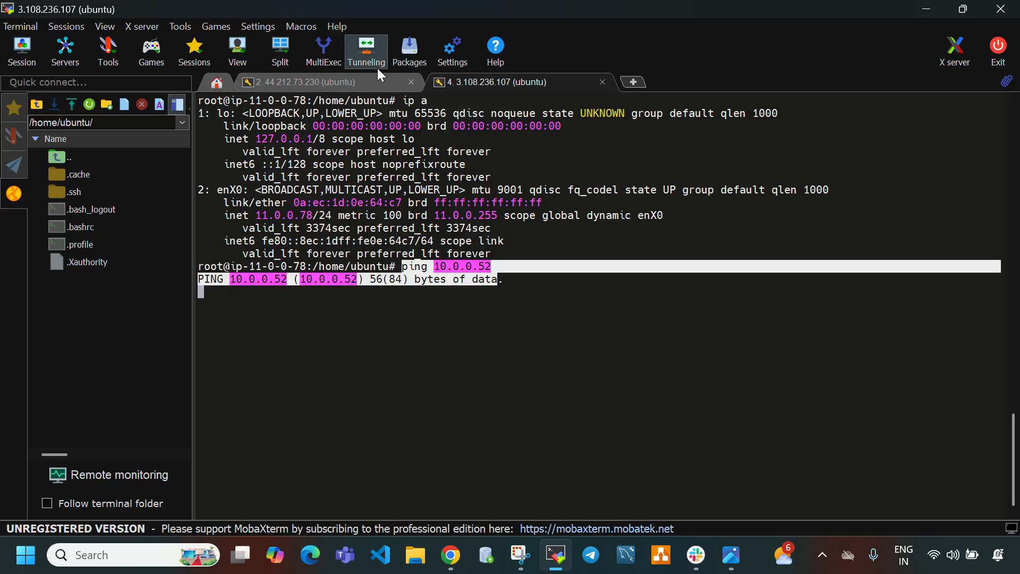
pyautogui.click(350, 85)
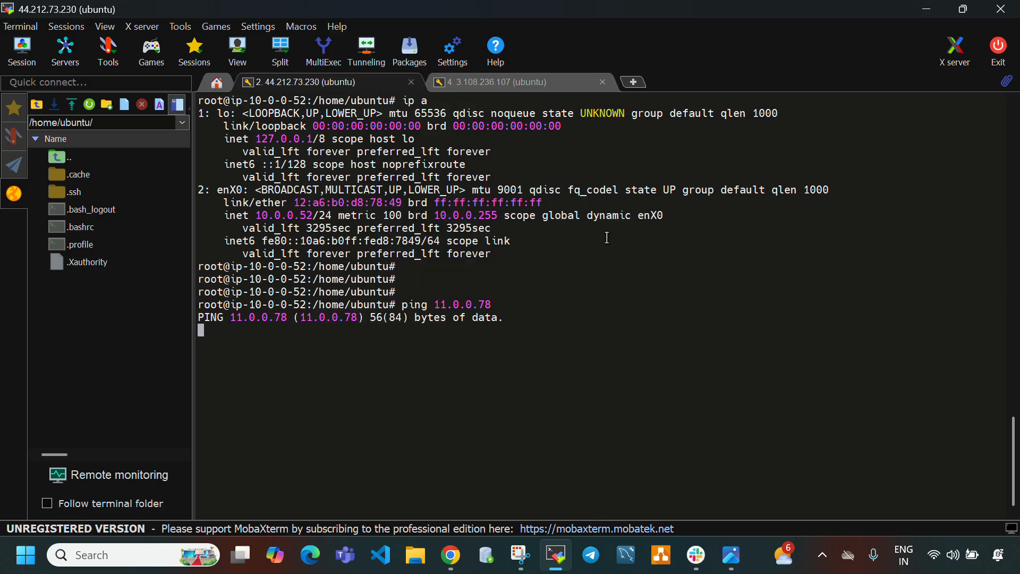
pyautogui.click(732, 555)
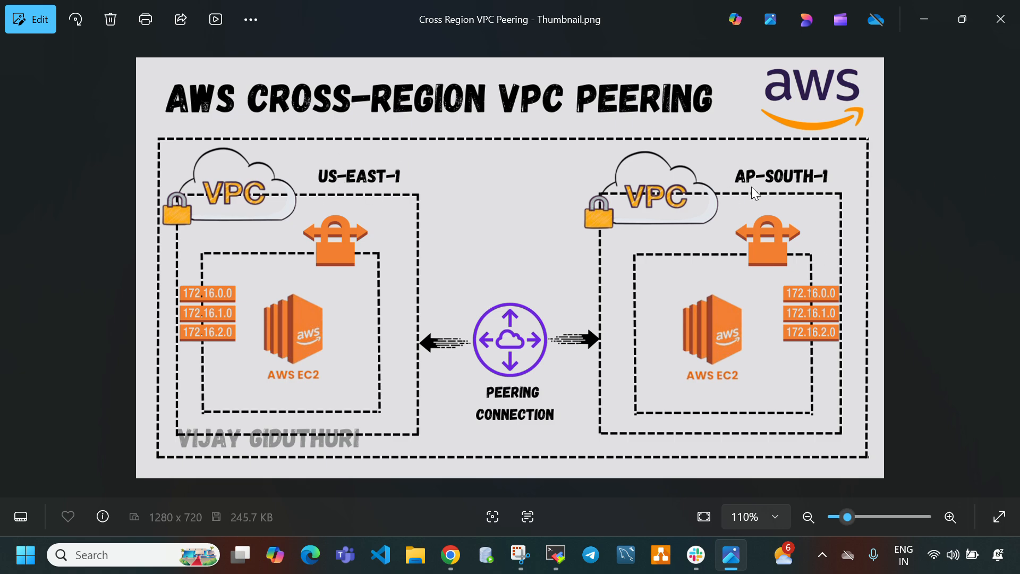
pyautogui.click(732, 555)
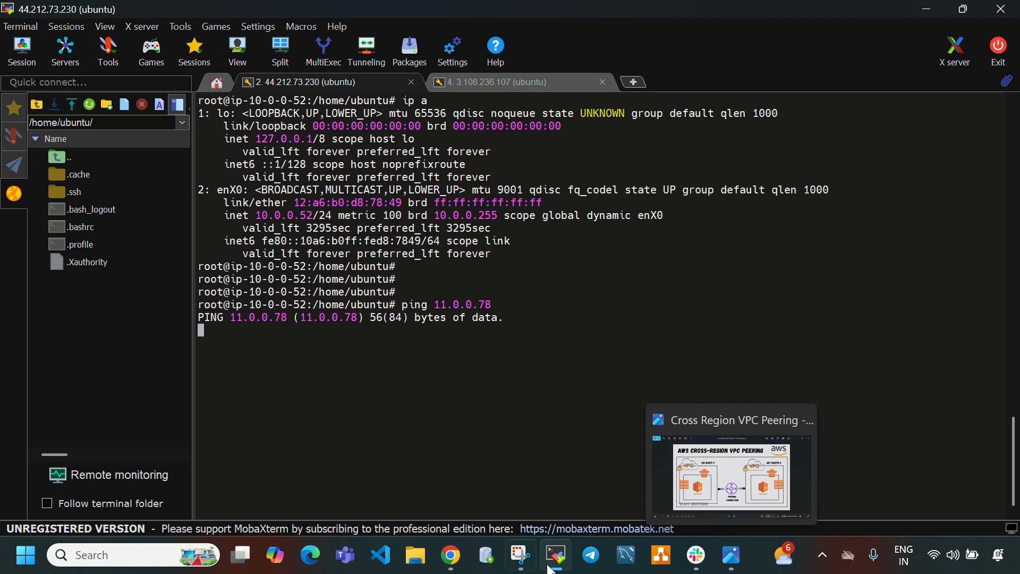
# Step: Switch to Chrome and show the Your VPCs list of the us-east-1 region
pyautogui.click(451, 556)
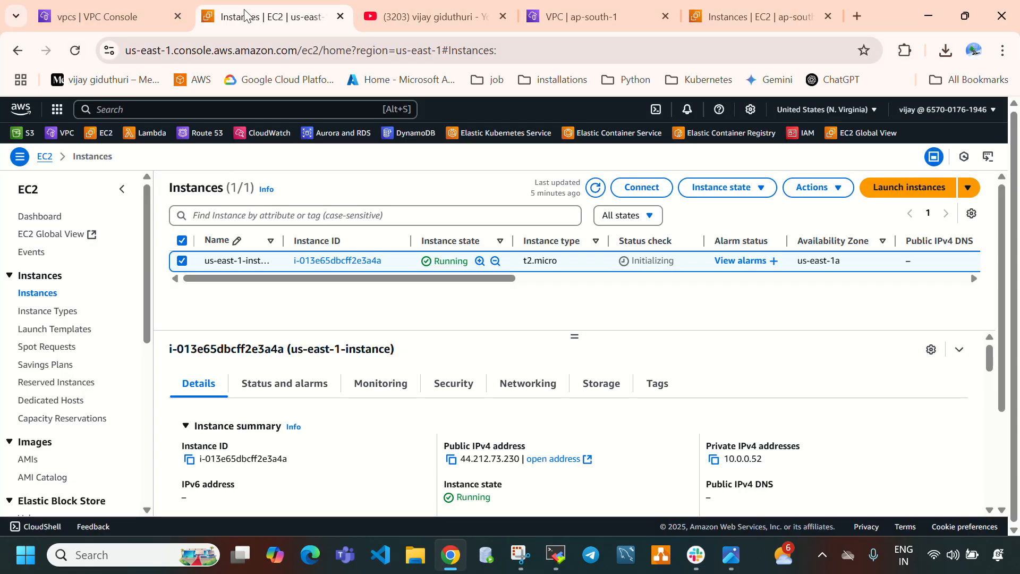
pyautogui.click(144, 8)
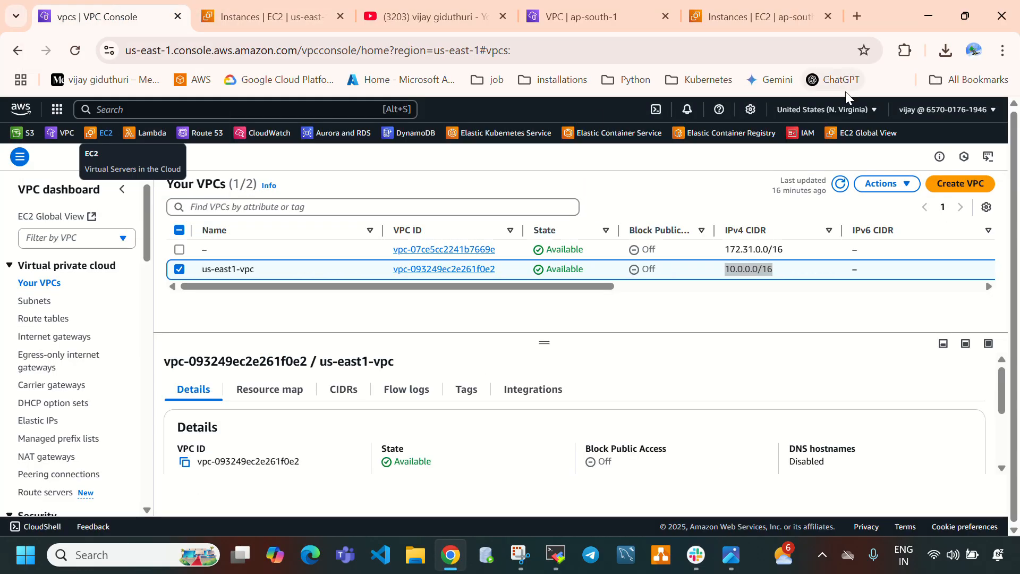
# Step: Open the peering connections list of the us-east-1 region and review the Cross Region VPC Peering diagram
pyautogui.click(847, 110)
pyautogui.click(715, 160)
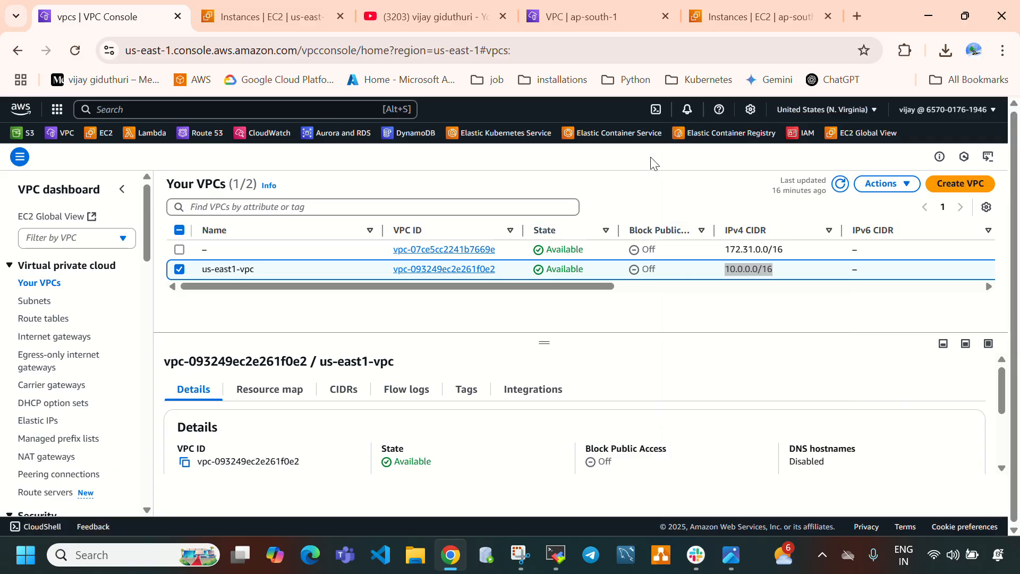
pyautogui.click(73, 478)
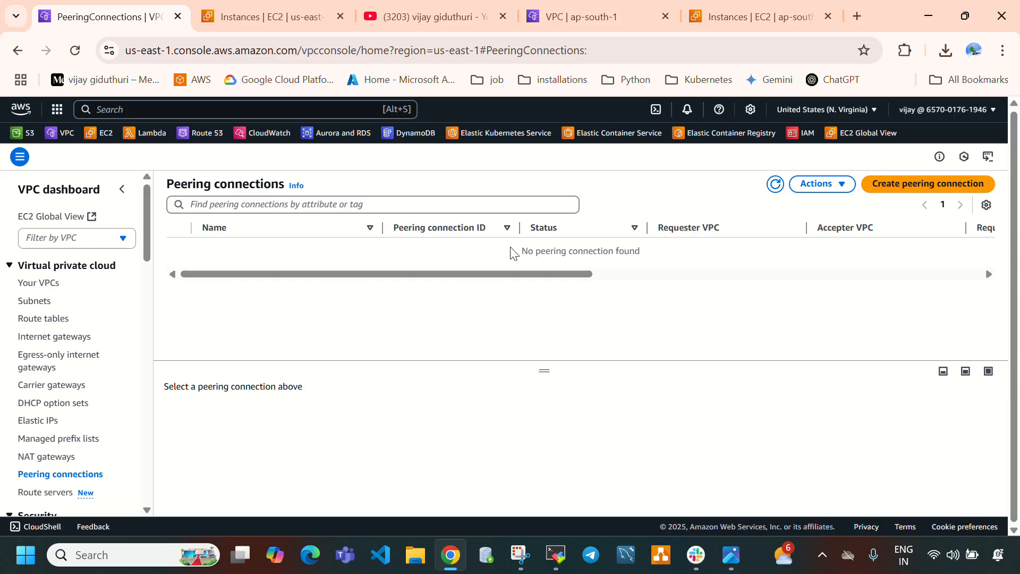
pyautogui.moveTo(515, 251); pyautogui.dragTo(654, 277)
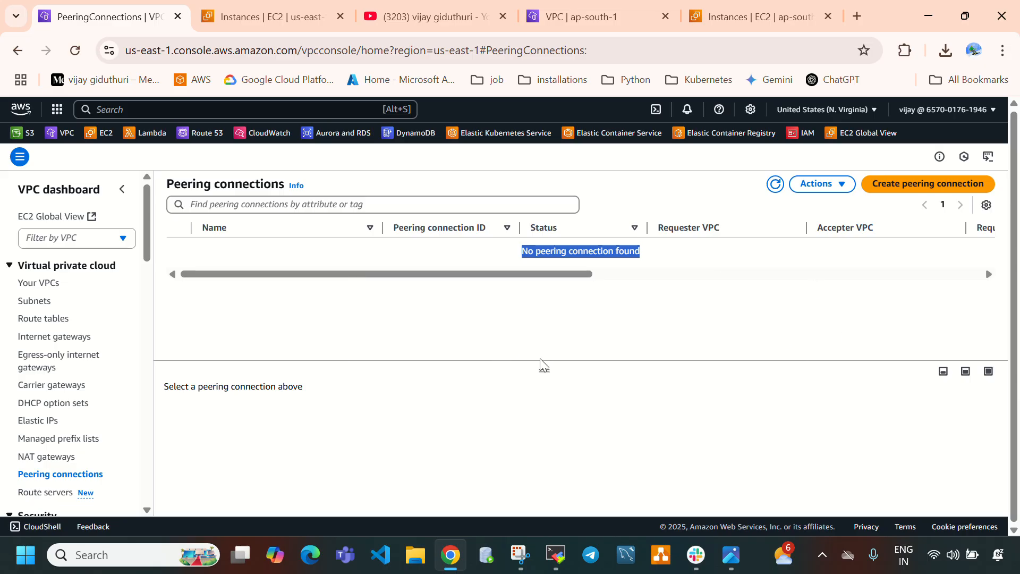
pyautogui.click(731, 555)
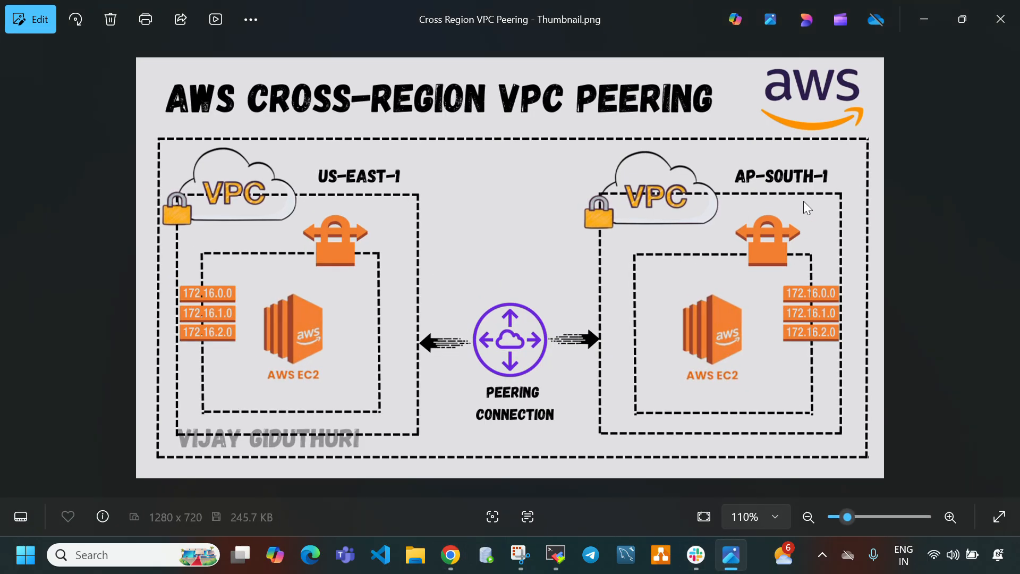
pyautogui.click(738, 556)
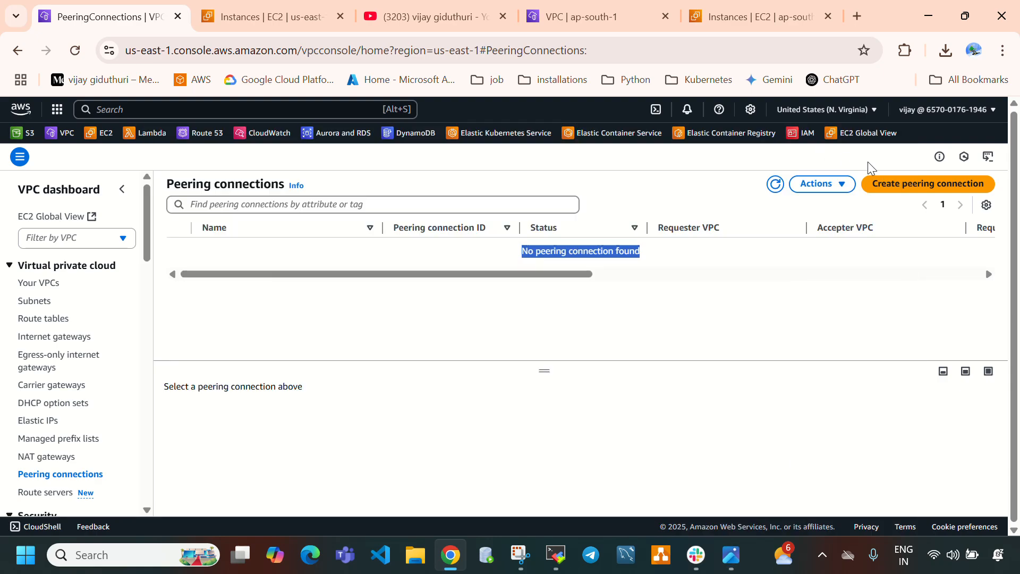
# Step: Start a peering connection named peering-connection-between-us-east1-ap-south1 with us-east1-vpc as the requester VPC
pyautogui.click(897, 186)
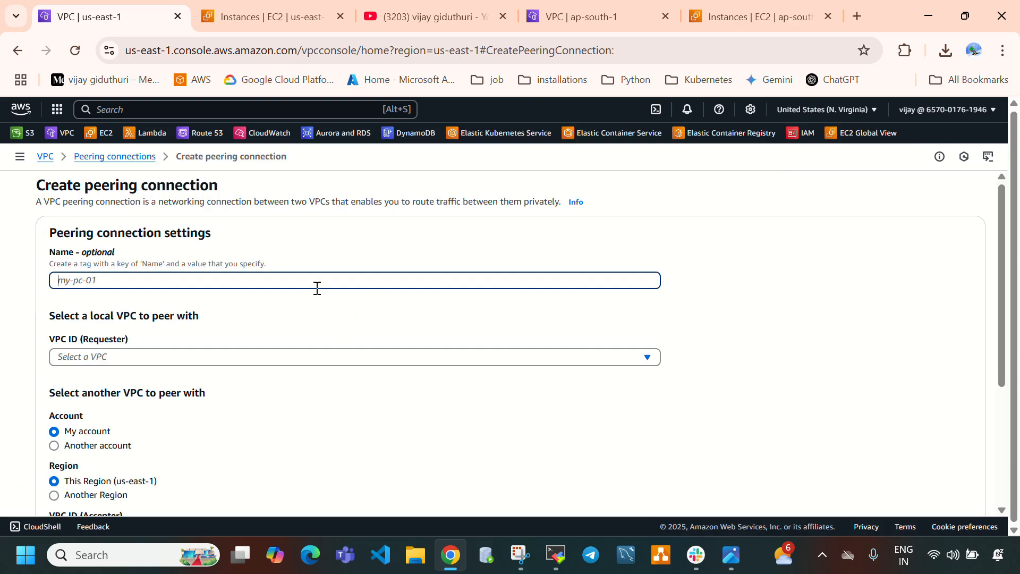
pyautogui.write('peering-connection-between-us-east1-ap-south1')
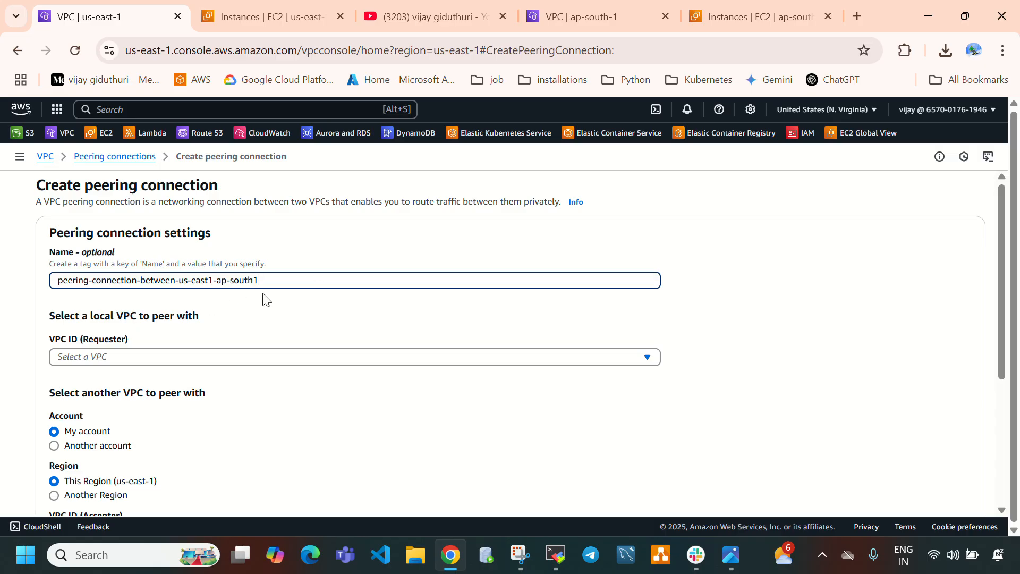
pyautogui.moveTo(277, 279); pyautogui.dragTo(50, 296)
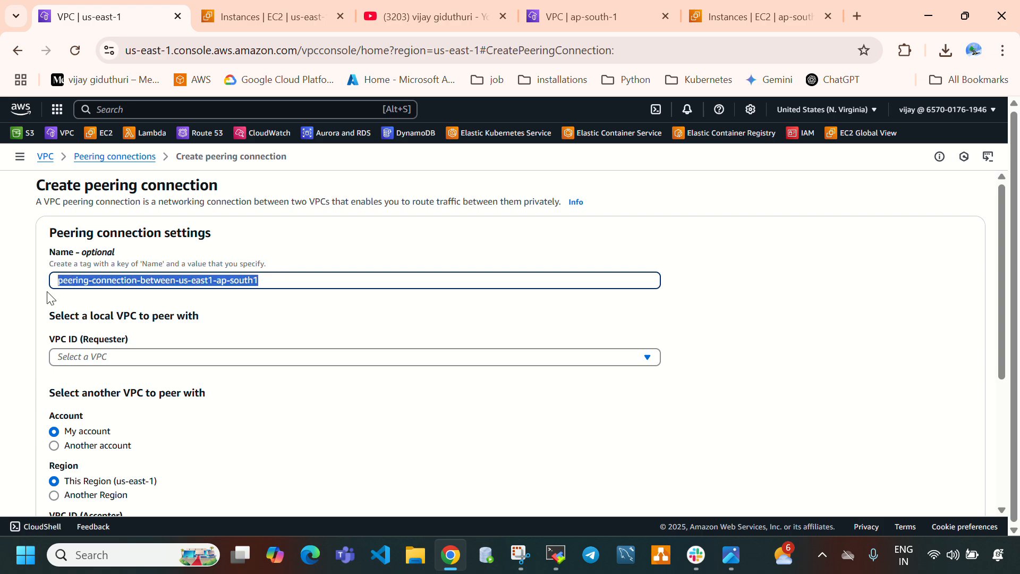
pyautogui.click(159, 357)
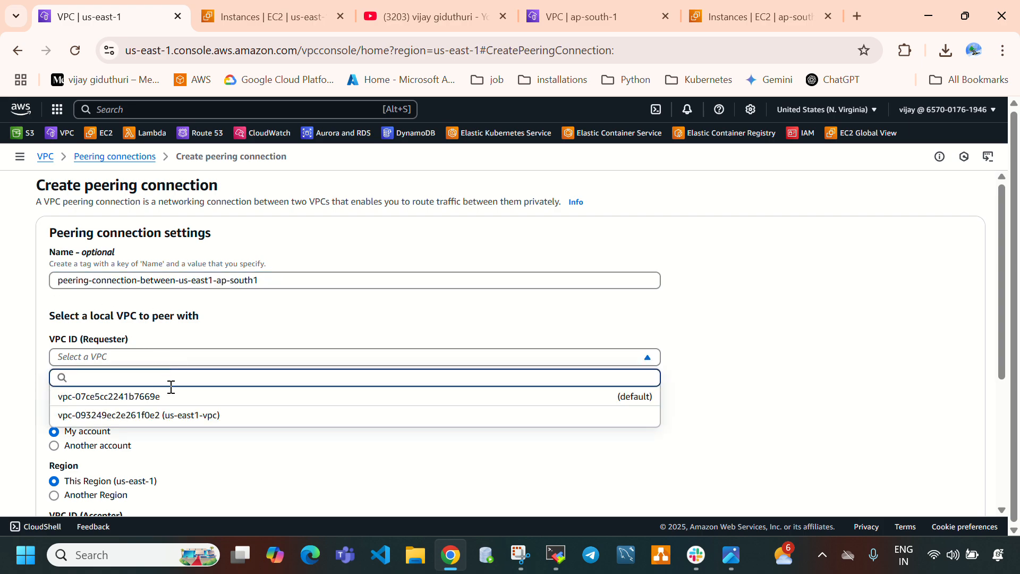
pyautogui.click(184, 416)
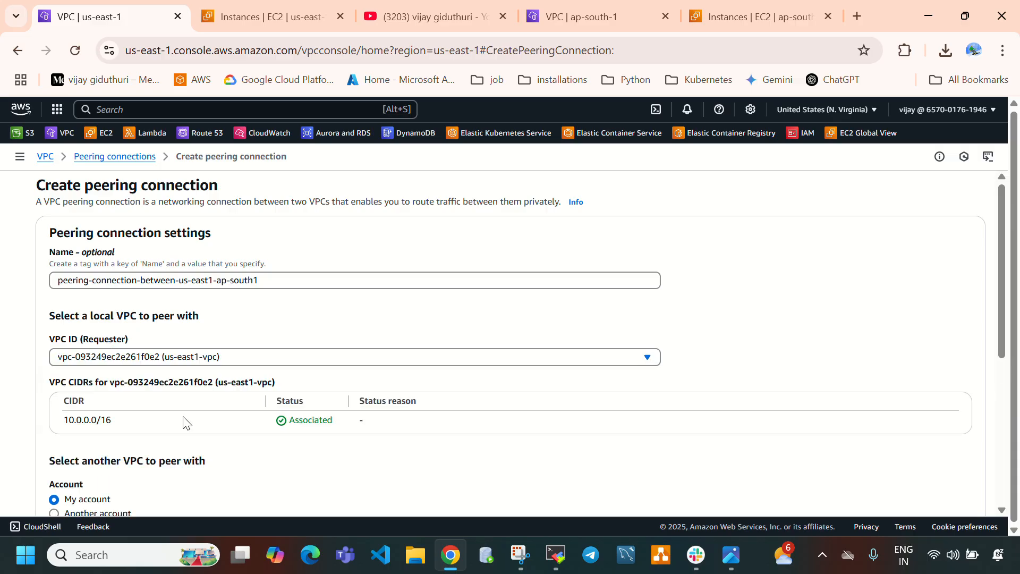
# Step: Preview the account ID option for peering with another account and switch back to My account
pyautogui.scroll(-4, 314, 394)
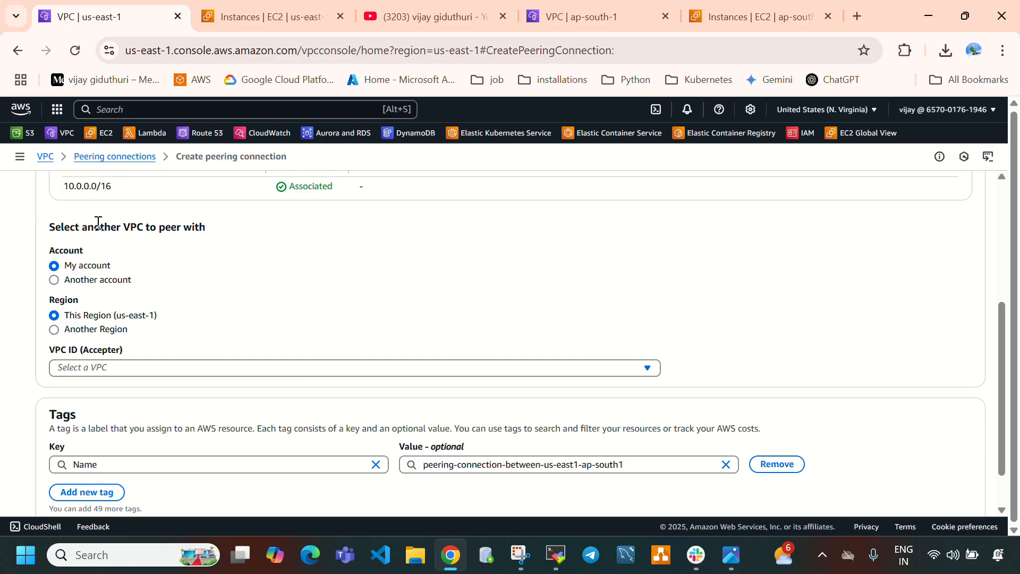
pyautogui.scroll(3, 98, 223)
pyautogui.moveTo(46, 381); pyautogui.dragTo(209, 381)
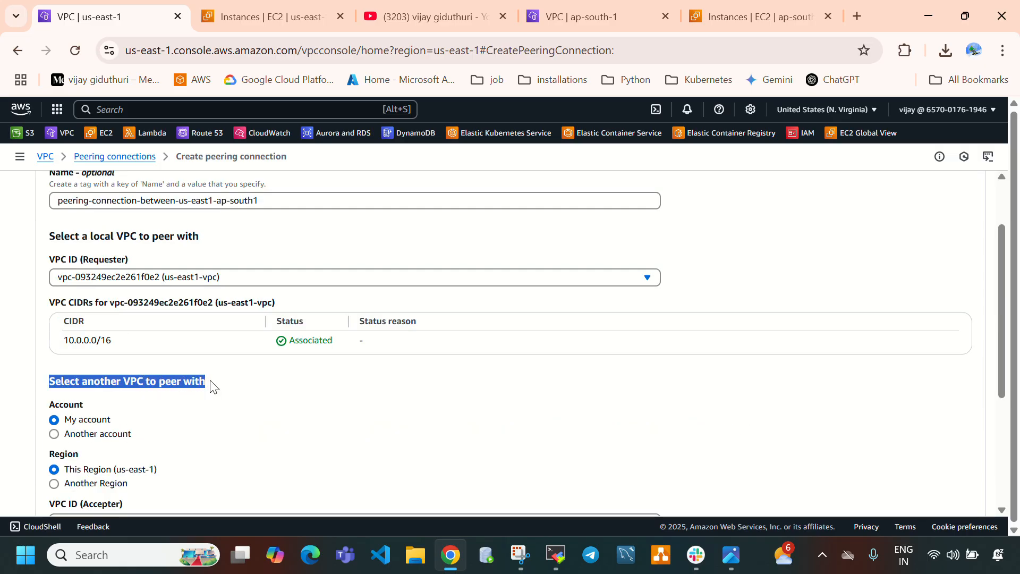
pyautogui.scroll(-2, 212, 383)
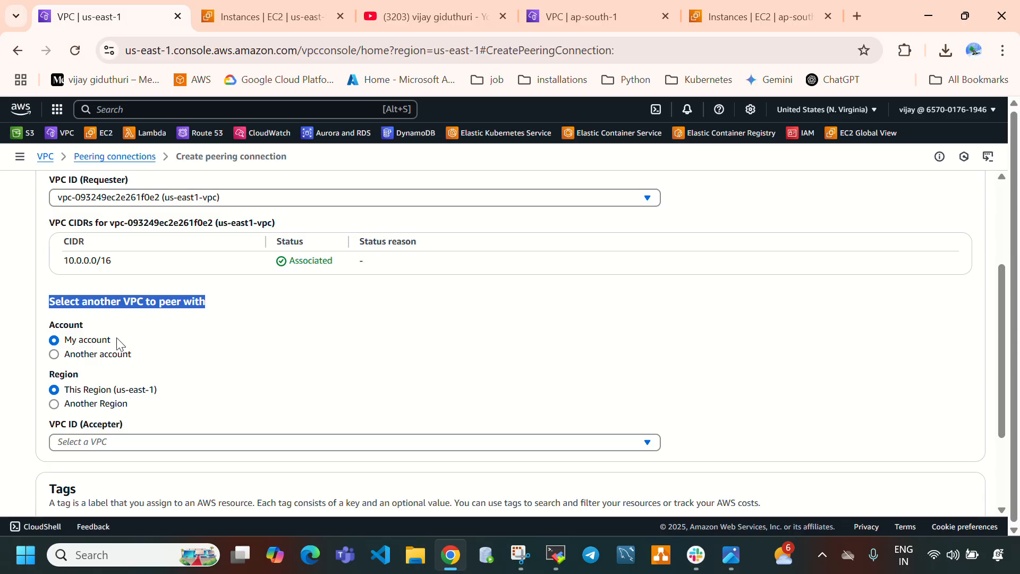
pyautogui.click(55, 355)
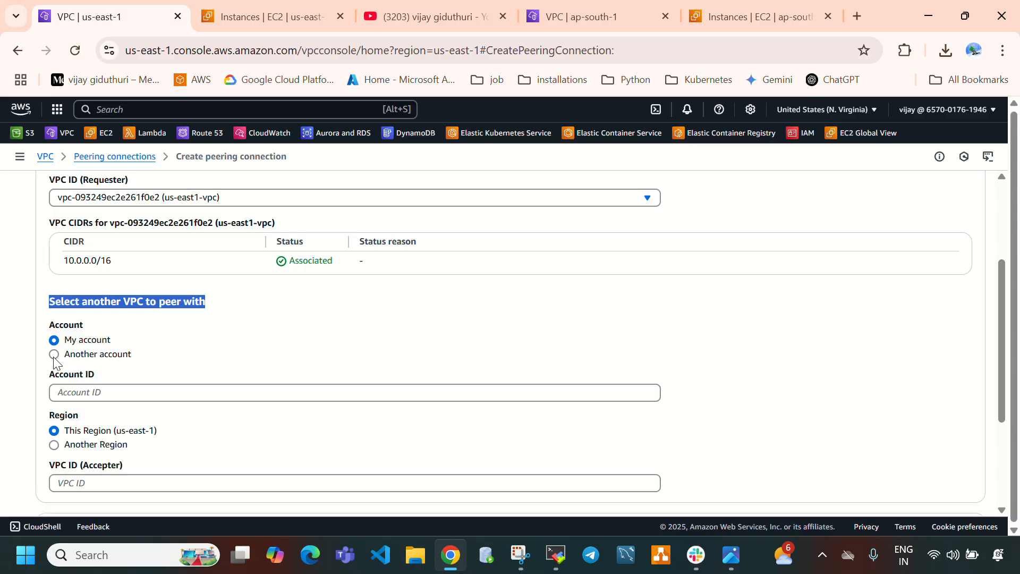
pyautogui.click(74, 393)
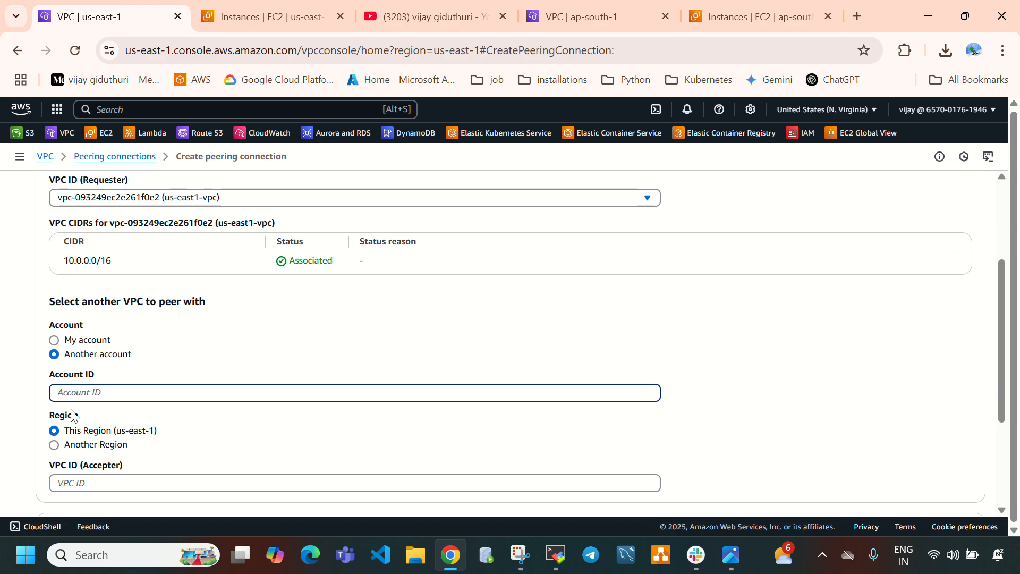
pyautogui.click(53, 339)
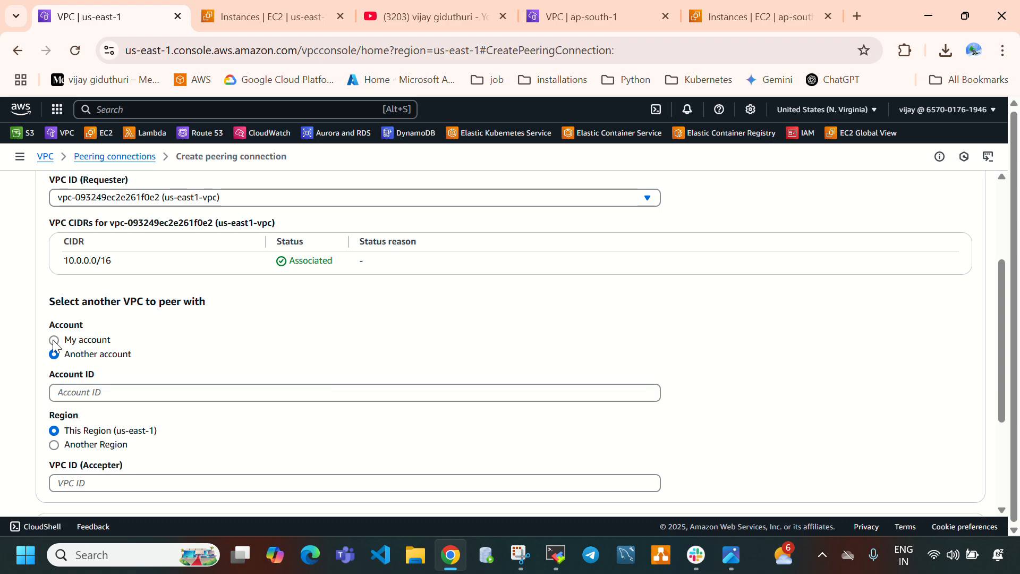
# Step: Set the accepter VPC's region to Another Region with Asia Pacific (Mumbai) (ap-south-1)
pyautogui.scroll(-2, 196, 349)
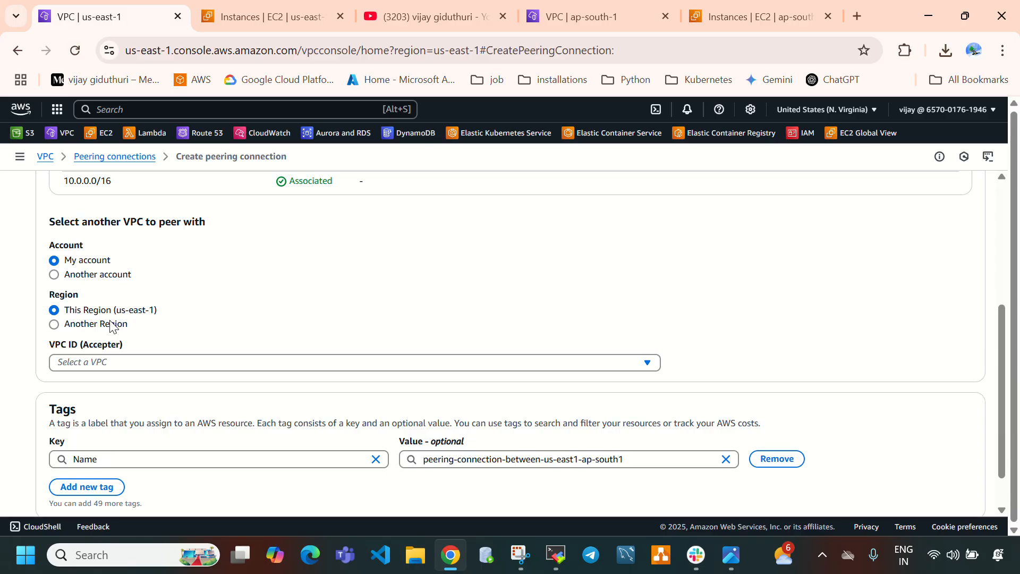
pyautogui.click(56, 324)
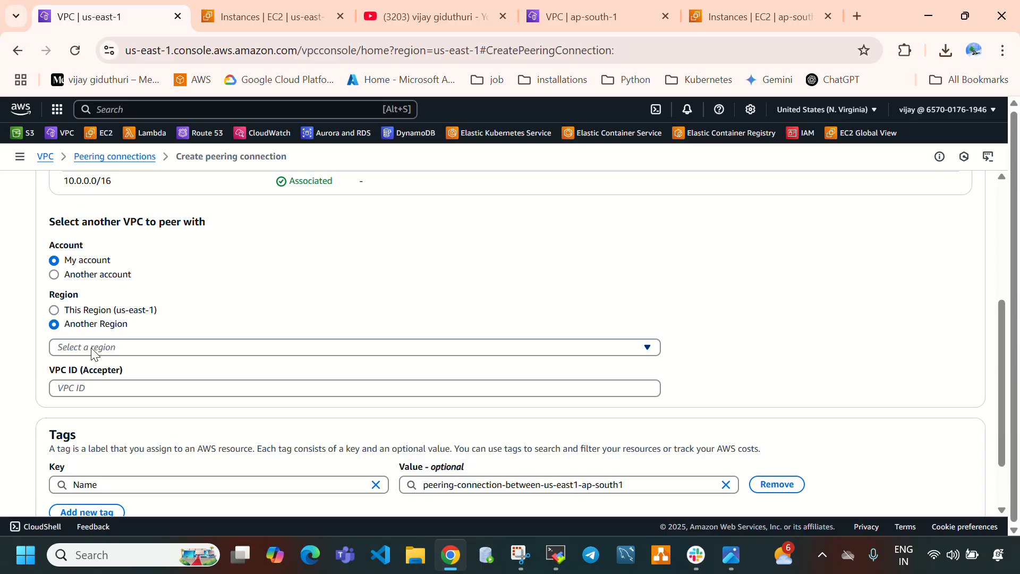
pyautogui.click(92, 351)
pyautogui.write('mum')
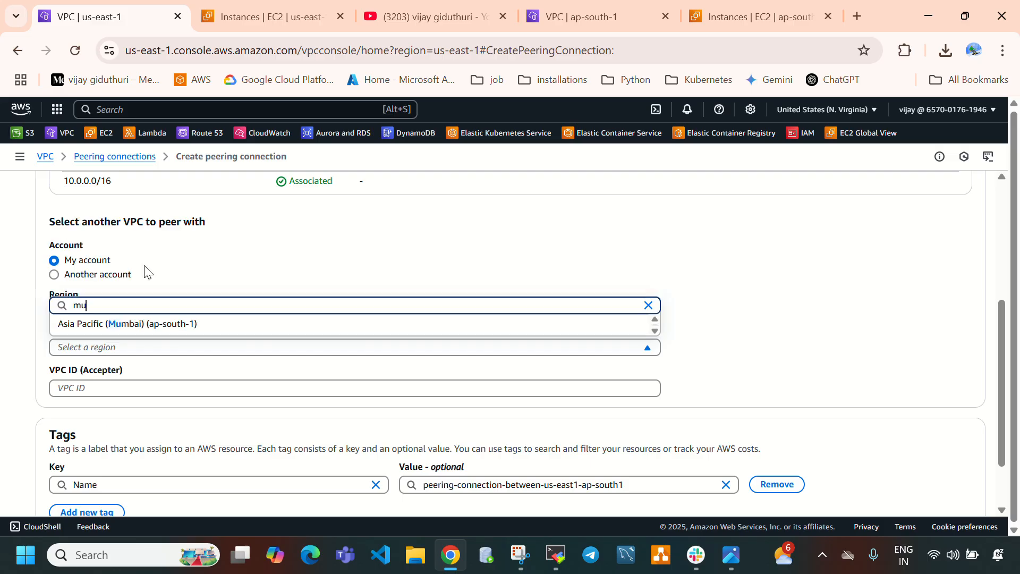
pyautogui.click(175, 326)
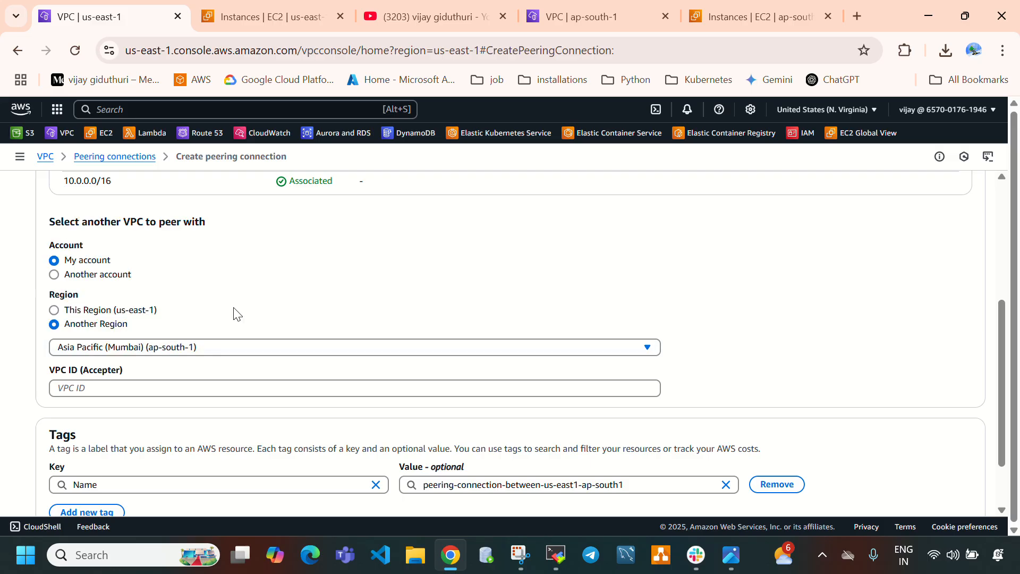
# Step: Copy the VPC ID of ap-south-1-vpc from its details in the Mumbai region's VPC list
pyautogui.click(624, 25)
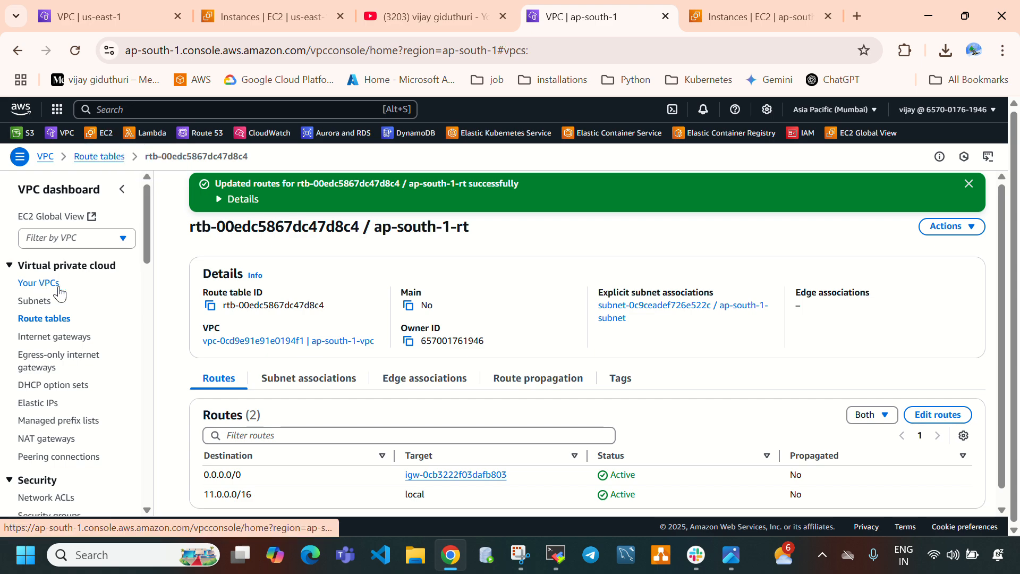
pyautogui.click(38, 283)
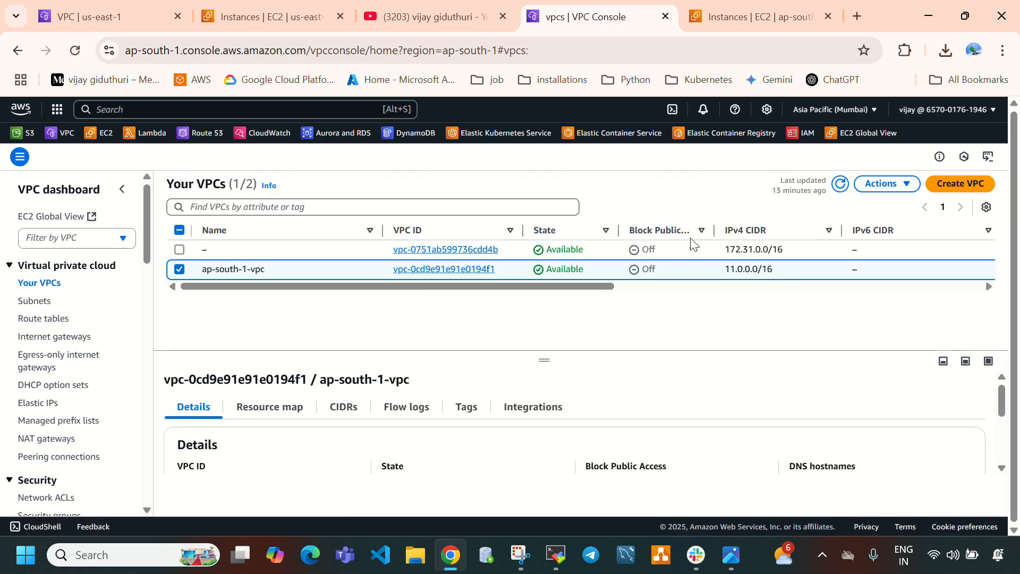
pyautogui.click(98, 15)
pyautogui.scroll(-2, 37, 338)
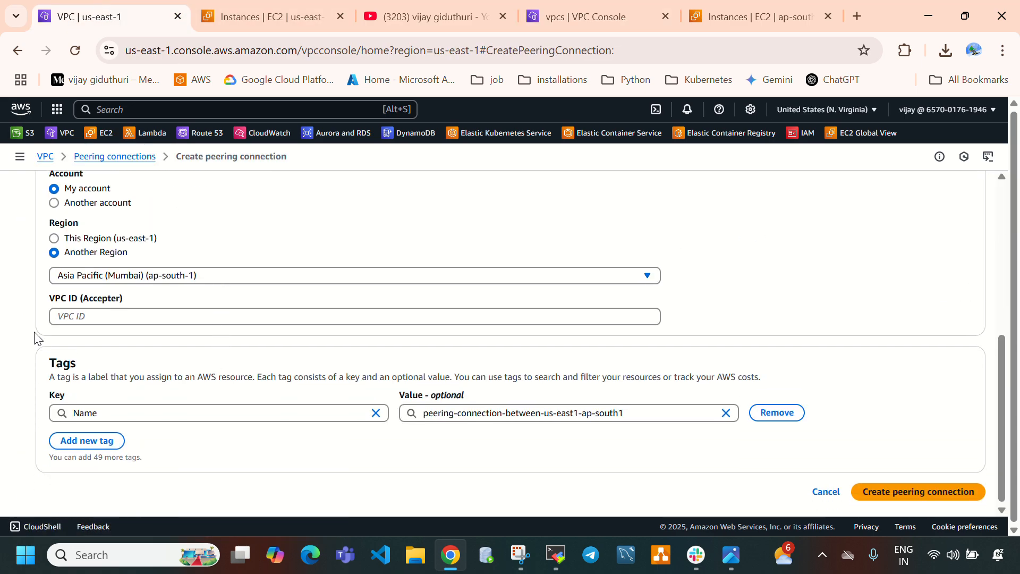
pyautogui.click(68, 318)
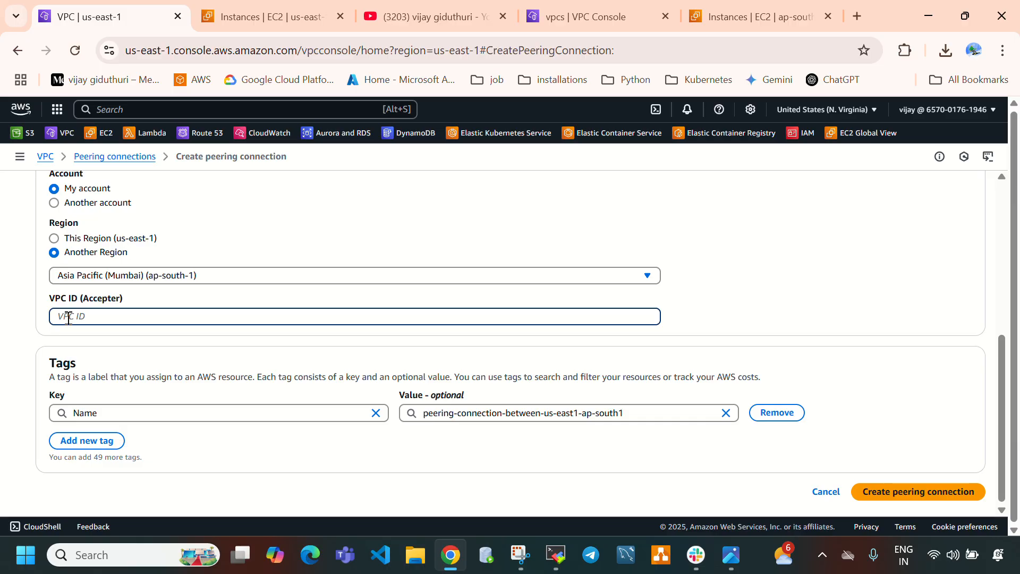
pyautogui.click(647, 24)
pyautogui.click(830, 109)
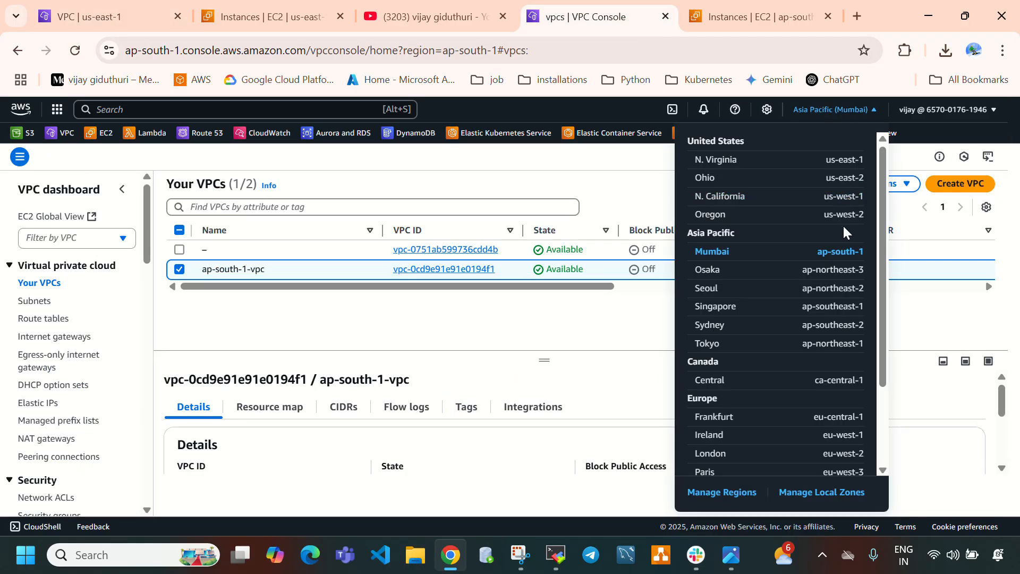
pyautogui.click(644, 196)
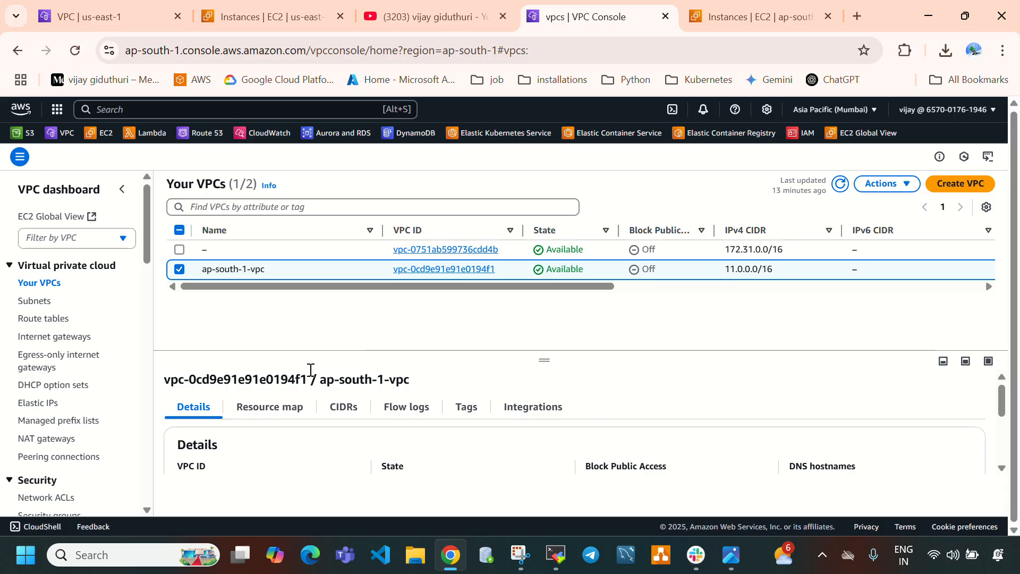
pyautogui.moveTo(539, 357); pyautogui.dragTo(543, 296)
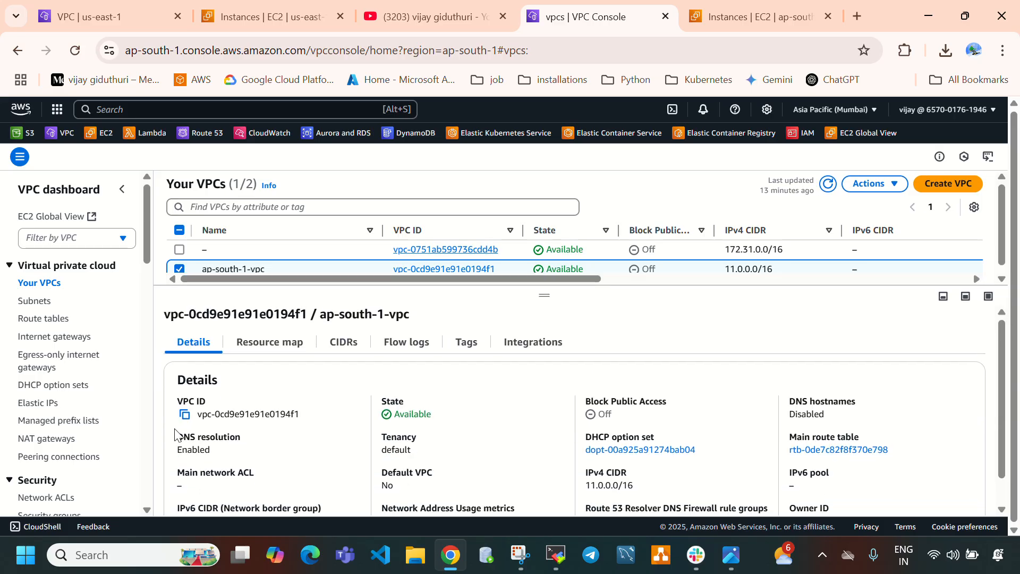
pyautogui.click(187, 415)
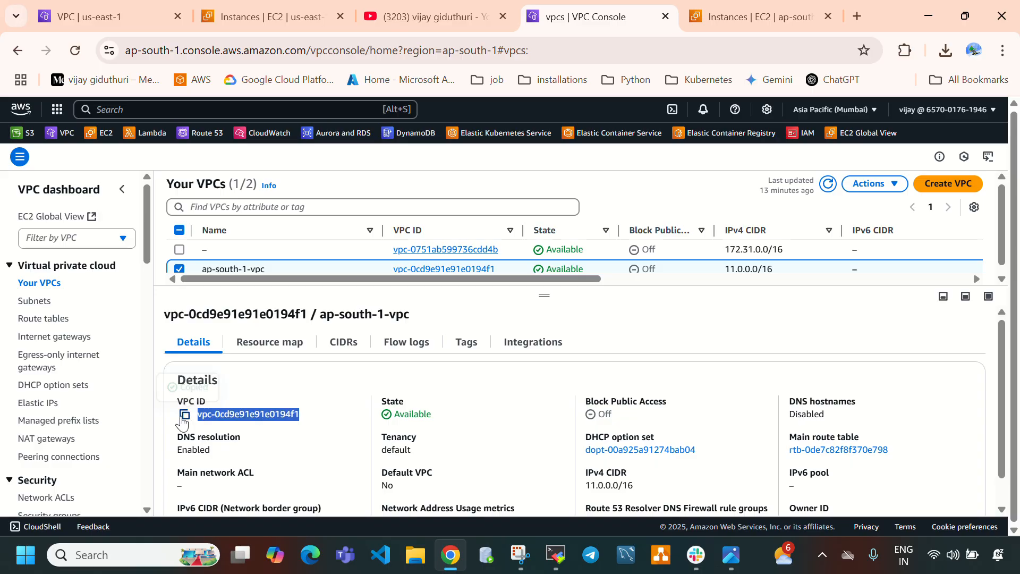
# Step: Paste vpc-0cd9e91e91e0194f1 as the accepter VPC ID in the us-east-1 form and create the peering connection
pyautogui.click(160, 16)
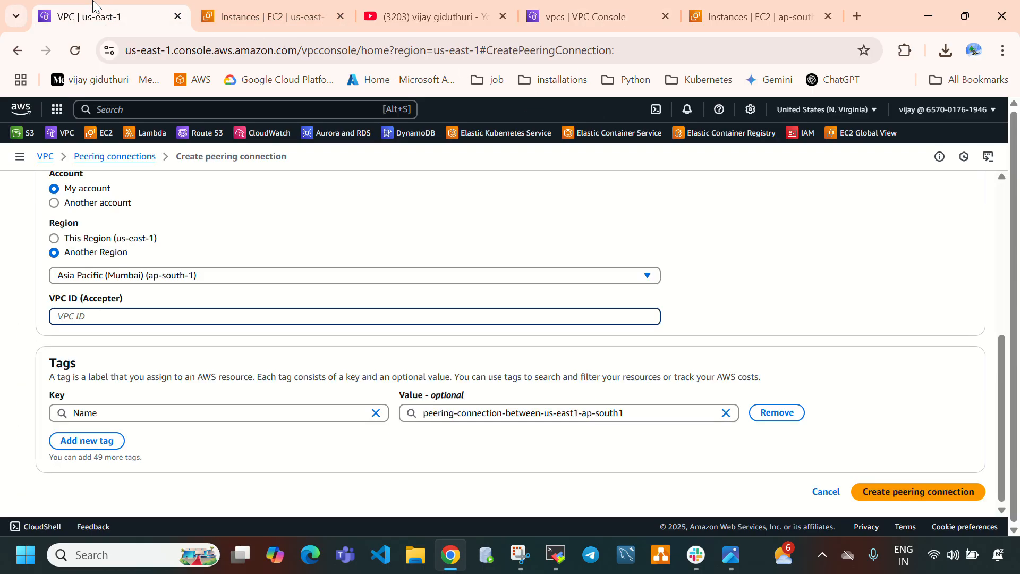
pyautogui.hotkey('ctrl', 'v')
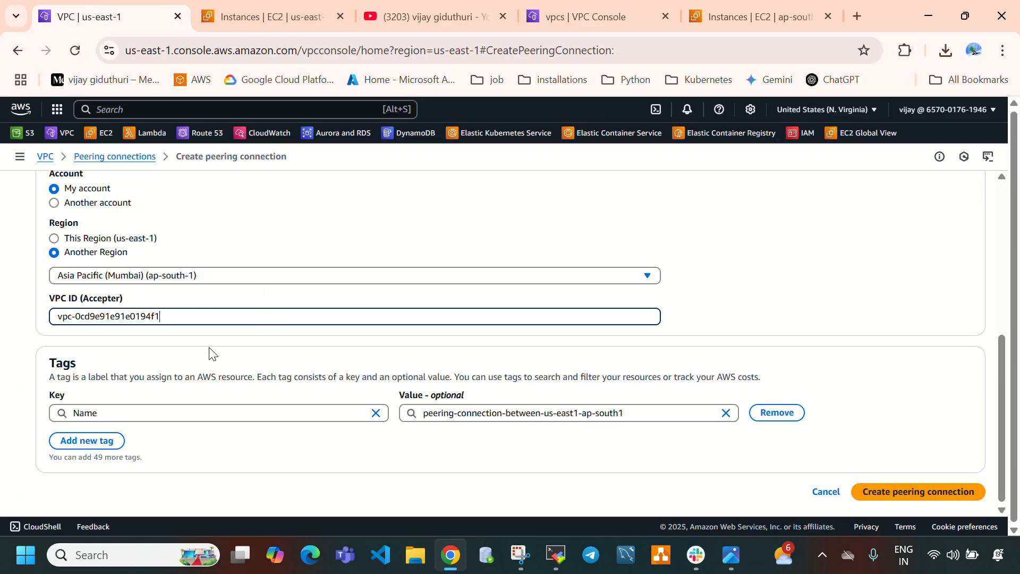
pyautogui.click(875, 503)
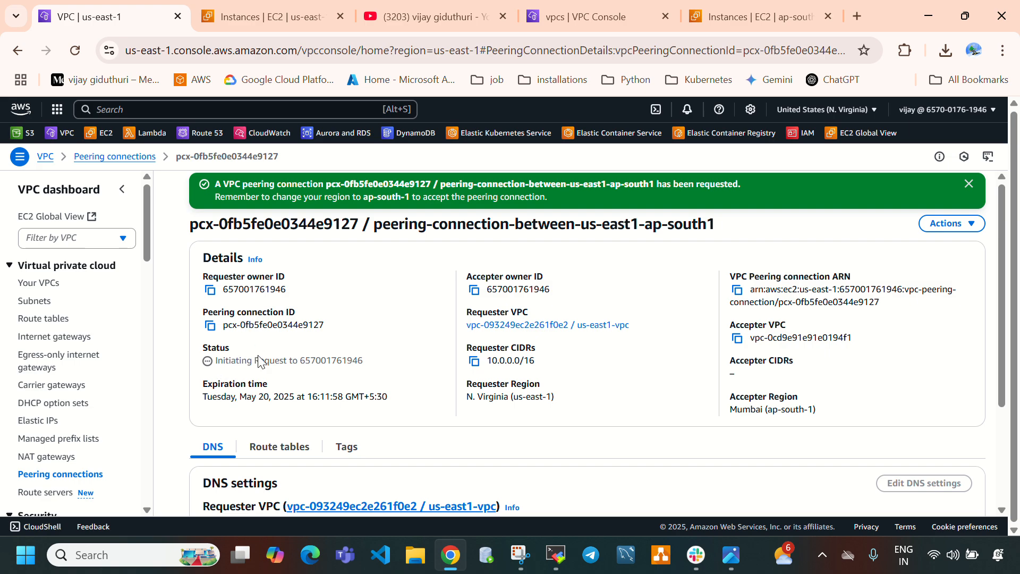
# Step: Check the new peering connection's status in its details and in the us-east-1 peering connections list
pyautogui.tripleClick(221, 362)
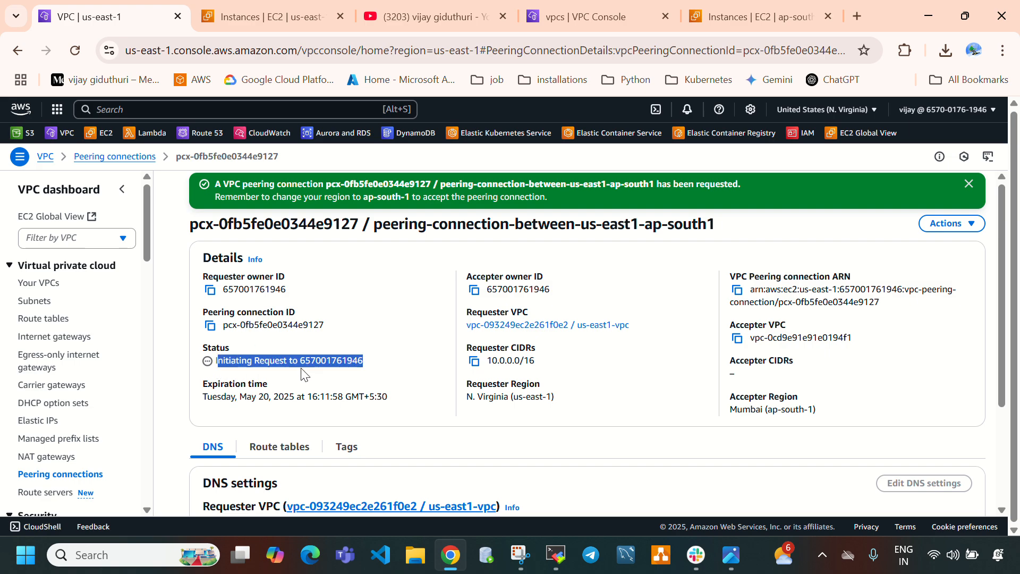
pyautogui.click(75, 475)
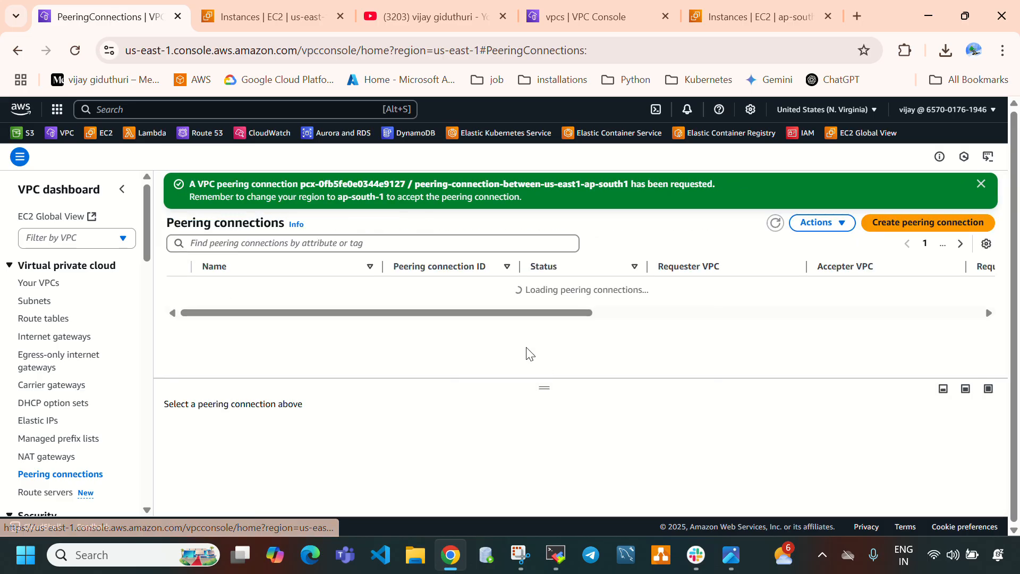
pyautogui.moveTo(544, 290); pyautogui.dragTo(614, 287)
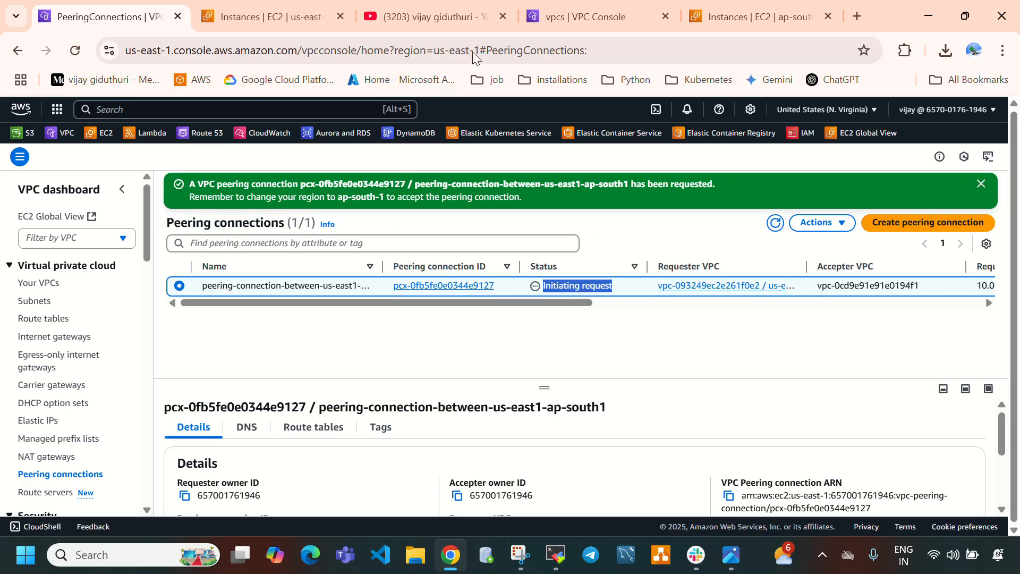
pyautogui.moveTo(635, 5)
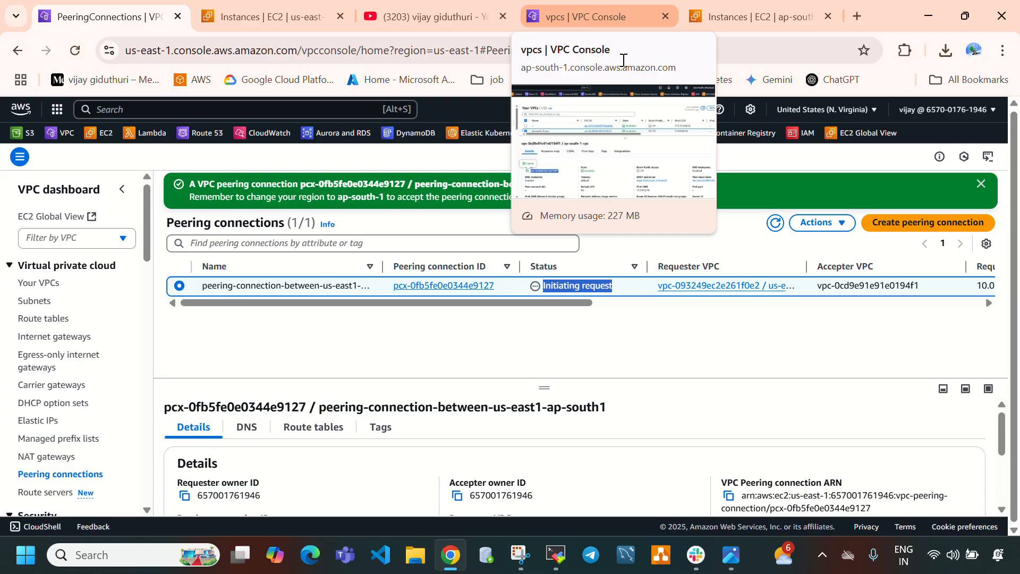
# Step: Open the peering connections list in the Mumbai region (ap-south-1) and select the incoming request from the us-east-1 VPC
pyautogui.click(633, 25)
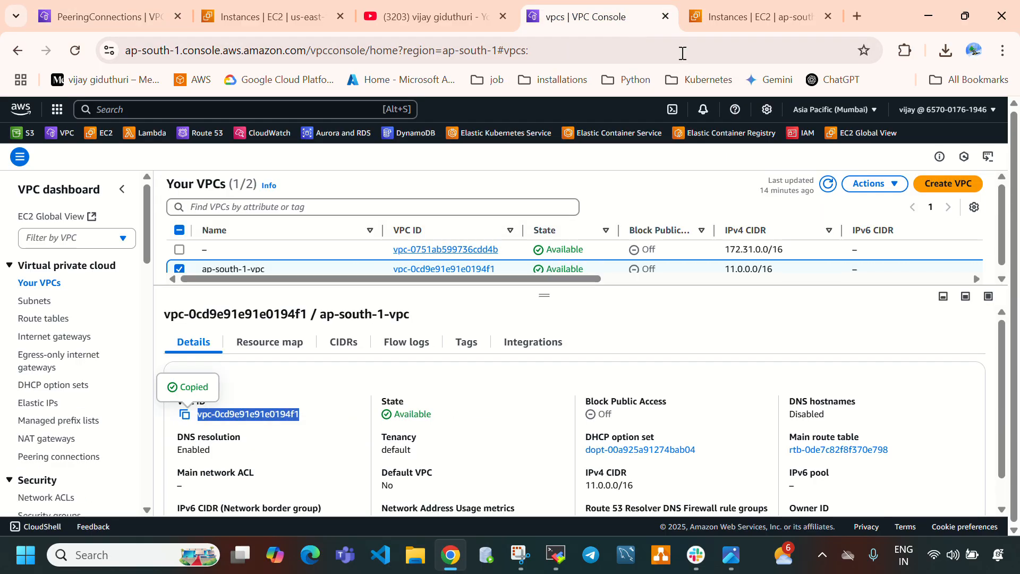
pyautogui.click(854, 127)
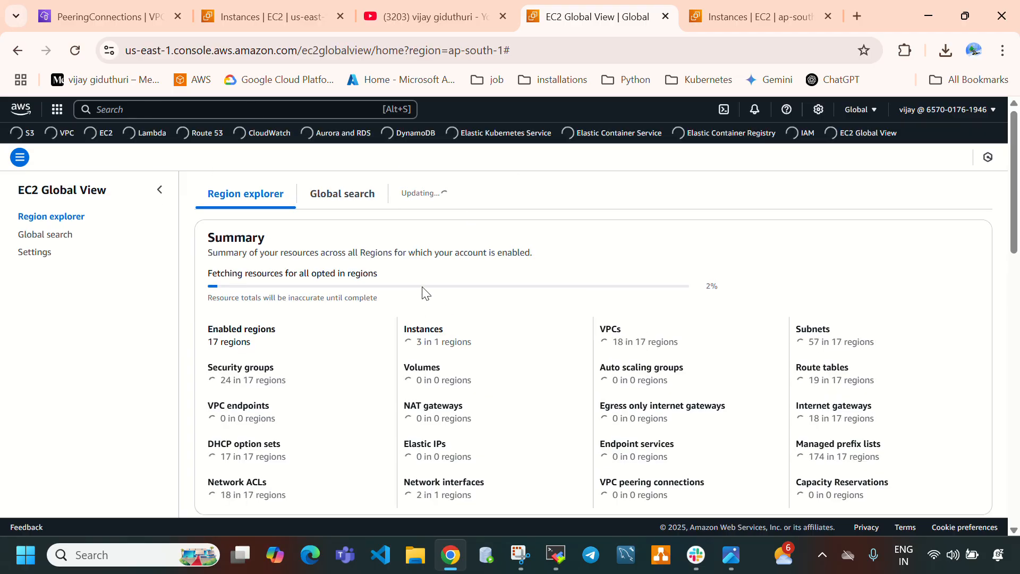
pyautogui.click(51, 135)
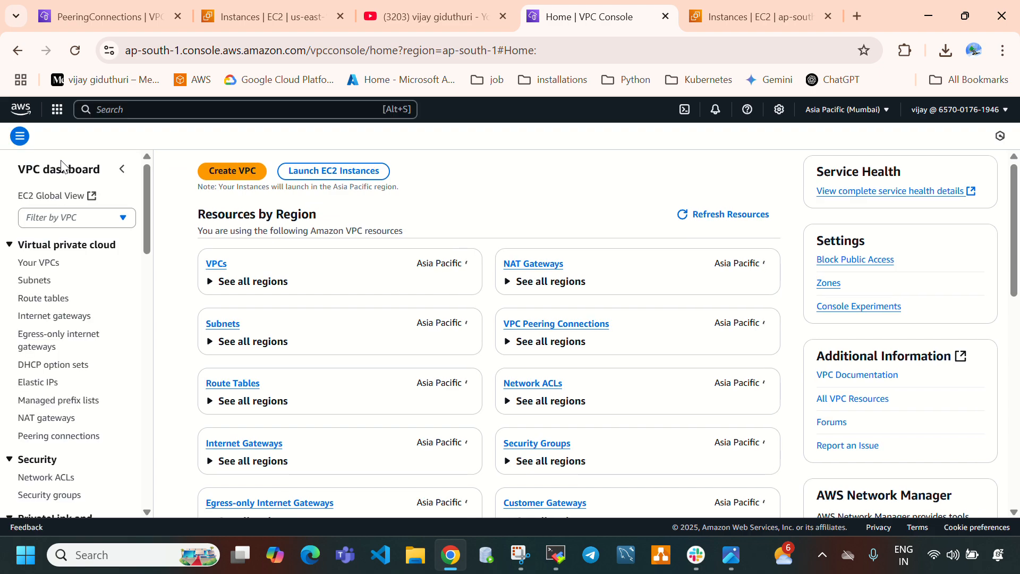
pyautogui.scroll(-2, 65, 378)
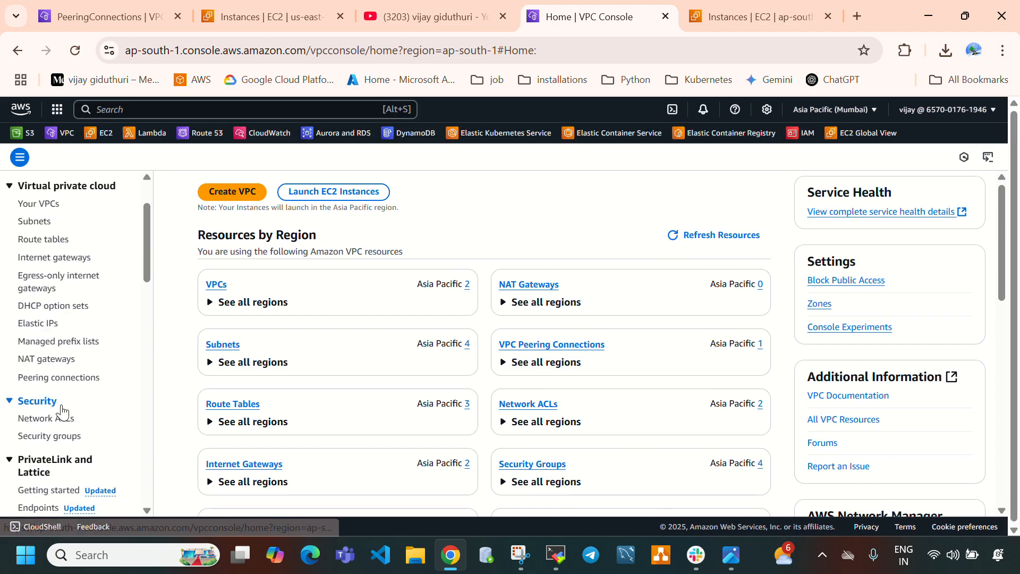
pyautogui.click(60, 377)
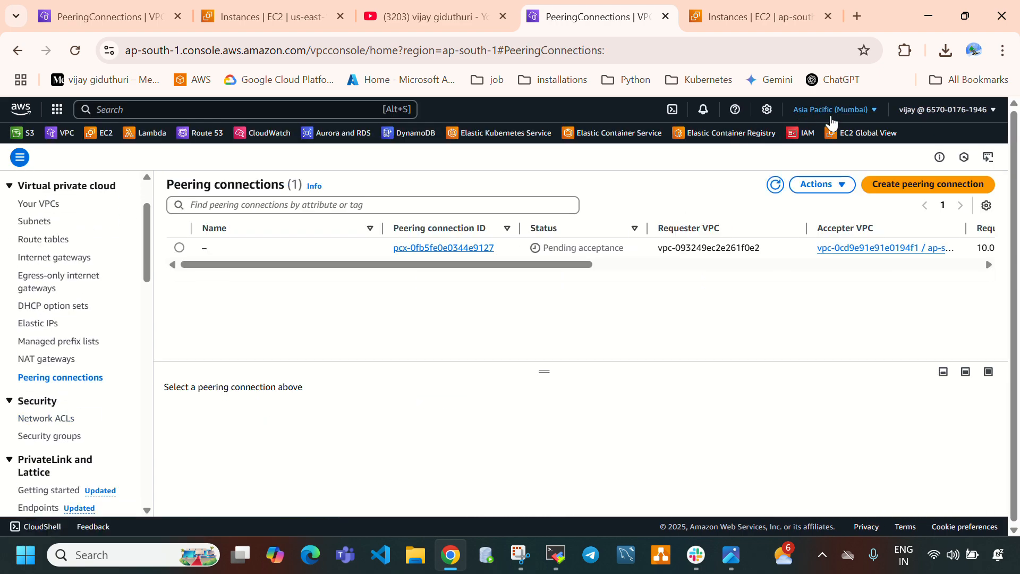
pyautogui.click(828, 110)
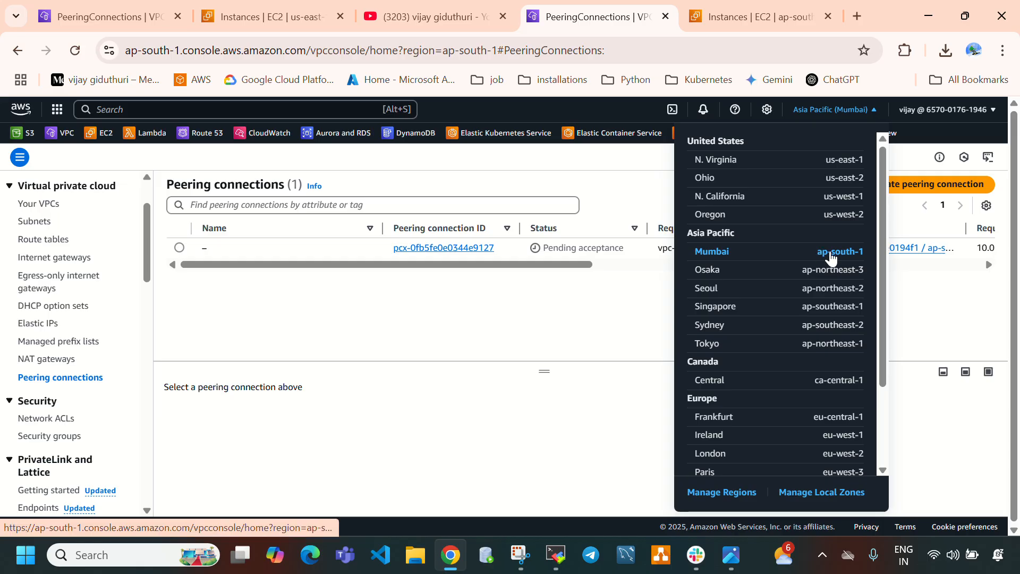
pyautogui.click(599, 189)
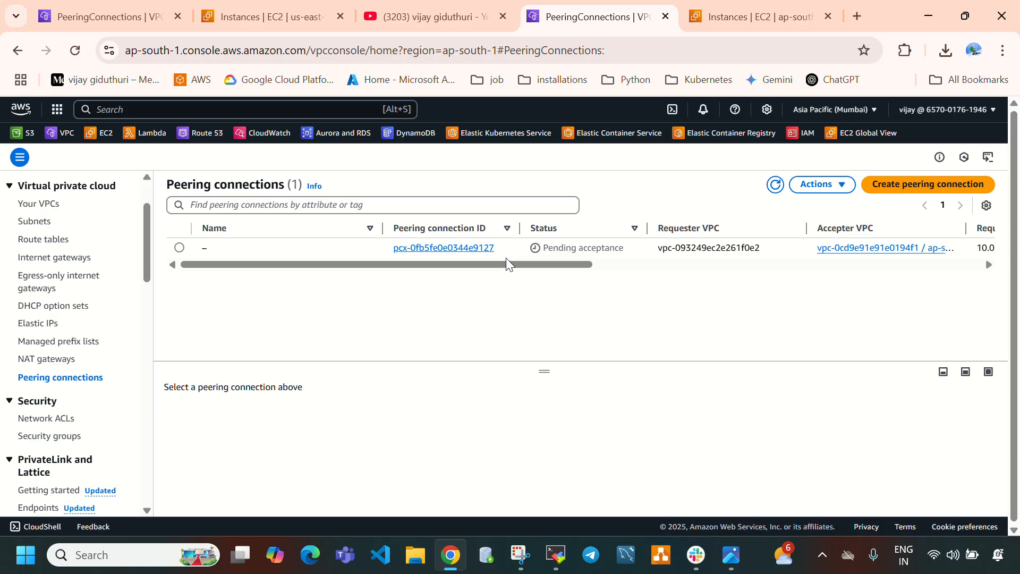
pyautogui.moveTo(545, 248); pyautogui.dragTo(619, 248)
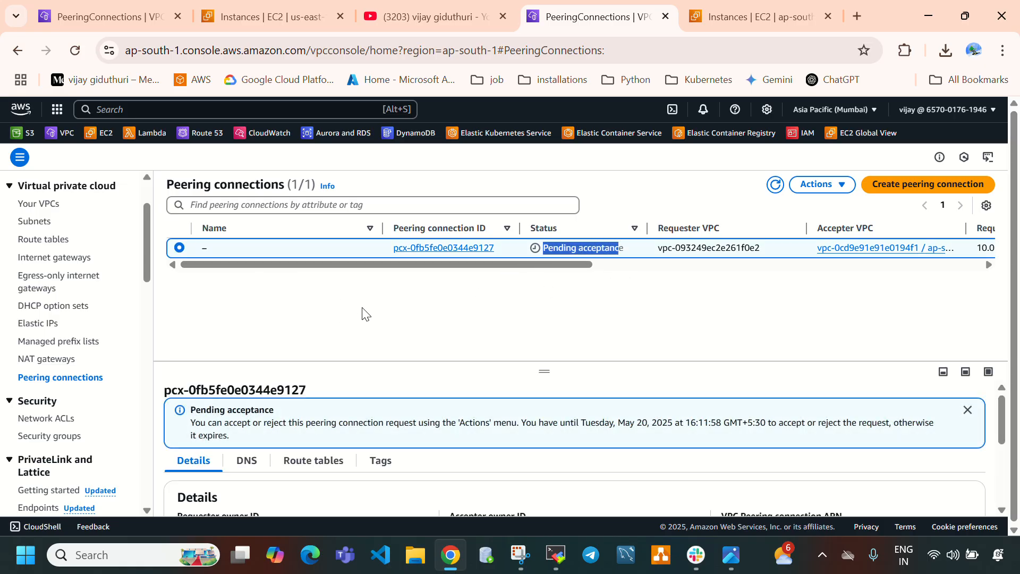
# Step: Accept the selected VPC peering connection request for ap-south-1-vpc
pyautogui.click(821, 185)
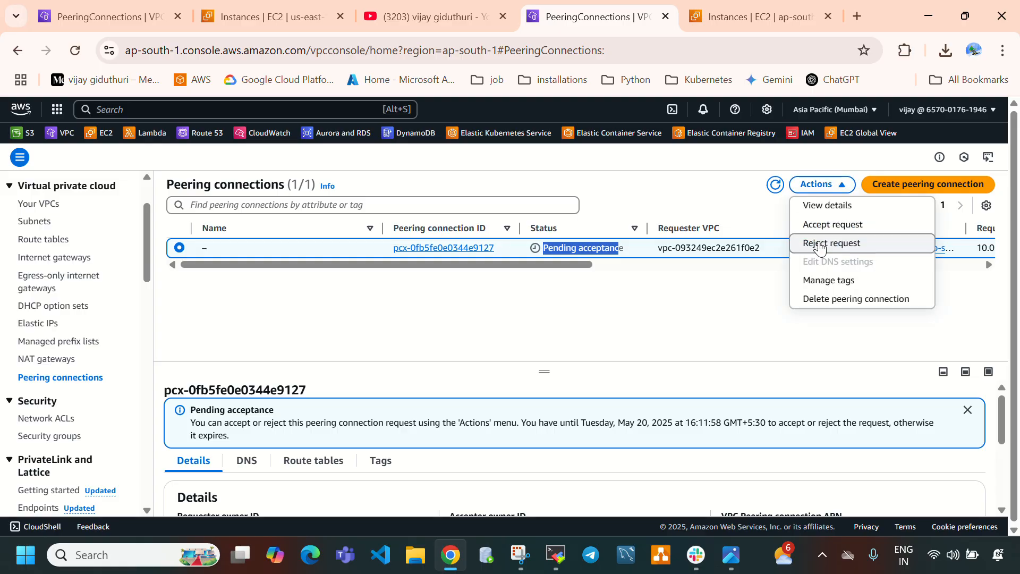
pyautogui.click(822, 225)
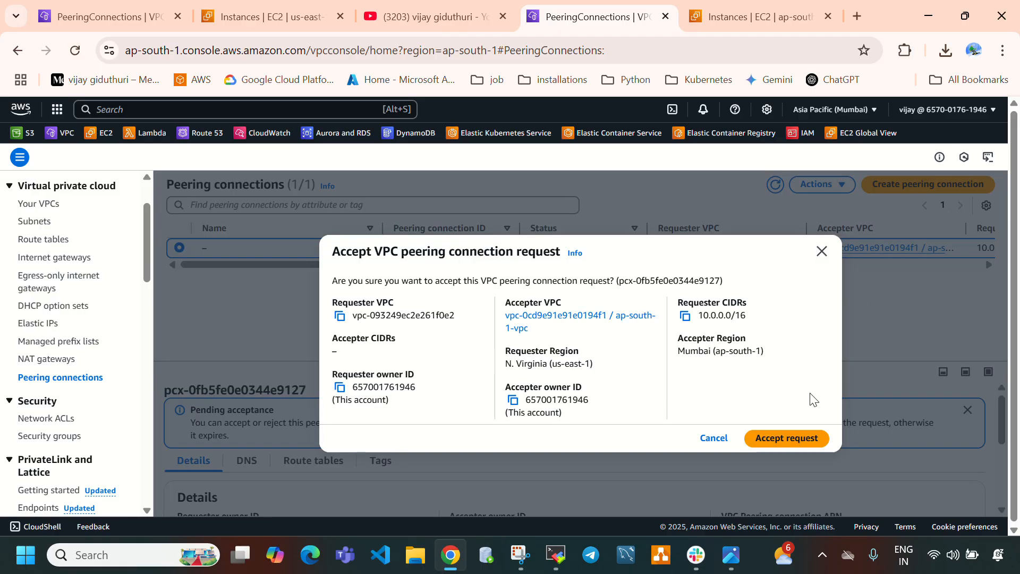
pyautogui.click(805, 432)
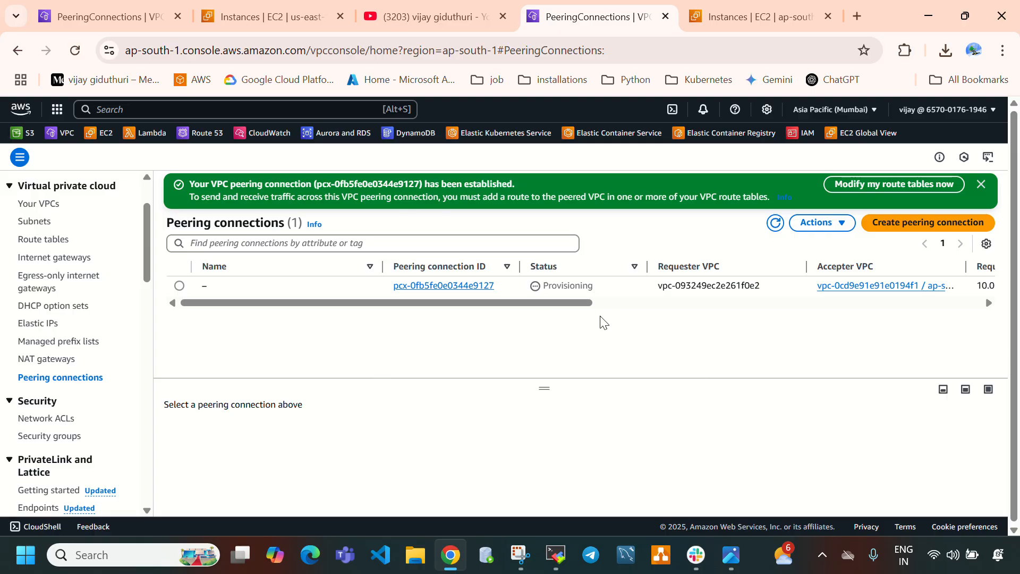
# Step: Refresh the Mumbai peering connections list to check the connection's status, and review the cross-region peering diagram
pyautogui.click(731, 555)
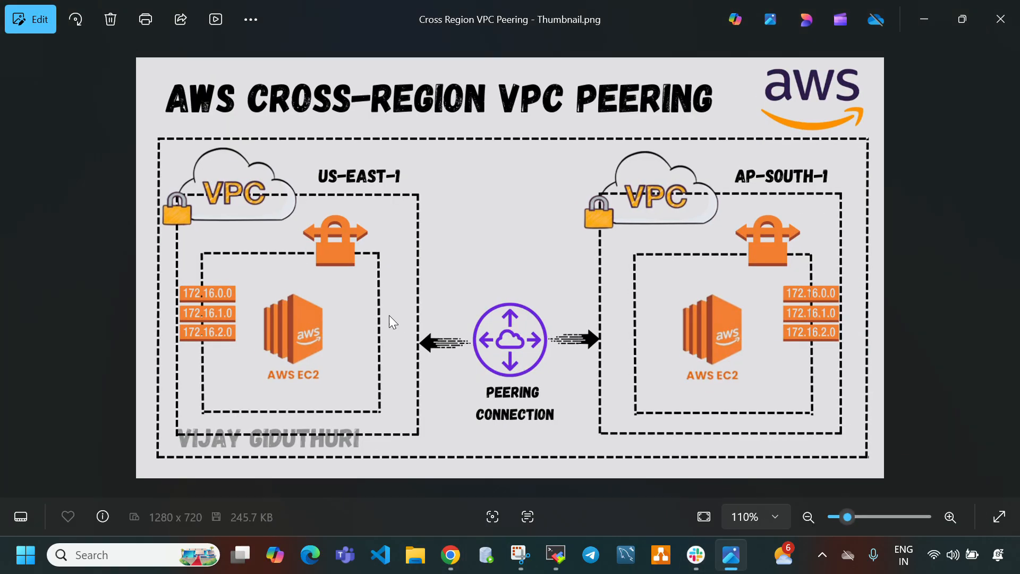
pyautogui.click(731, 554)
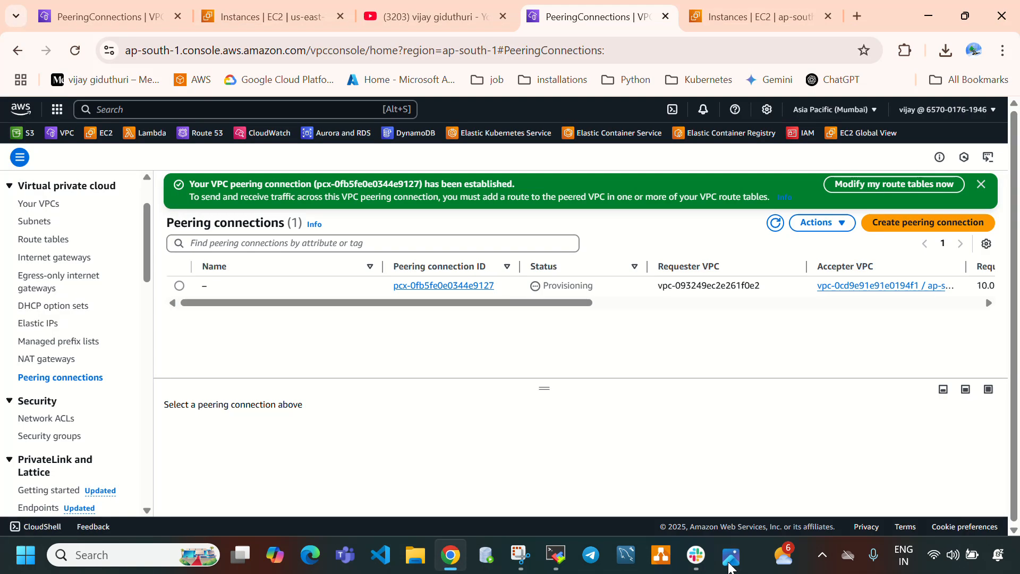
pyautogui.click(776, 222)
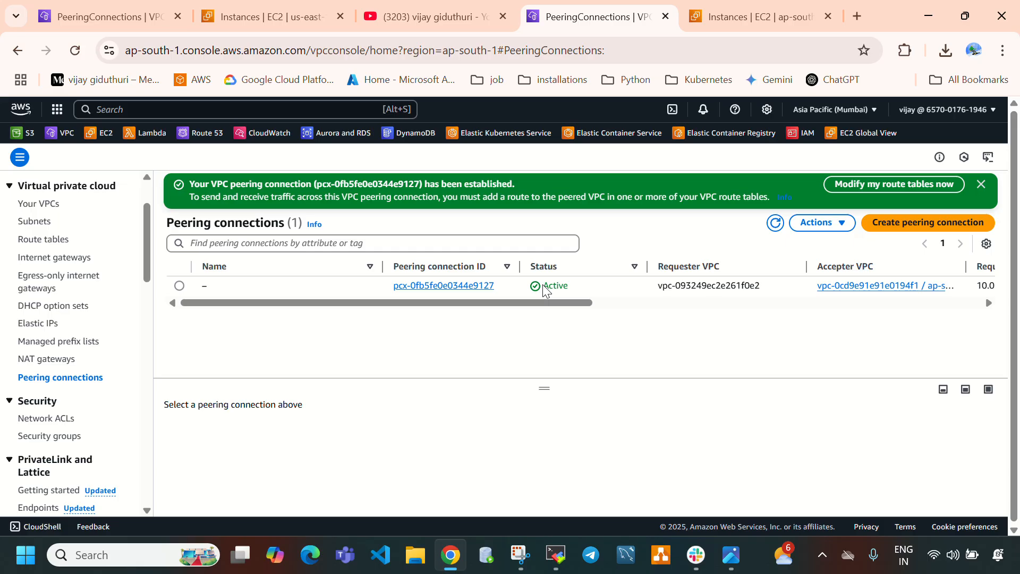
pyautogui.moveTo(543, 285); pyautogui.dragTo(574, 288)
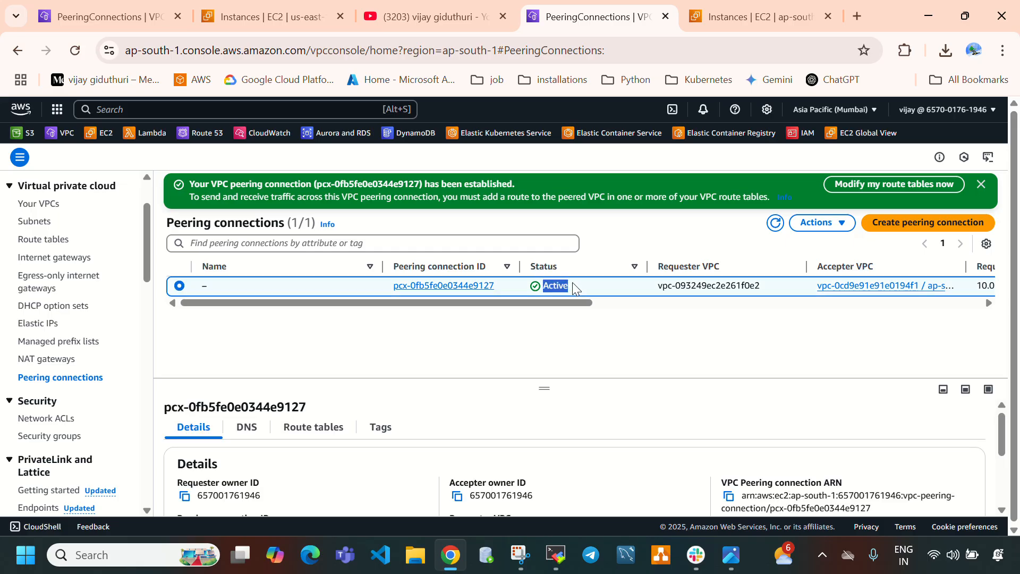
pyautogui.click(731, 554)
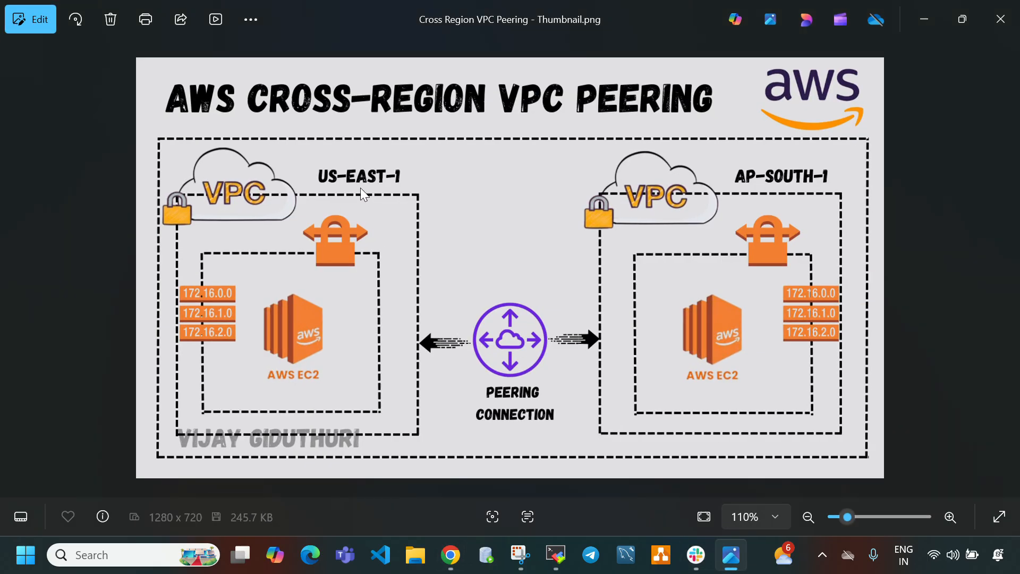
pyautogui.click(731, 555)
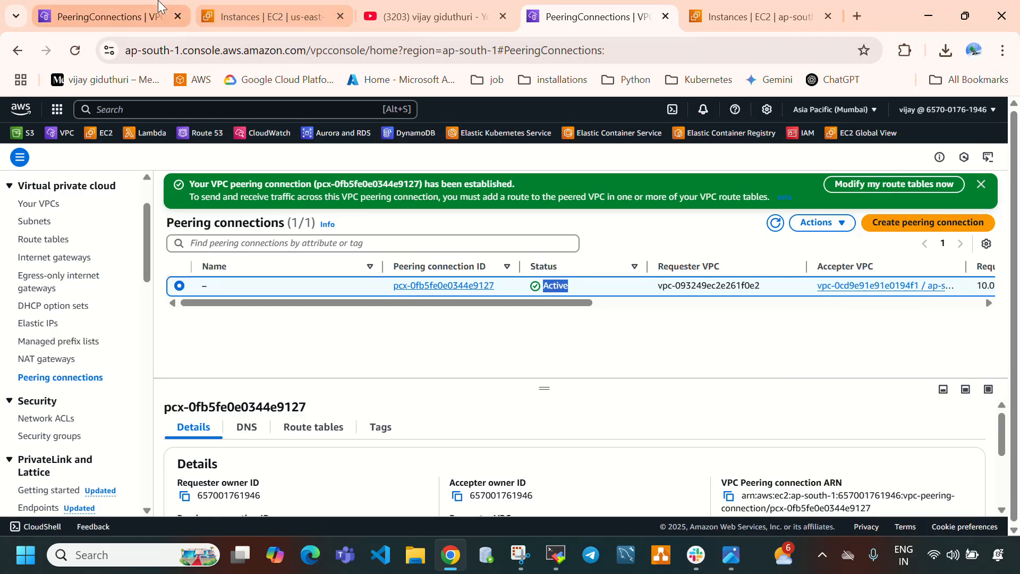
# Step: Refresh the us-east-1 peering connections list, check the connection's status there, and consult the architecture diagram again
pyautogui.click(159, 4)
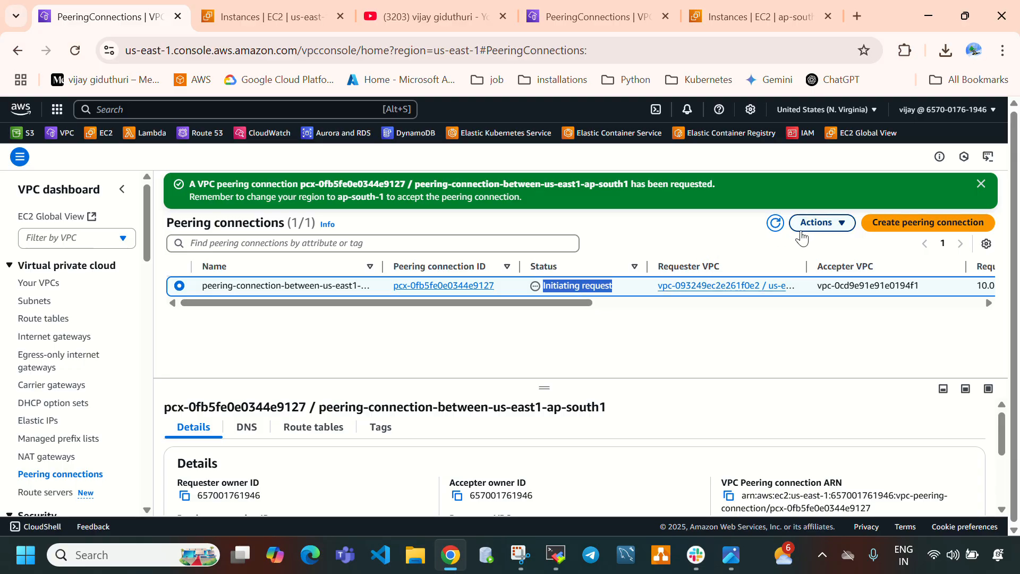
pyautogui.click(776, 223)
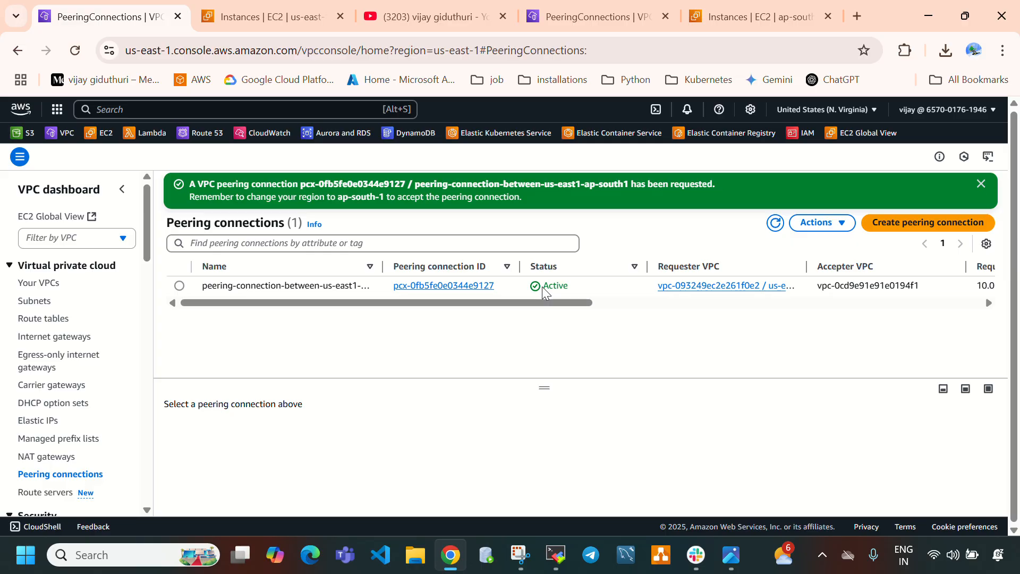
pyautogui.click(574, 289)
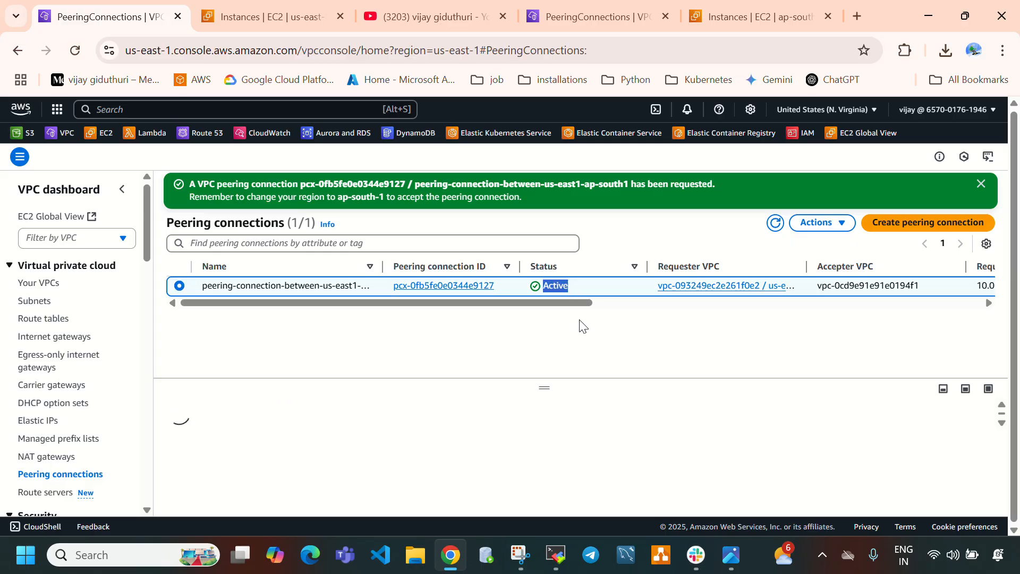
pyautogui.click(731, 554)
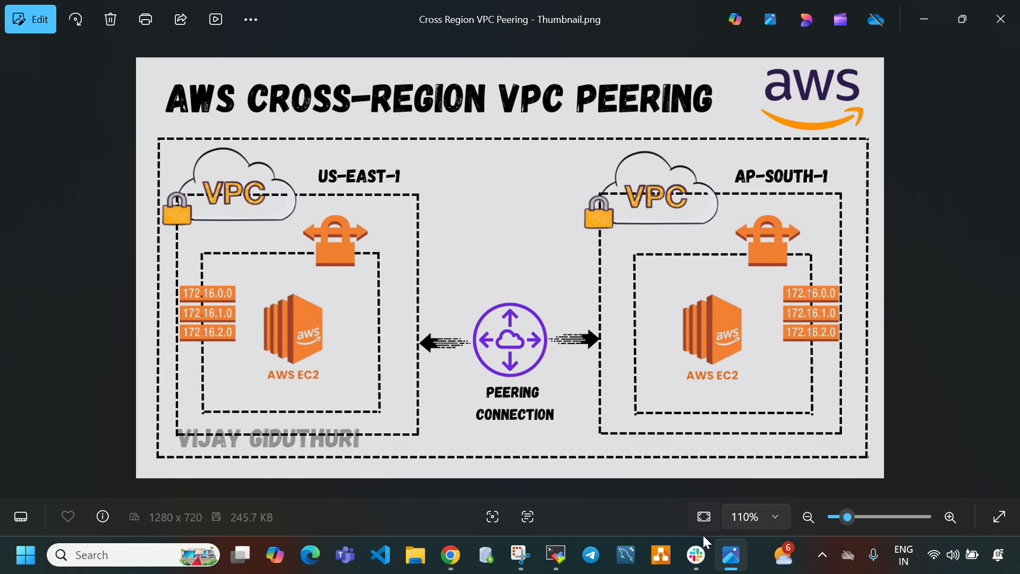
pyautogui.click(731, 555)
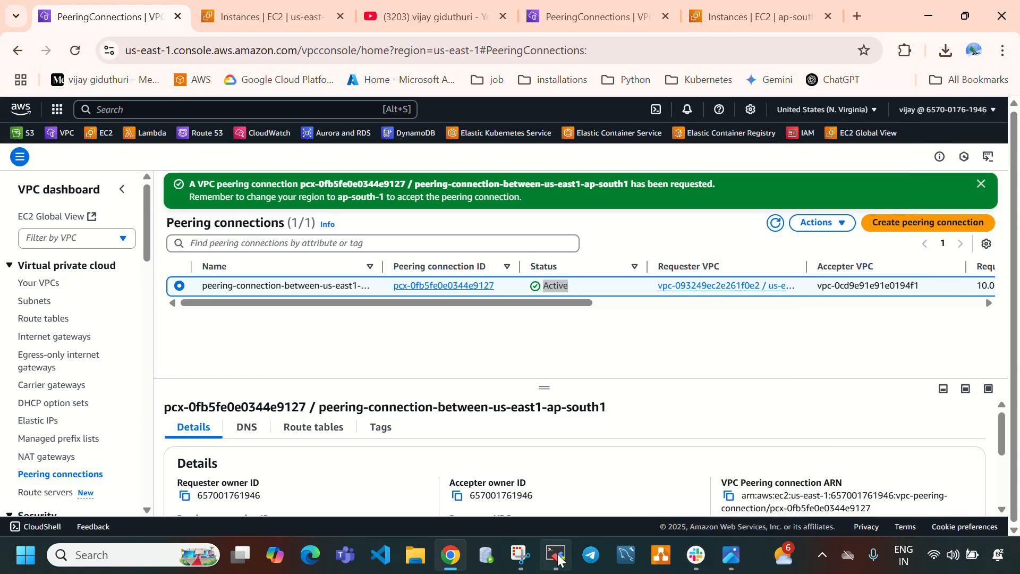
# Step: Switch to MobaXterm and check the running pings to 11.0.0.78 and 10.0.0.52 in both sessions, then return to the AWS console
pyautogui.click(556, 555)
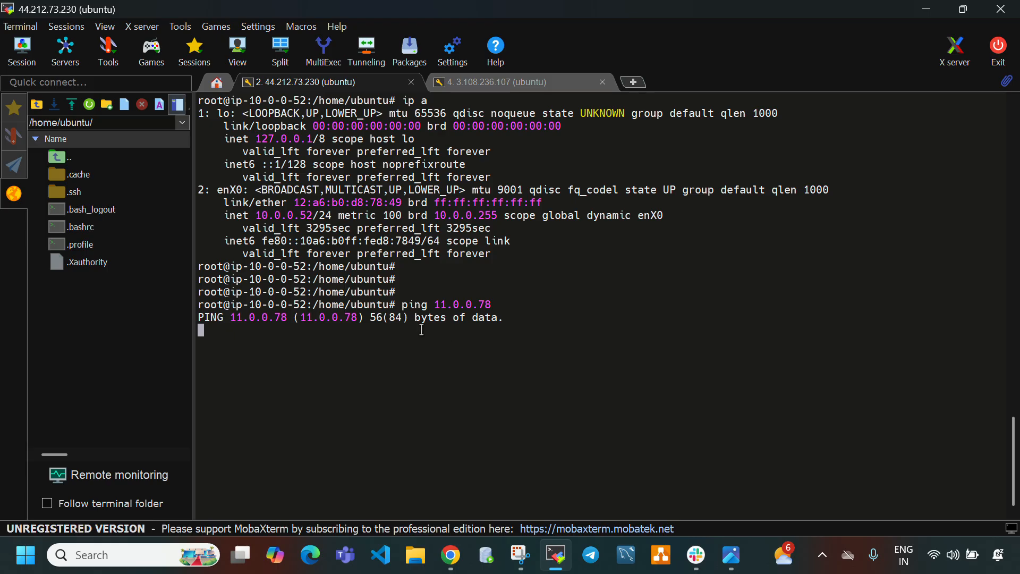
pyautogui.moveTo(402, 307); pyautogui.dragTo(494, 340)
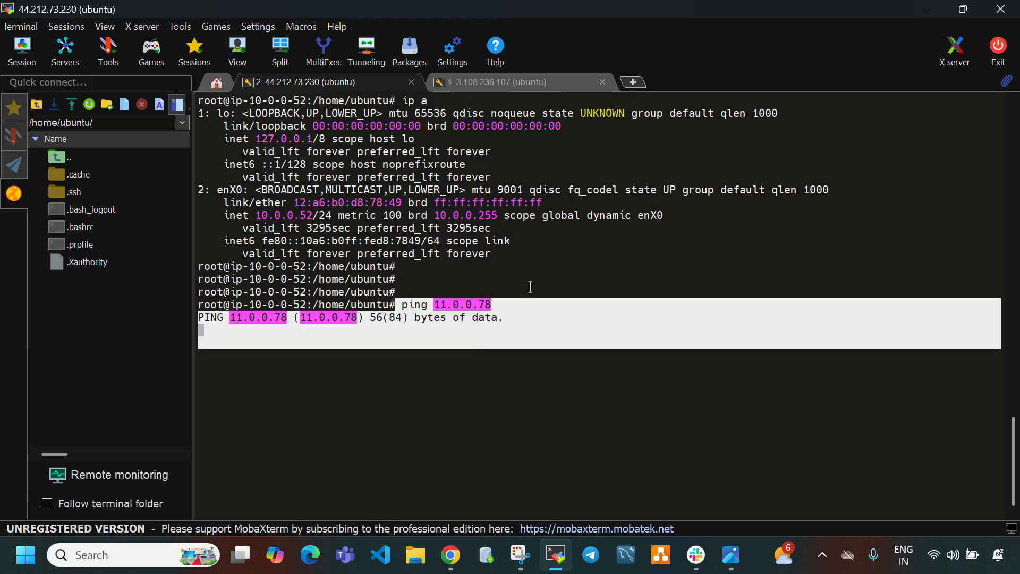
pyautogui.click(483, 82)
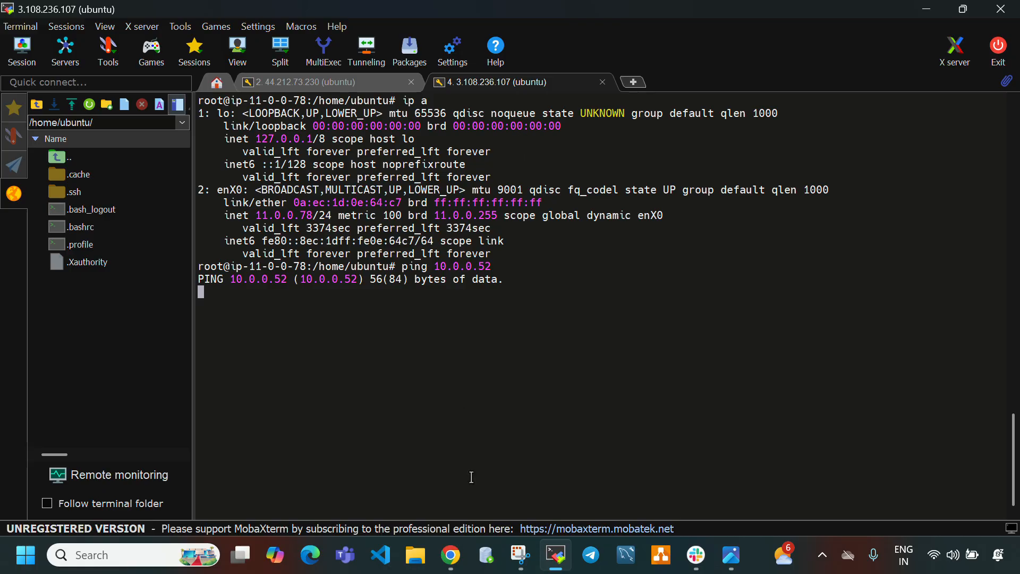
pyautogui.click(556, 555)
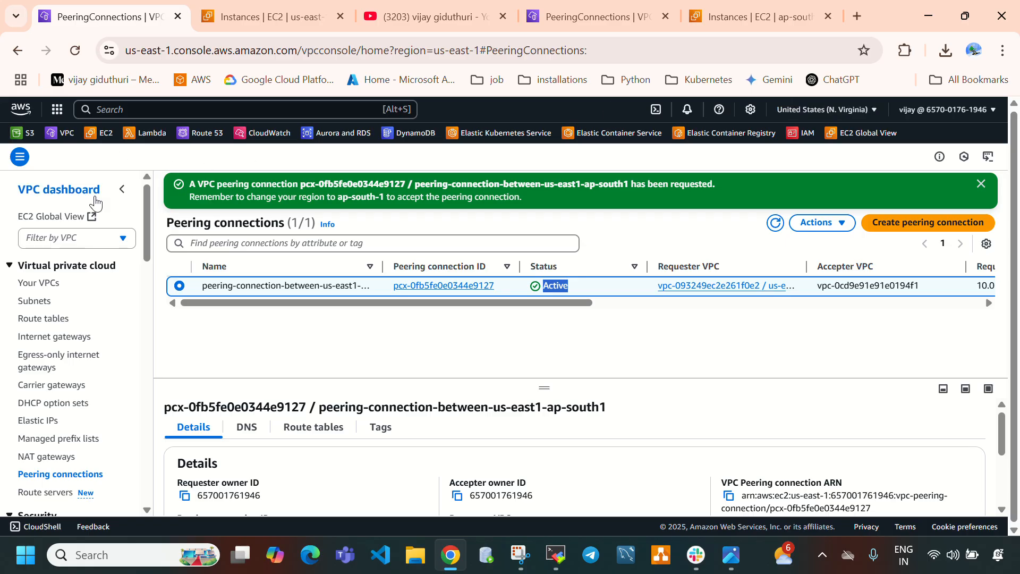
# Step: Open the routes of the us-east1-rt route table in the us-east-1 region for editing
pyautogui.click(38, 319)
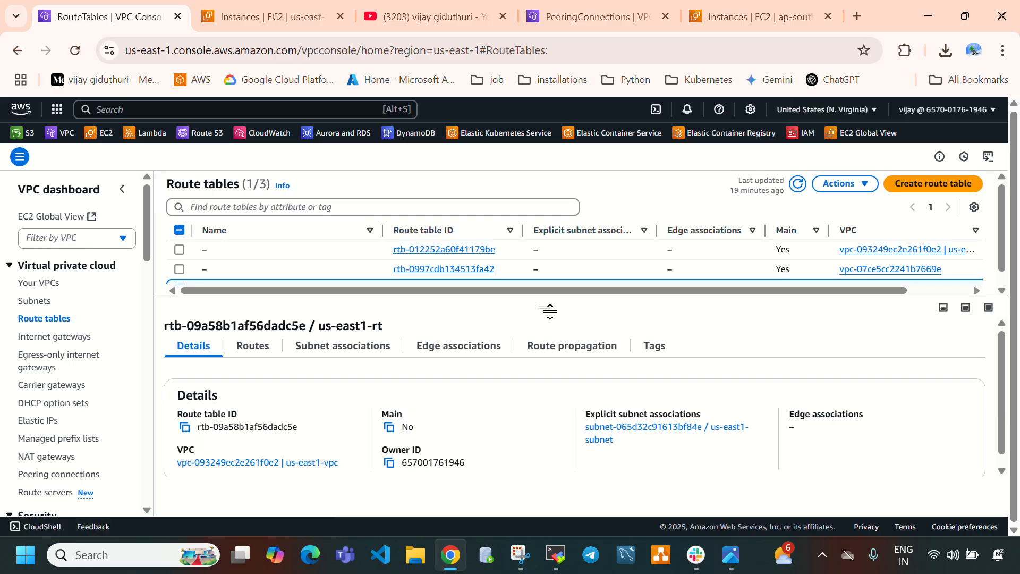
pyautogui.moveTo(545, 307); pyautogui.dragTo(546, 349)
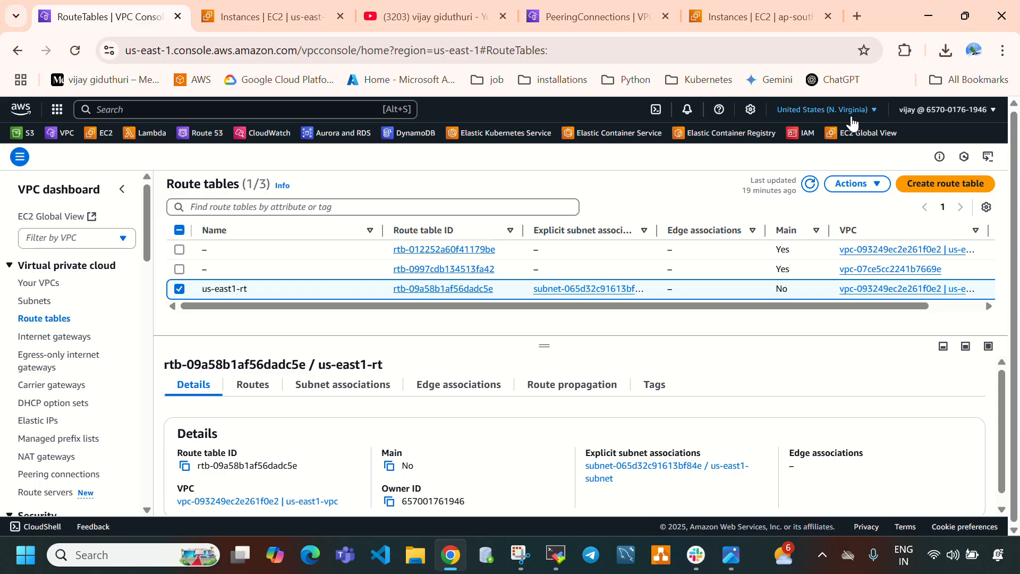
pyautogui.click(828, 109)
pyautogui.click(580, 201)
pyautogui.click(249, 387)
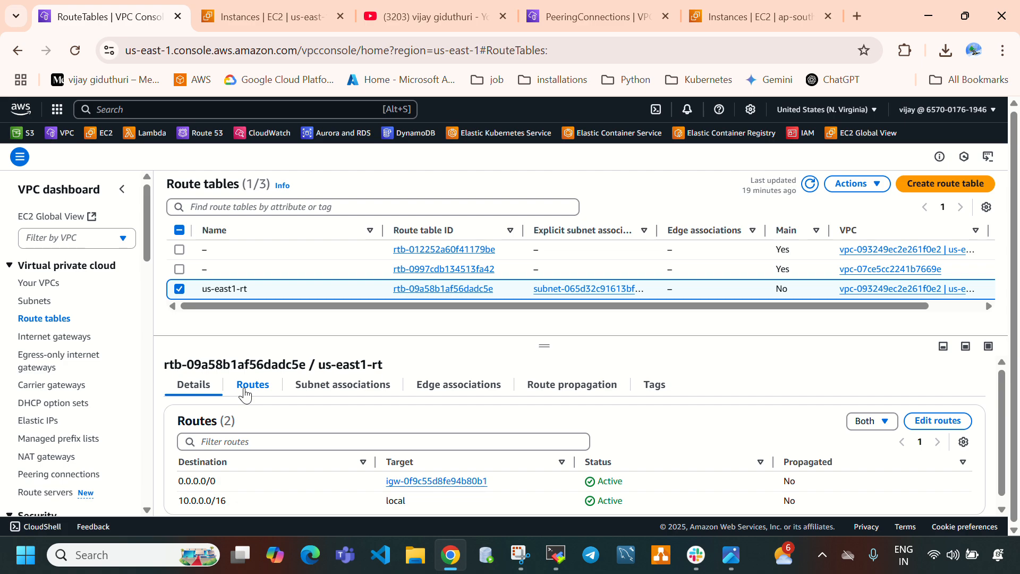
pyautogui.scroll(-1, 340, 409)
pyautogui.click(936, 419)
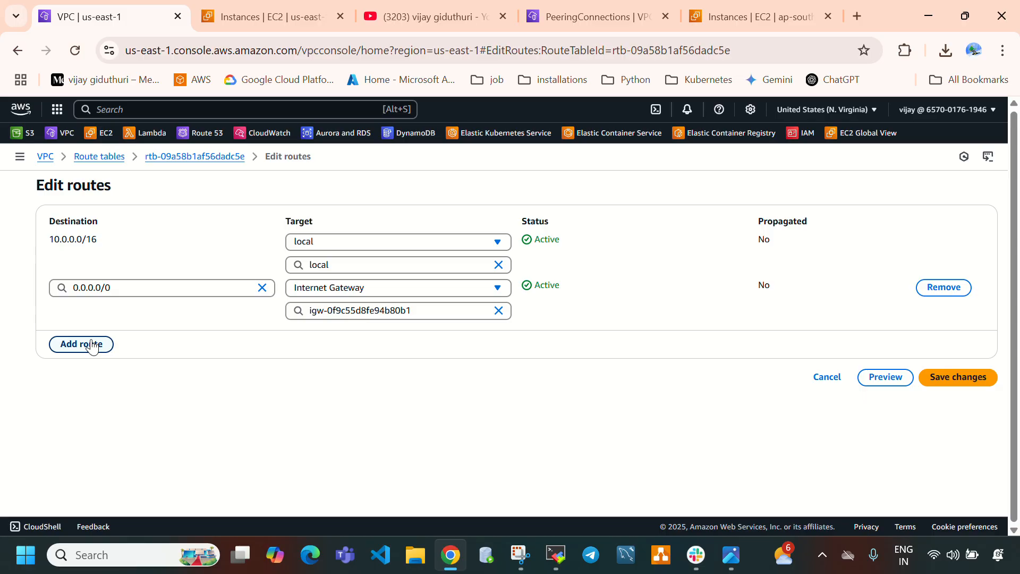
# Step: Copy the IPv4 CIDR 11.0.0.0/16 of ap-south-1-vpc from the Mumbai VPC list and return to the us-east-1 route editor
pyautogui.click(639, 18)
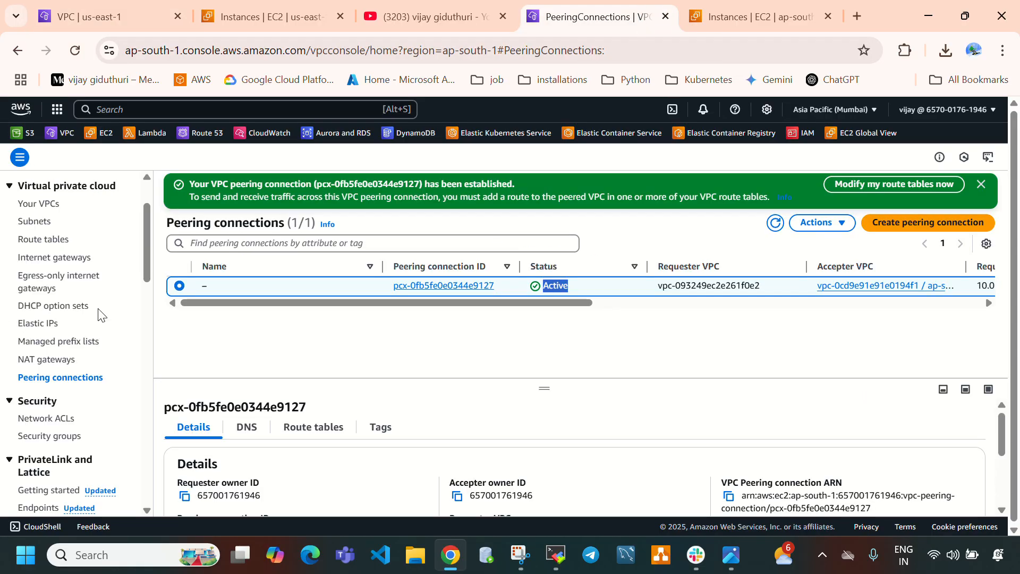
pyautogui.scroll(2, 82, 348)
pyautogui.click(43, 286)
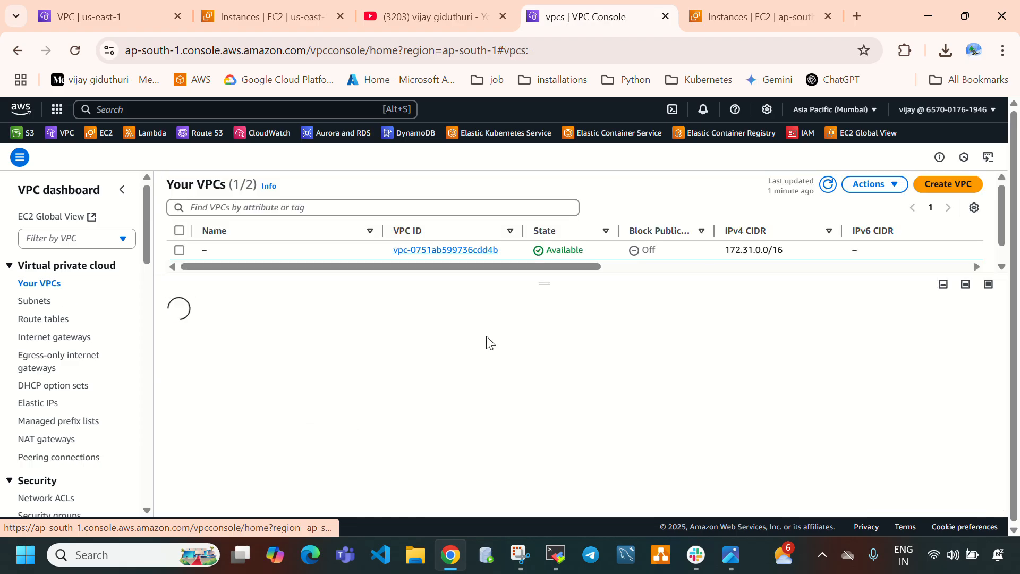
pyautogui.moveTo(546, 281); pyautogui.dragTo(548, 324)
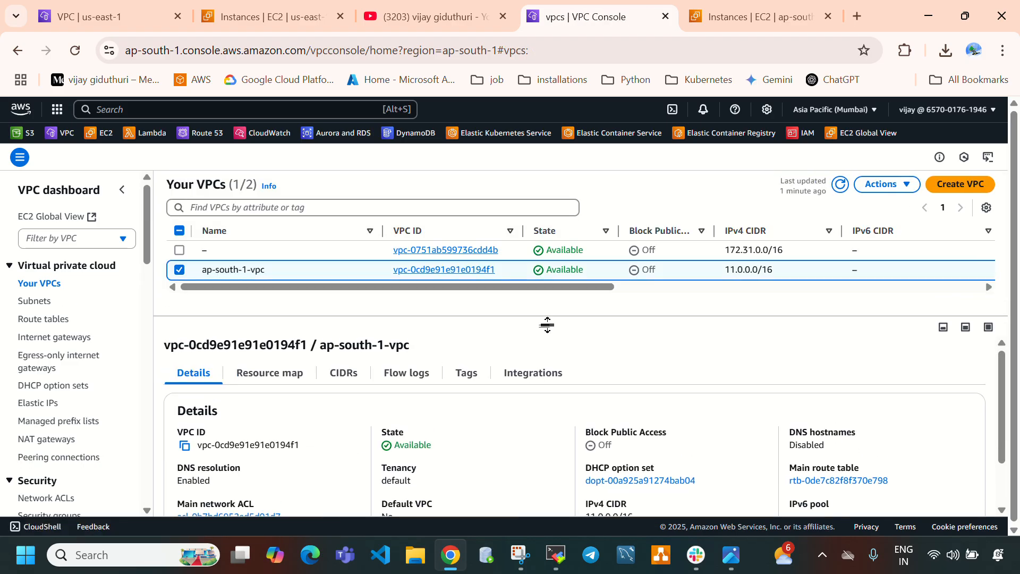
pyautogui.moveTo(786, 276); pyautogui.dragTo(720, 278)
pyautogui.hotkey('ctrl', 'c')
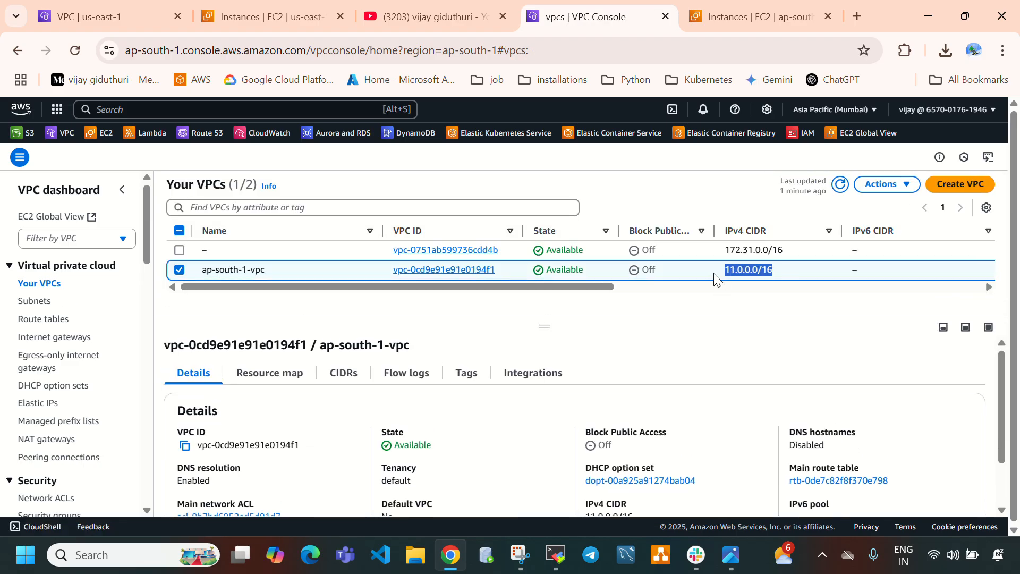
pyautogui.click(63, 14)
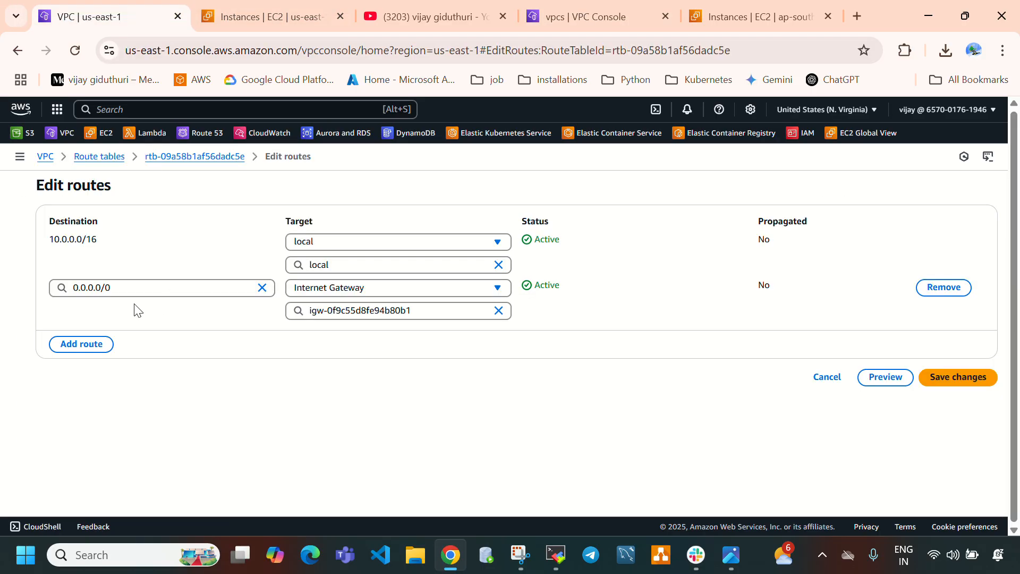
# Step: Add a route with destination 11.0.0.0/16 to us-east1-rt, removing the leading whitespace from the pasted CIDR
pyautogui.click(101, 344)
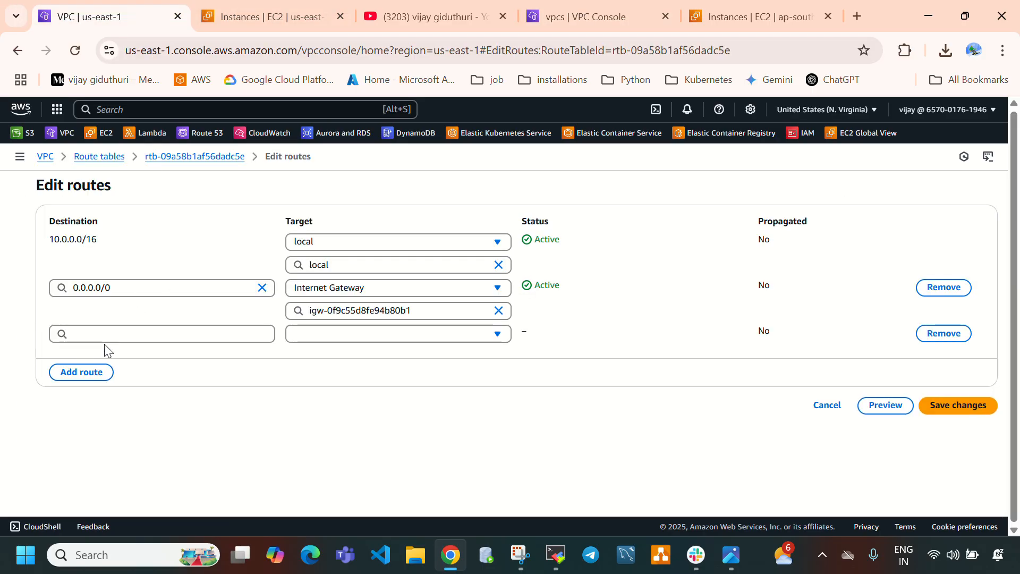
pyautogui.click(113, 335)
pyautogui.hotkey('ctrl', 'v')
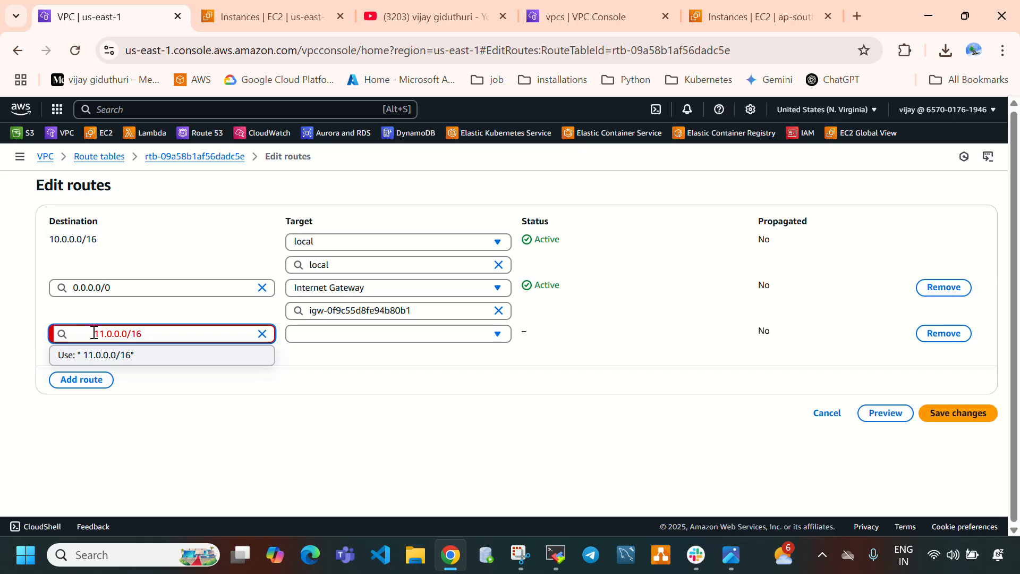
pyautogui.click(93, 333)
pyautogui.press('BackSpace')
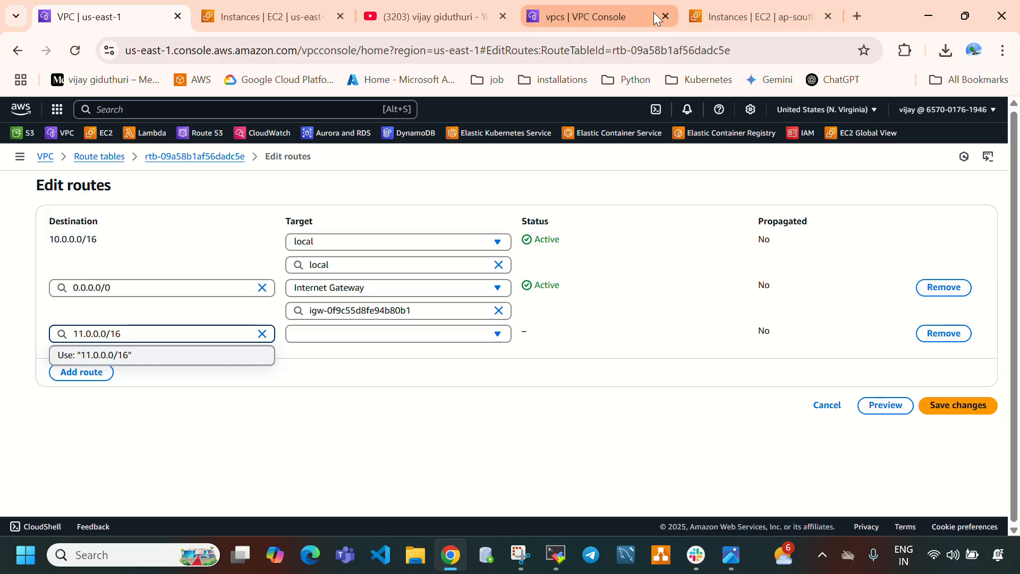
# Step: Target the 11.0.0.0/16 route at peering connection pcx-0fb5fe0e0344e9127 (peering-connection-between-us-east1-ap-south1) and save the route changes
pyautogui.click(392, 338)
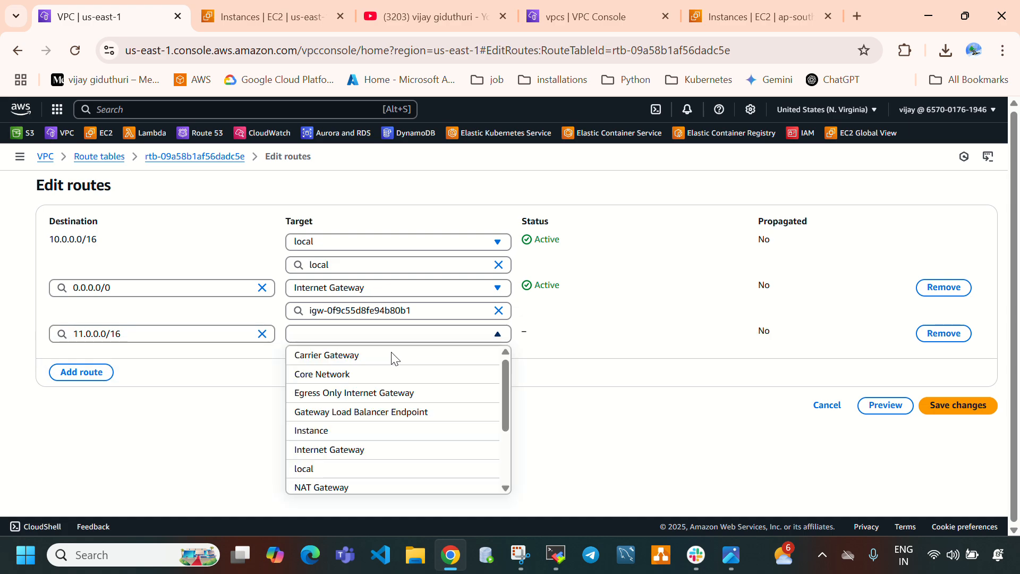
pyautogui.scroll(-3, 396, 458)
pyautogui.click(394, 444)
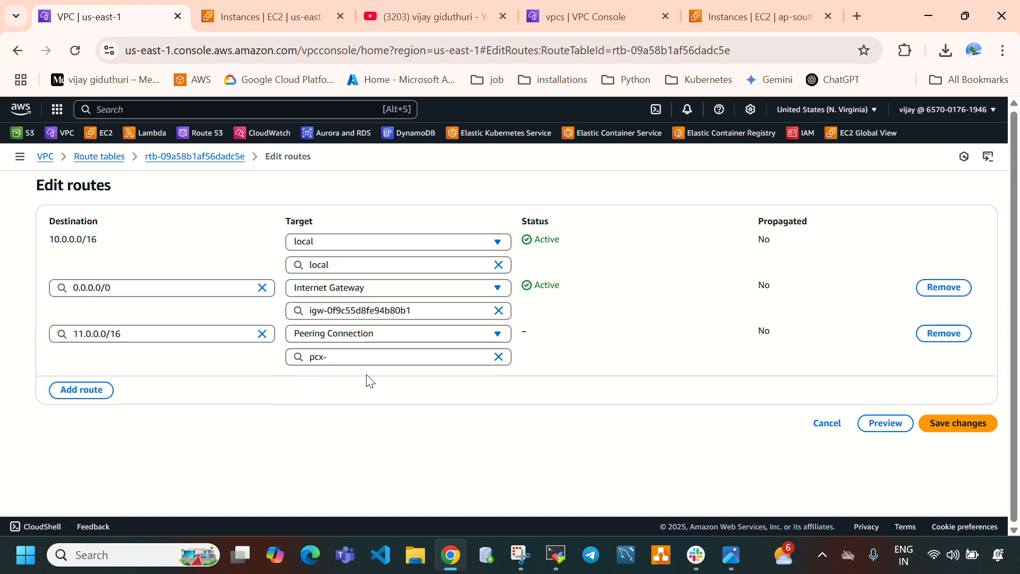
pyautogui.click(369, 355)
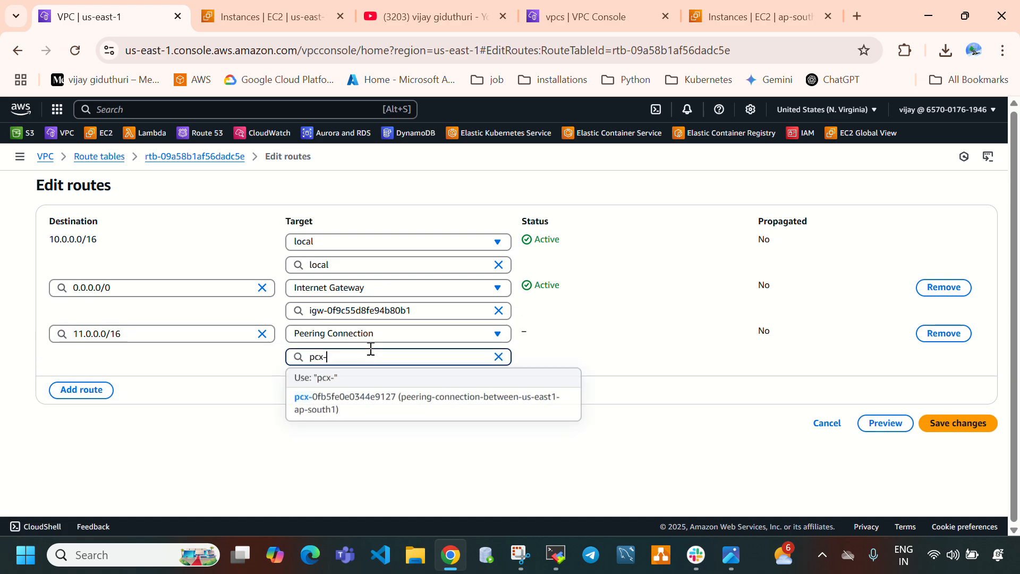
pyautogui.click(372, 413)
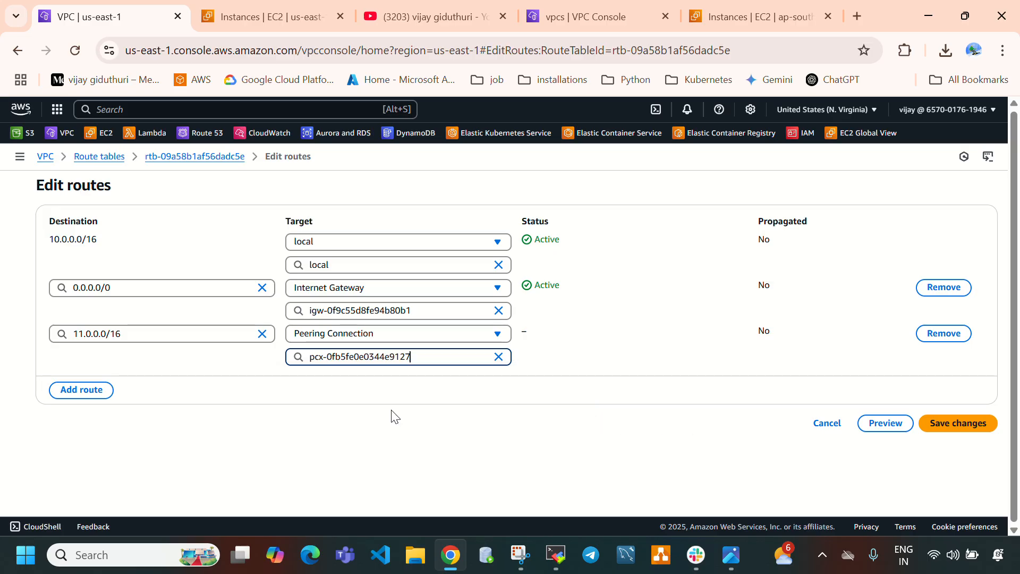
pyautogui.click(959, 423)
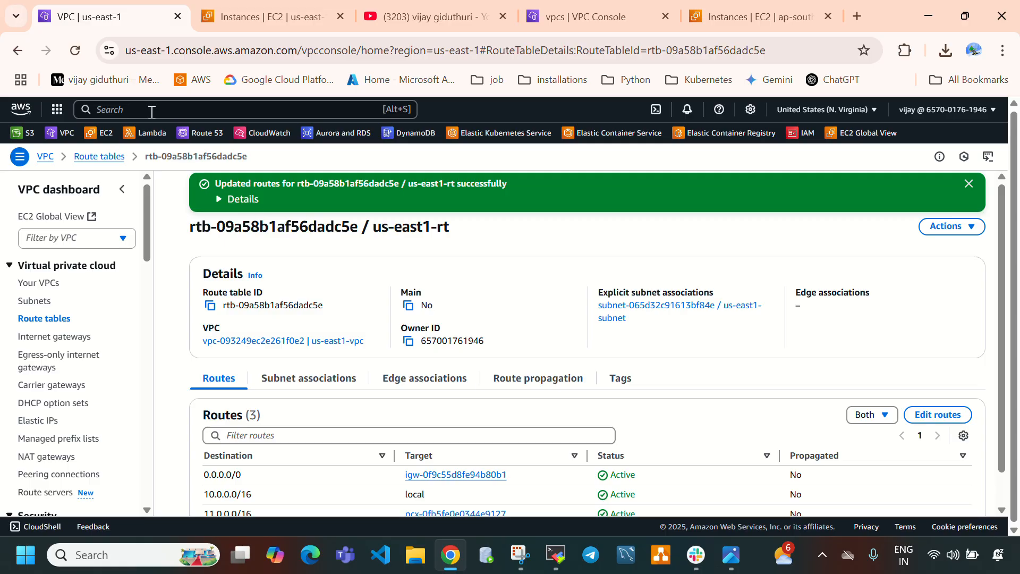
# Step: Copy the IPv4 CIDR 10.0.0.0/16 of us-east1-vpc from the us-east-1 VPC list
pyautogui.click(856, 110)
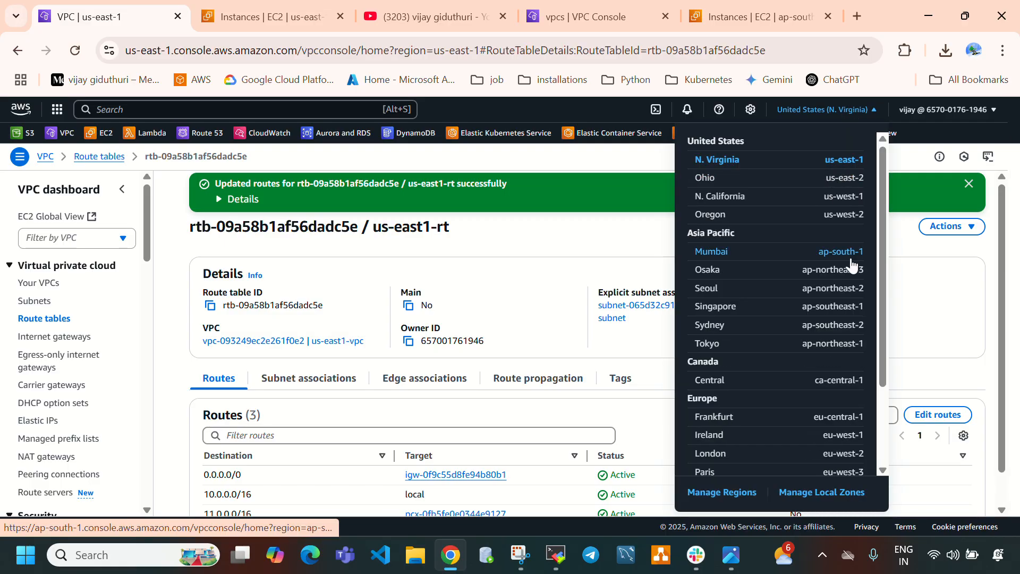
pyautogui.click(187, 286)
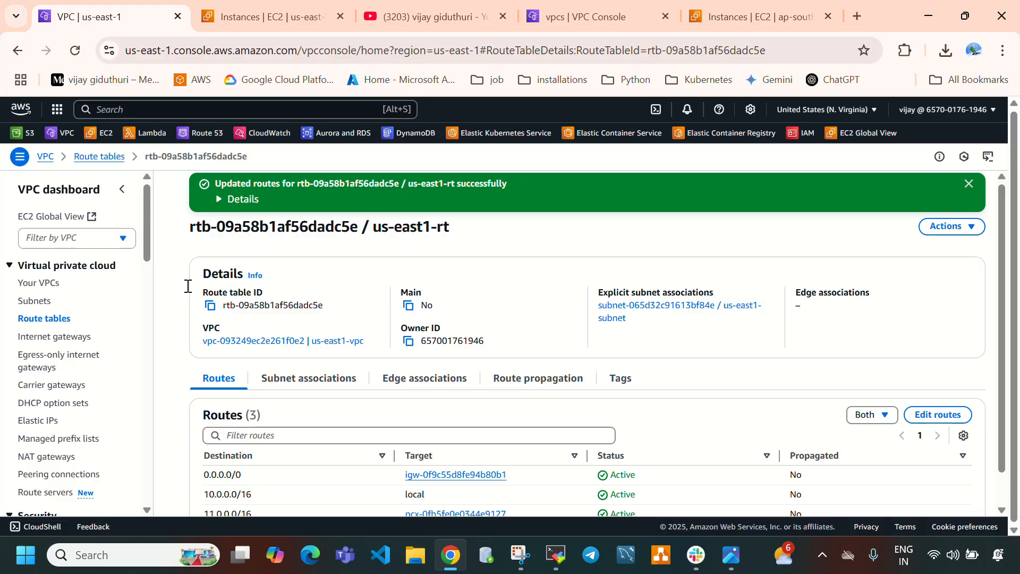
pyautogui.click(48, 282)
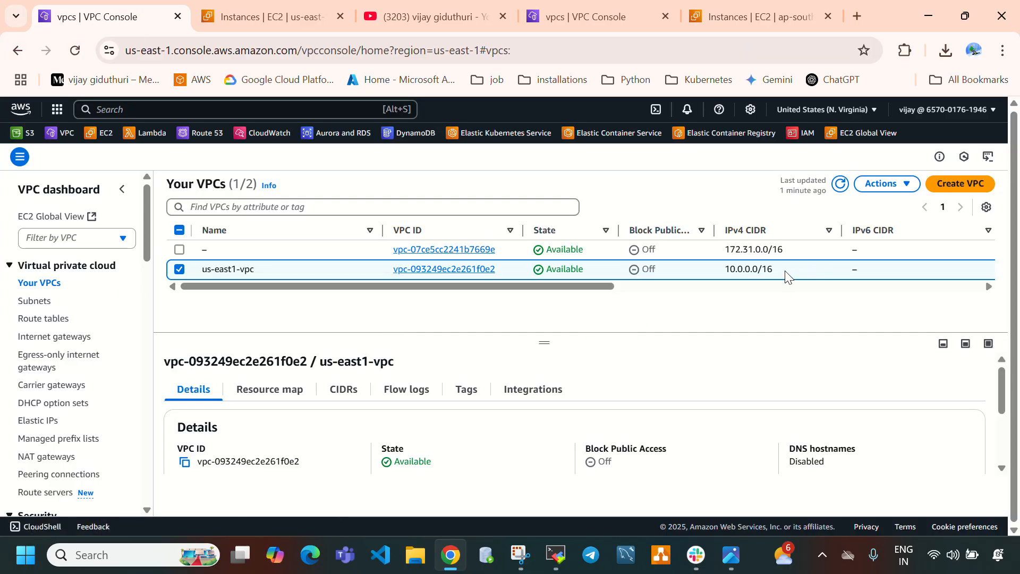
pyautogui.moveTo(786, 273); pyautogui.dragTo(704, 285)
pyautogui.hotkey('ctrl', 'c')
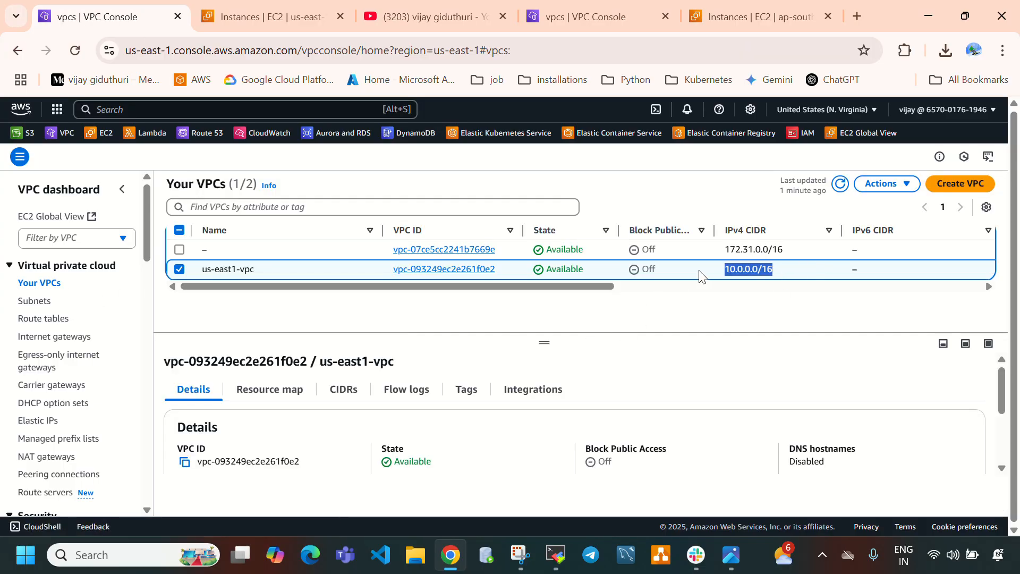
# Step: Open the routes of the ap-south-1-rt route table in the Mumbai region for editing
pyautogui.click(627, 8)
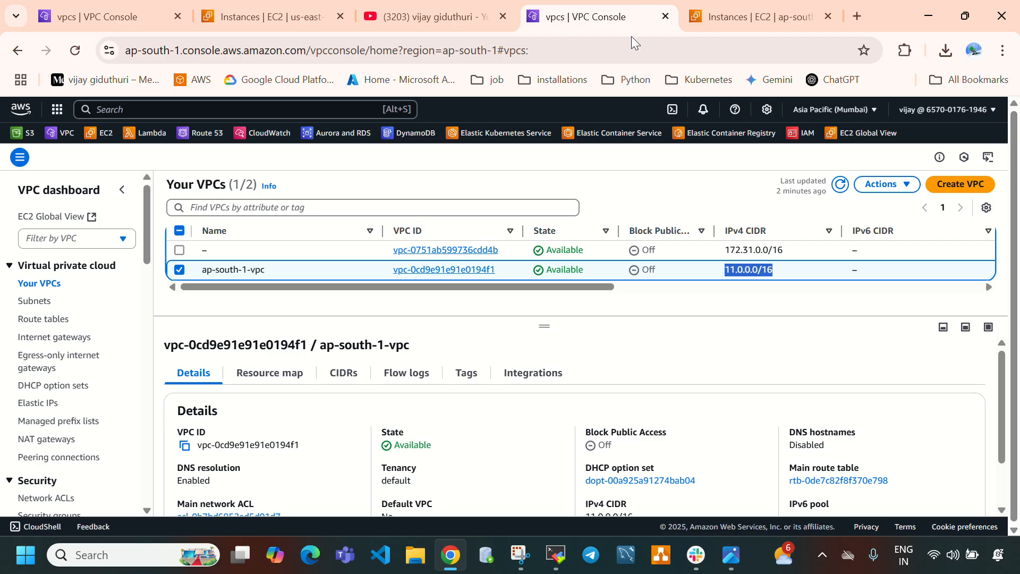
pyautogui.click(46, 319)
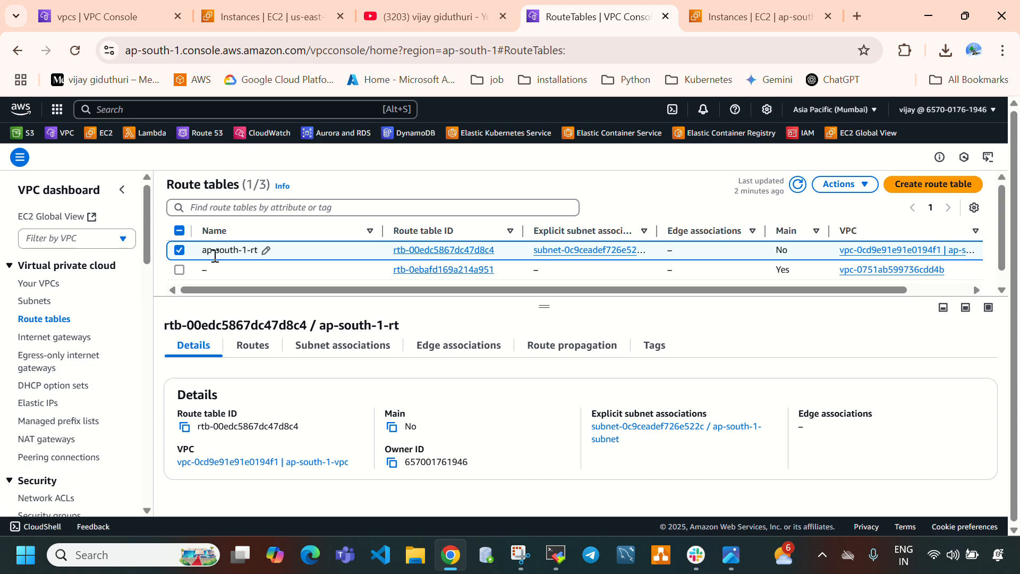
pyautogui.click(259, 360)
pyautogui.click(938, 383)
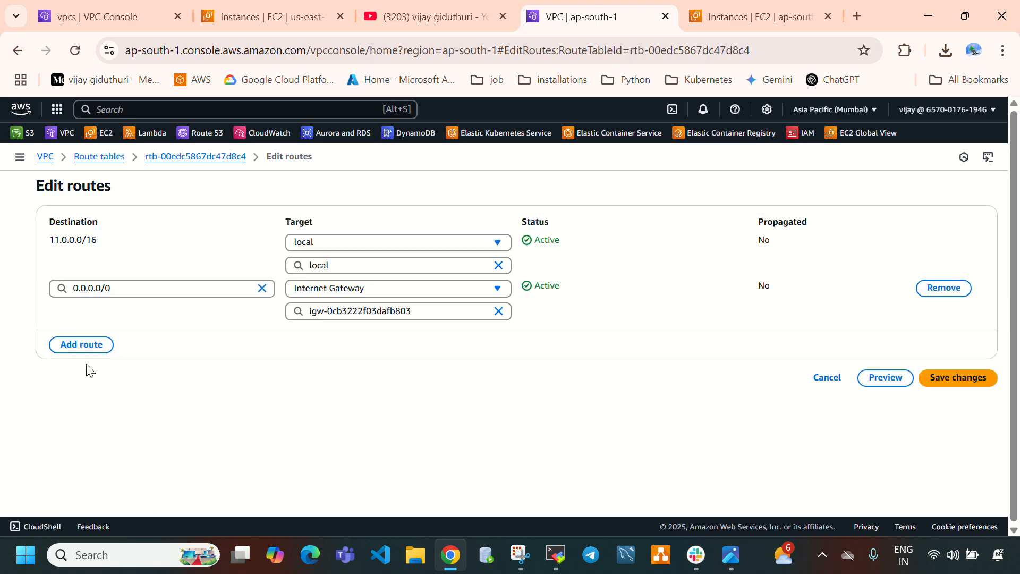
# Step: Add a route with destination 10.0.0.0/16 to ap-south-1-rt, without leading whitespace in the CIDR
pyautogui.click(81, 344)
pyautogui.click(111, 335)
pyautogui.hotkey('ctrl', 'v')
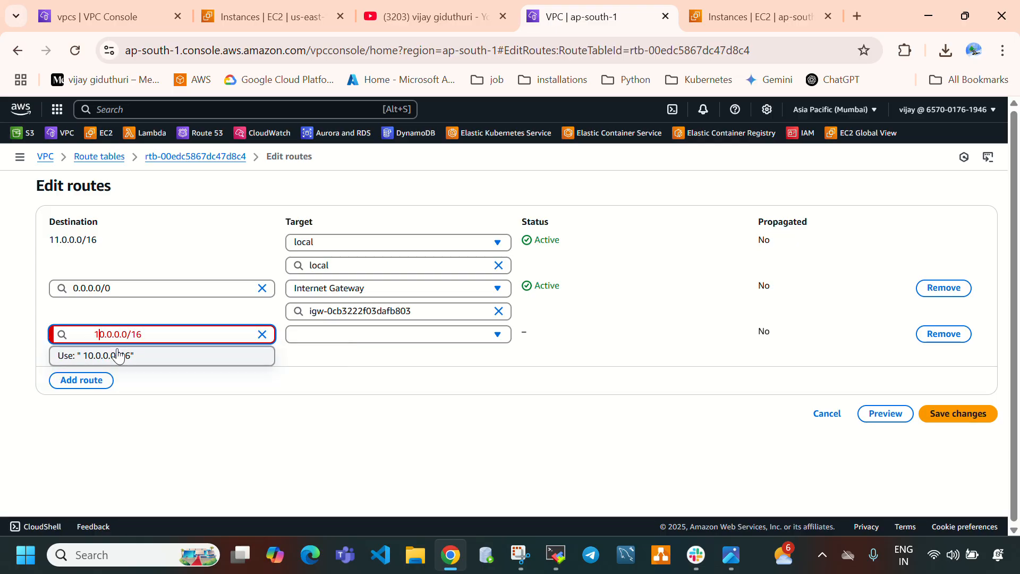
pyautogui.press('BackSpace')
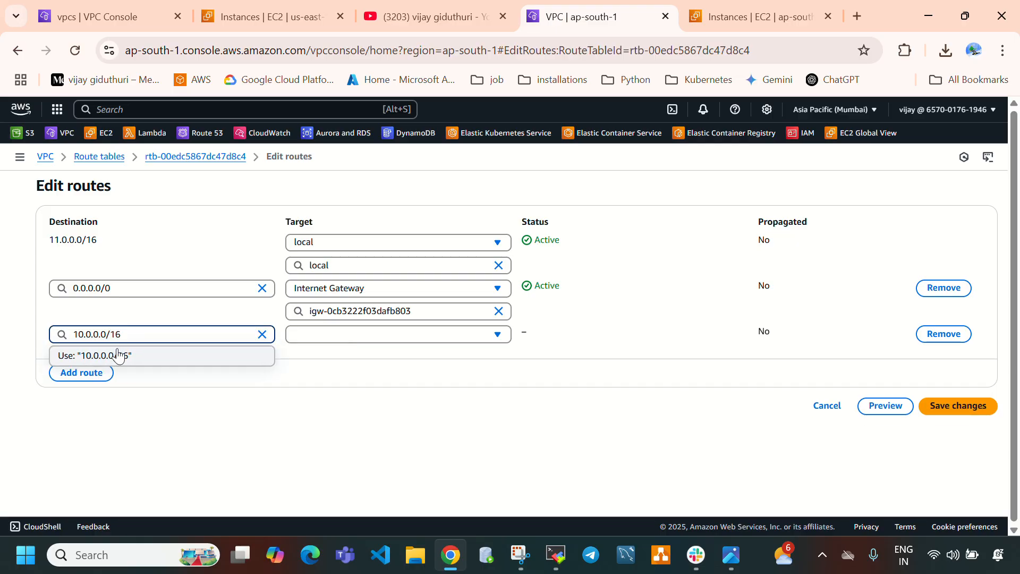
pyautogui.click(118, 356)
# Step: Set the 10.0.0.0/16 route's target to peering connection pcx-0fb5fe0e0344e9127 and save the changes to ap-south-1-rt
pyautogui.click(292, 339)
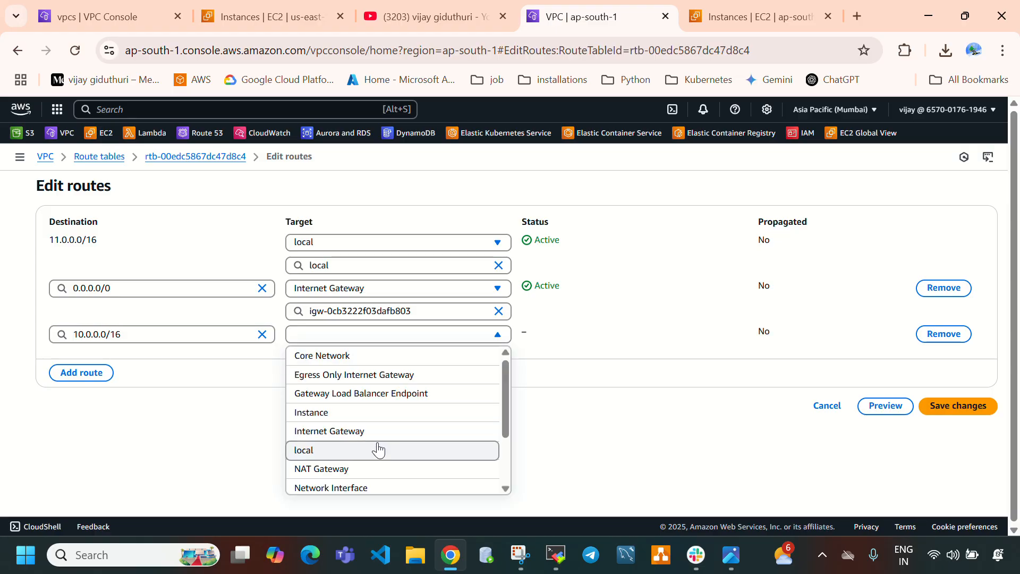
pyautogui.scroll(-2, 378, 448)
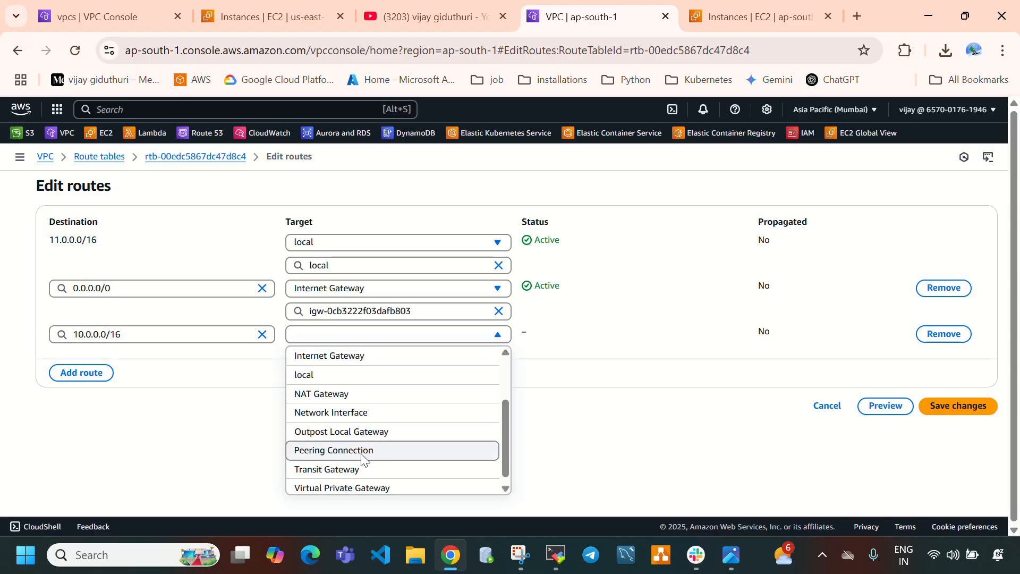
pyautogui.click(362, 451)
pyautogui.click(353, 362)
pyautogui.click(368, 397)
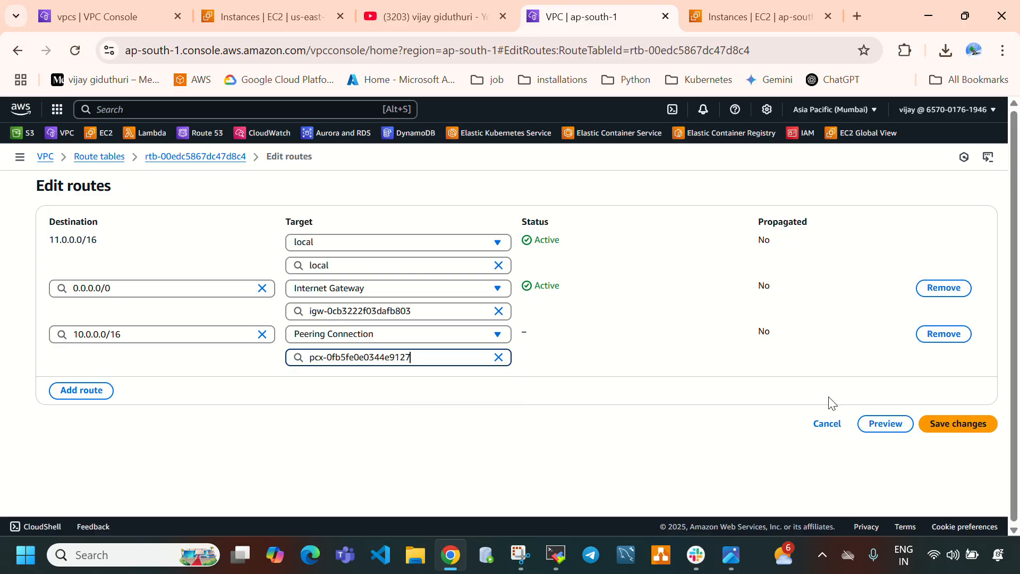
pyautogui.click(931, 424)
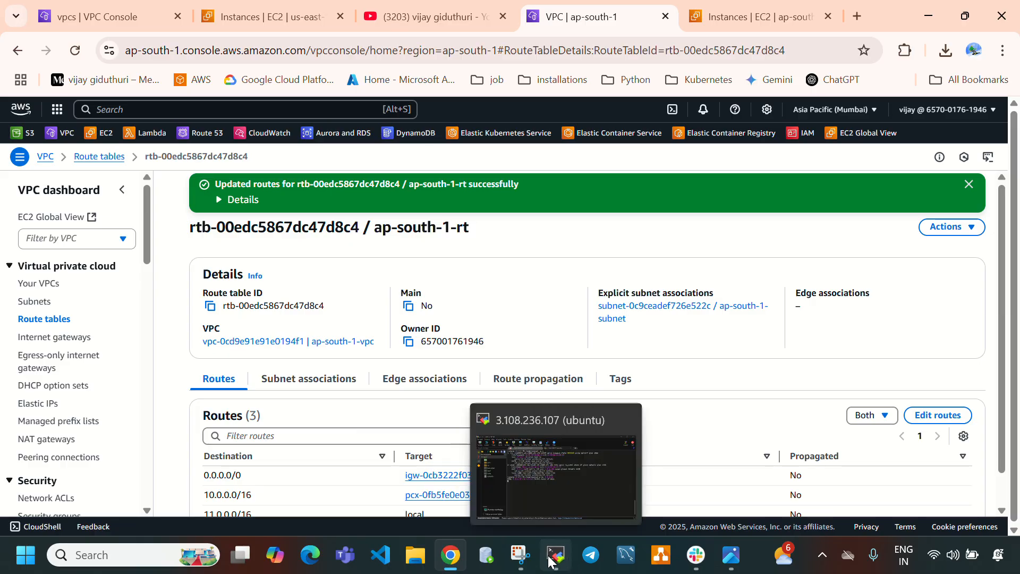
# Step: Switch to MobaXterm, check the ping replies in both sessions, and consult the architecture diagram before returning to the terminal
pyautogui.click(552, 555)
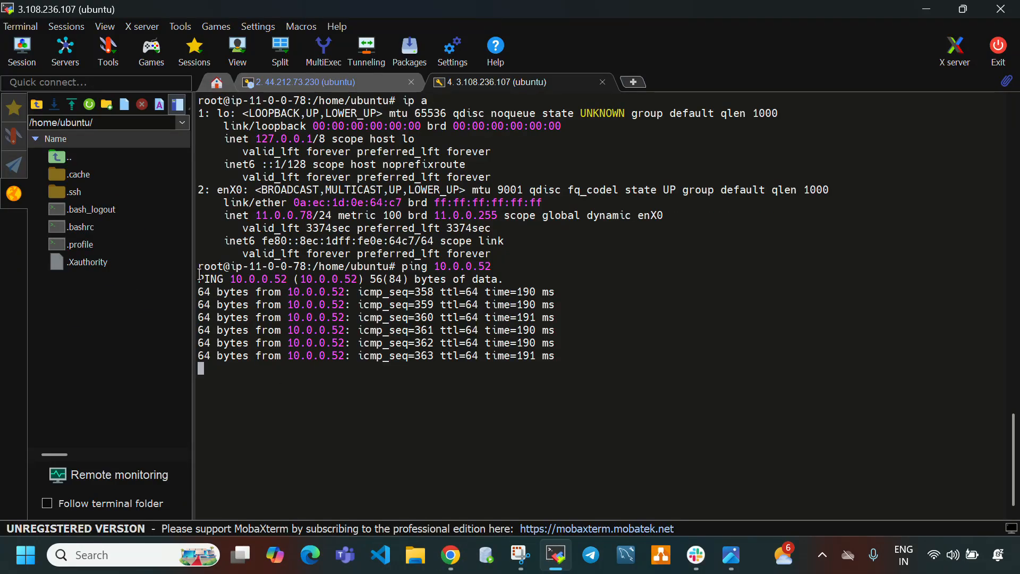
pyautogui.moveTo(199, 267); pyautogui.dragTo(452, 392)
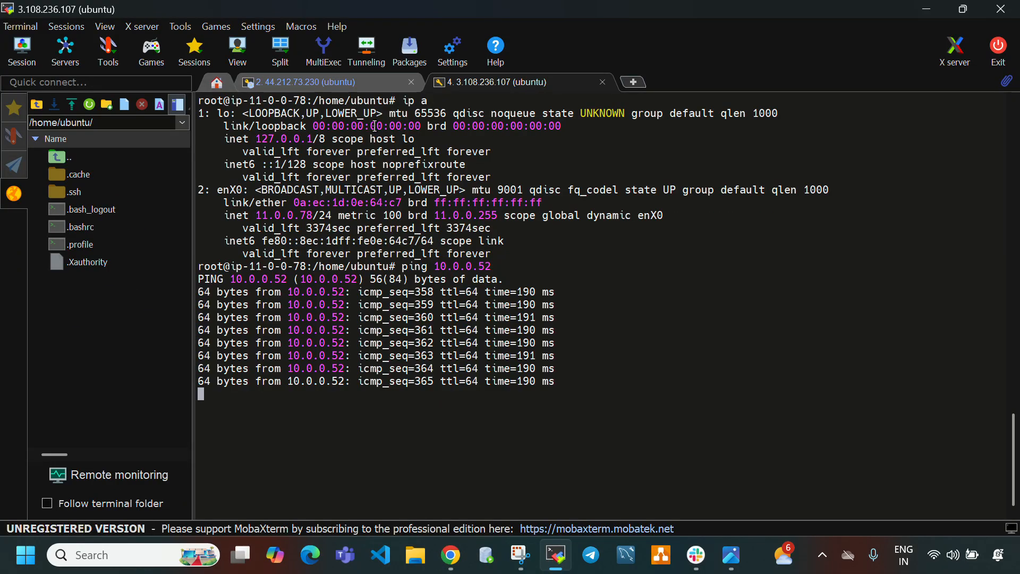
pyautogui.click(332, 79)
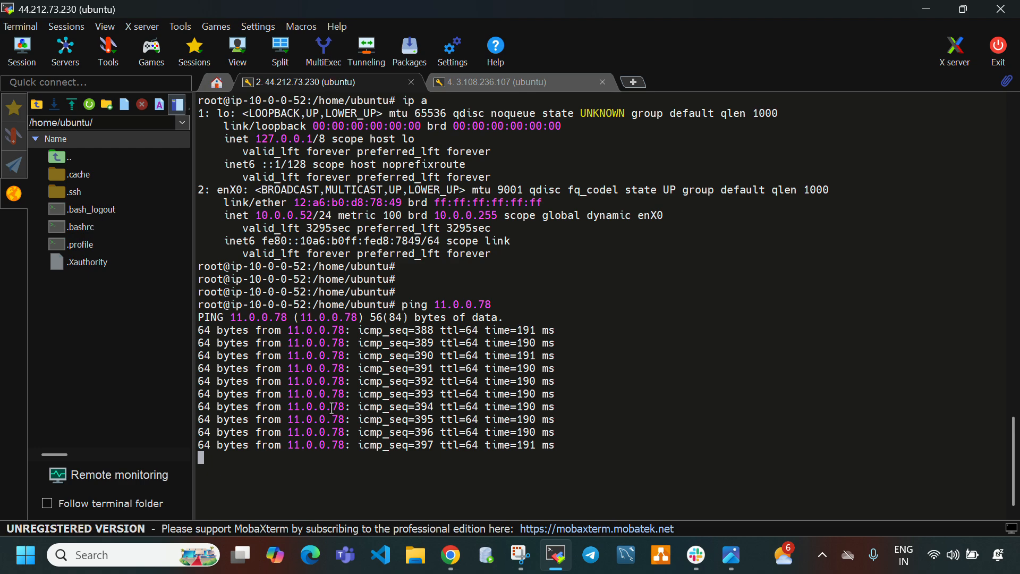
pyautogui.moveTo(198, 305); pyautogui.dragTo(277, 491)
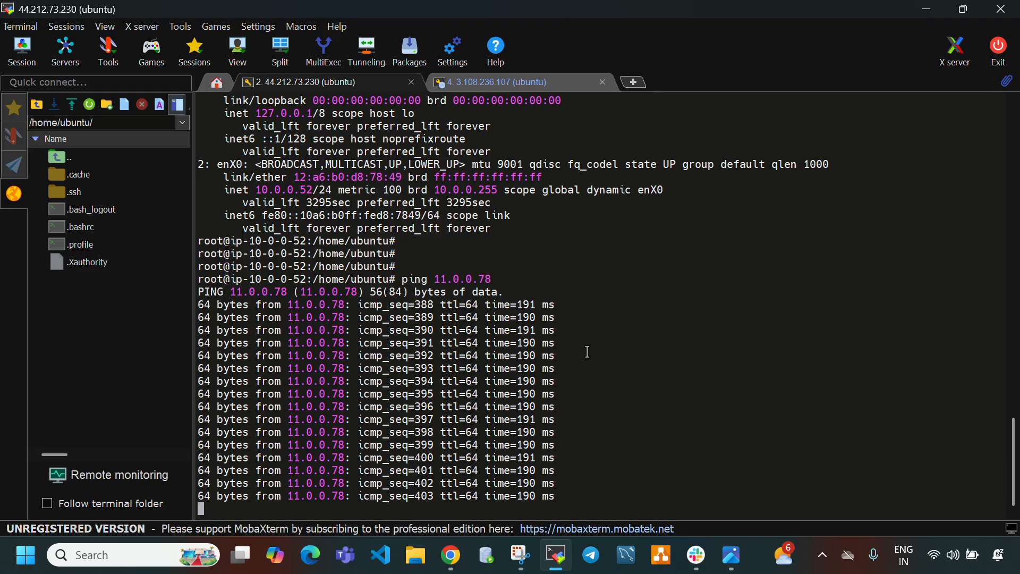
pyautogui.click(731, 558)
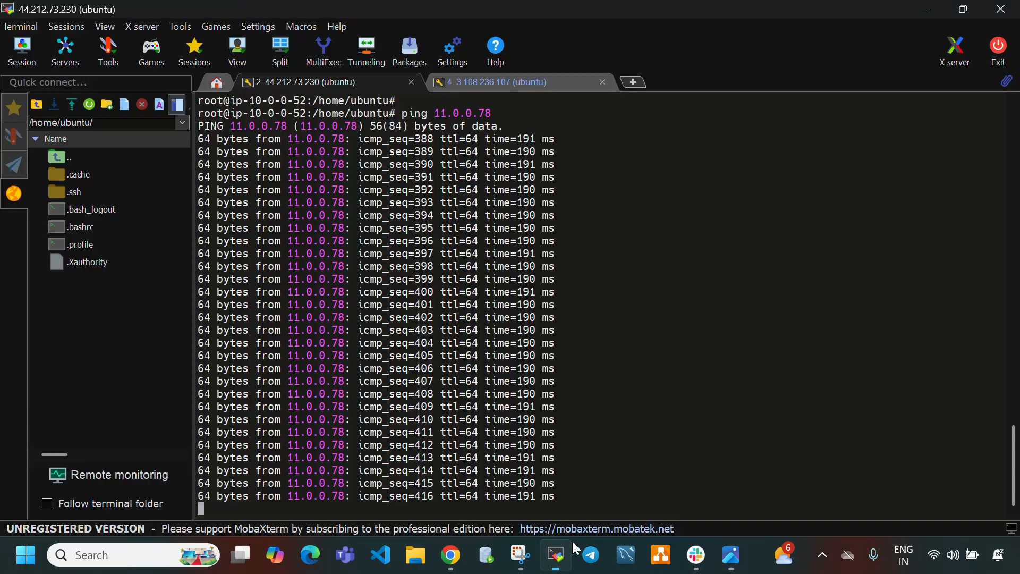
pyautogui.click(556, 554)
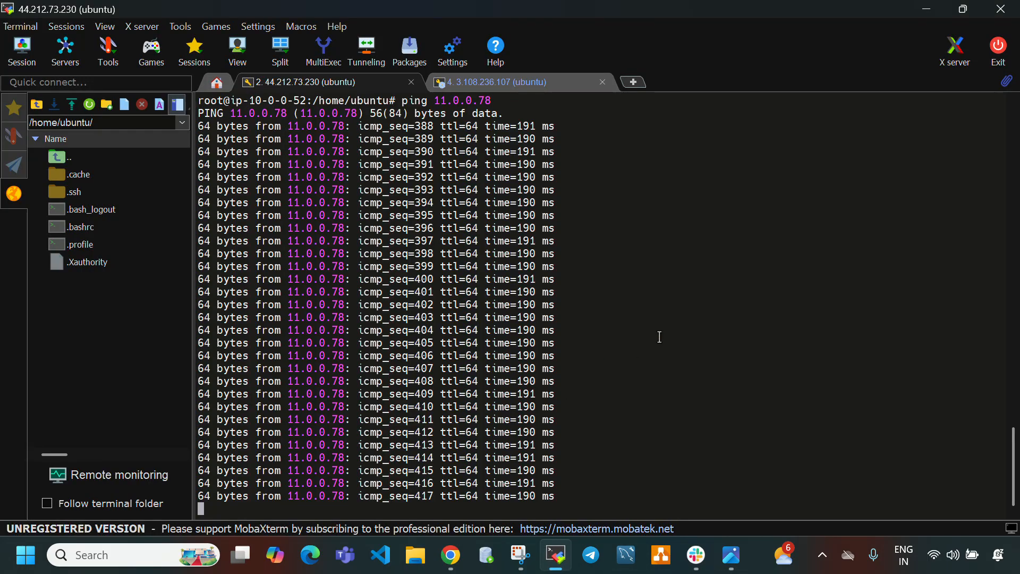
# Step: Stop the running pings and clear the terminal in both the 10.0.0.52 and 11.0.0.78 instance sessions
pyautogui.hotkey('ctrl', 'c')
pyautogui.hotkey('ctrl', 'l')
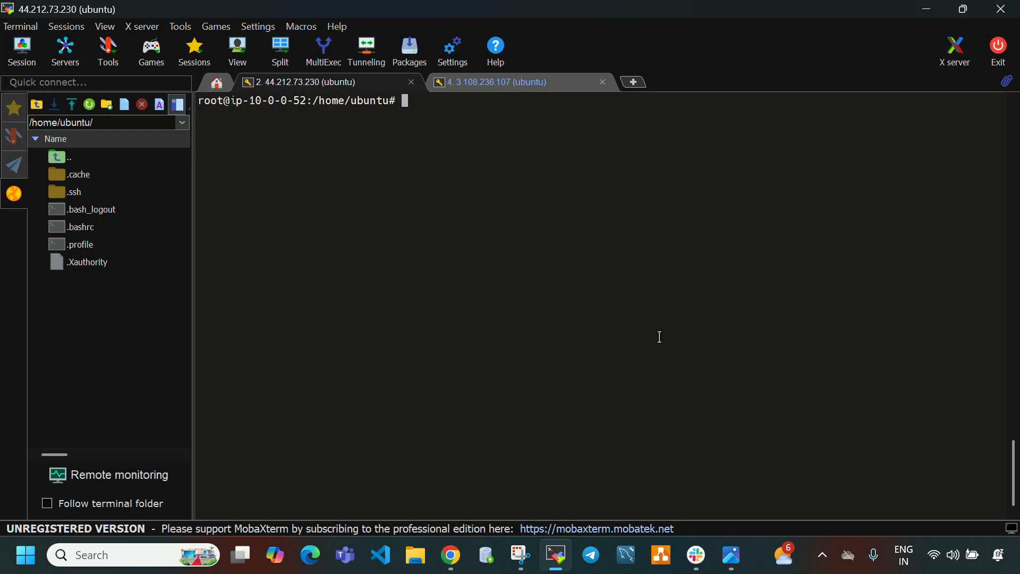
pyautogui.click(522, 82)
pyautogui.hotkey('ctrl', 'c')
pyautogui.hotkey('ctrl', 'l')
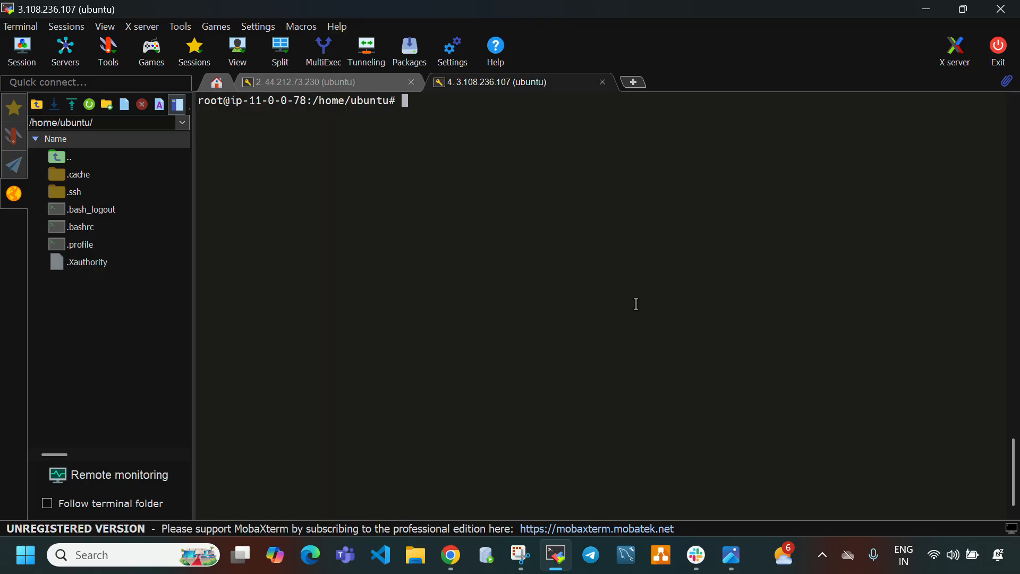
# Step: Run ip a in the 44.212.73.230 session, add blank prompt lines, and highlight the instance's private IP address on enX0
pyautogui.click(346, 83)
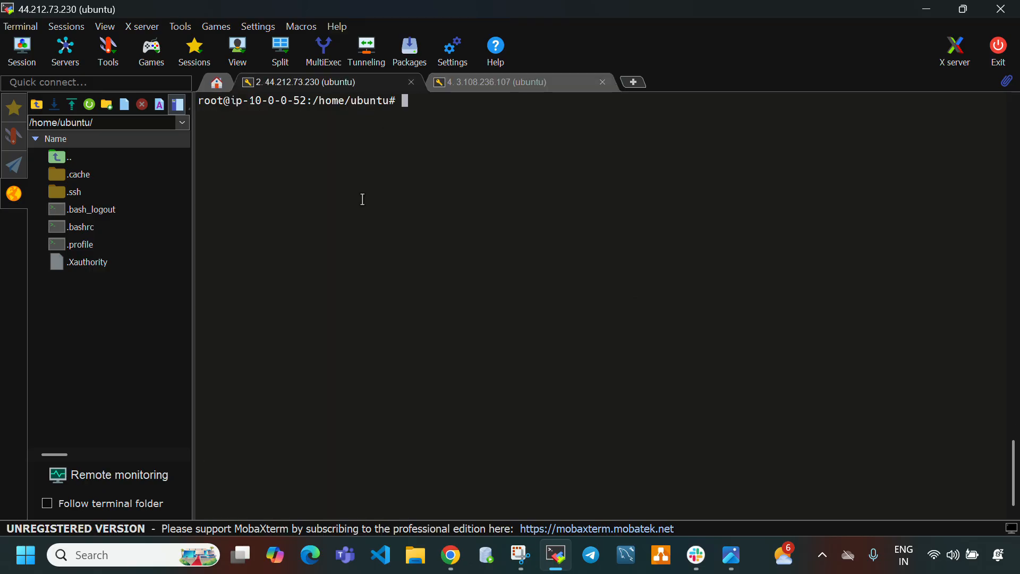
pyautogui.write('ip a')
pyautogui.press('Return')
pyautogui.press('Return')
pyautogui.press('Return')
pyautogui.press('Return')
pyautogui.press('Return')
pyautogui.press('Return')
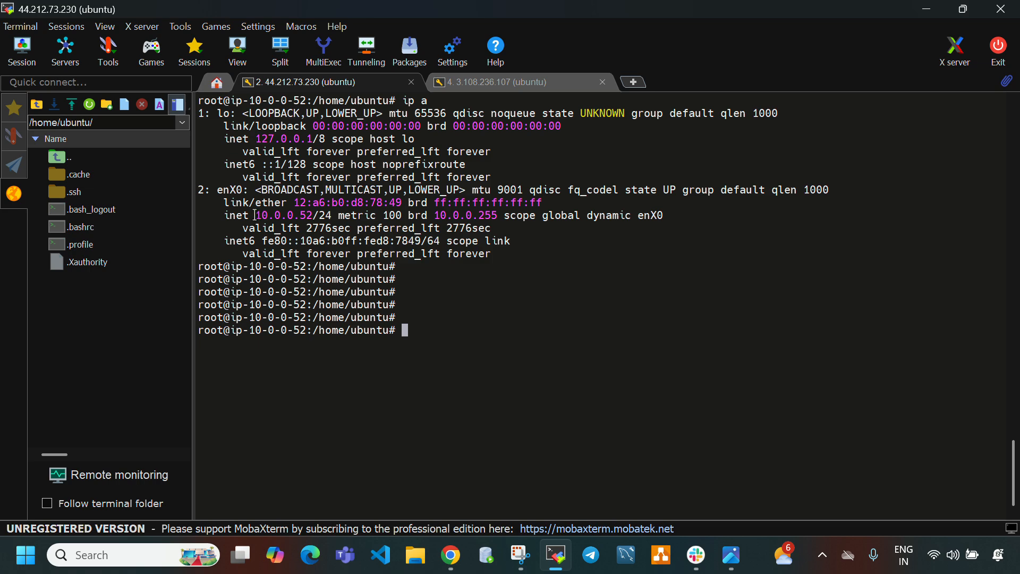
pyautogui.moveTo(254, 215); pyautogui.dragTo(310, 218)
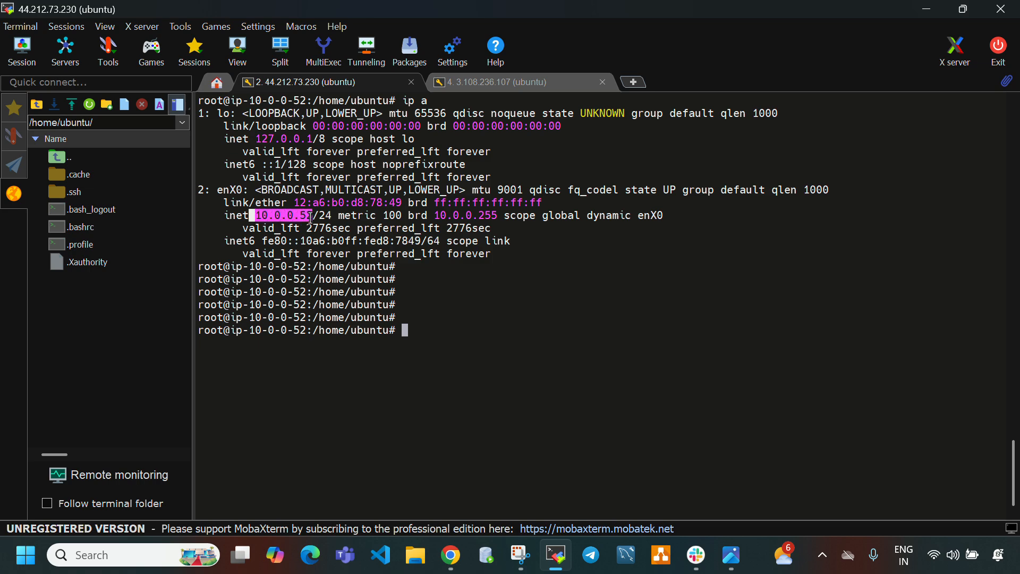
# Step: Run ip a in the 3.108.236.107 session to display the Mumbai instance's network addresses
pyautogui.click(526, 83)
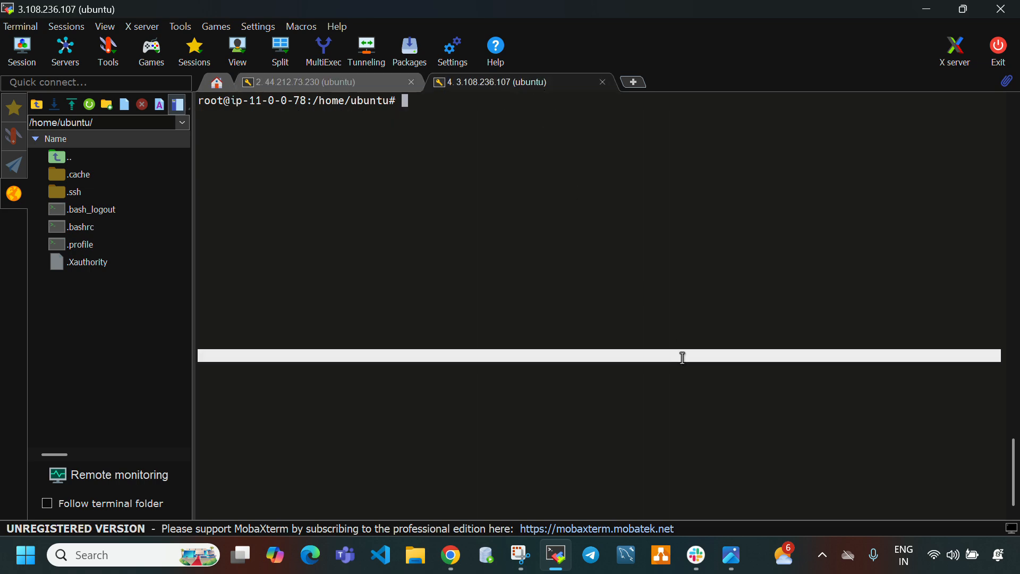
pyautogui.press('Return')
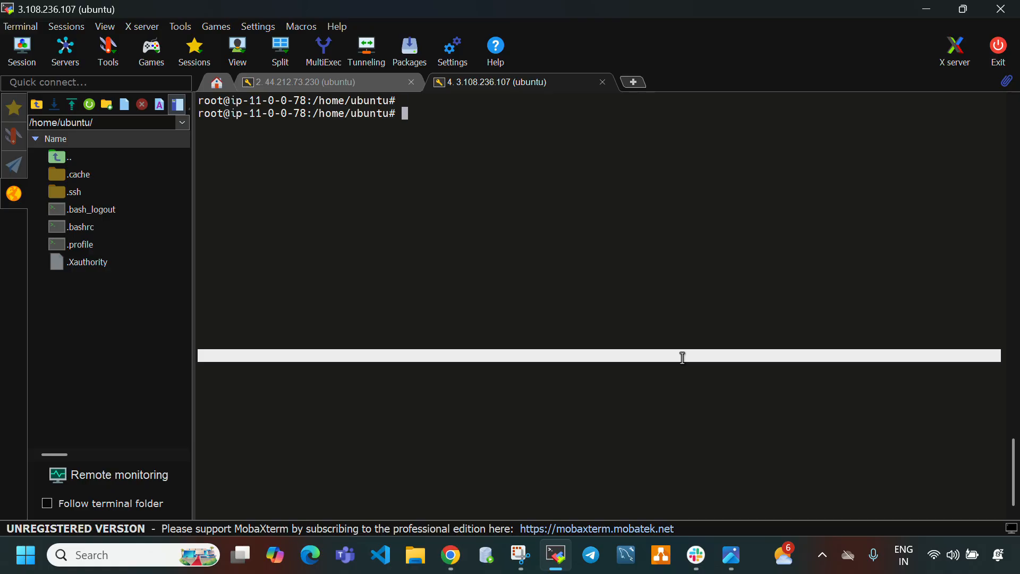
pyautogui.write('ip a')
pyautogui.press('Return')
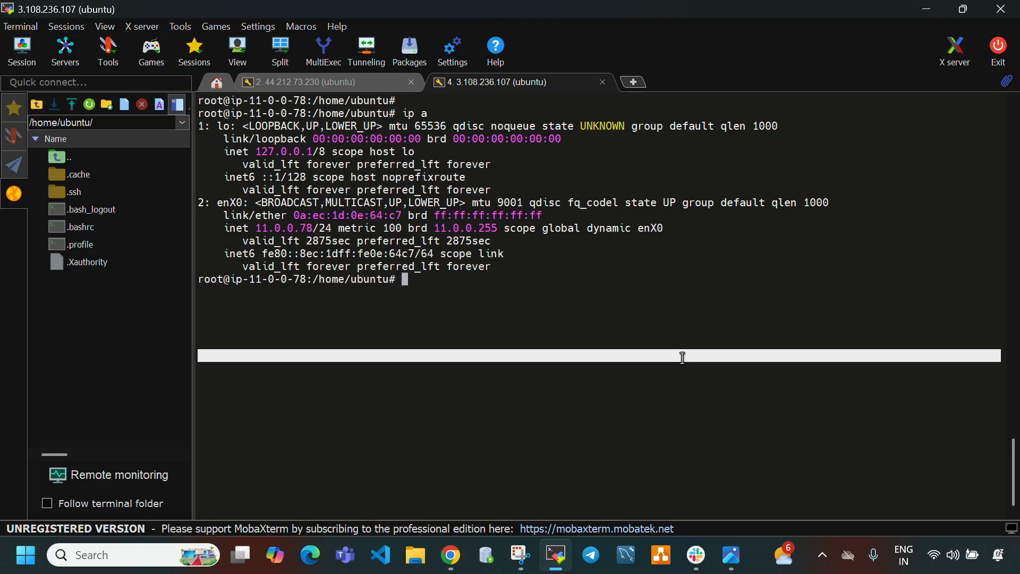
# Step: Add blank prompt lines in the 3.108.236.107 session, highlight its enX0 private IP address, and glance at the architecture diagram
pyautogui.press('Return')
pyautogui.press('Return')
pyautogui.press('Return')
pyautogui.press('Return')
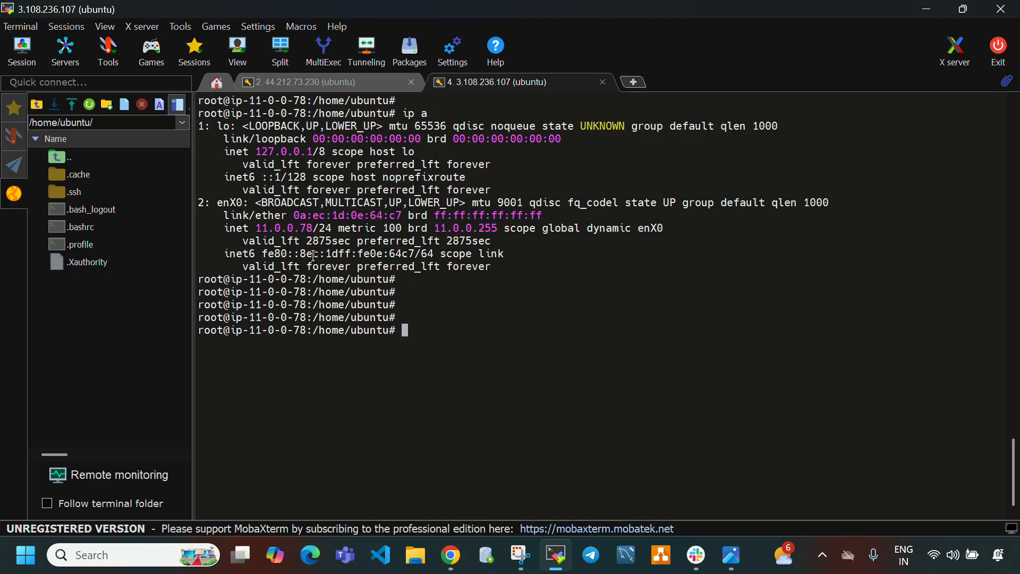
pyautogui.moveTo(257, 228); pyautogui.dragTo(316, 228)
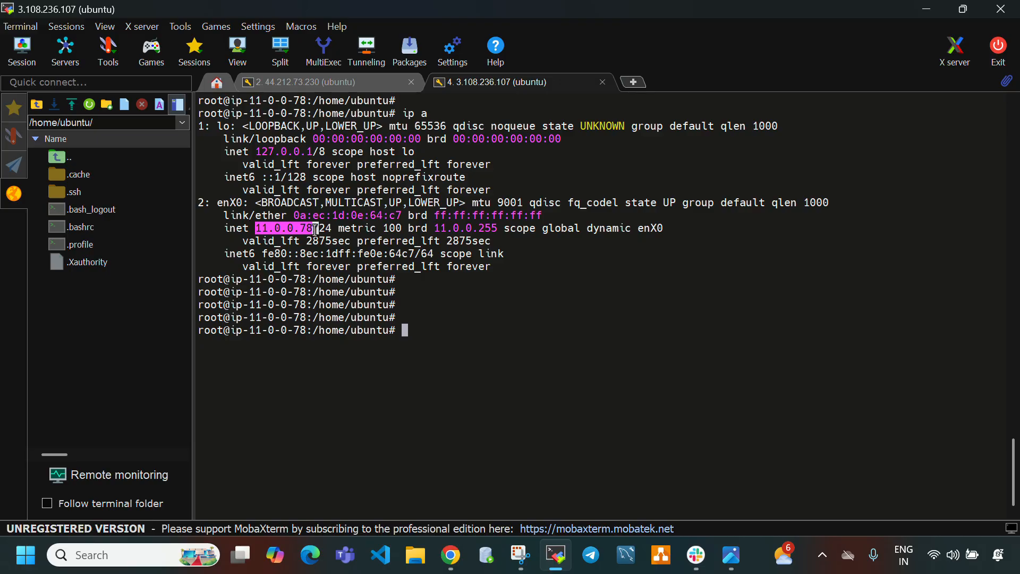
pyautogui.click(555, 556)
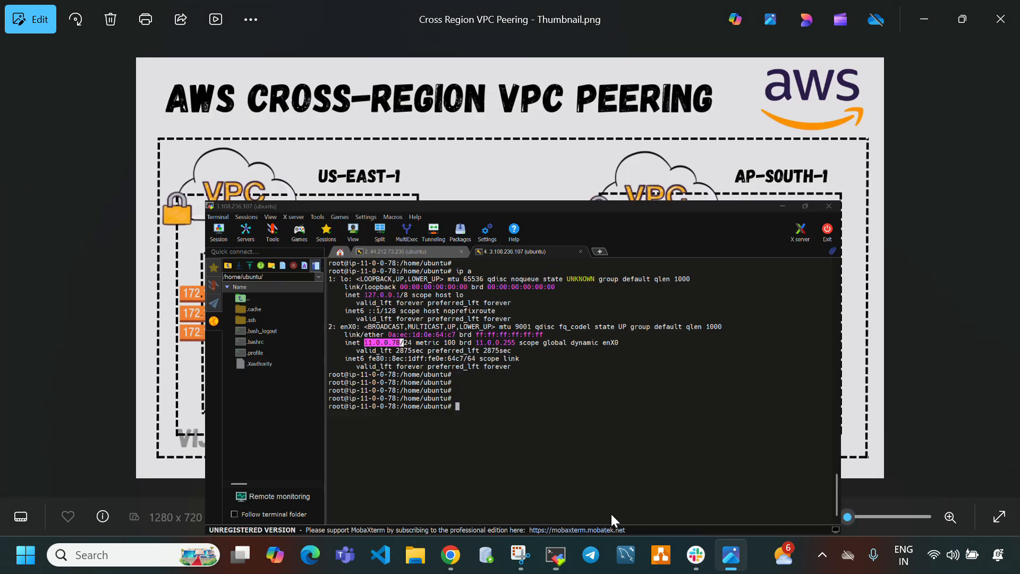
pyautogui.click(555, 552)
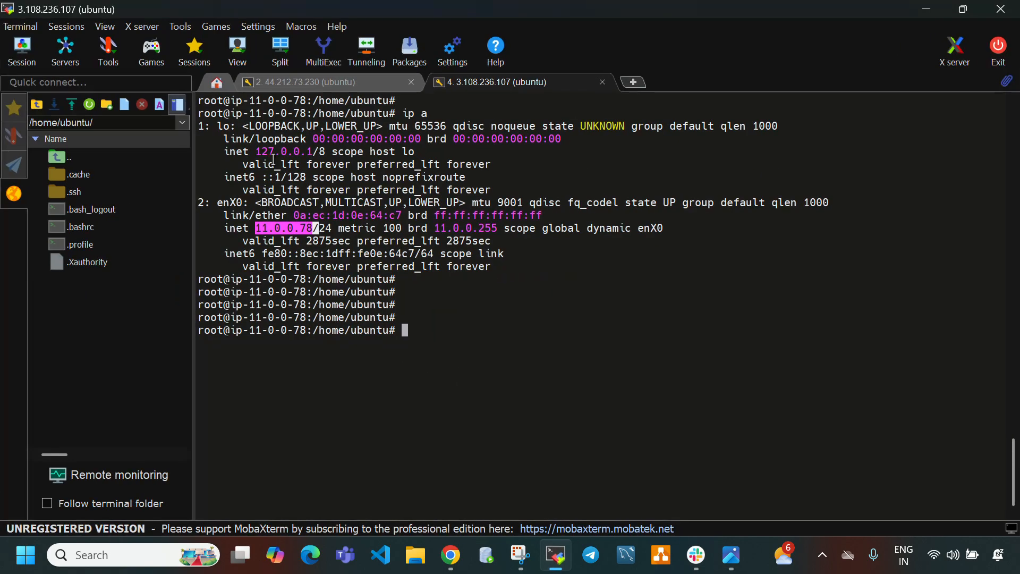
# Step: Switch to Chrome, check the ap-south1-instance's private IPv4 address and the console's selected region, and return to MobaXterm
pyautogui.click(449, 555)
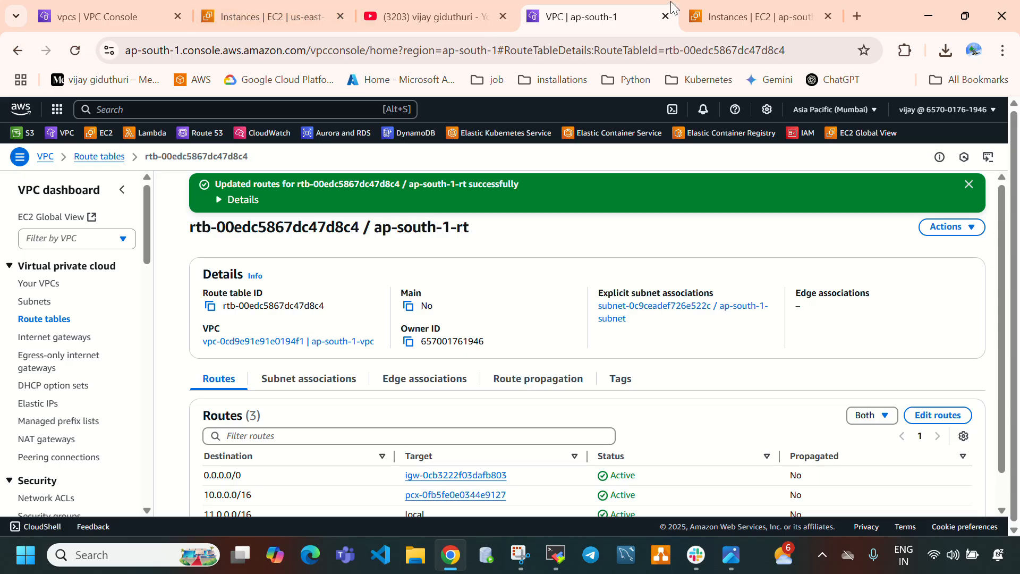
pyautogui.click(754, 16)
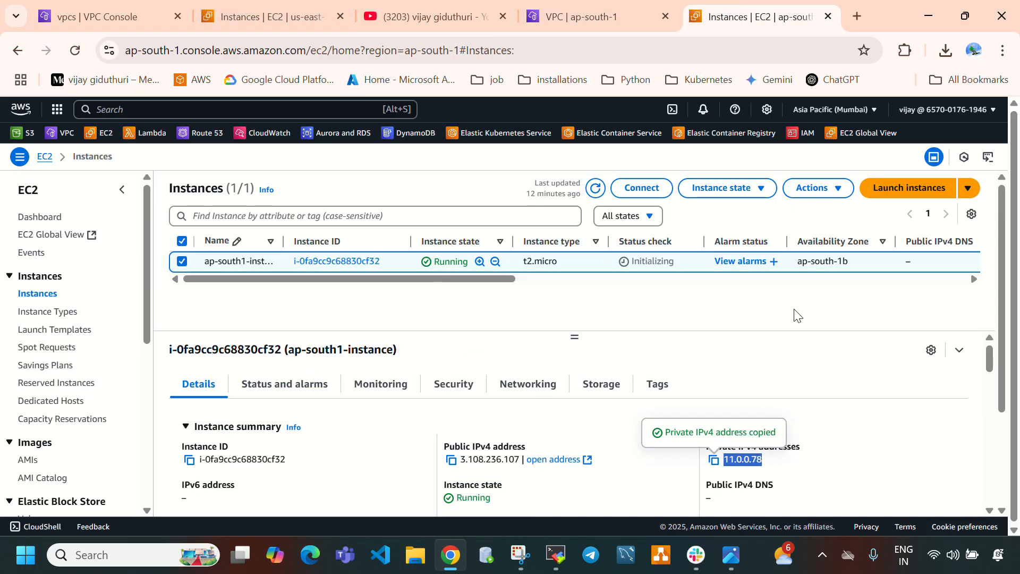
pyautogui.click(853, 109)
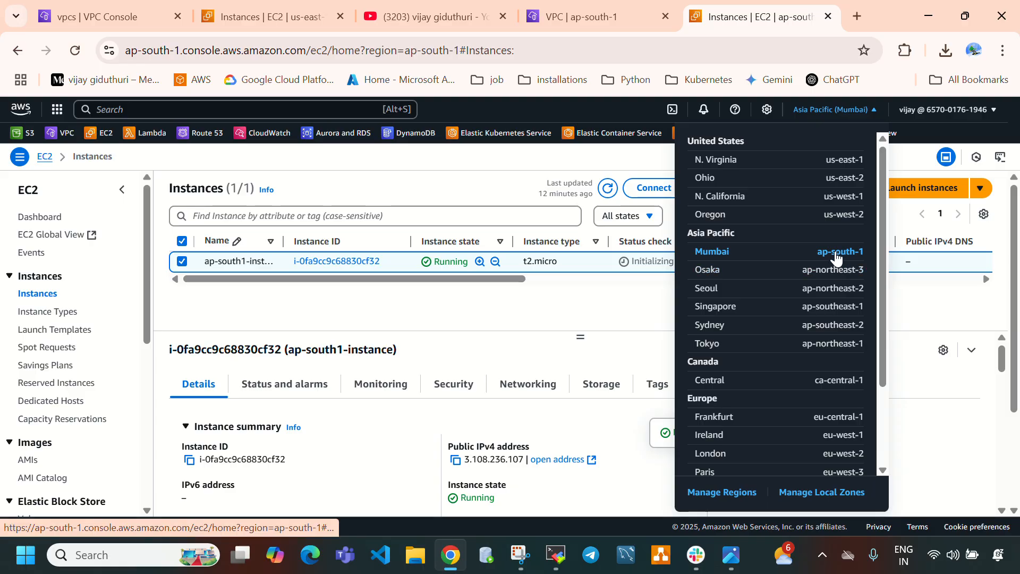
pyautogui.click(556, 555)
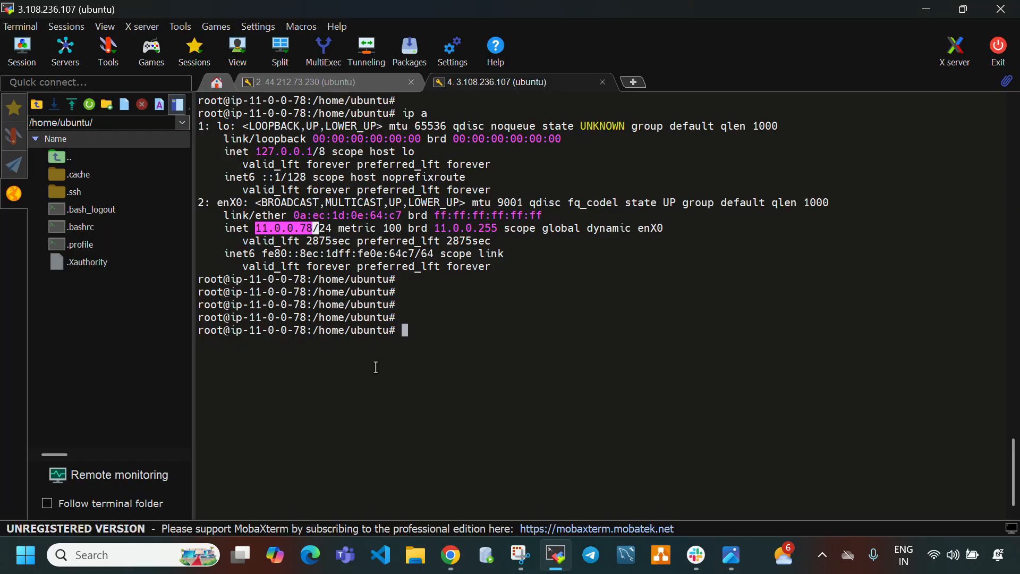
# Step: Highlight the 44.212.73.230 session's enX0 private IP, switch to Chrome, and copy the us-east-1-instance's private IPv4 address after checking its region
pyautogui.click(333, 79)
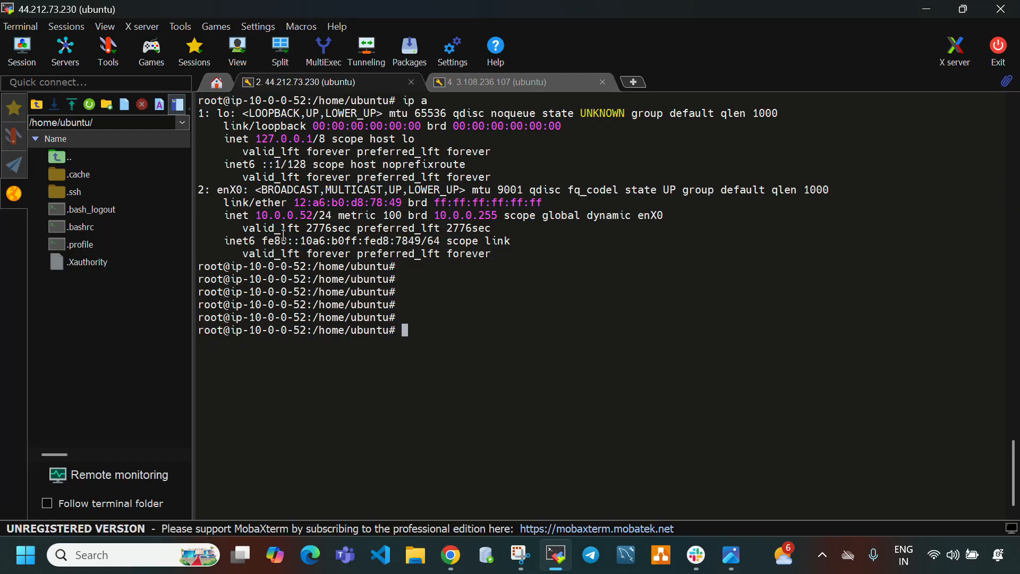
pyautogui.moveTo(258, 215); pyautogui.dragTo(307, 210)
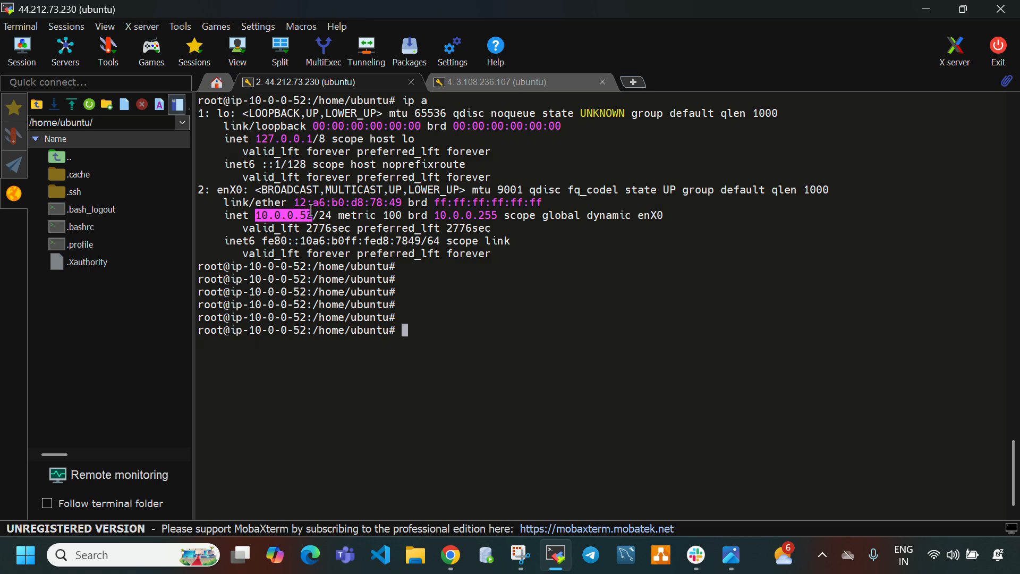
pyautogui.click(451, 555)
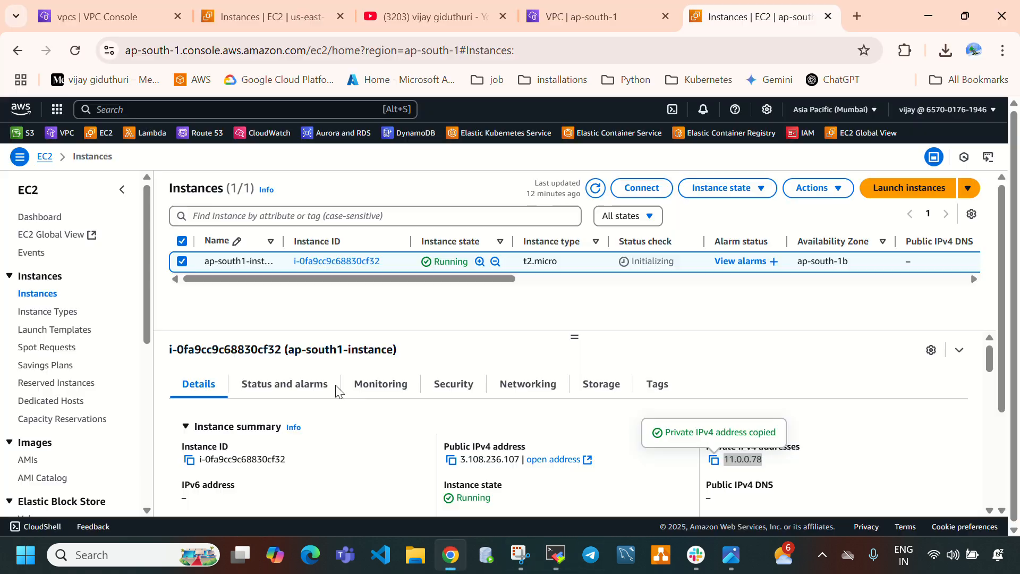
pyautogui.click(216, 7)
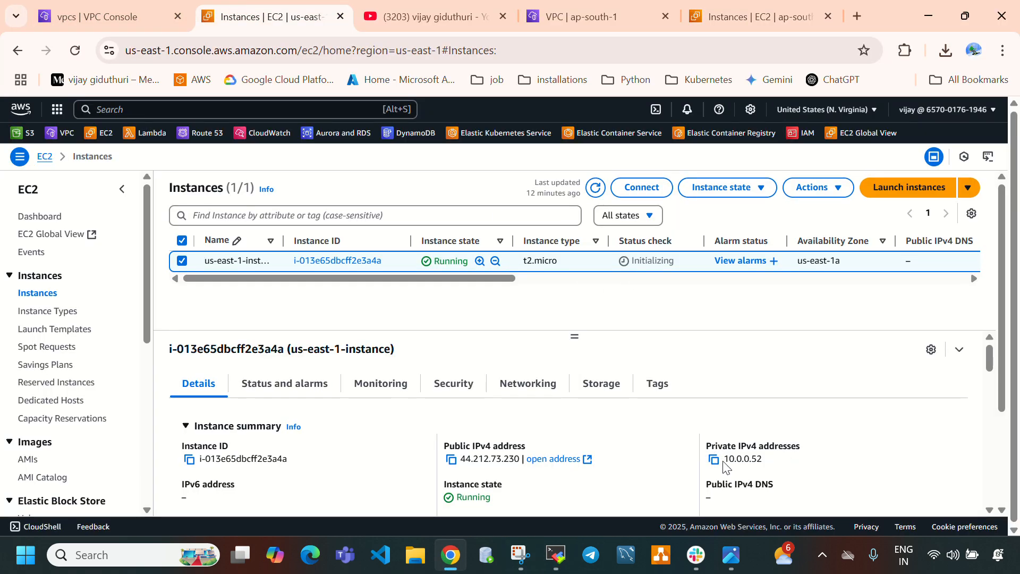
pyautogui.moveTo(724, 463); pyautogui.dragTo(771, 467)
pyautogui.click(824, 110)
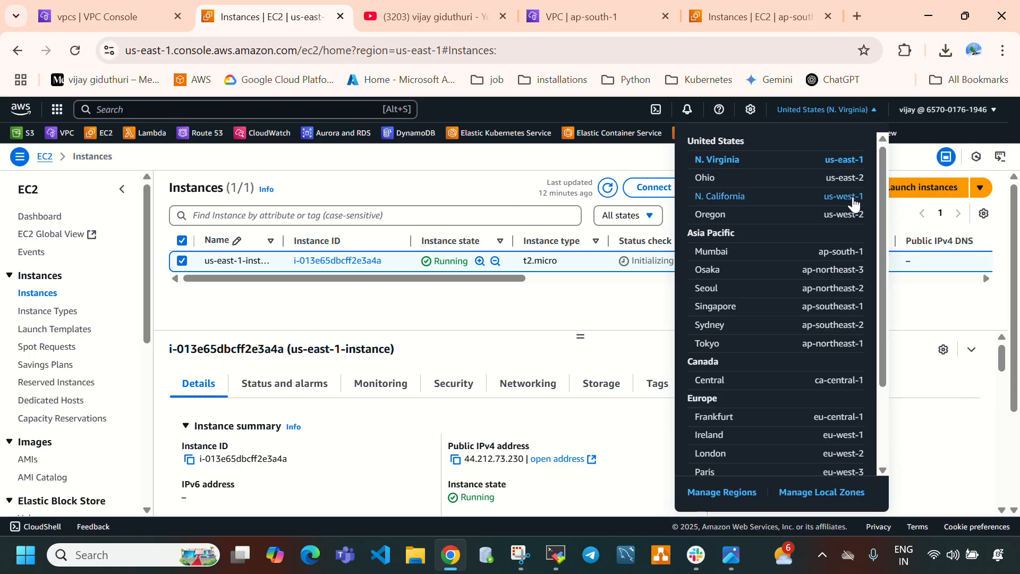
pyautogui.click(624, 339)
pyautogui.click(713, 459)
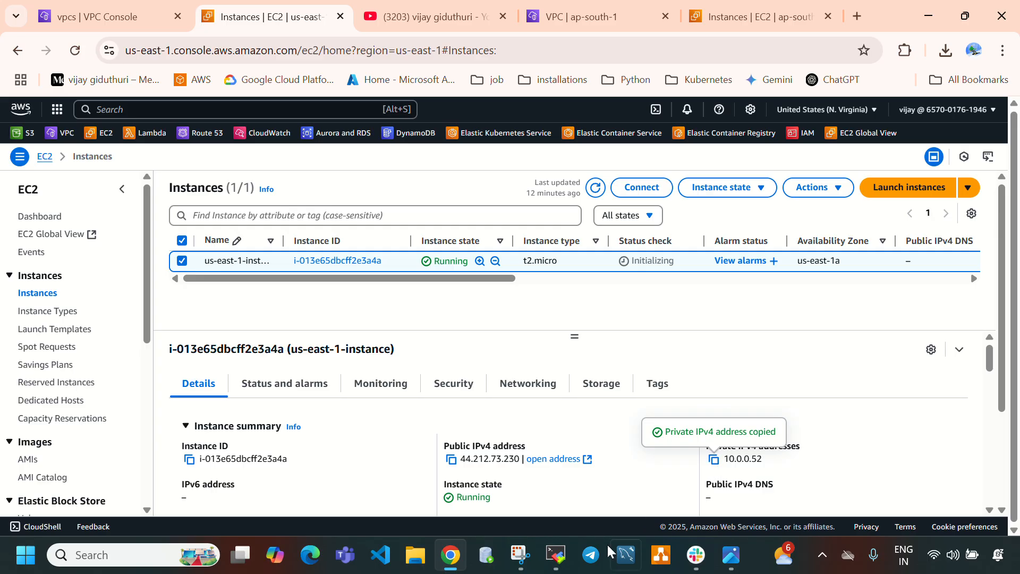
# Step: Switch to MobaXterm and ping the copied private address 10.0.0.52 from the Mumbai instance's 3.108.236.107 session
pyautogui.click(556, 554)
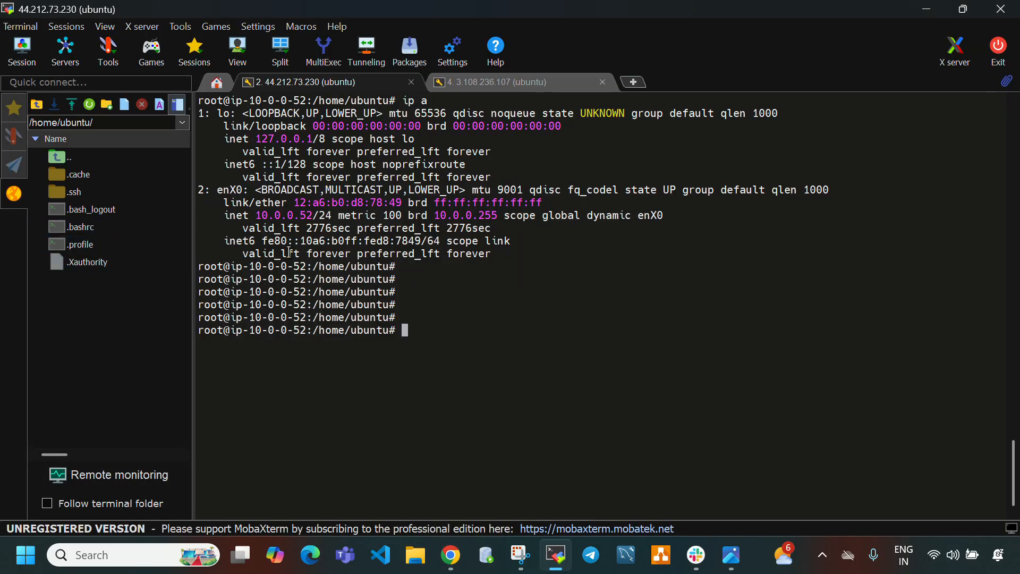
pyautogui.click(507, 83)
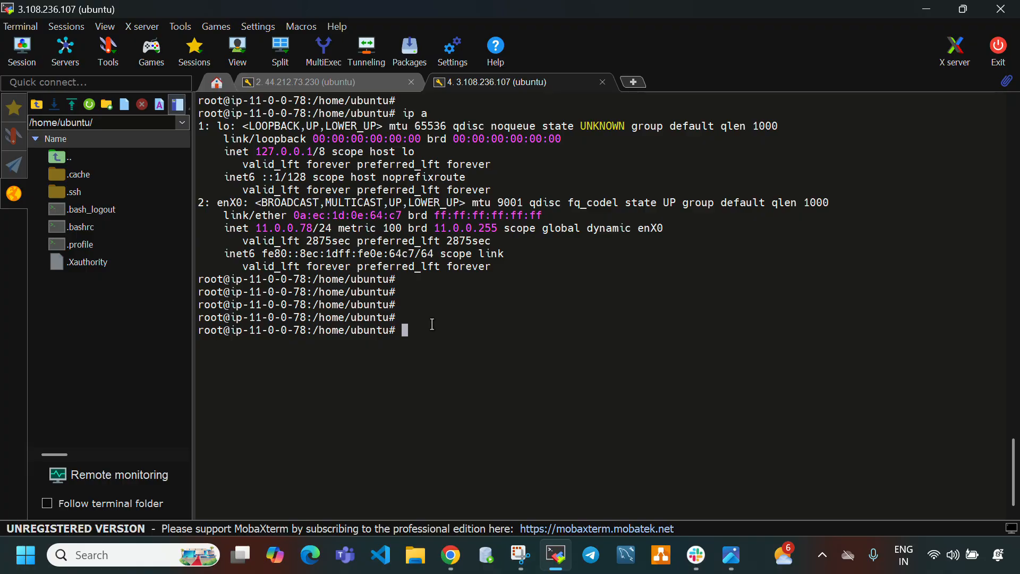
pyautogui.write('ping')
pyautogui.rightClick(432, 323)
pyautogui.click(467, 228)
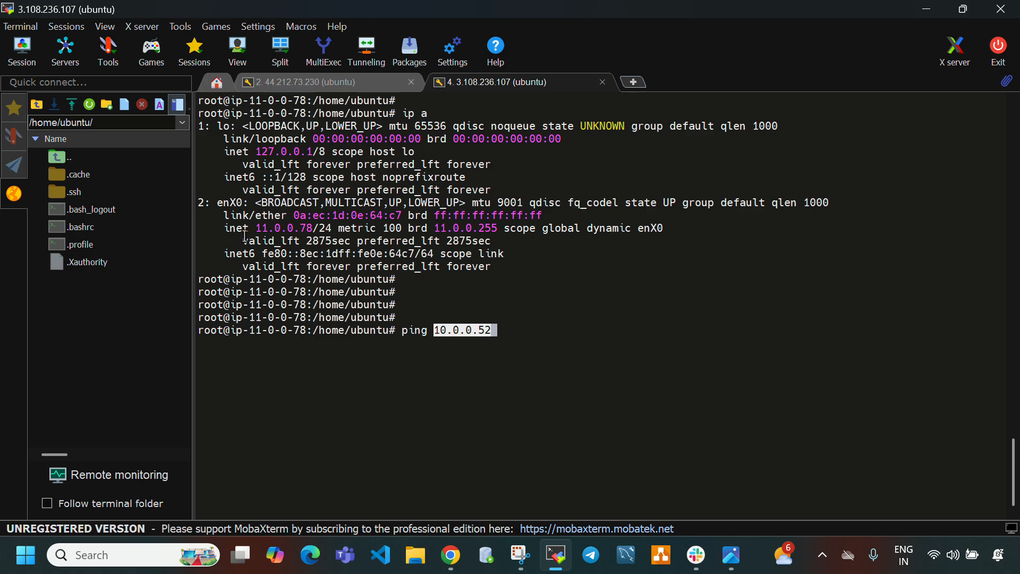
pyautogui.moveTo(258, 229); pyautogui.dragTo(309, 224)
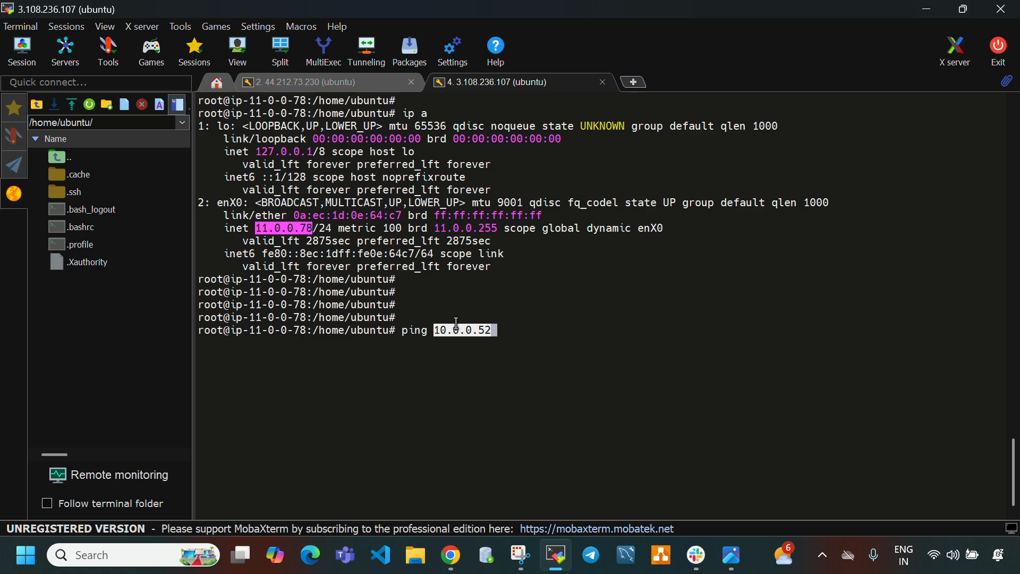
pyautogui.press('Return')
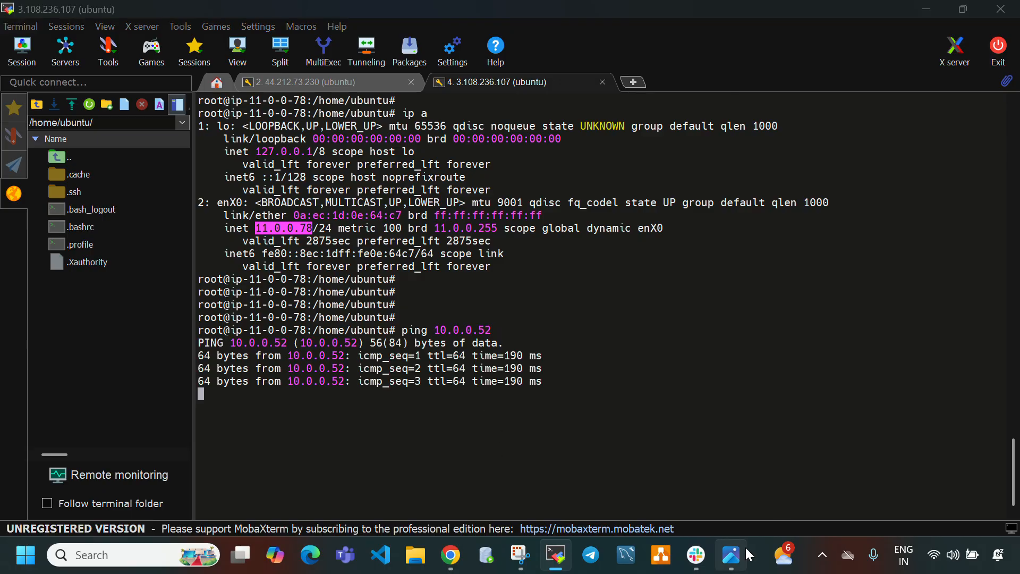
# Step: Consult the architecture diagram, and copy the ap-south1-instance's private IPv4 address from its EC2 details in Chrome
pyautogui.hotkey('alt', 'Tab')
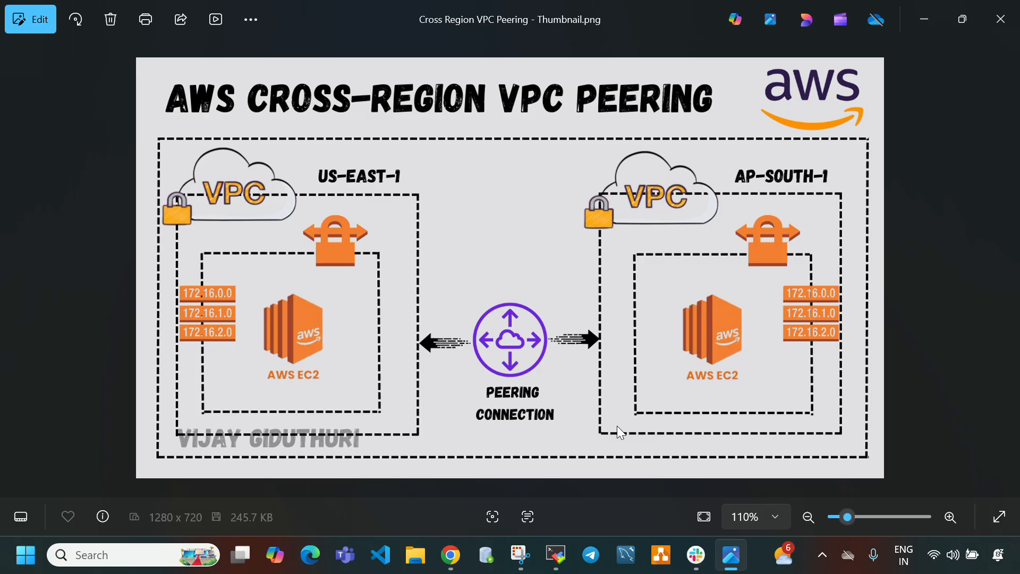
pyautogui.click(556, 555)
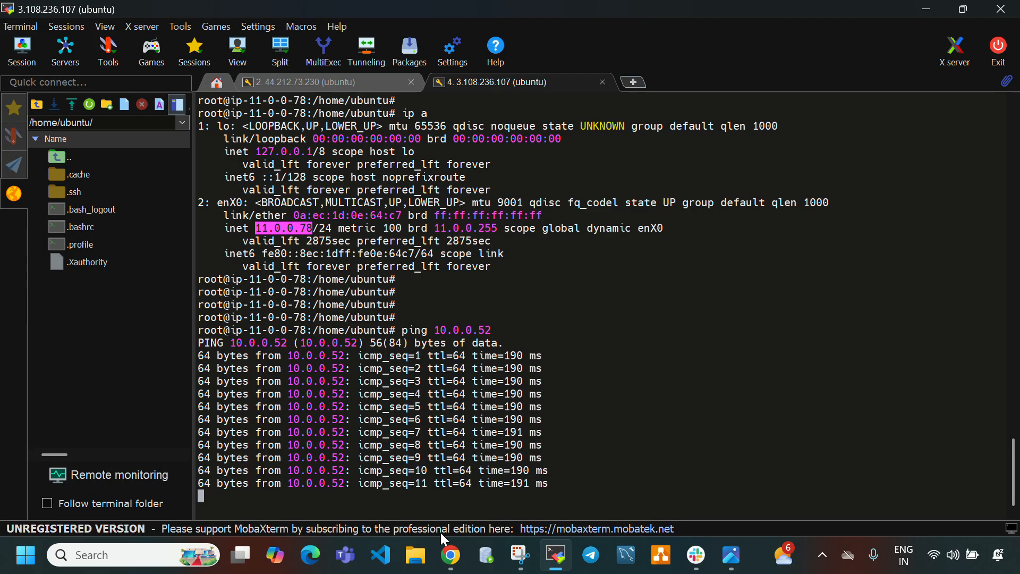
pyautogui.click(451, 555)
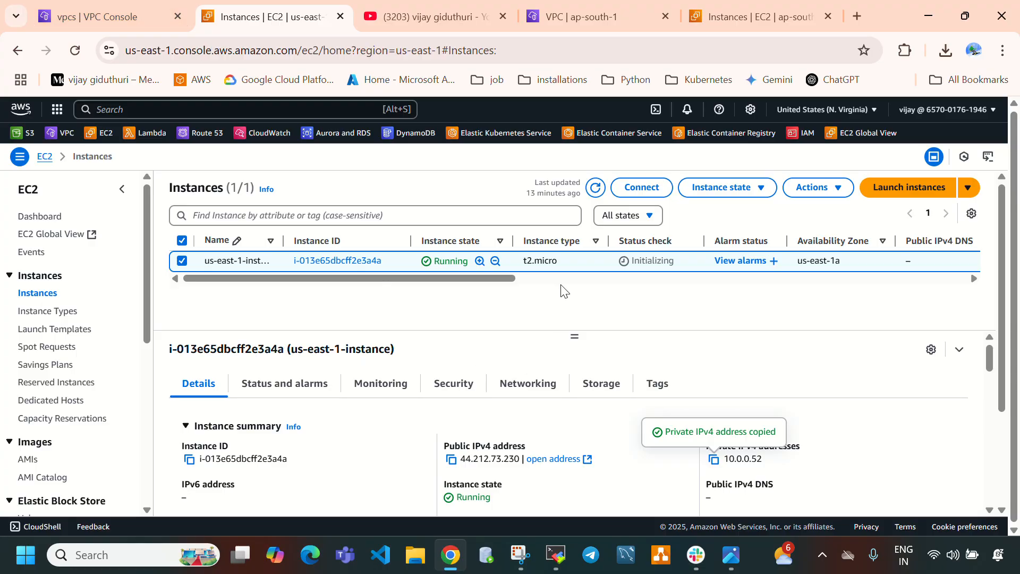
pyautogui.click(719, 17)
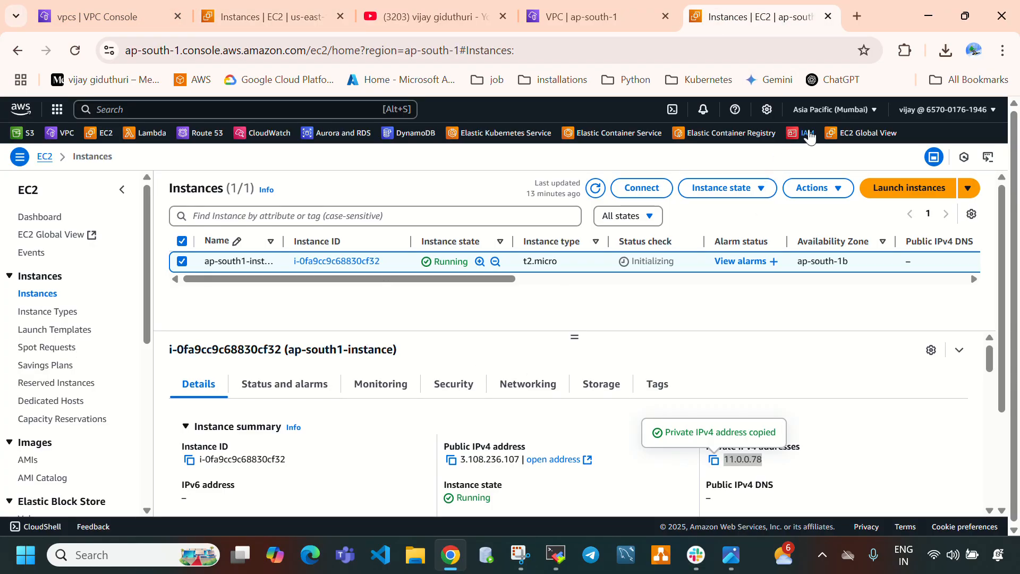
pyautogui.click(713, 460)
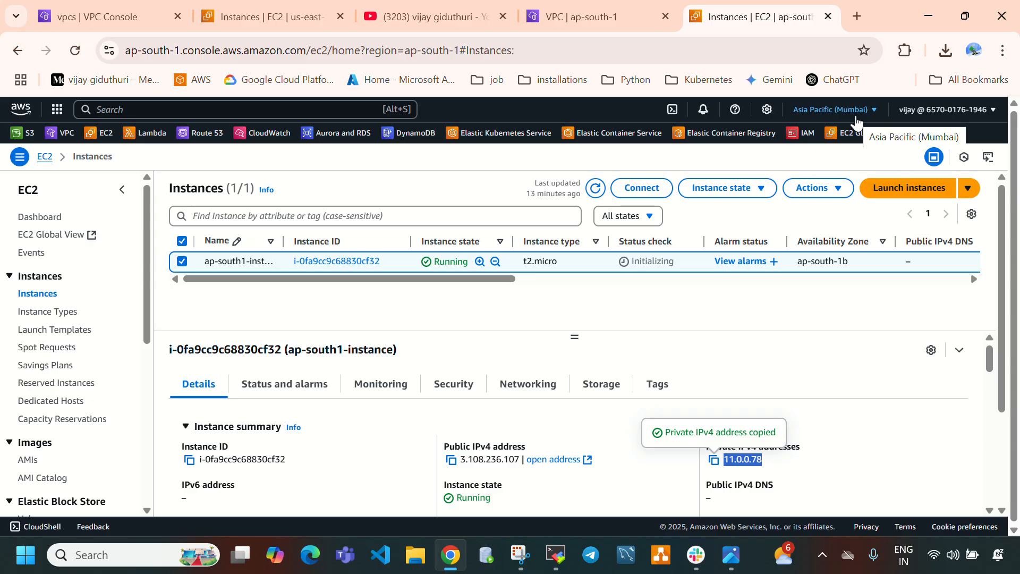
# Step: Switch to MobaXterm and ping the copied private address 11.0.0.78 from the us-east-1 instance's 44.212.73.230 session
pyautogui.click(550, 567)
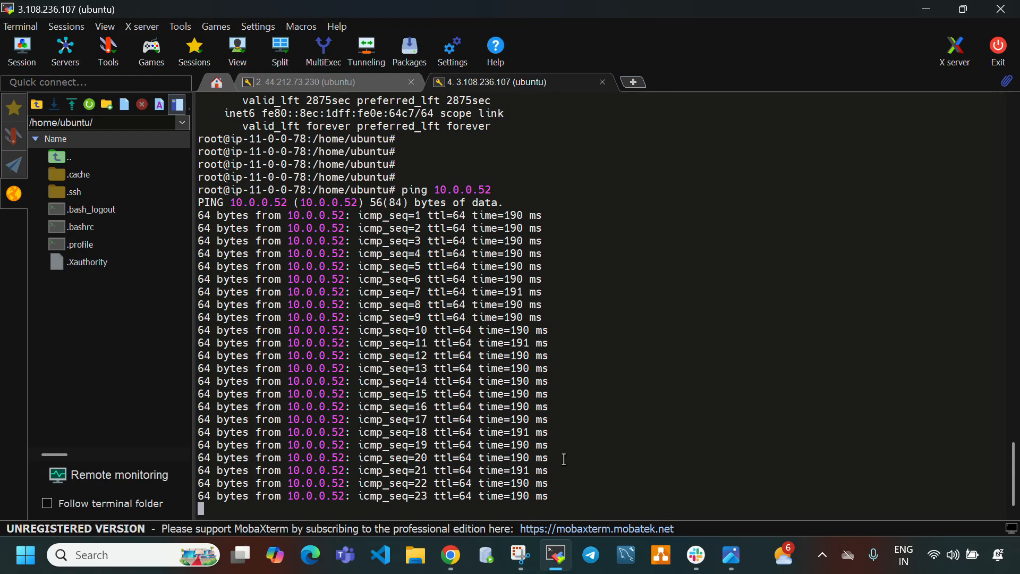
pyautogui.click(323, 83)
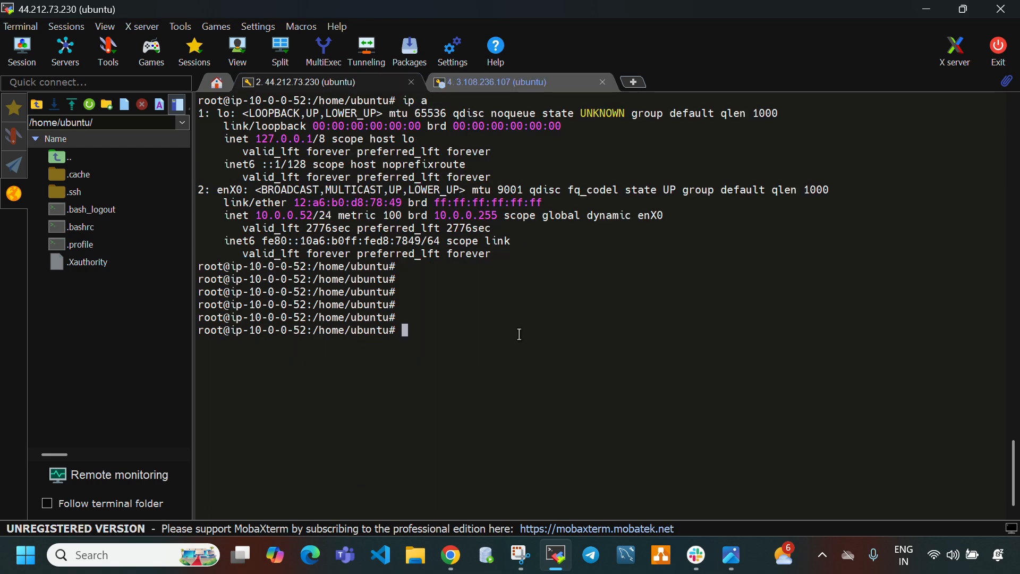
pyautogui.write('ping')
pyautogui.rightClick(519, 334)
pyautogui.click(595, 234)
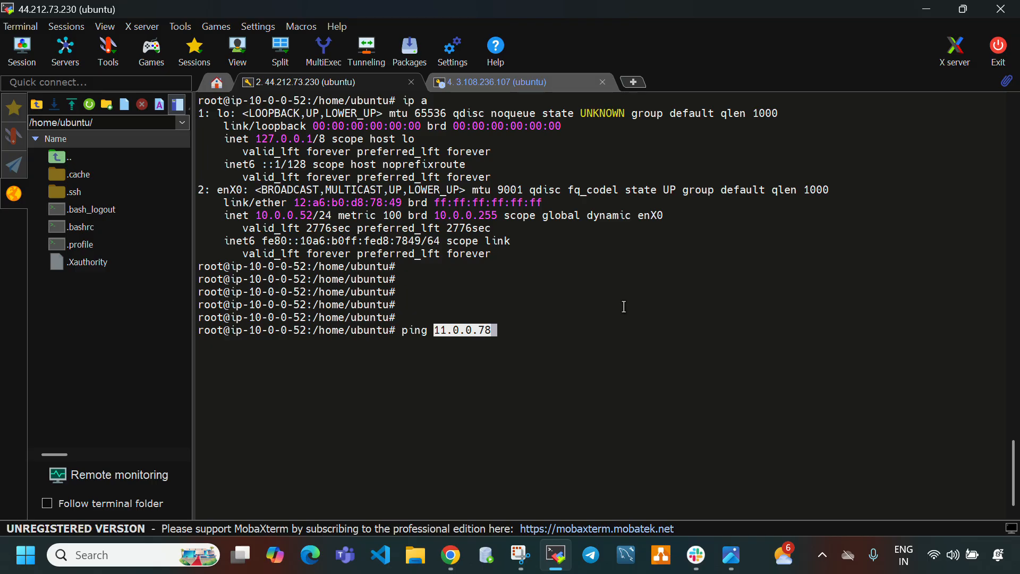
pyautogui.press('Return')
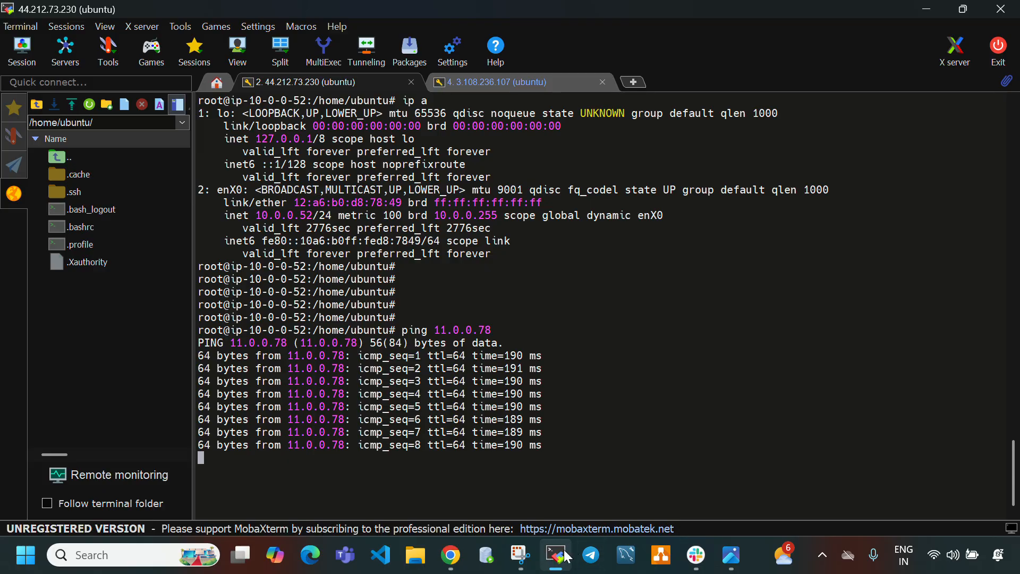
# Step: Leave the terminal, review the cross-region VPC peering diagram in Photos, and return to the EC2 console in Chrome
pyautogui.moveTo(562, 562)
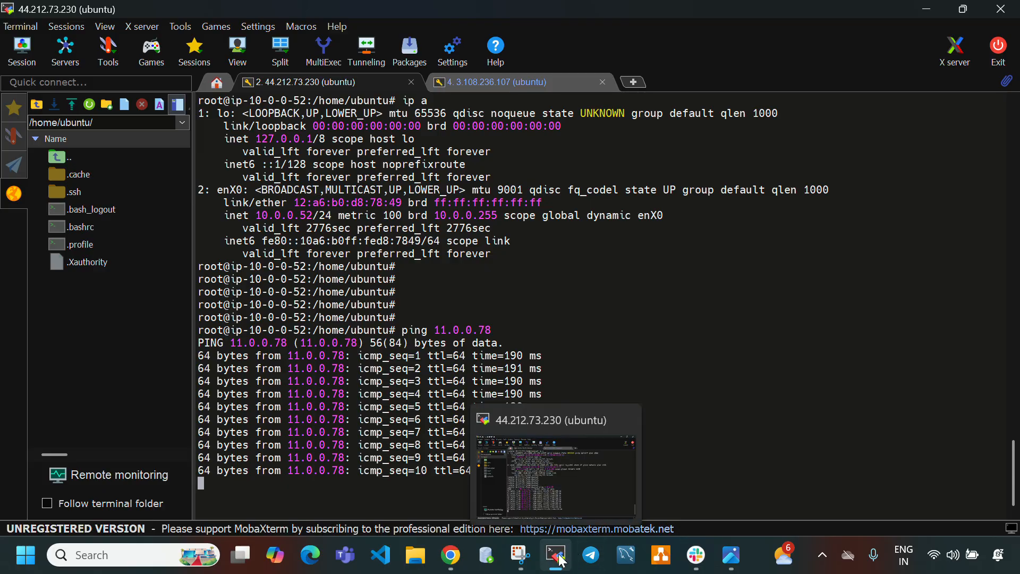
pyautogui.click(562, 560)
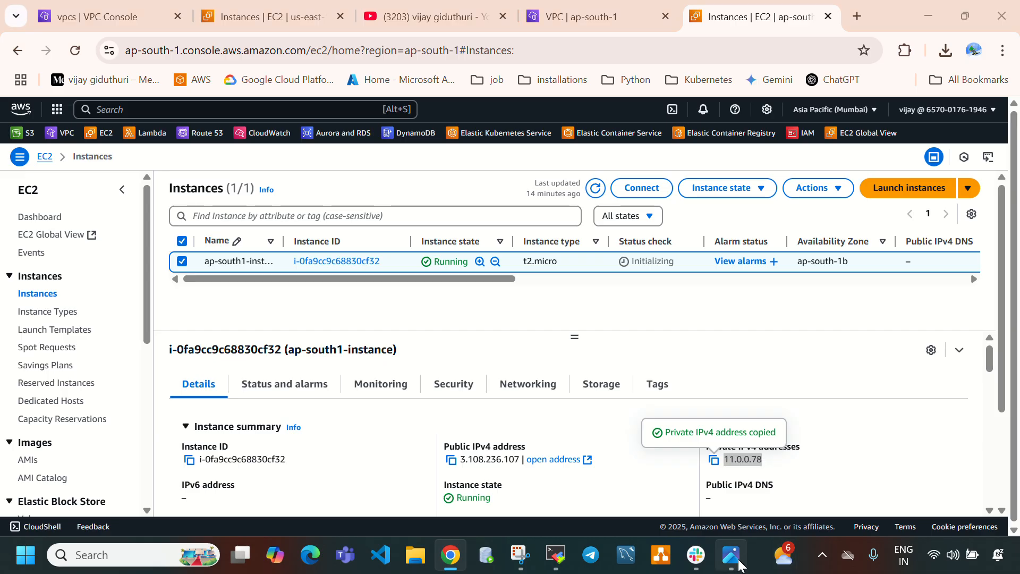
pyautogui.click(732, 554)
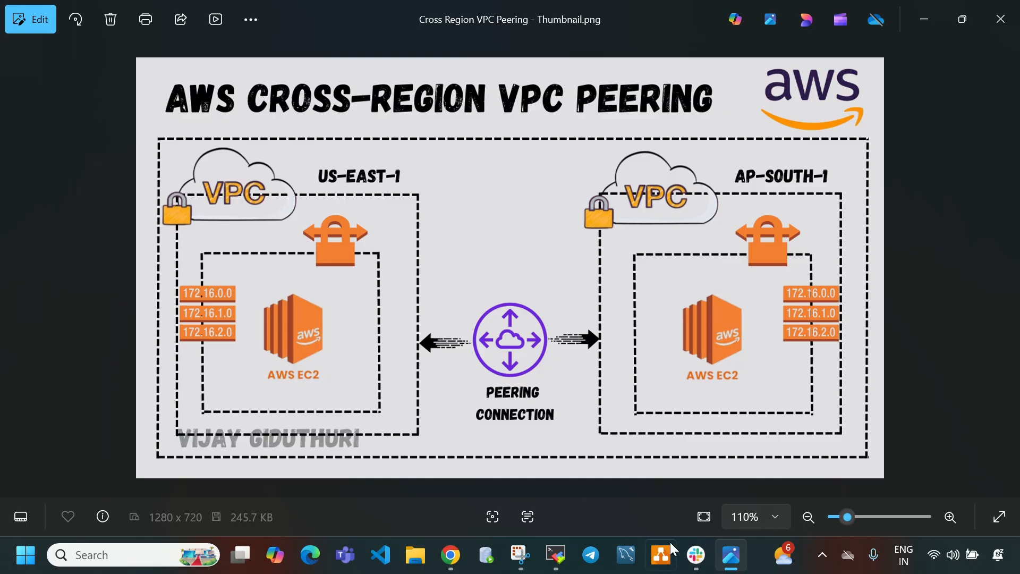
pyautogui.click(731, 555)
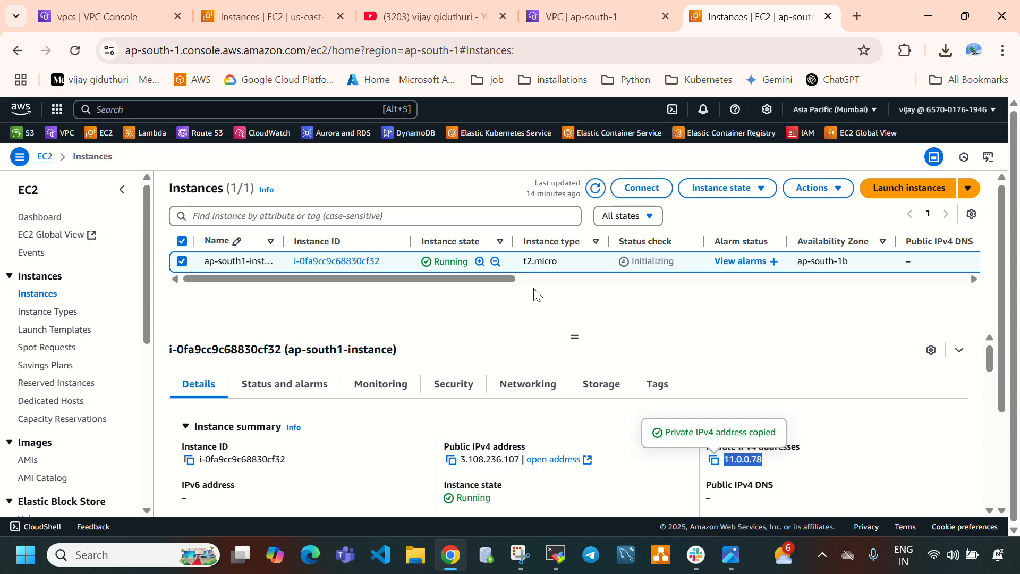
# Step: Switch to MobaXterm, close the 44.212.73.230 and 3.108.236.107 terminal sessions, and exit the program
pyautogui.click(549, 555)
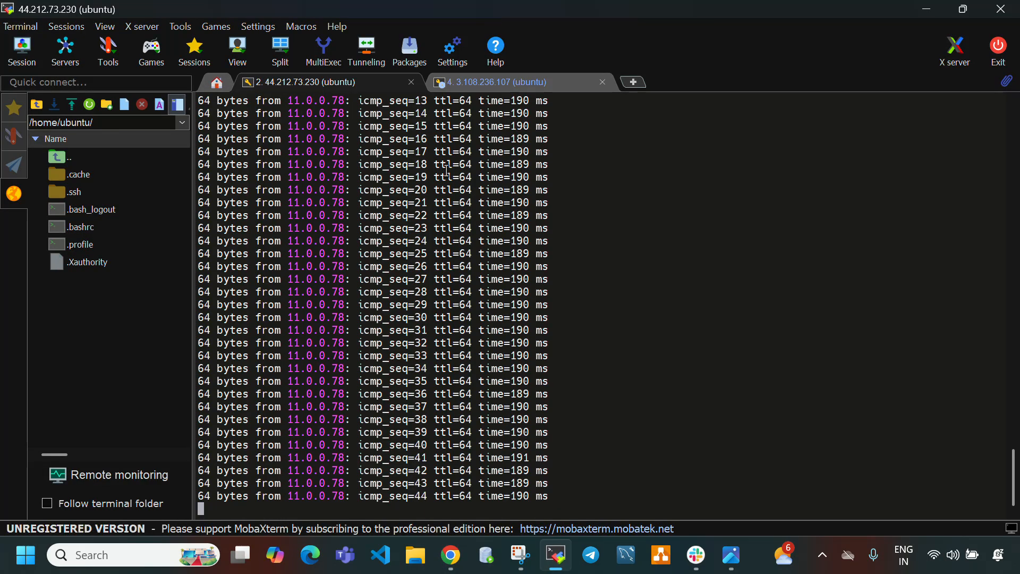
pyautogui.click(413, 82)
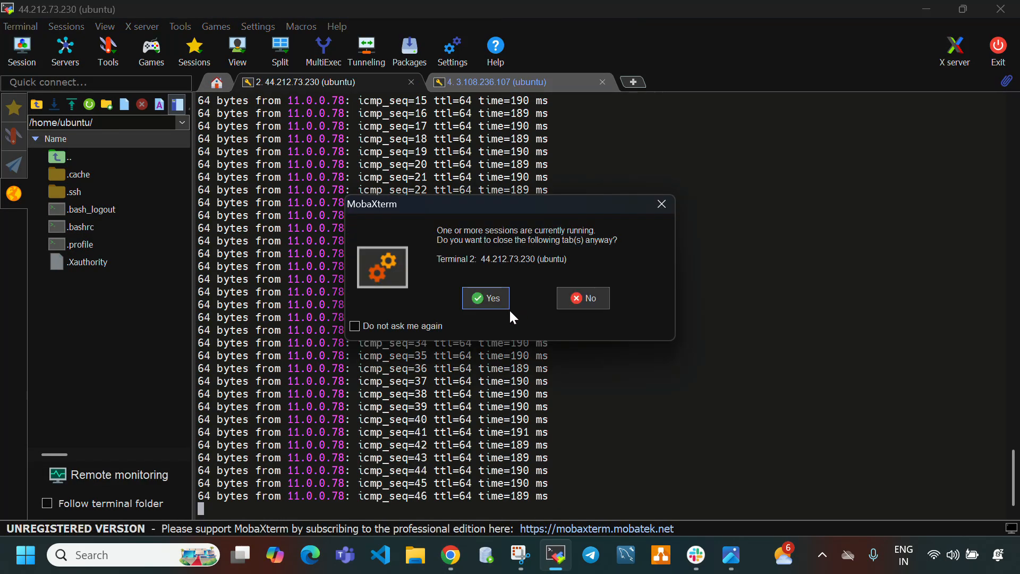
pyautogui.click(486, 297)
pyautogui.click(411, 82)
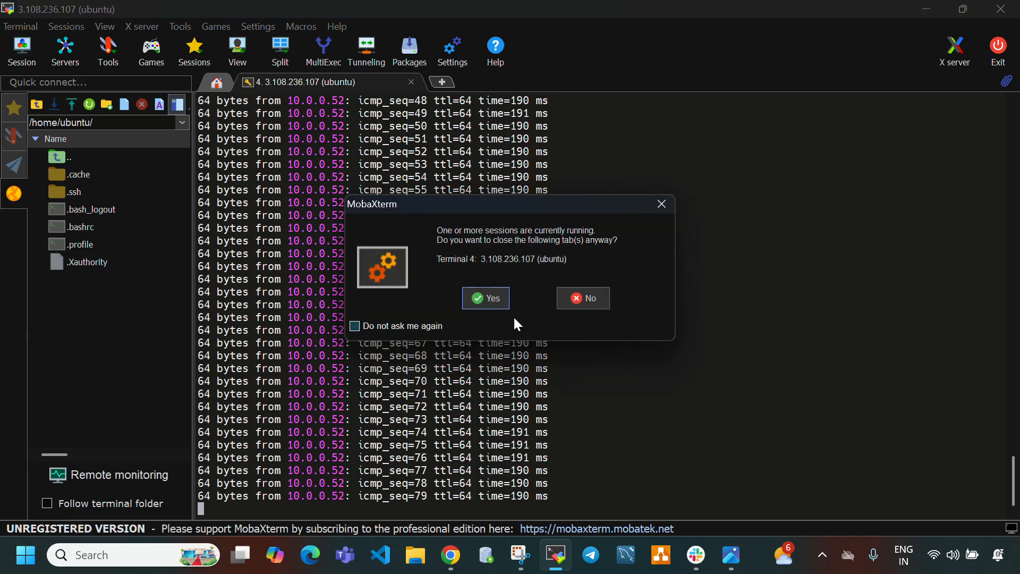
pyautogui.click(486, 297)
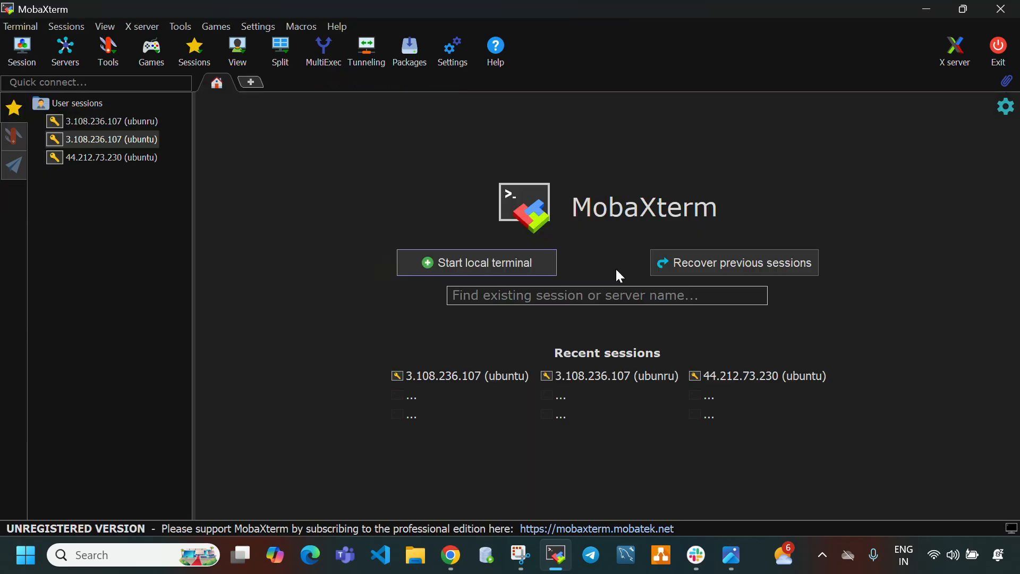
pyautogui.click(1002, 9)
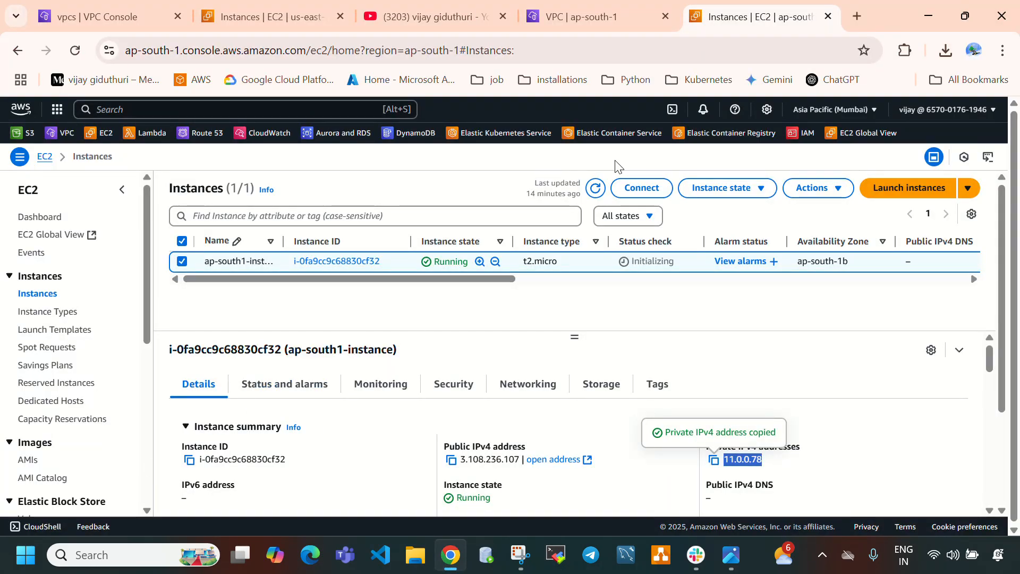
# Step: Terminate the ap-south1-instance in the Mumbai EC2 console and refresh the instance list
pyautogui.click(749, 190)
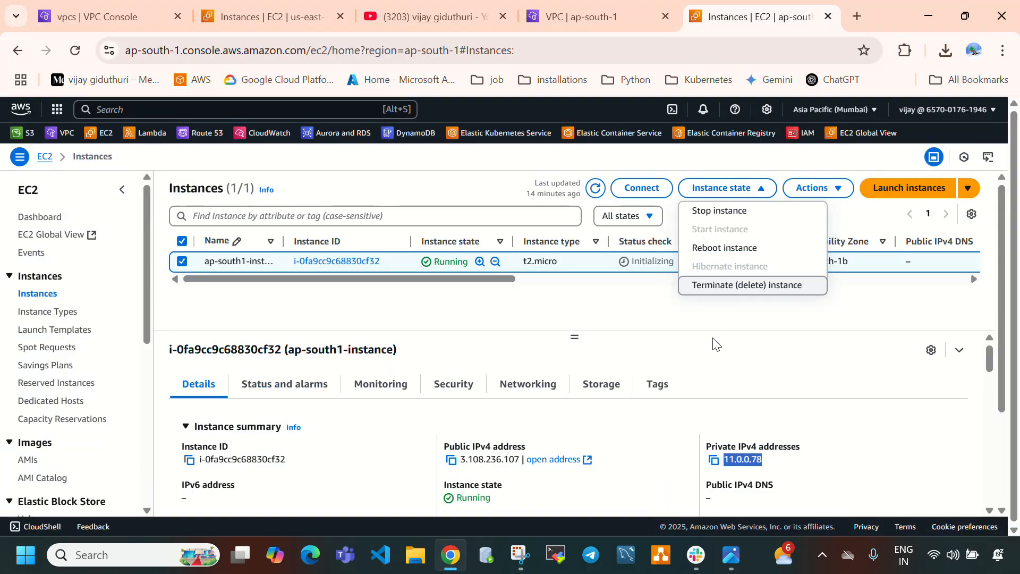
pyautogui.click(727, 289)
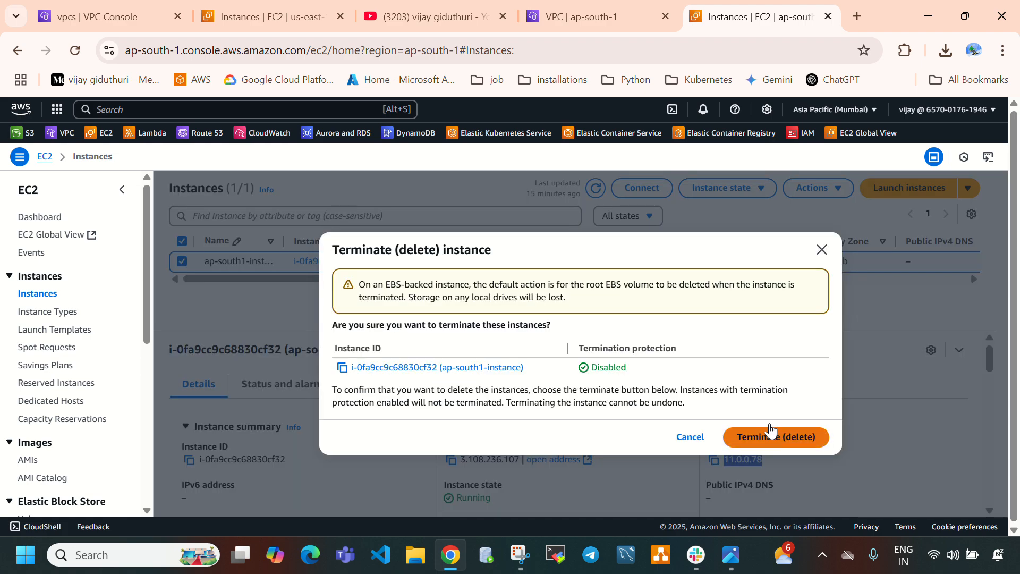
pyautogui.click(770, 430)
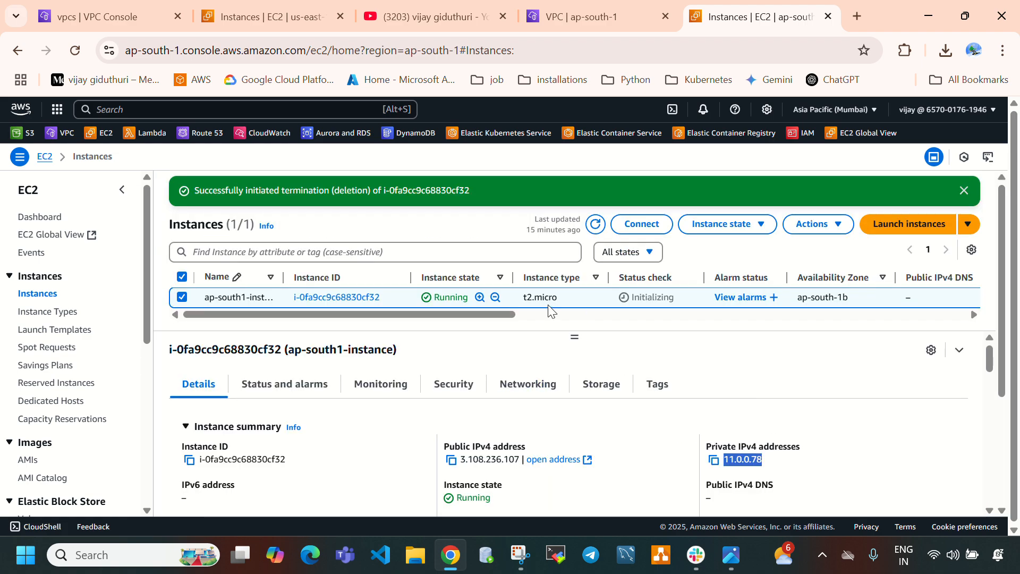
pyautogui.click(597, 225)
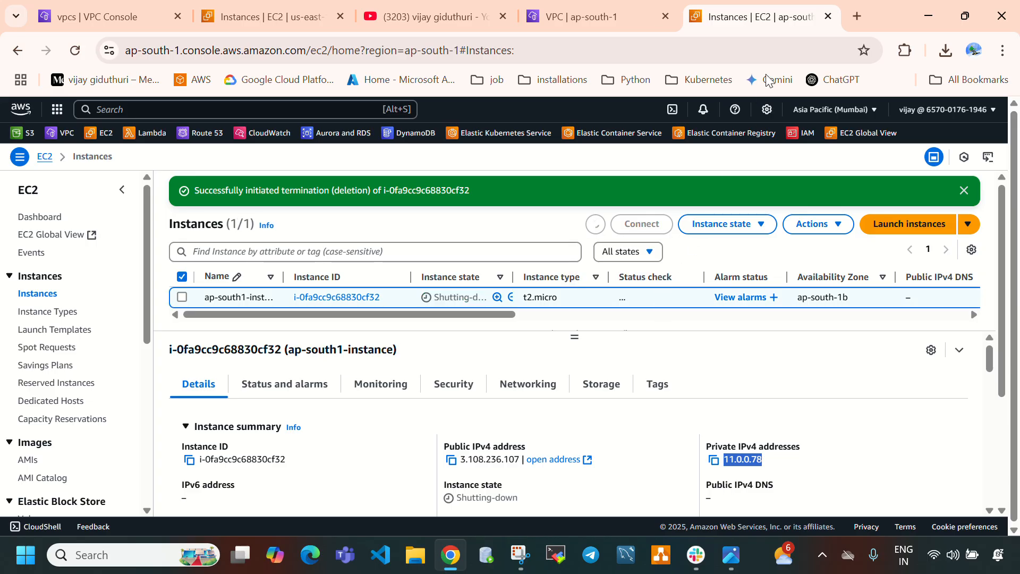
pyautogui.click(824, 110)
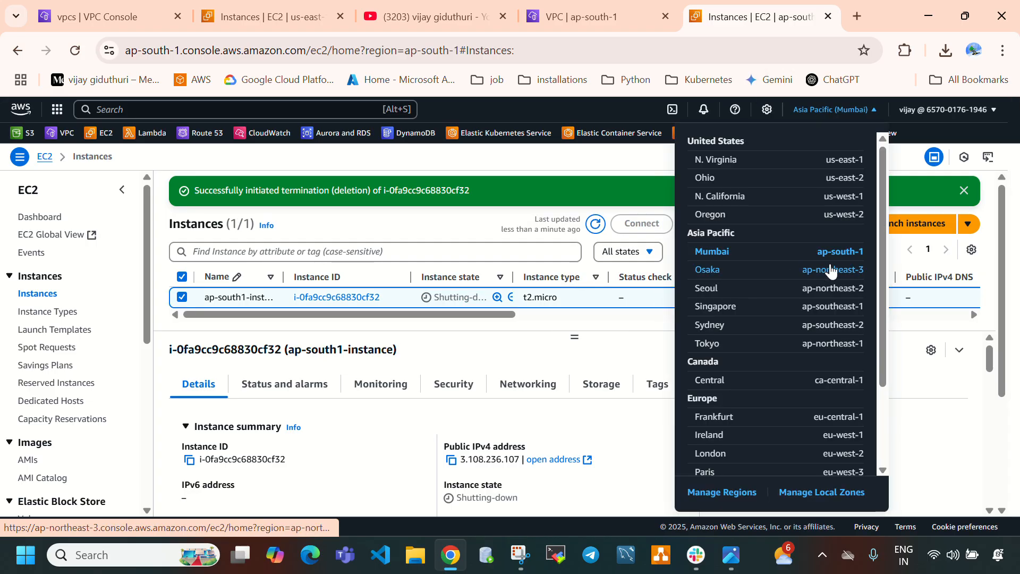
pyautogui.click(540, 197)
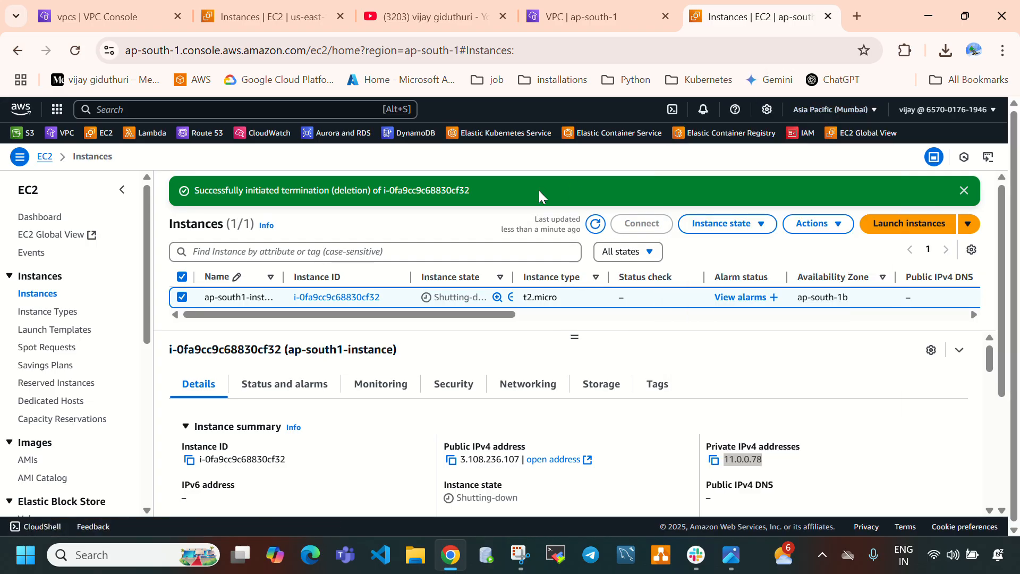
pyautogui.click(596, 223)
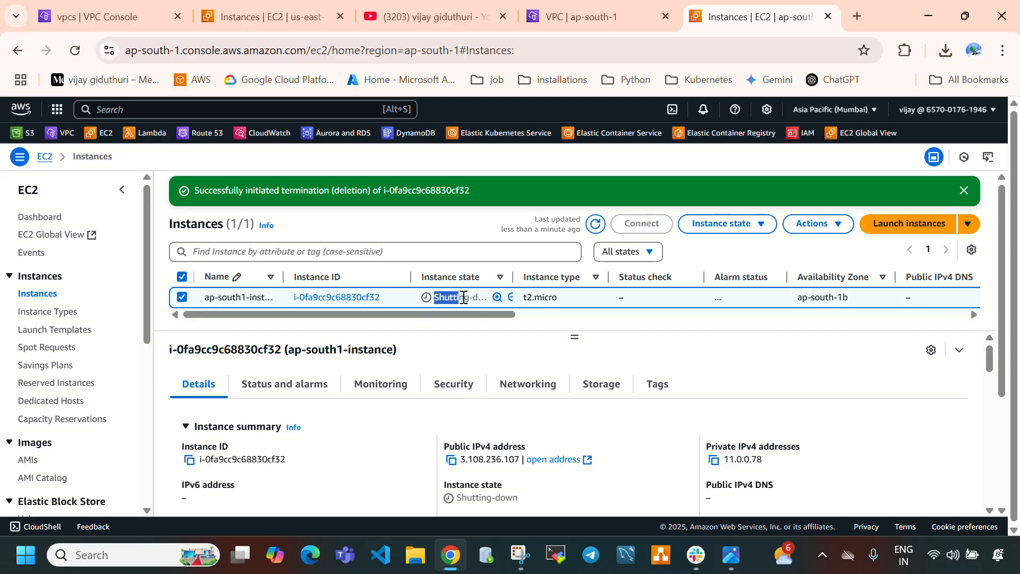
# Step: Terminate the us-east-1-instance in the N. Virginia EC2 console
pyautogui.click(271, 16)
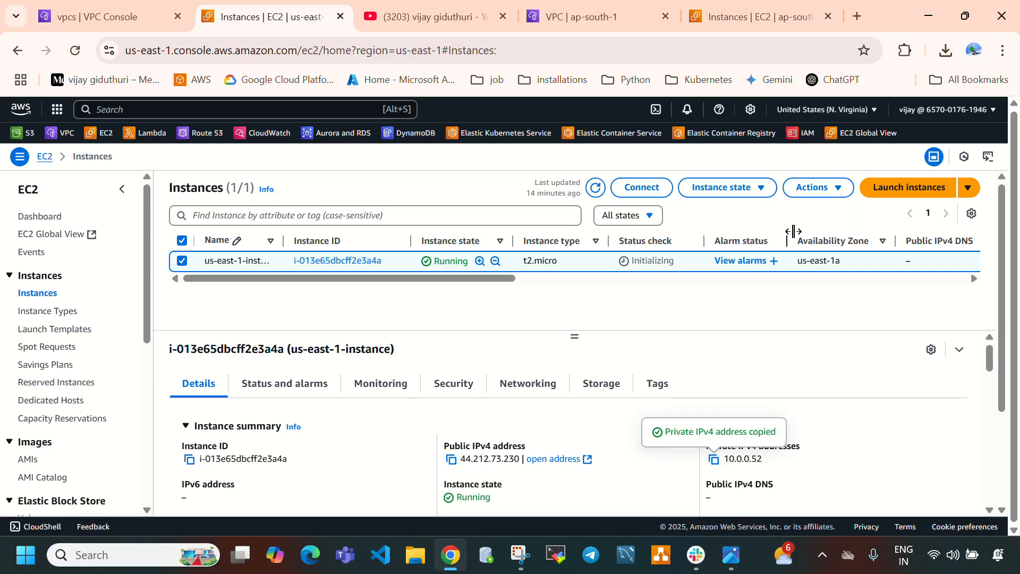
pyautogui.click(738, 186)
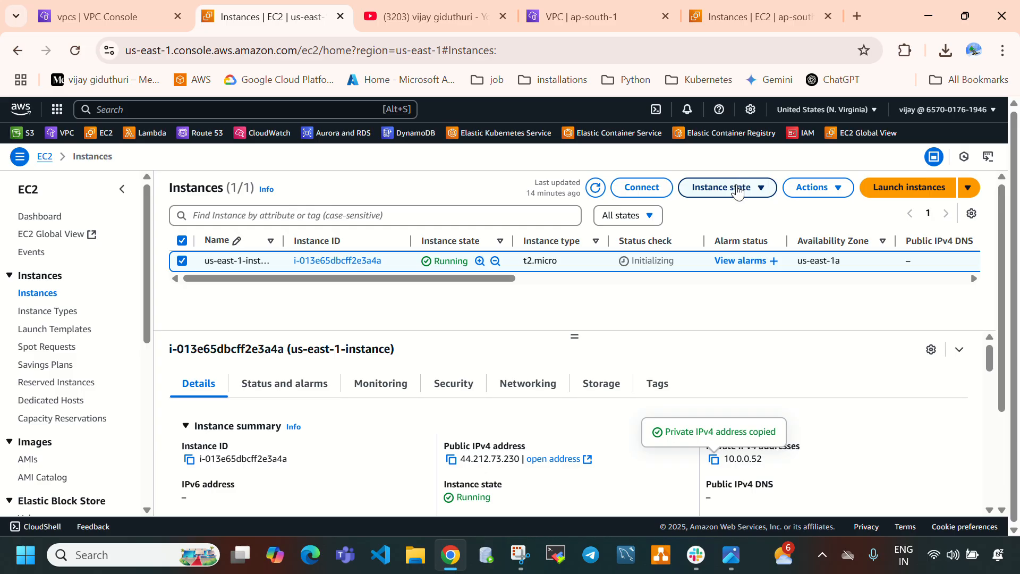
pyautogui.click(765, 290)
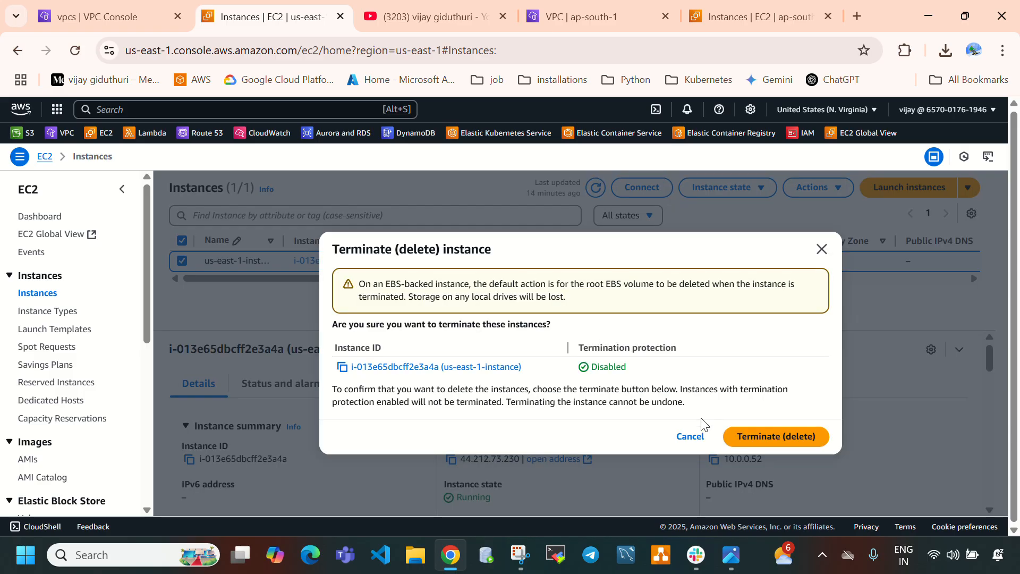
pyautogui.click(734, 440)
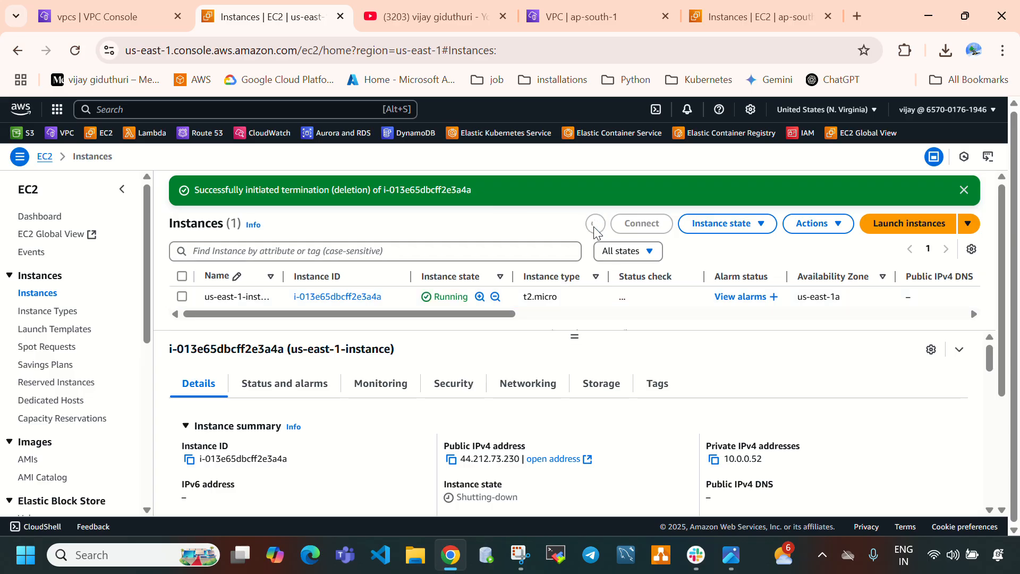
# Step: Open the list of peering connections in the us-east-1 VPC console
pyautogui.click(104, 7)
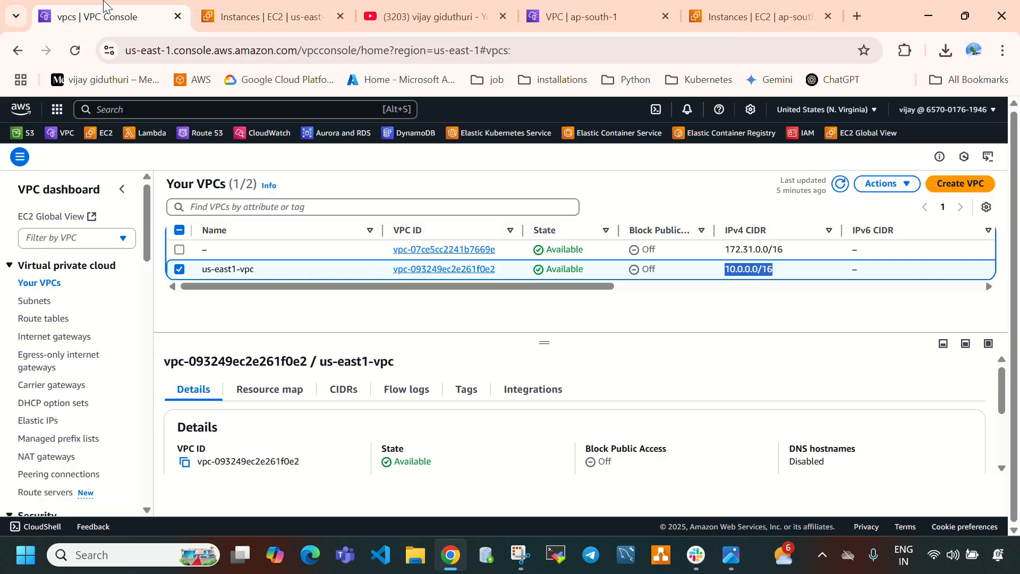
pyautogui.scroll(-1, 43, 416)
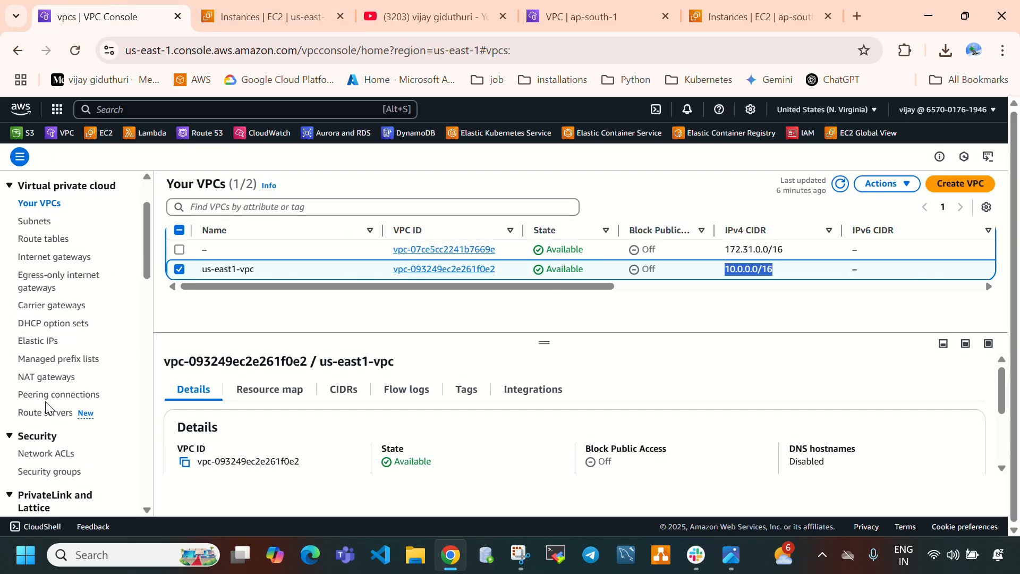
pyautogui.click(47, 395)
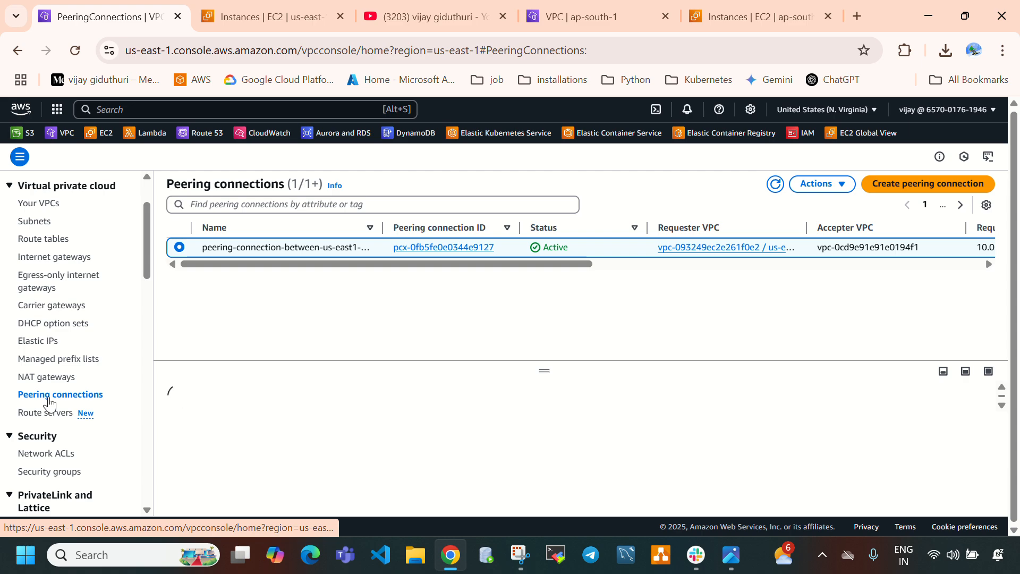
pyautogui.click(824, 108)
pyautogui.click(587, 186)
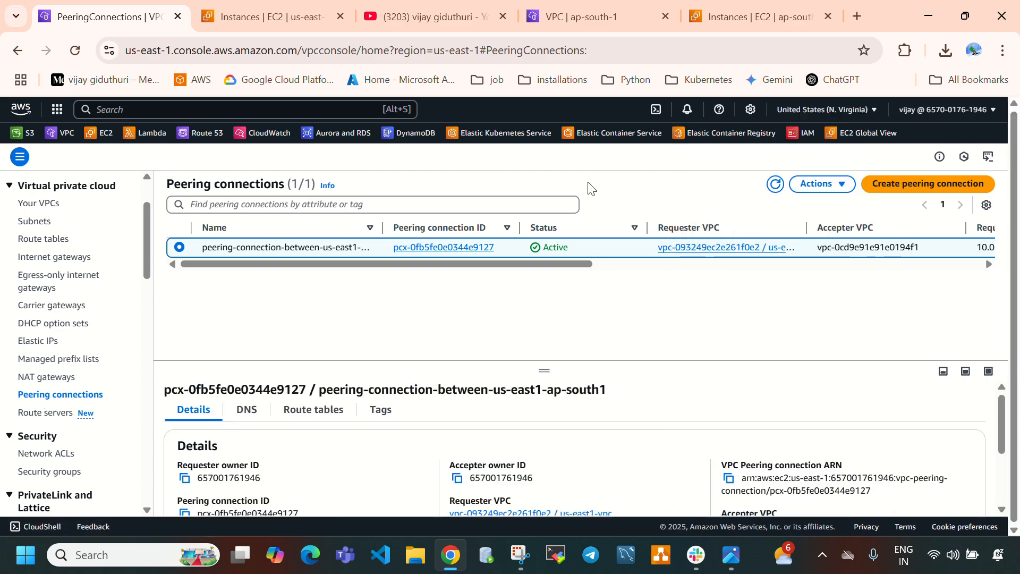
# Step: Delete the peering-connection-between-us-east1-ap-south1 together with its related route table entries, confirming with "delete", and refresh the list
pyautogui.click(816, 184)
pyautogui.click(821, 296)
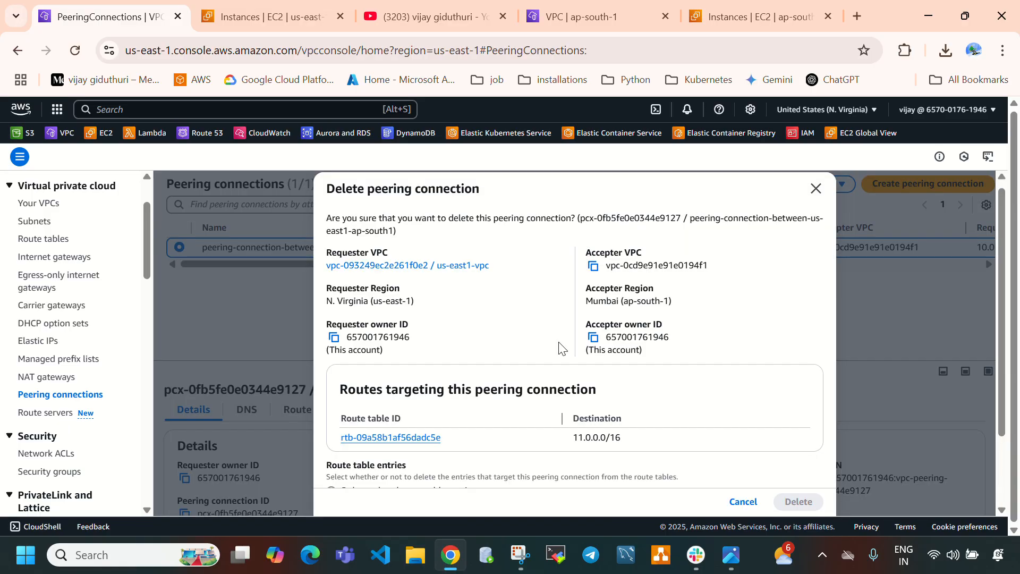
pyautogui.scroll(-2, 401, 446)
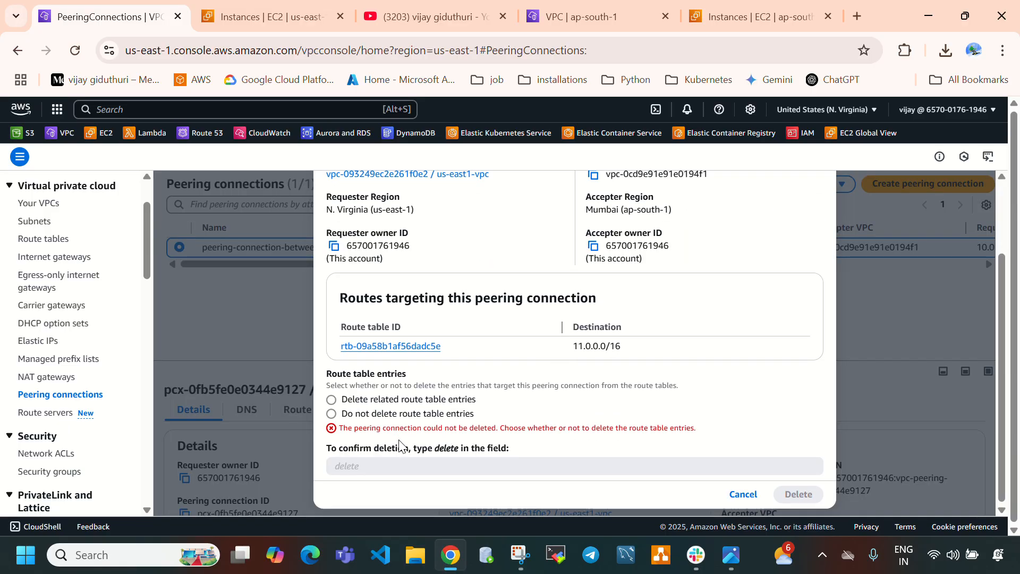
pyautogui.click(331, 400)
pyautogui.click(449, 463)
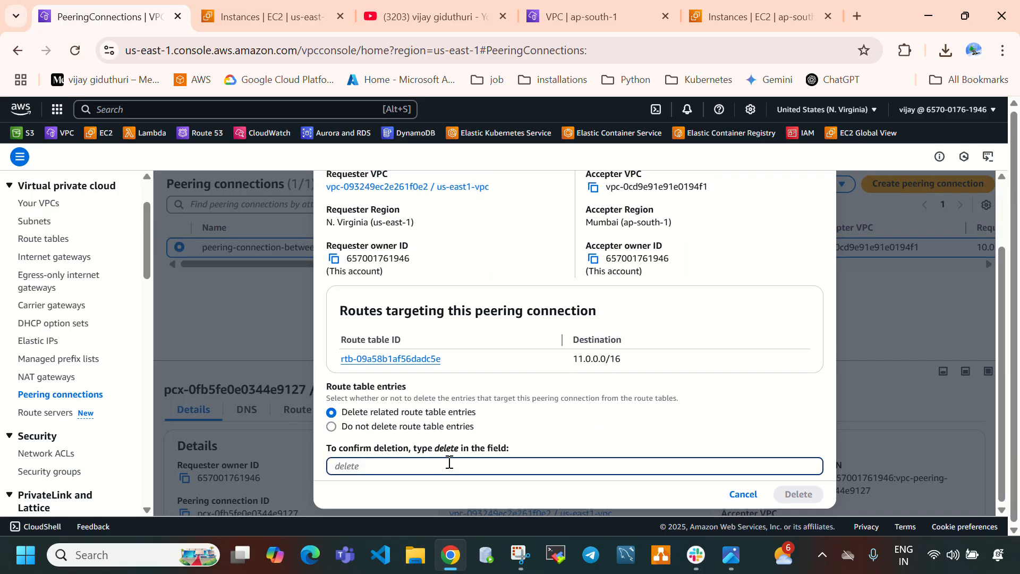
pyautogui.write('delete')
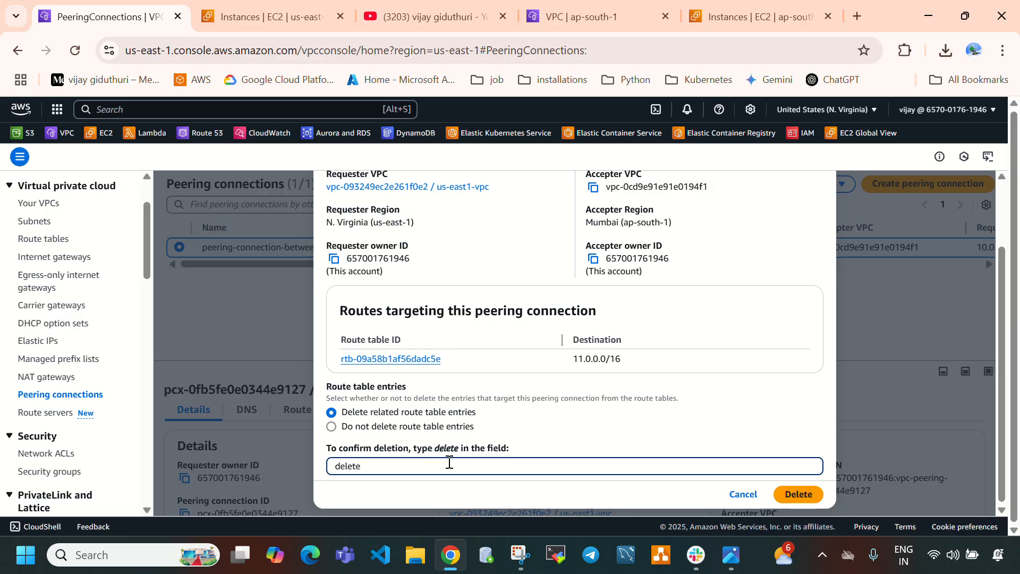
pyautogui.click(792, 494)
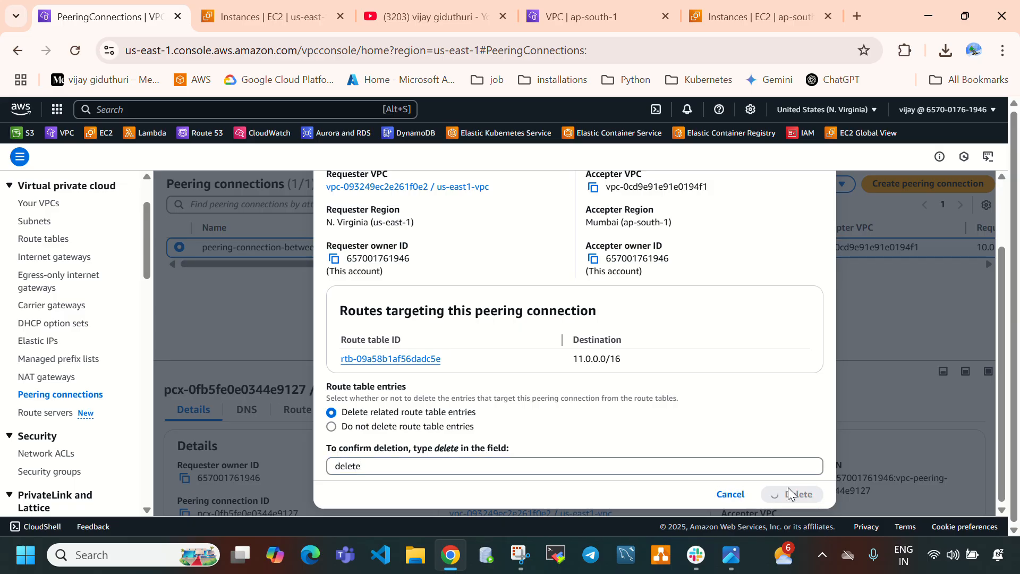
pyautogui.click(775, 249)
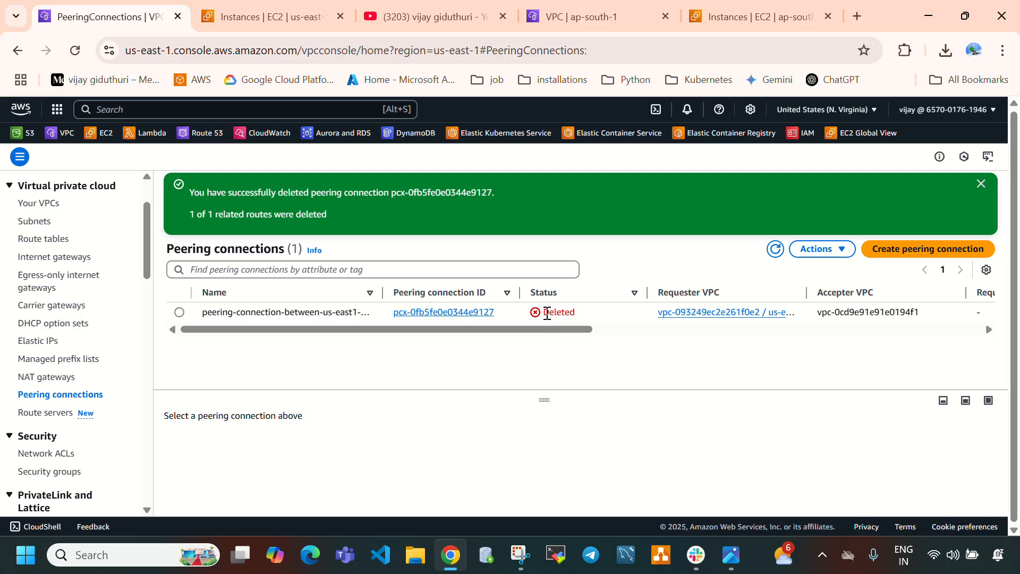
pyautogui.doubleClick(548, 313)
# Step: Check the peering connection's status in the Mumbai (ap-south-1) VPC console
pyautogui.click(628, 15)
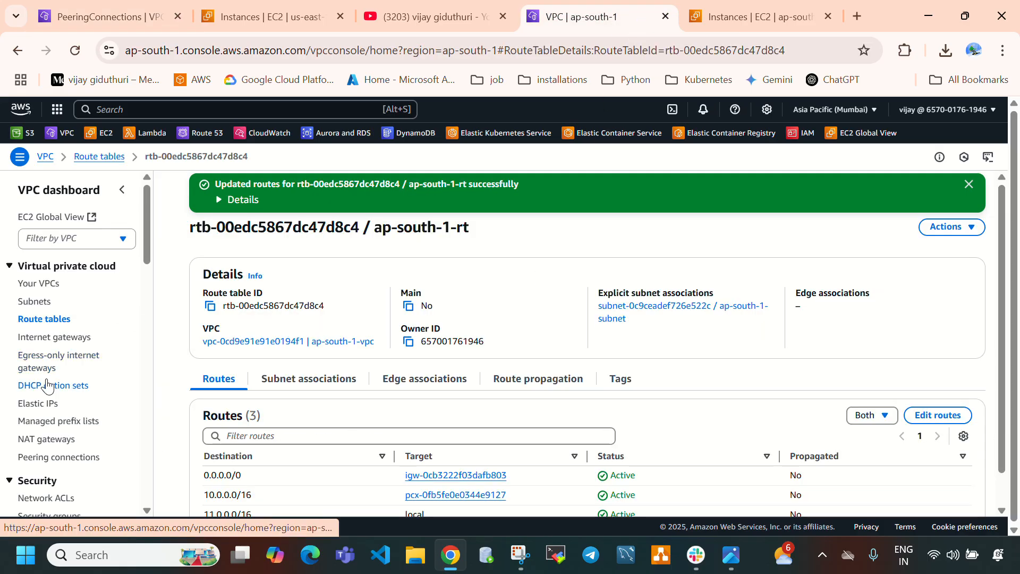
pyautogui.click(40, 319)
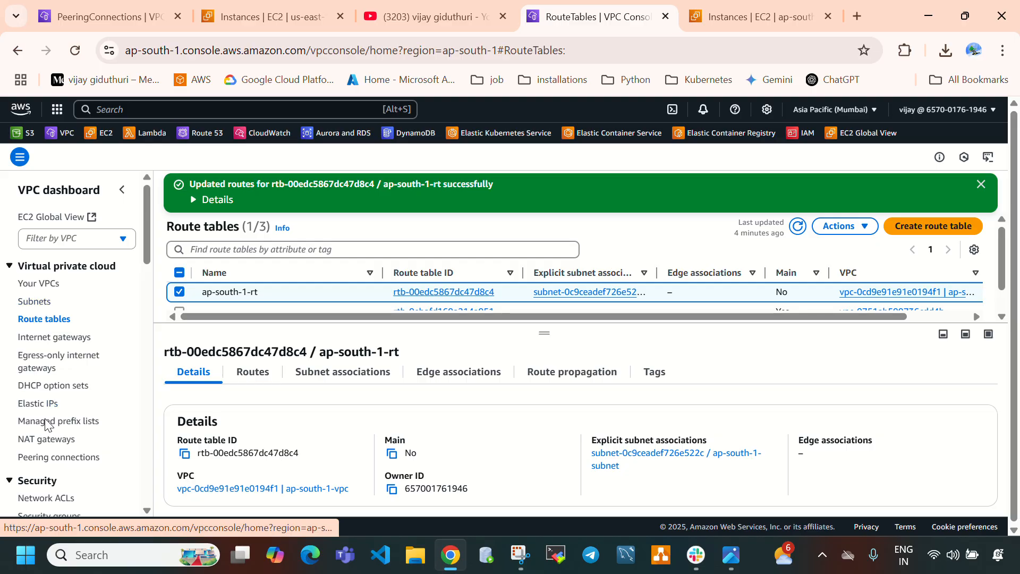
pyautogui.click(45, 460)
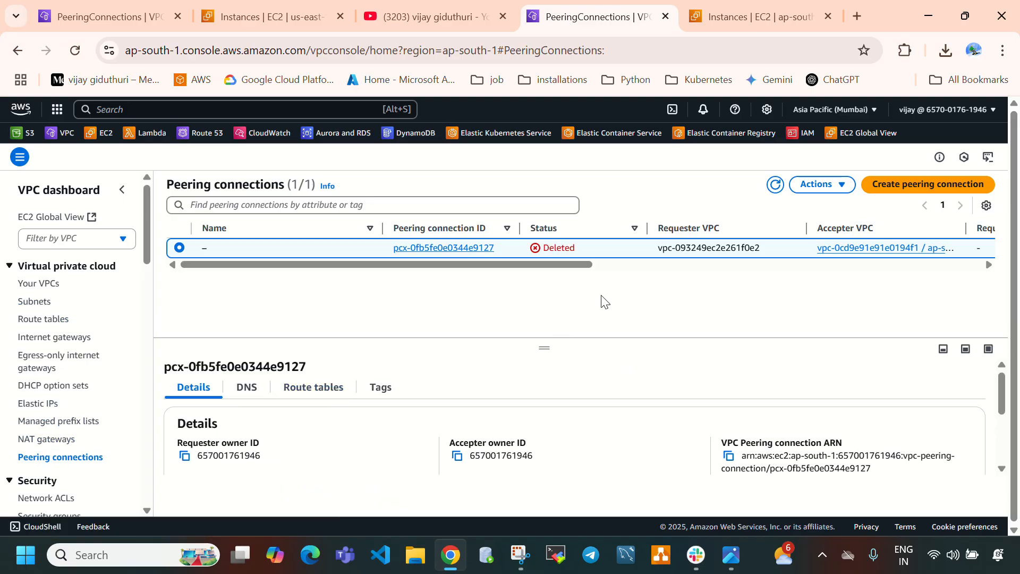
pyautogui.moveTo(545, 243); pyautogui.dragTo(573, 252)
# Step: Check the termination state of the EC2 instances in both regions, refreshing the us-east-1 list, and review the Mumbai peering status
pyautogui.click(751, 17)
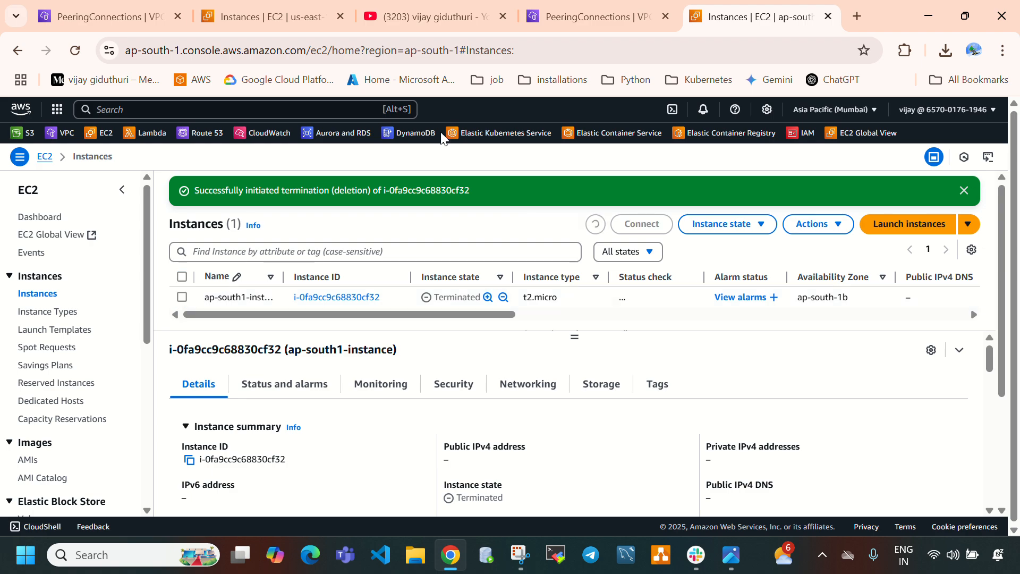
pyautogui.click(271, 17)
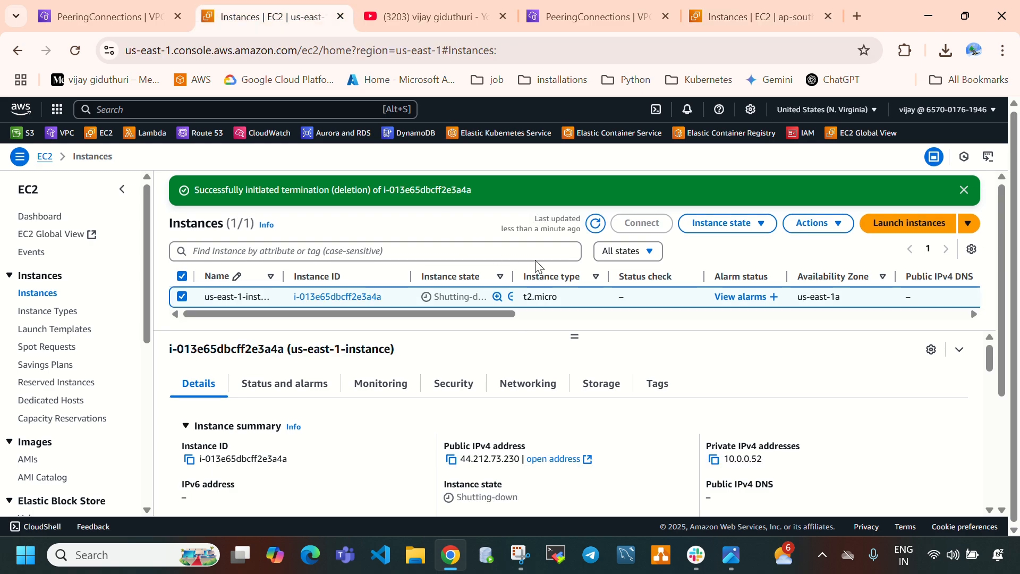
pyautogui.click(594, 231)
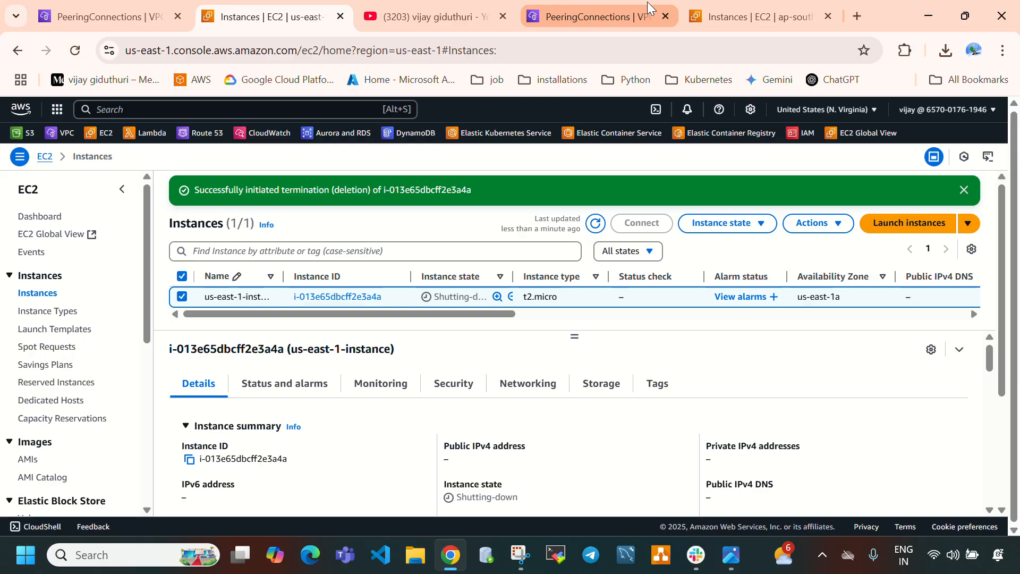
pyautogui.click(648, 24)
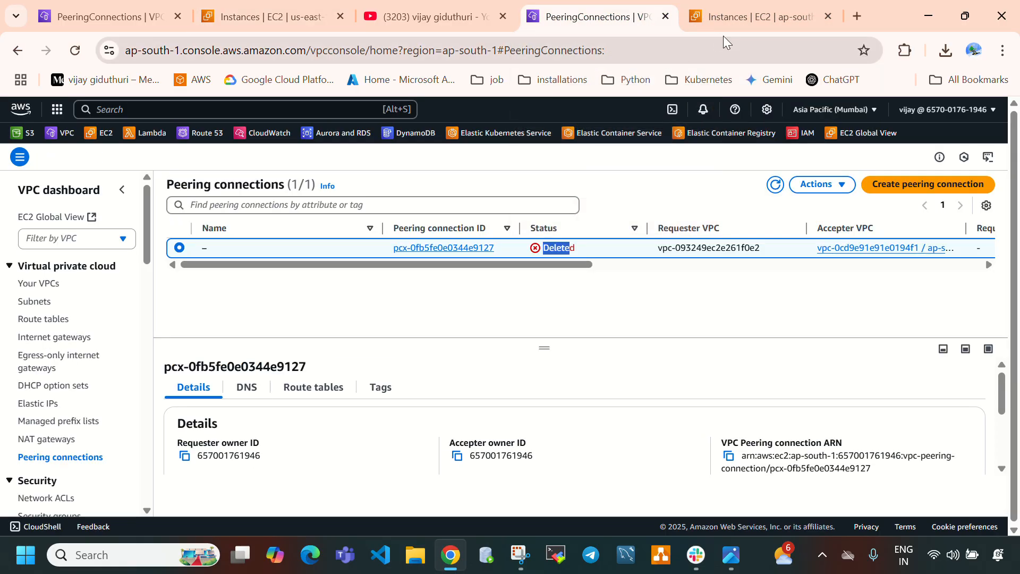
pyautogui.click(723, 19)
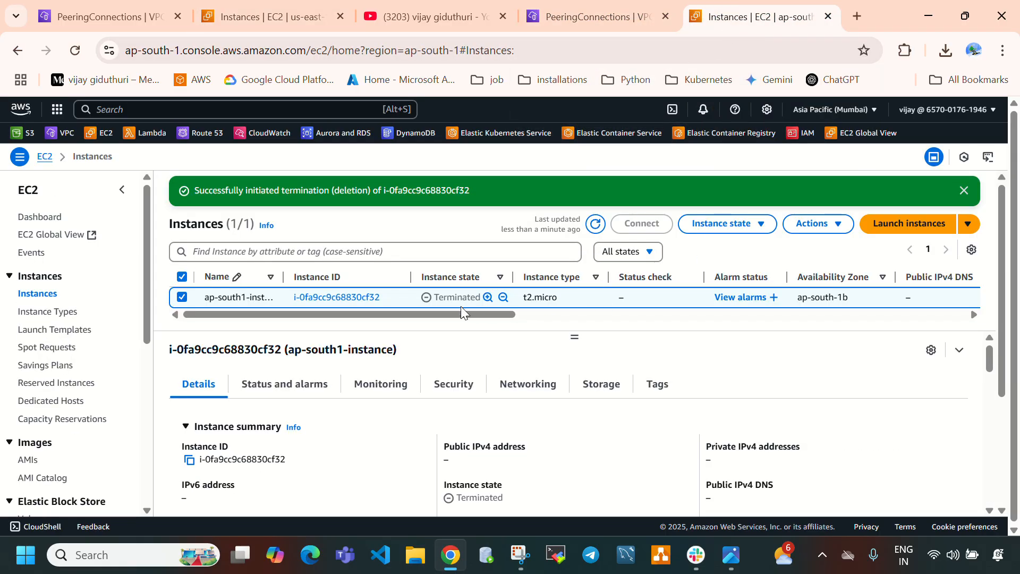
pyautogui.moveTo(433, 297); pyautogui.dragTo(481, 299)
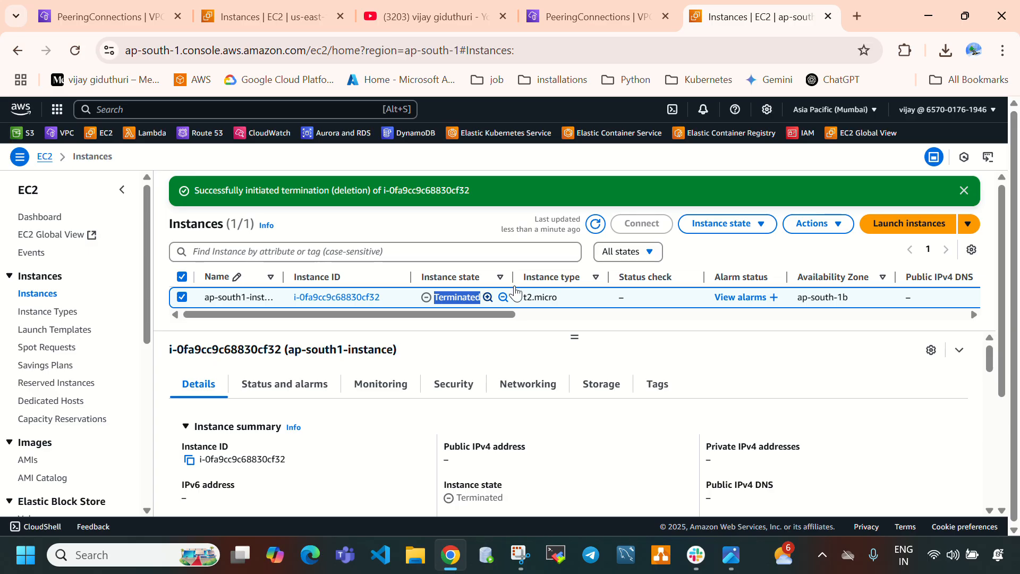
# Step: Delete the ap-south-1-vpc and its associated resources in the Mumbai VPC console, confirming with "delete"
pyautogui.click(629, 22)
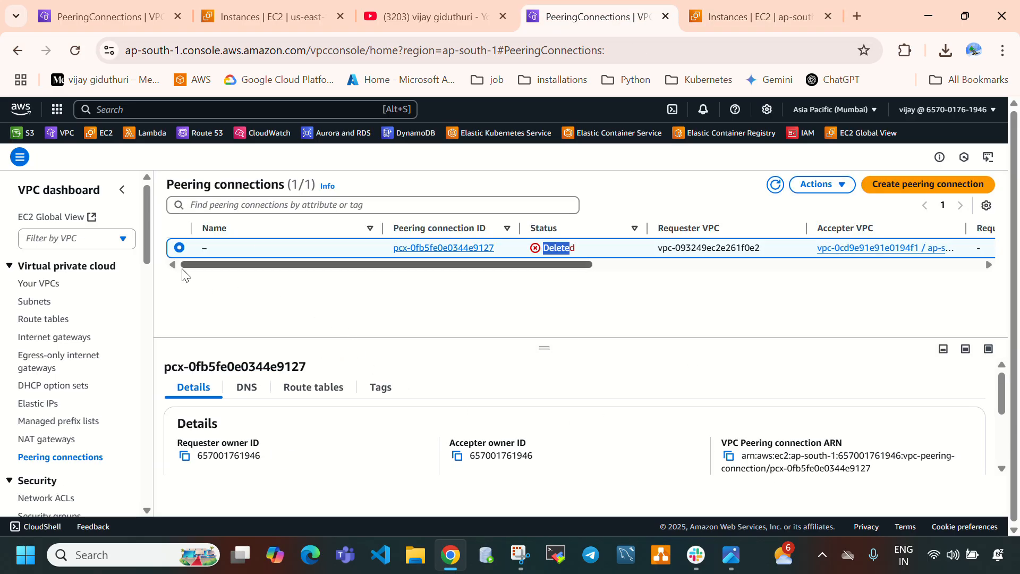
pyautogui.click(32, 291)
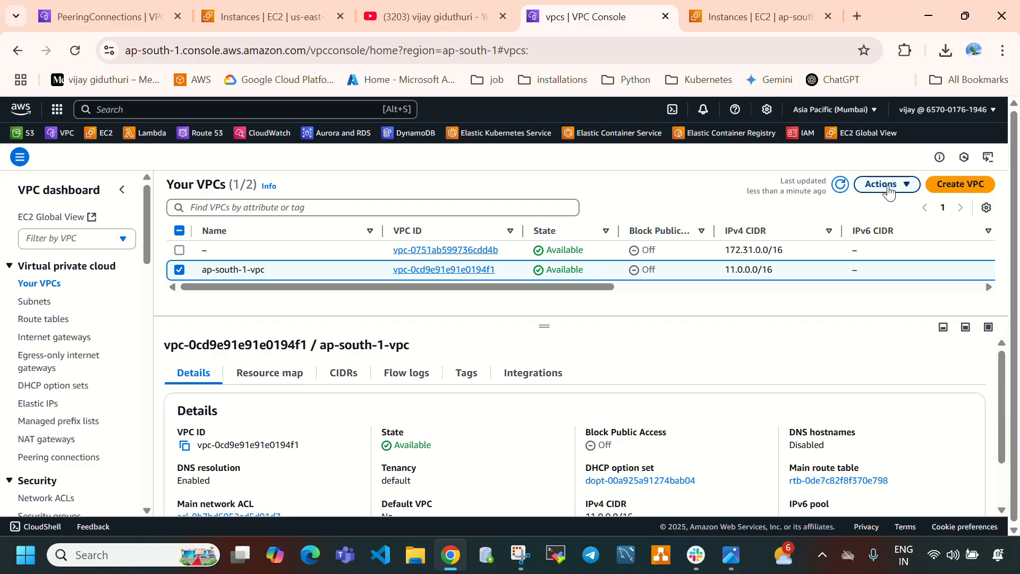
pyautogui.click(886, 185)
pyautogui.click(846, 318)
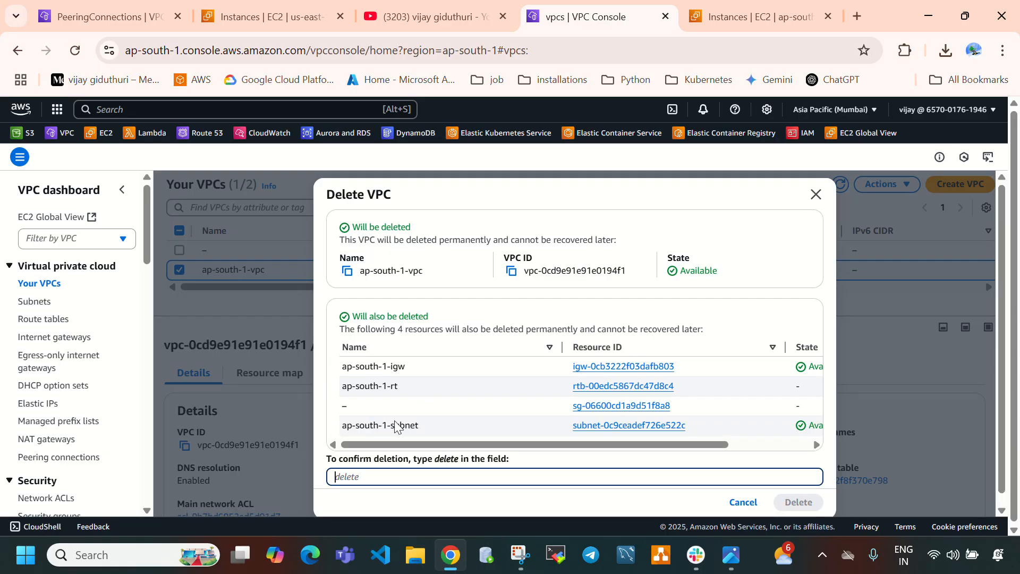
pyautogui.write('delete')
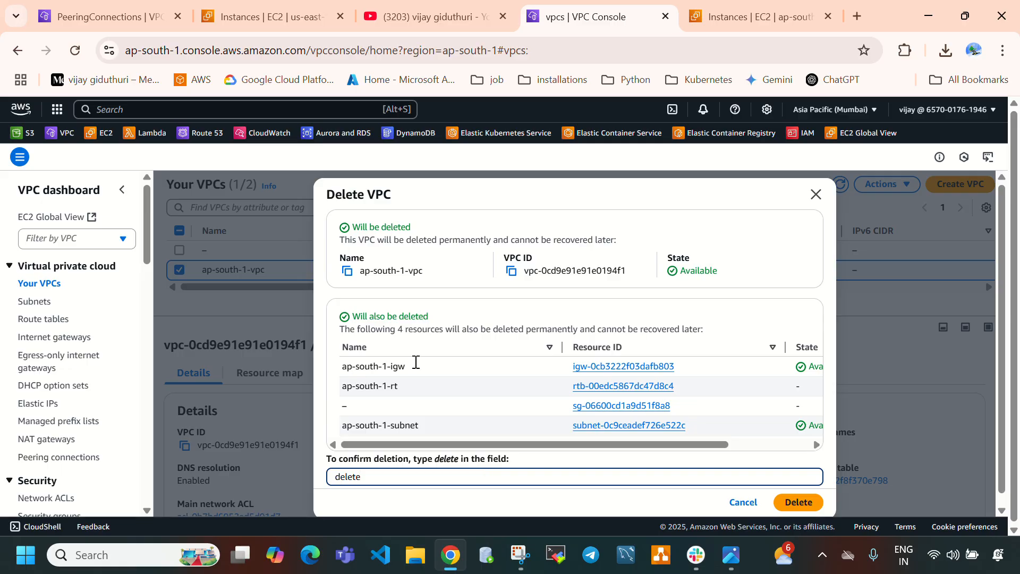
pyautogui.click(792, 501)
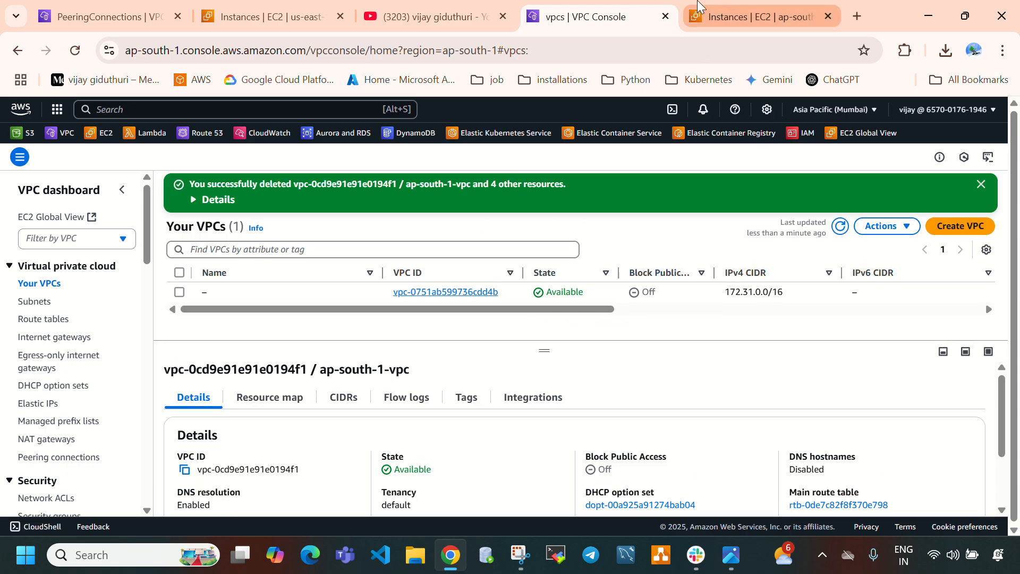
# Step: Close the Mumbai VPC and EC2 browser pages and refresh the EC2 instance list in us-east-1
pyautogui.click(846, 110)
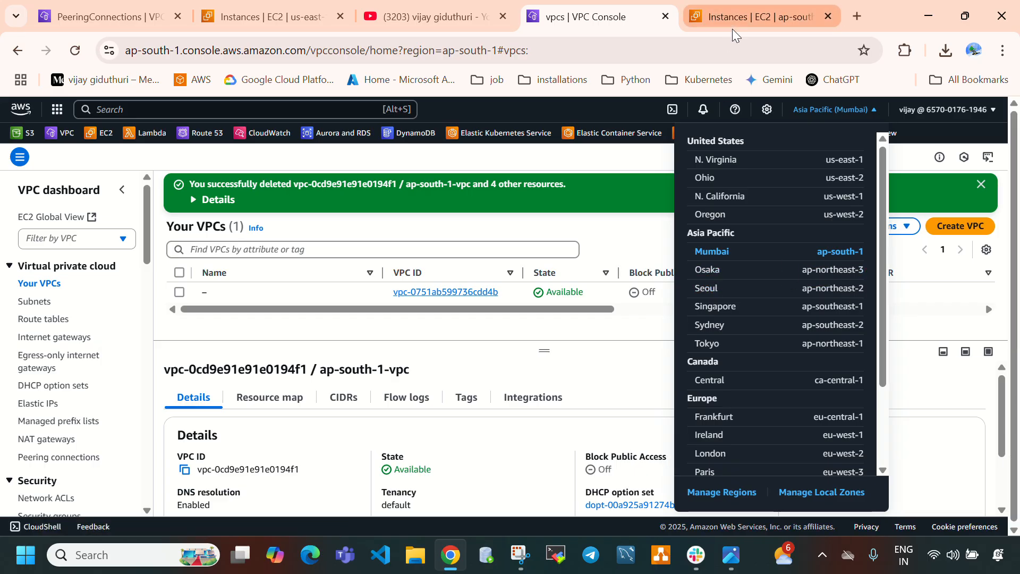
pyautogui.click(665, 16)
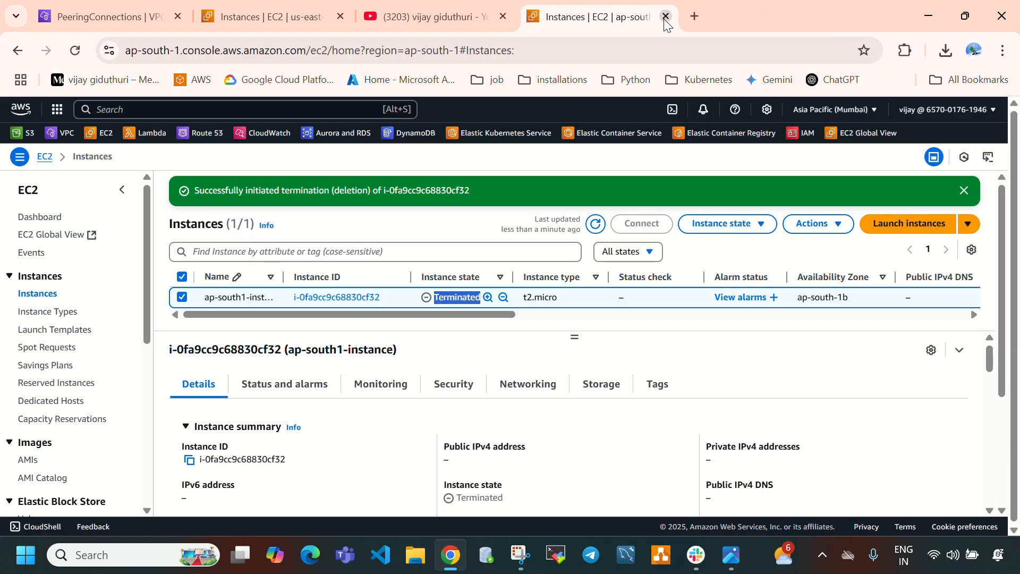
pyautogui.click(665, 16)
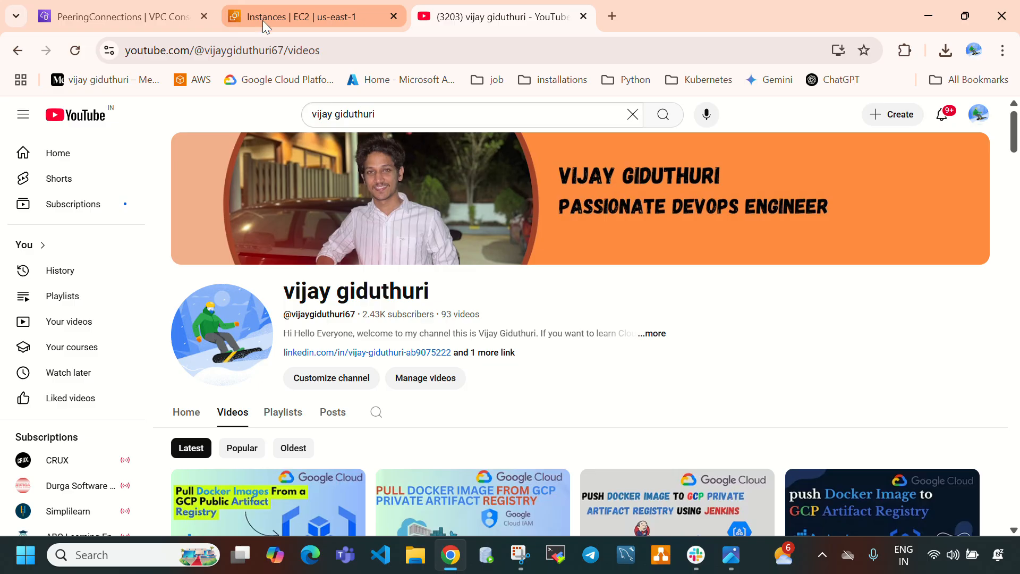
pyautogui.click(234, 12)
pyautogui.click(595, 222)
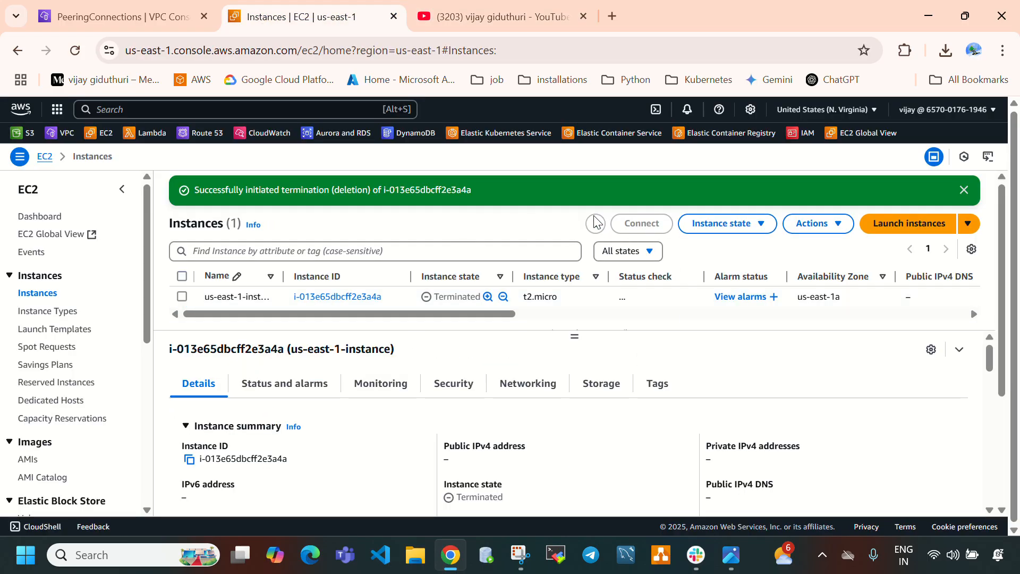
# Step: Delete the us-east1-vpc and its associated resources in the us-east-1 VPC console, confirming with "delete", and refresh the VPC list
pyautogui.click(159, 7)
pyautogui.scroll(1, 112, 364)
pyautogui.click(39, 282)
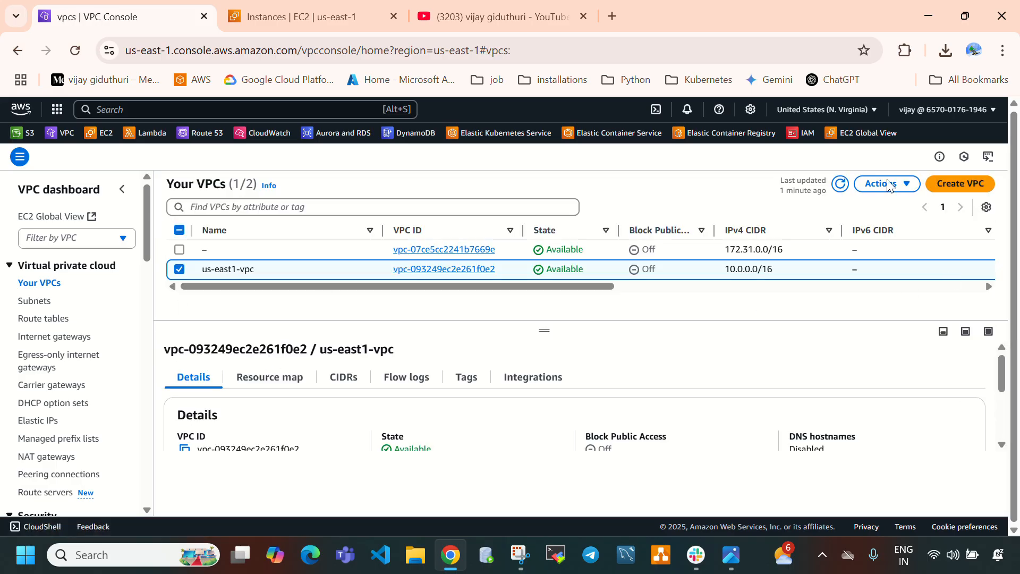
pyautogui.click(889, 186)
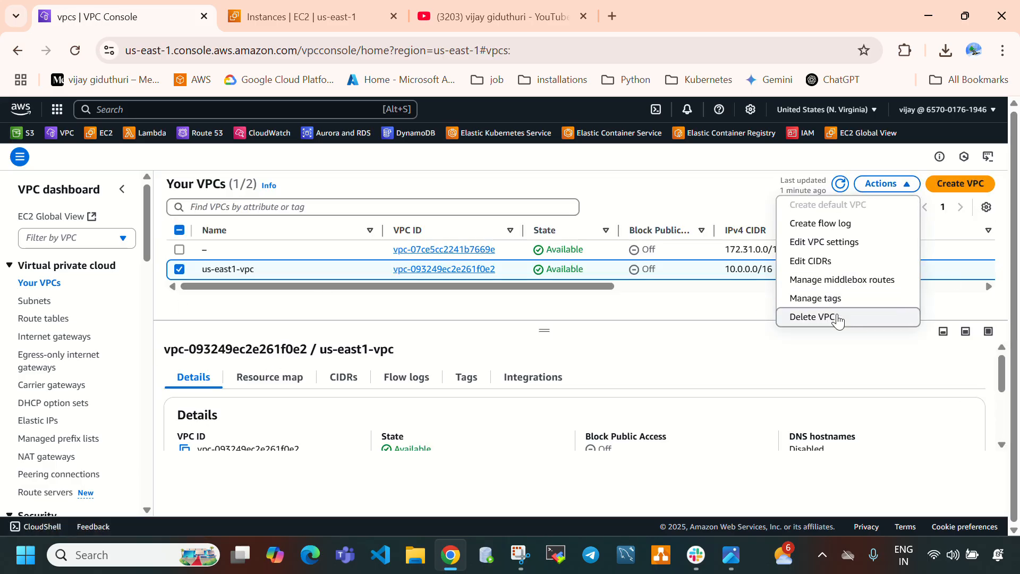
pyautogui.click(838, 319)
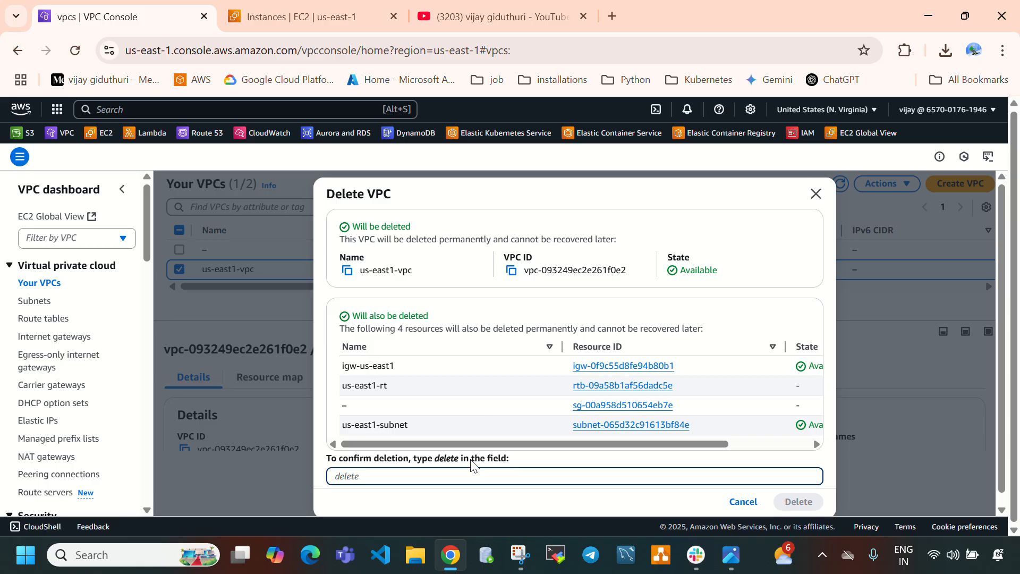
pyautogui.write('delete')
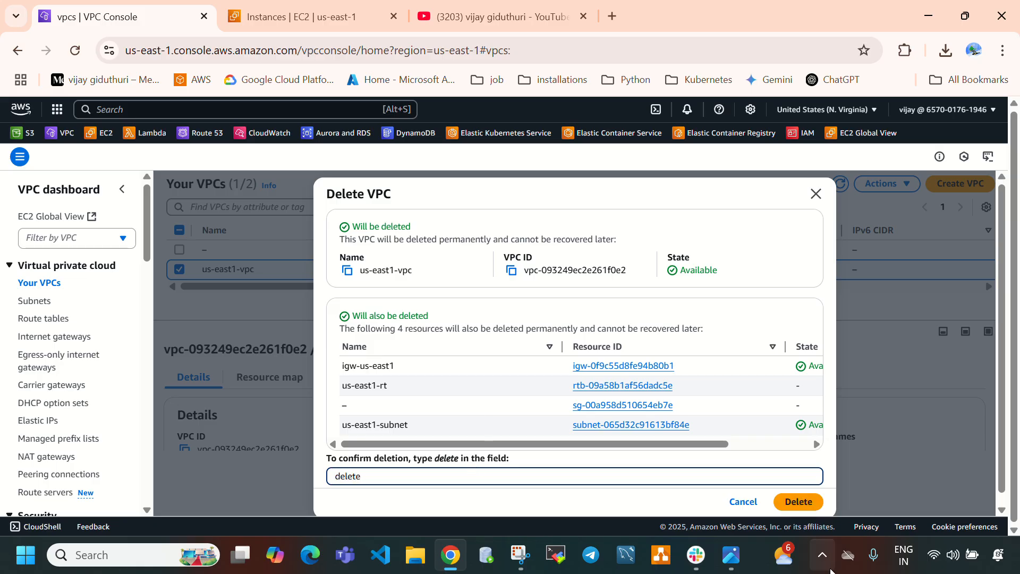
pyautogui.click(799, 502)
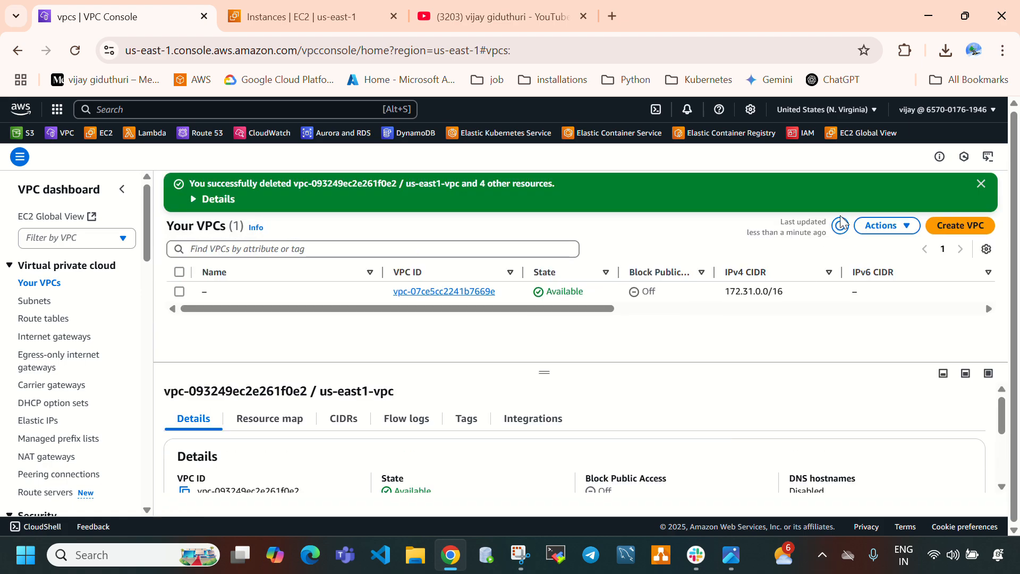
pyautogui.click(841, 224)
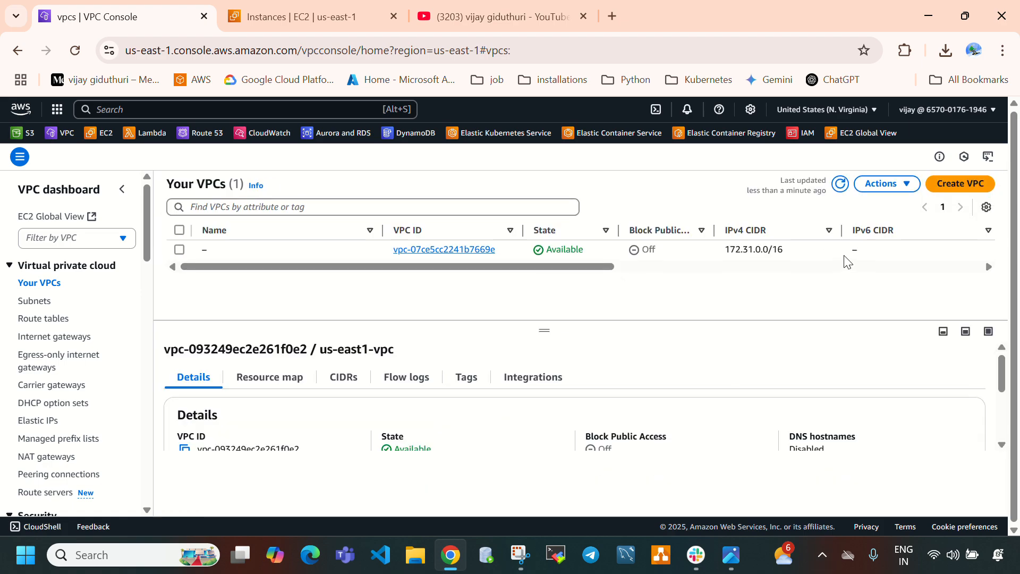